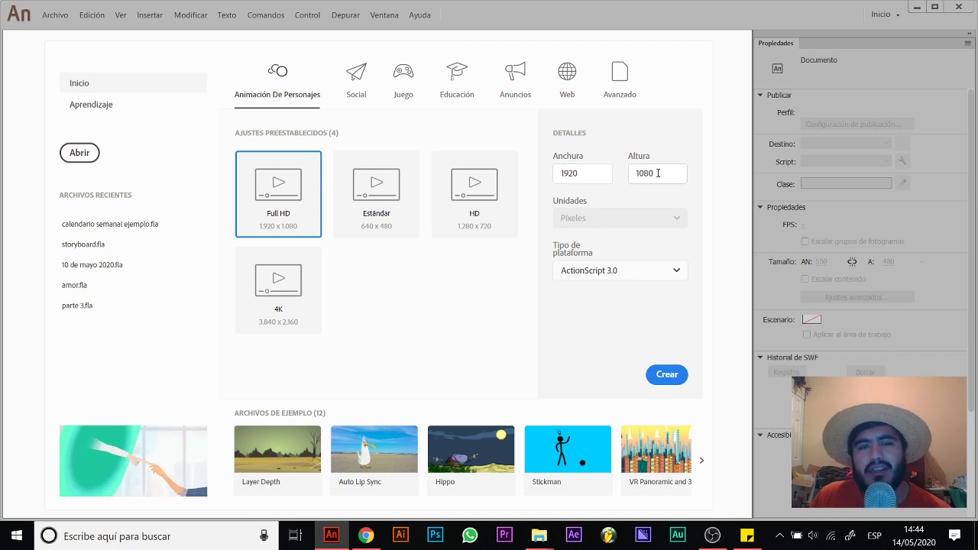
Step: Set the new document's width to 1280 and its height to 720 pixels
double_click(607, 174)
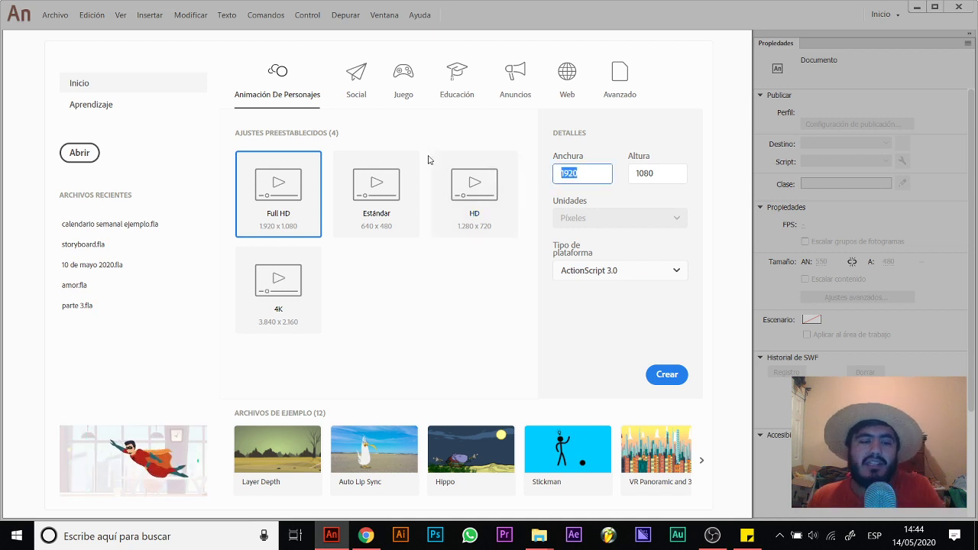
type("1280")
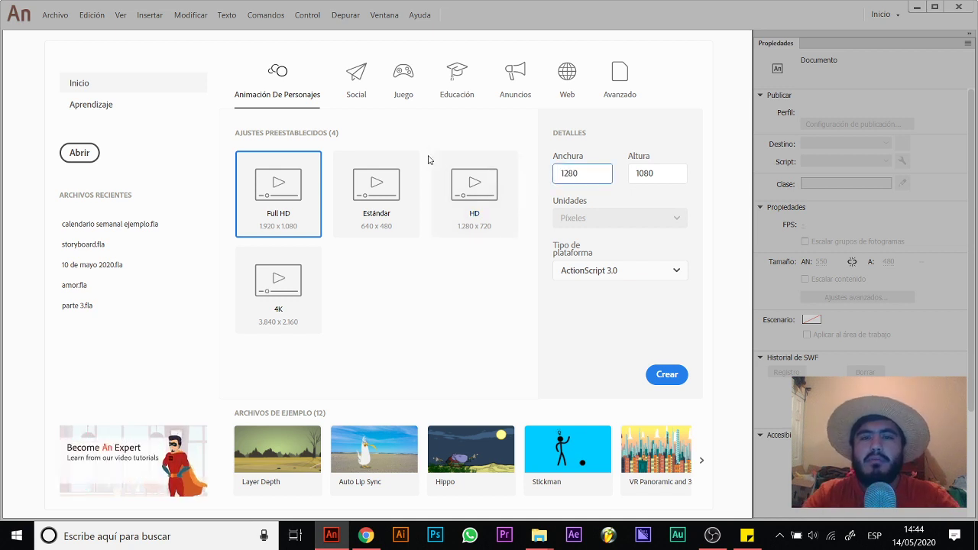
key("Tab")
type("7")
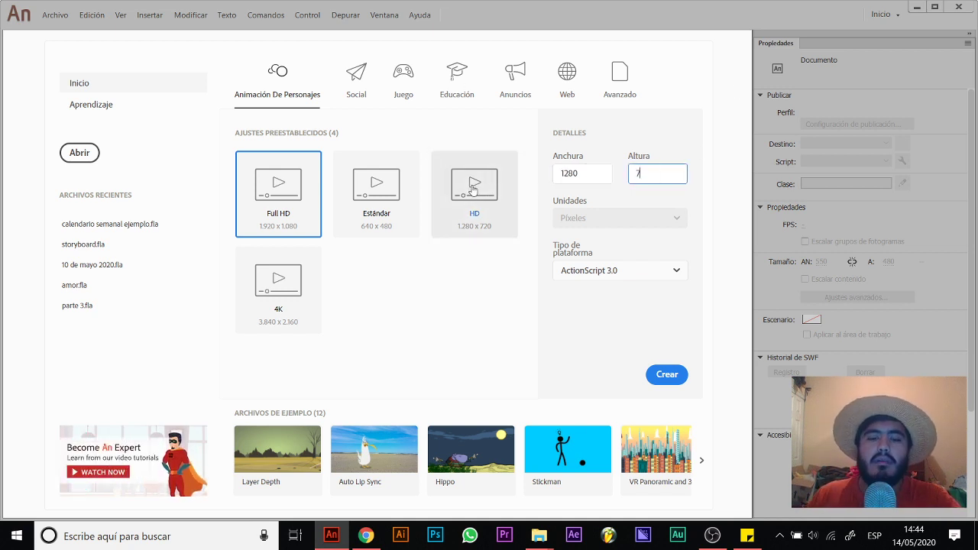
type("20")
left_click(711, 113)
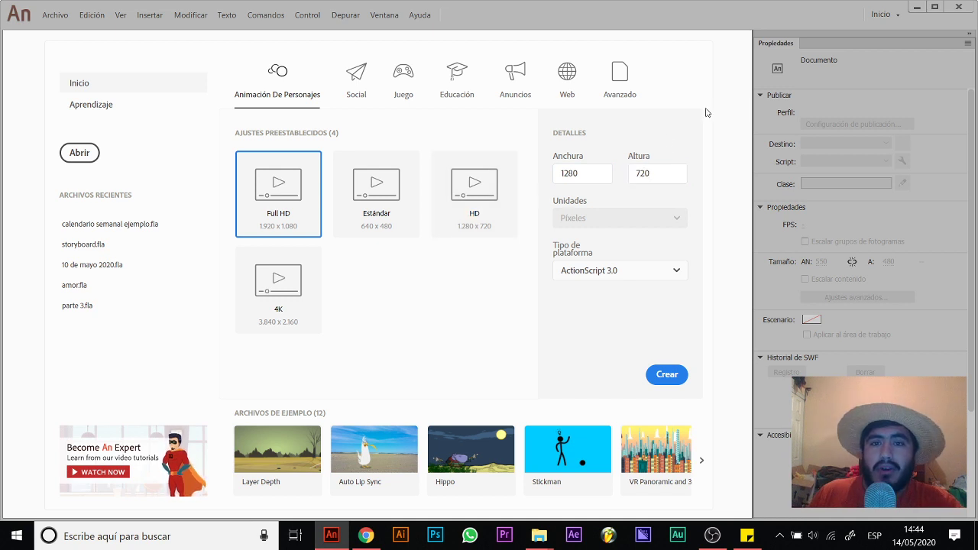
Step: Create an ActionScript 3.0 document with a width and height of 1080 pixels
double_click(594, 175)
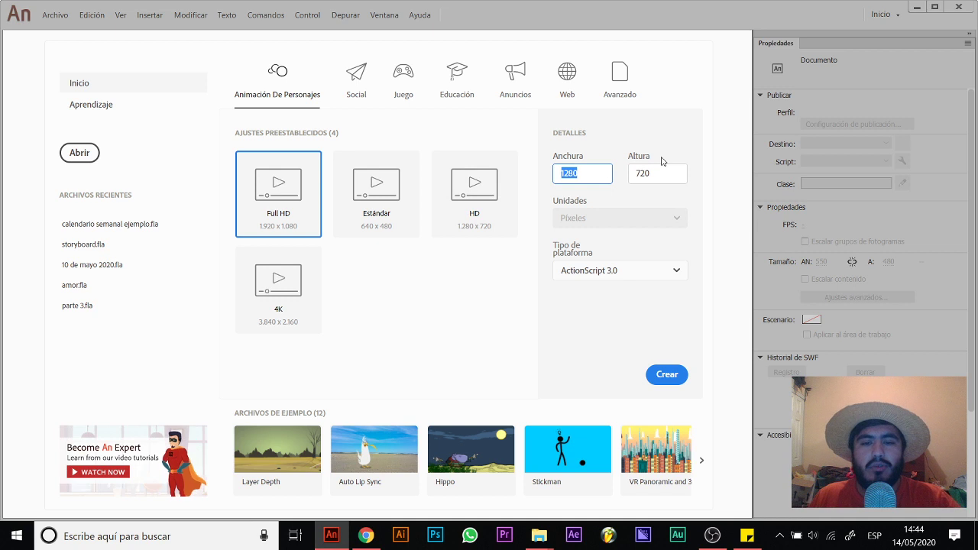
type("1080")
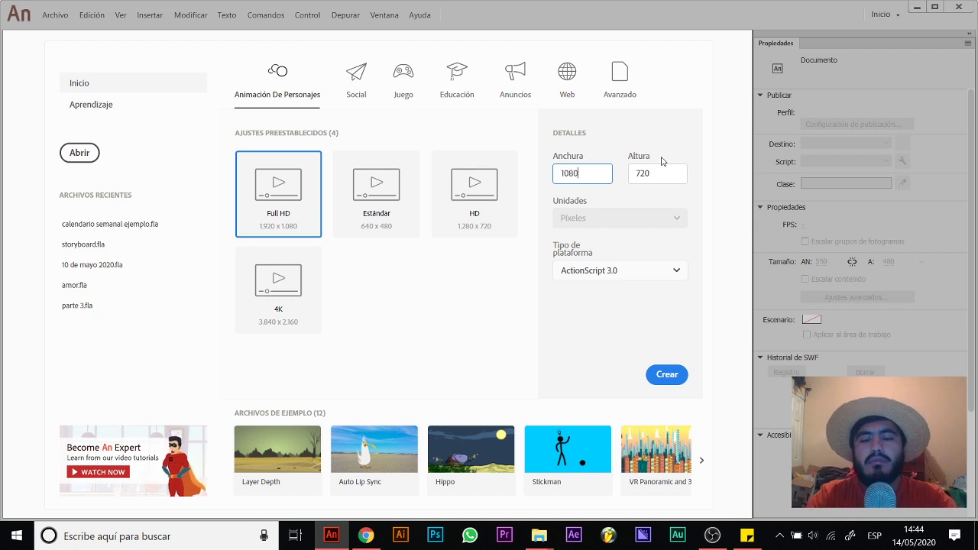
double_click(657, 174)
type("1080")
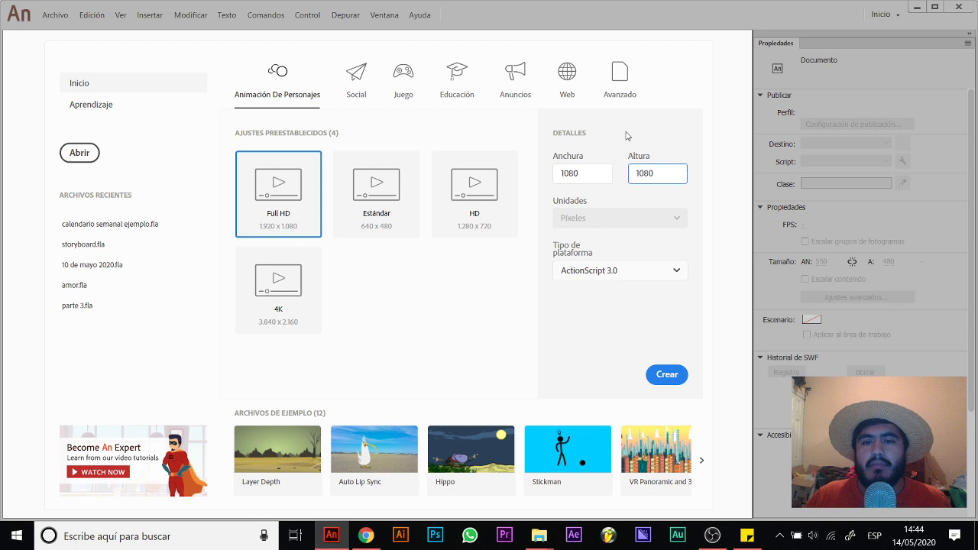
left_click(695, 104)
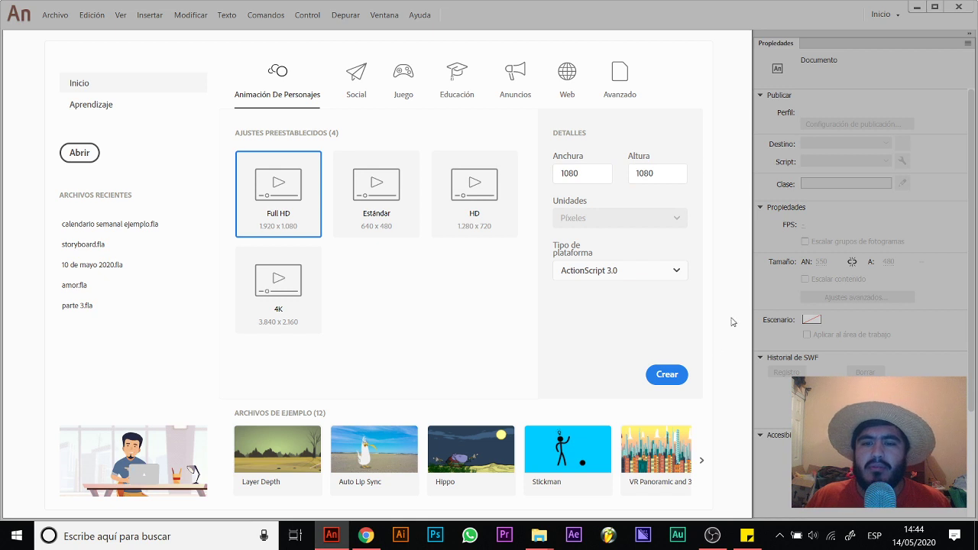
left_click(669, 376)
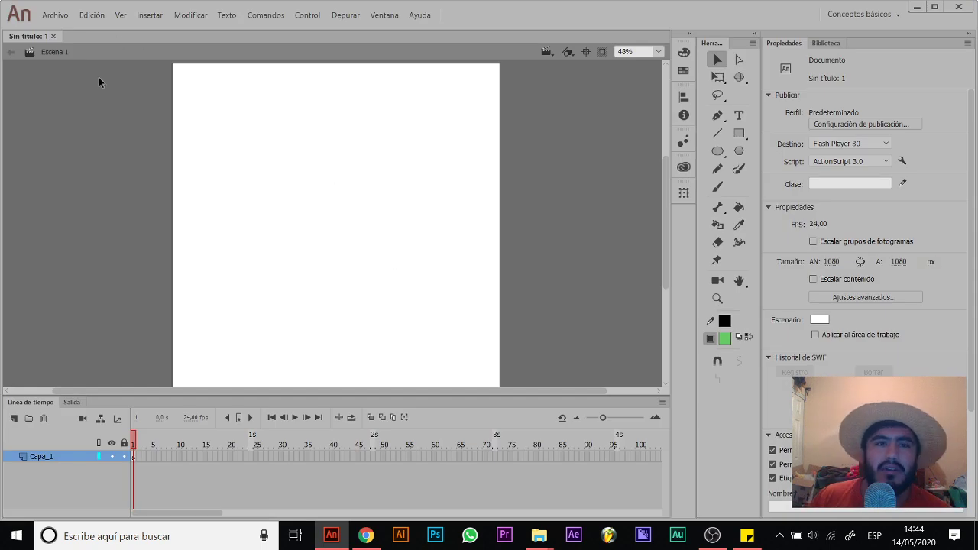
Step: Start saving the document and browse to the folder Documentos > Docencia > CUT > 2020 > mayo-julio
left_click(54, 15)
left_click(130, 120)
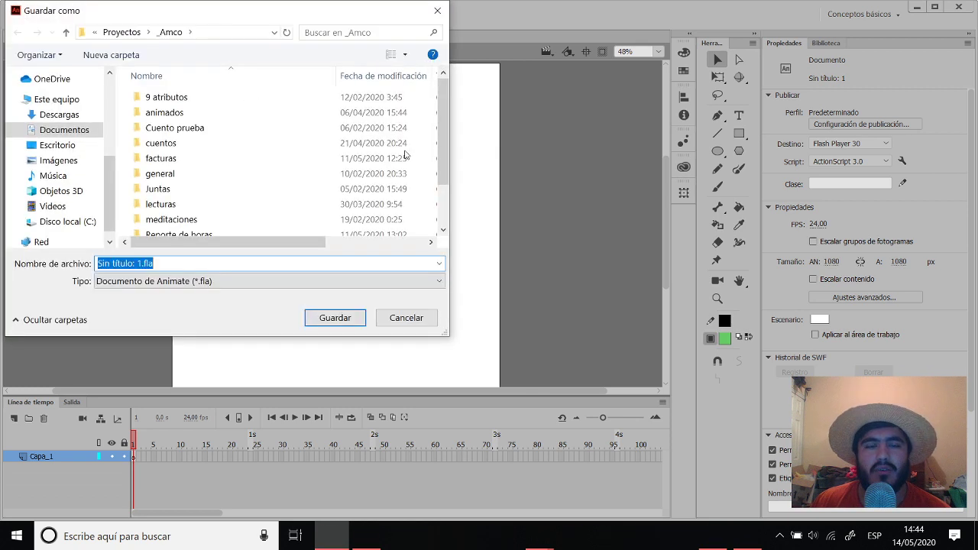
left_click(64, 130)
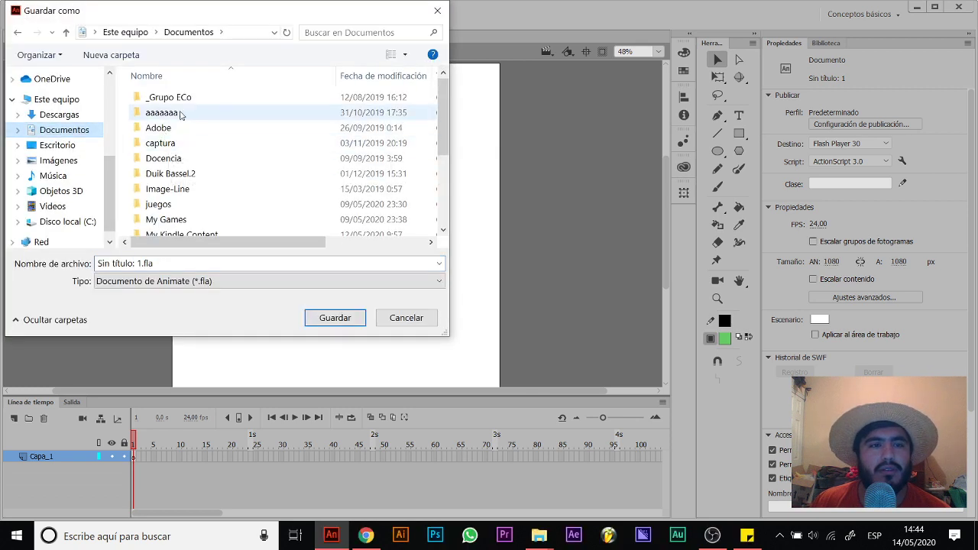
double_click(163, 158)
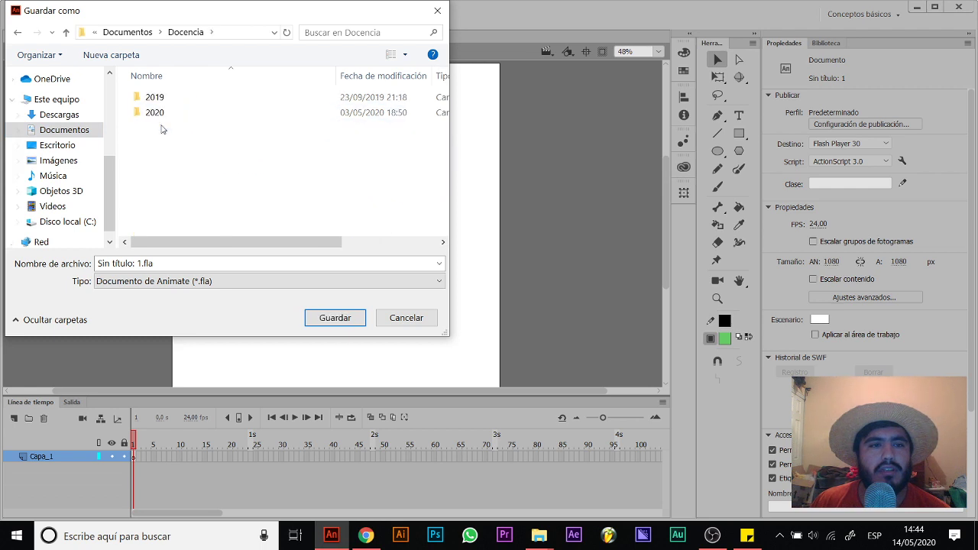
double_click(164, 113)
left_click(163, 128)
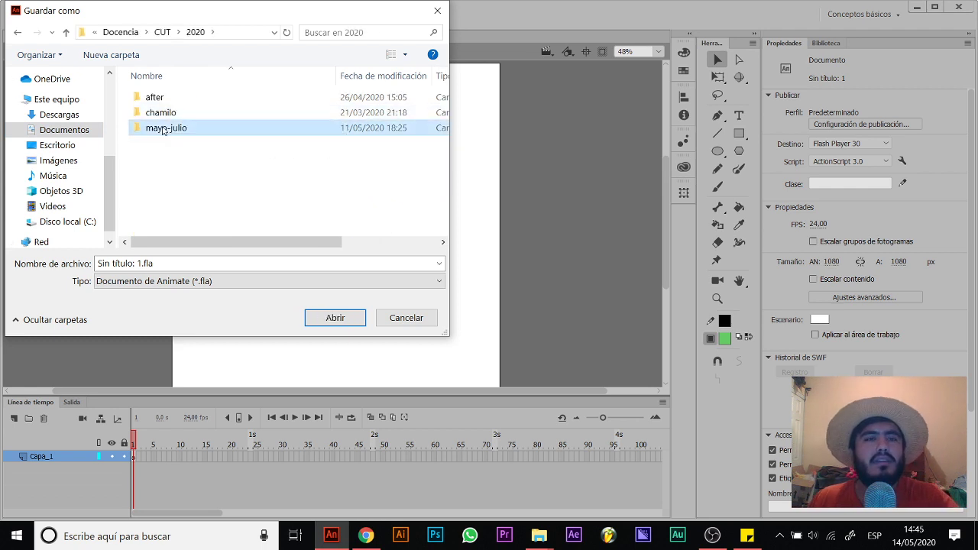
double_click(163, 129)
Step: Create a folder named "animacion" inside mayo-julio and open it
left_click(114, 56)
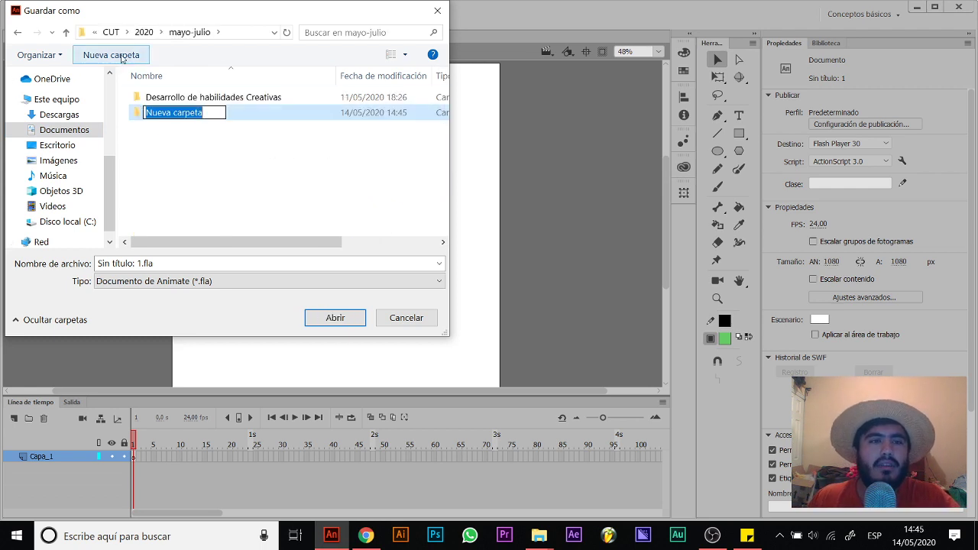
type("animacion")
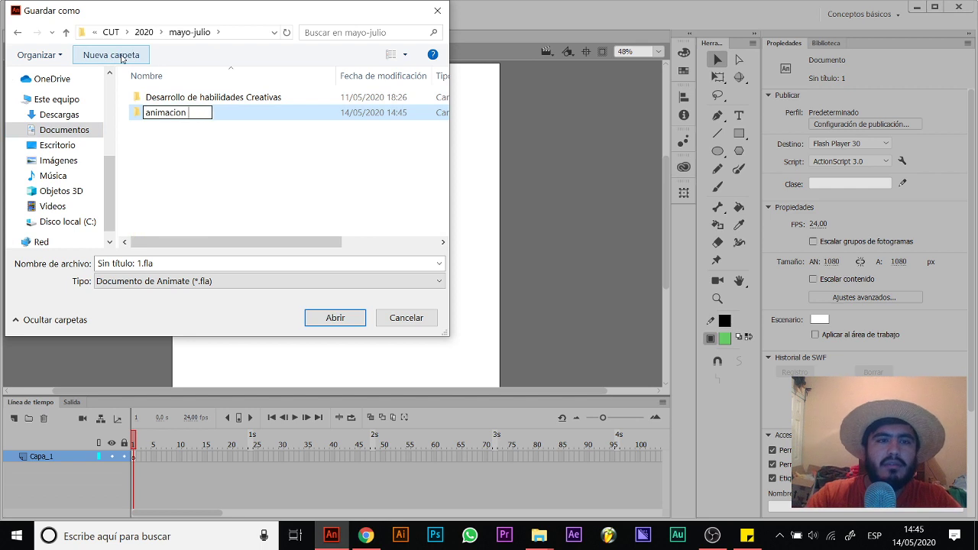
key("Return")
key("Return")
Step: Save the Animate document in the animacion folder as "ejercicio 01"
left_click(210, 263)
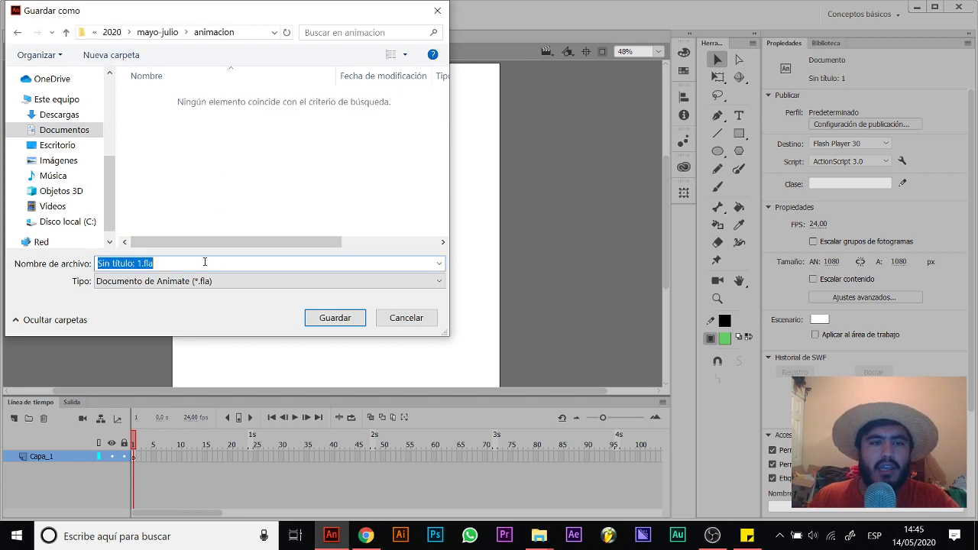
type("ejercicio 01")
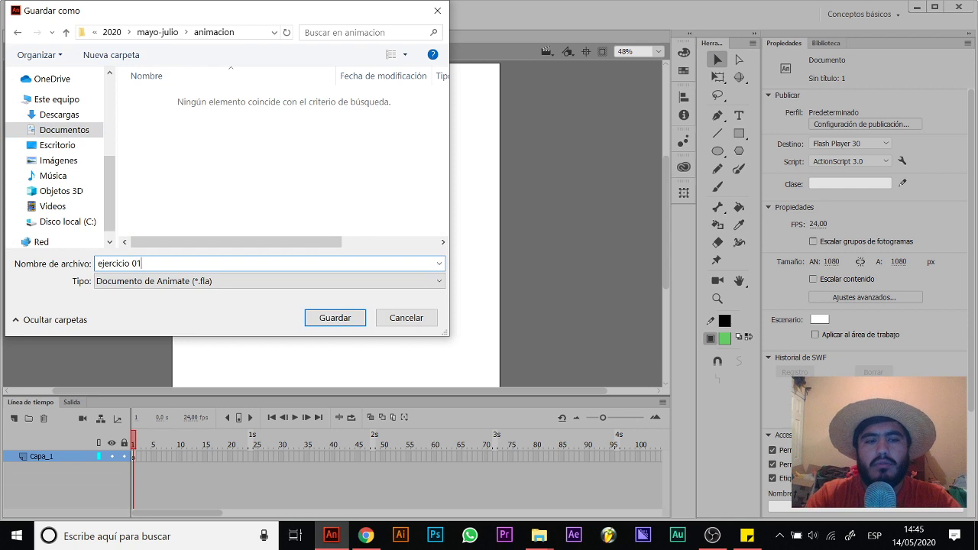
key("Return")
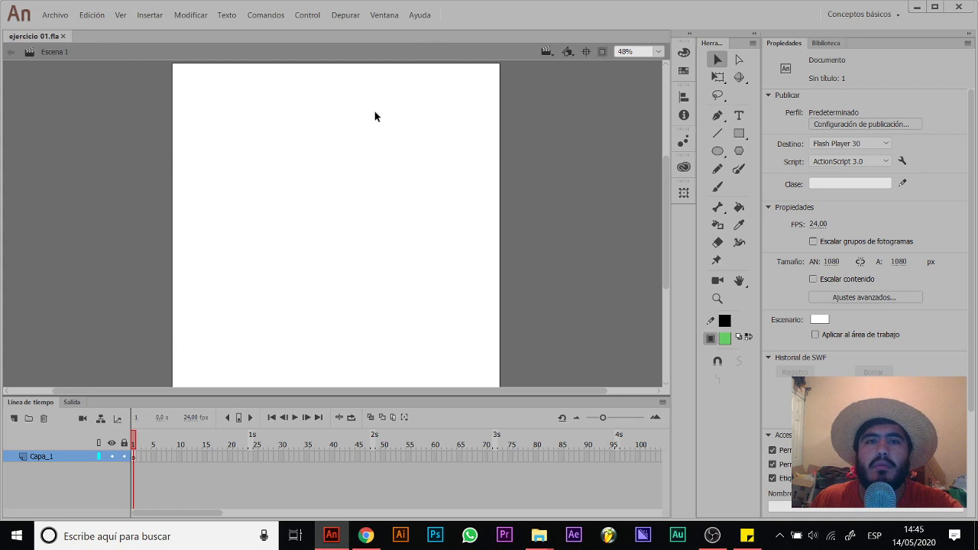
Step: Compare the Animador and Clásico workspaces with Conceptos básicos, ending in the Conceptos básicos workspace
left_click(864, 14)
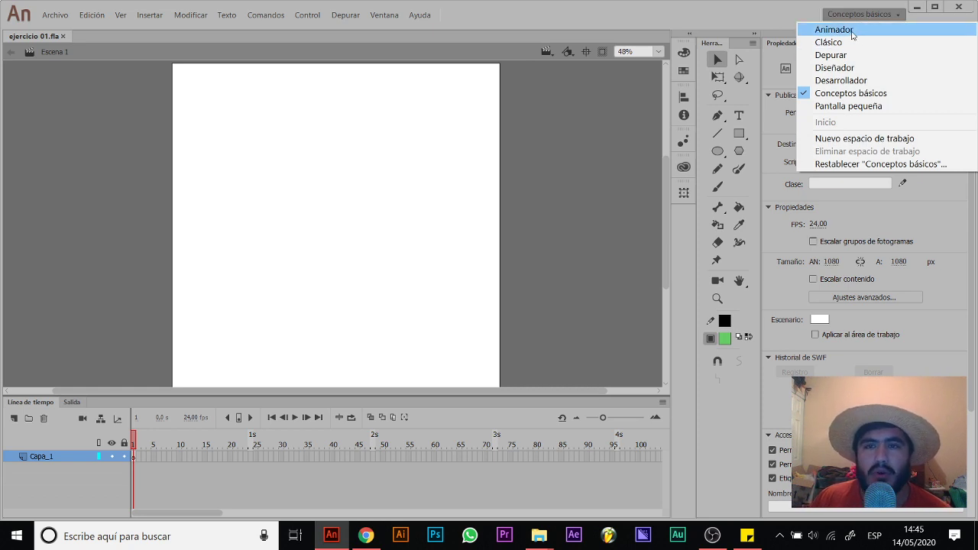
left_click(834, 30)
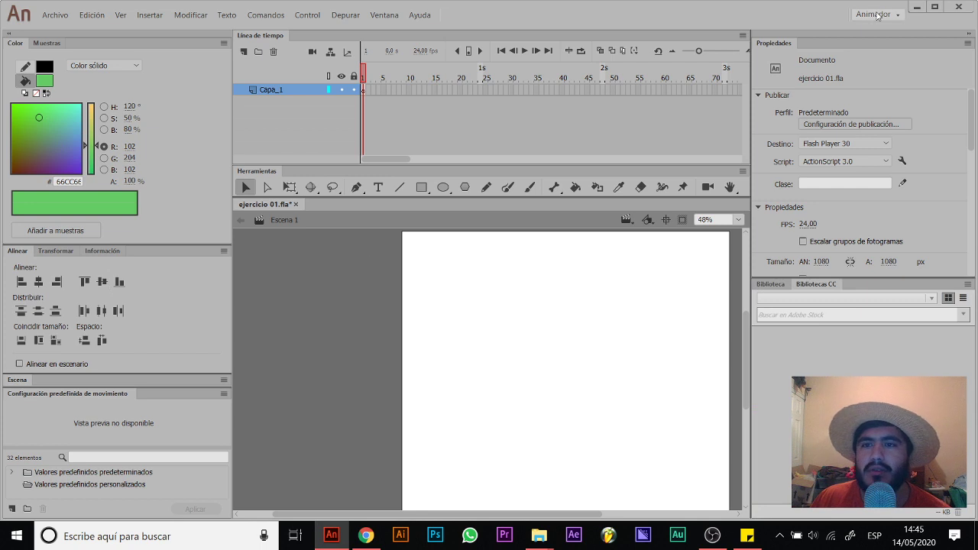
left_click(878, 14)
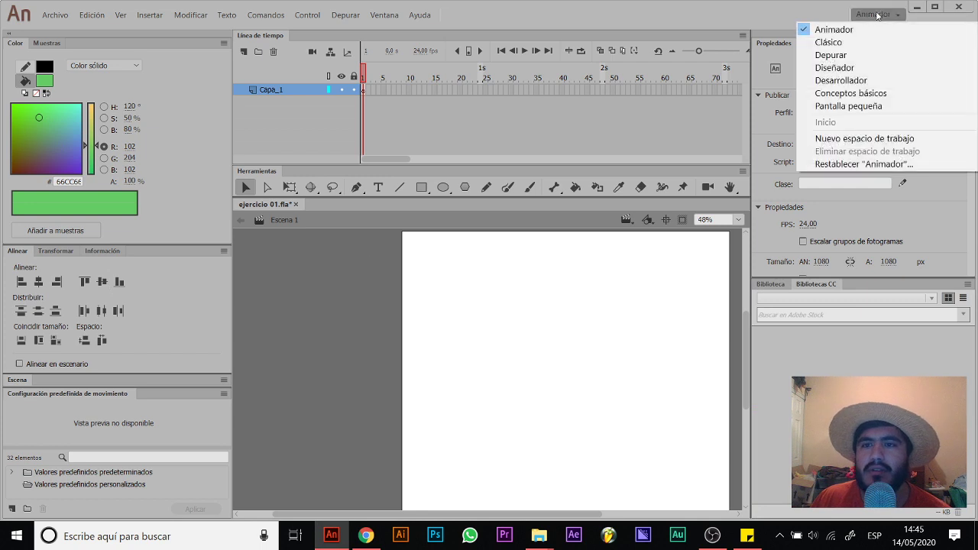
left_click(848, 42)
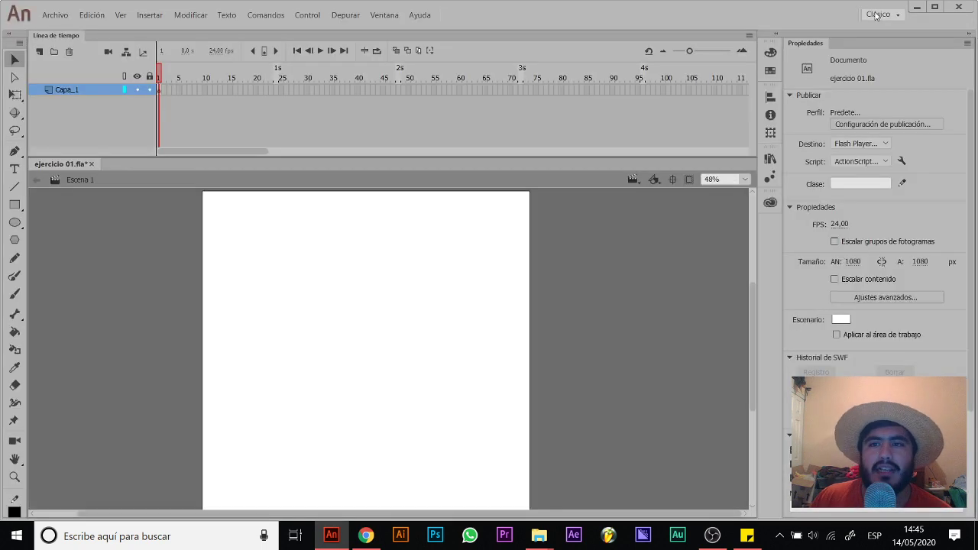
left_click(877, 15)
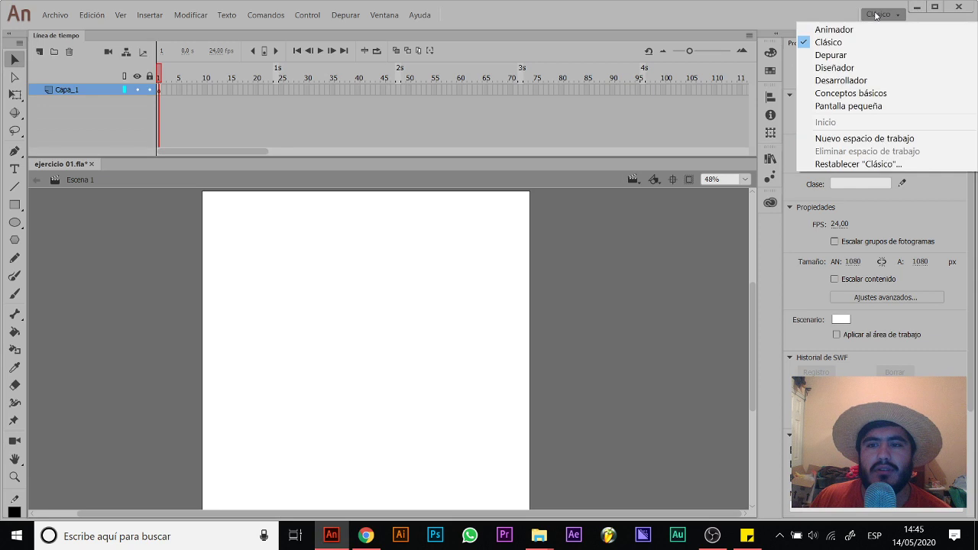
left_click(861, 92)
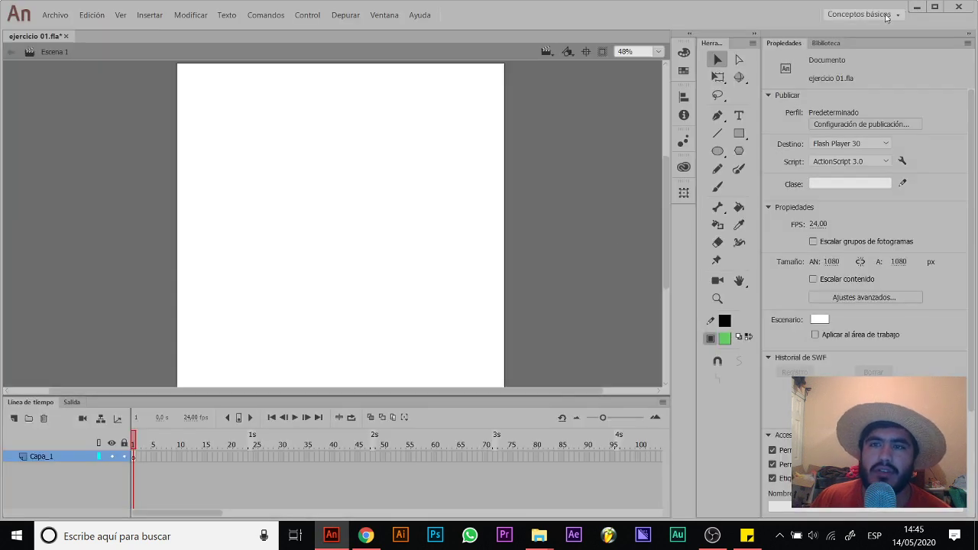
left_click(885, 16)
left_click(866, 41)
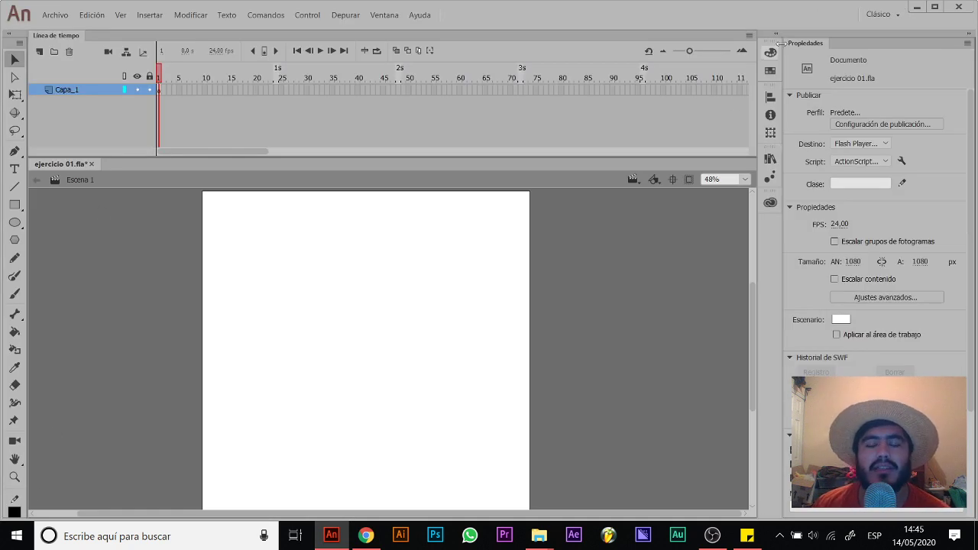
left_click(873, 14)
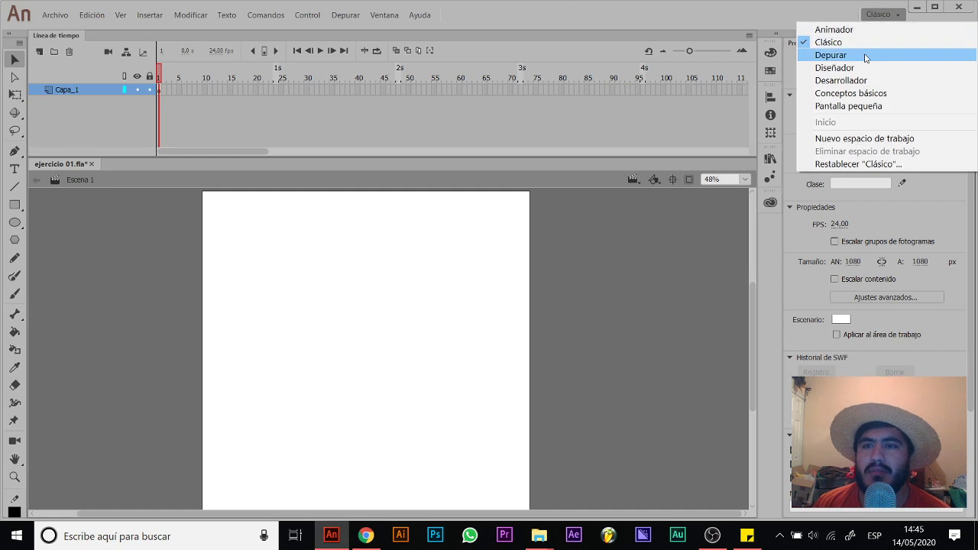
left_click(856, 93)
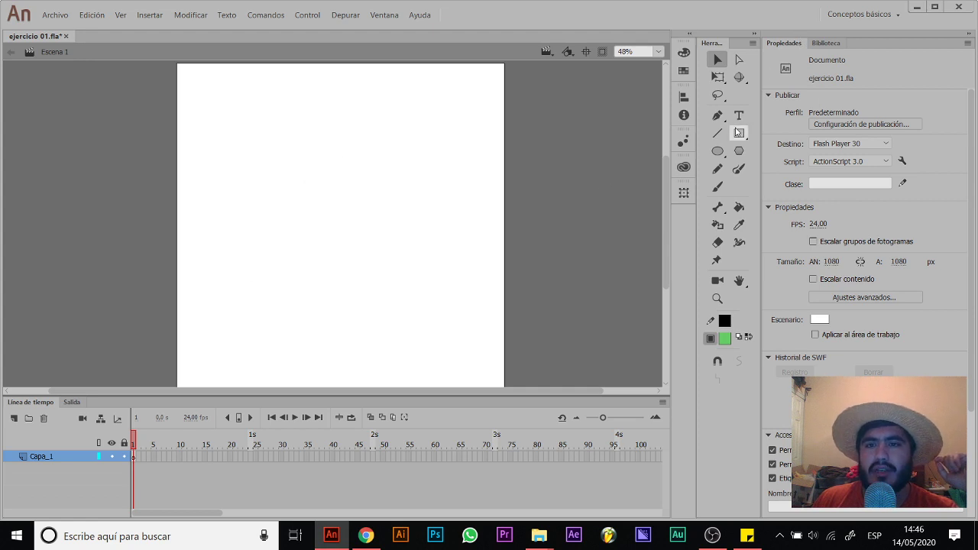
Step: Draw a green rectangle with a black outline on the stage and delete it
left_click(739, 133)
mouse_move(242, 134)
left_mouse_down()
mouse_move(408, 258)
mouse_move(426, 282)
left_mouse_up()
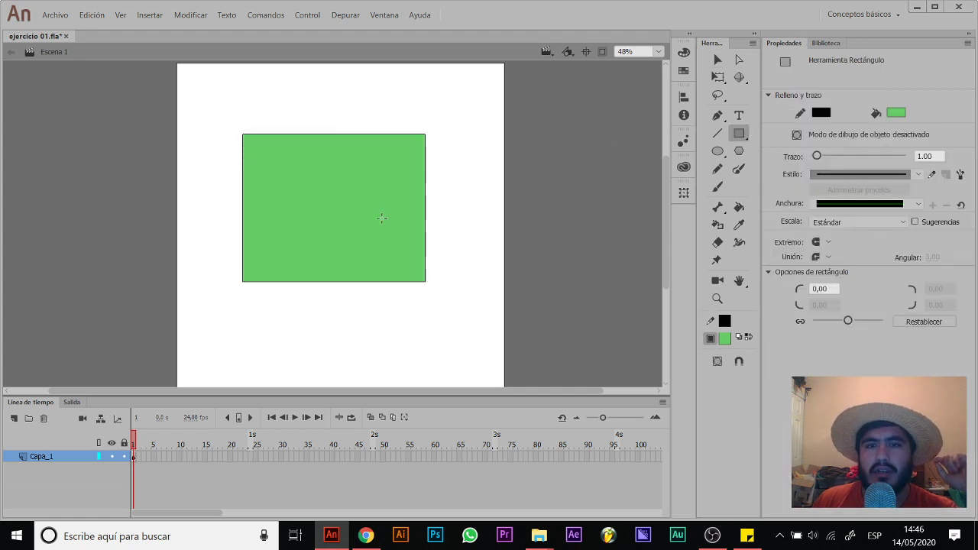
left_click(723, 62)
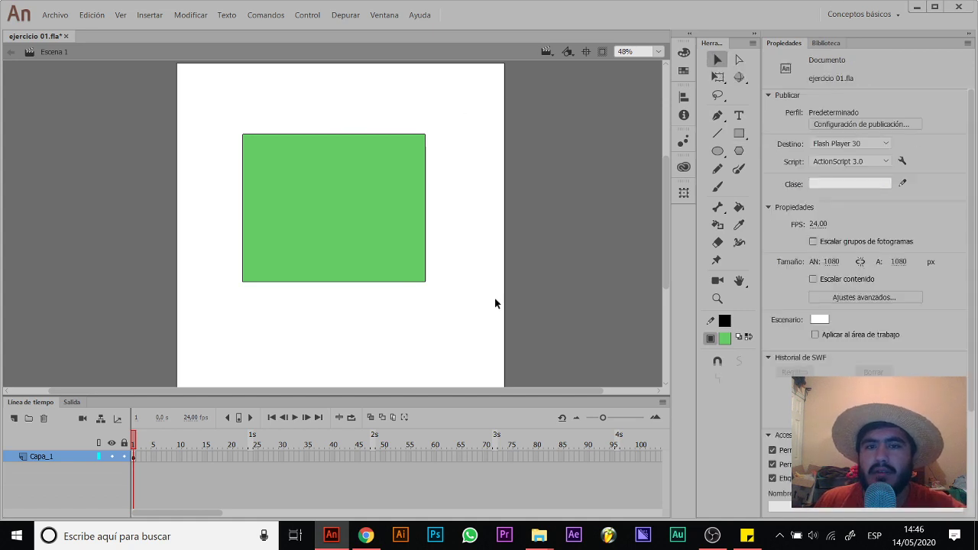
left_click_drag(459, 114, 161, 288)
key("Delete")
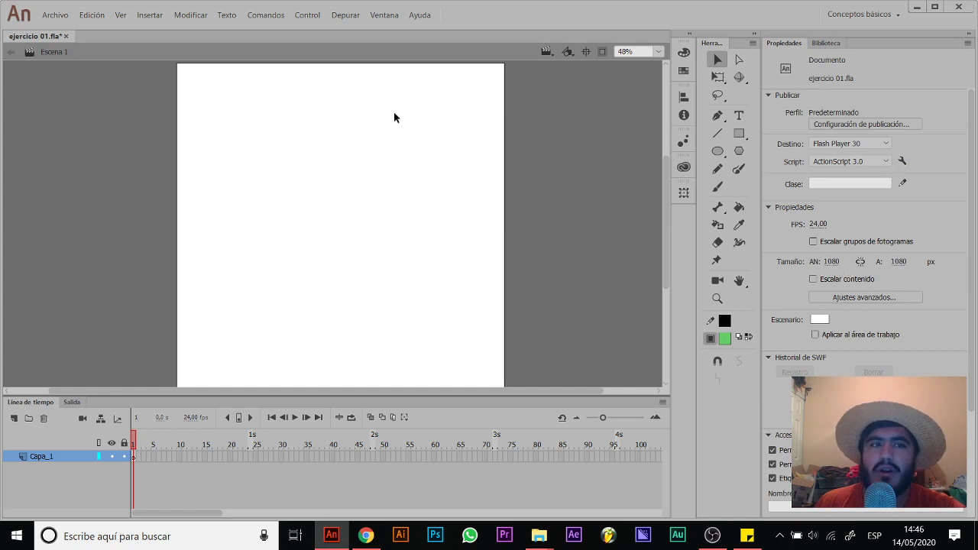
Step: Increase the stage height to 1445 px and enlarge it further, keeping the full stage in view
left_click_drag(900, 262, 903, 66)
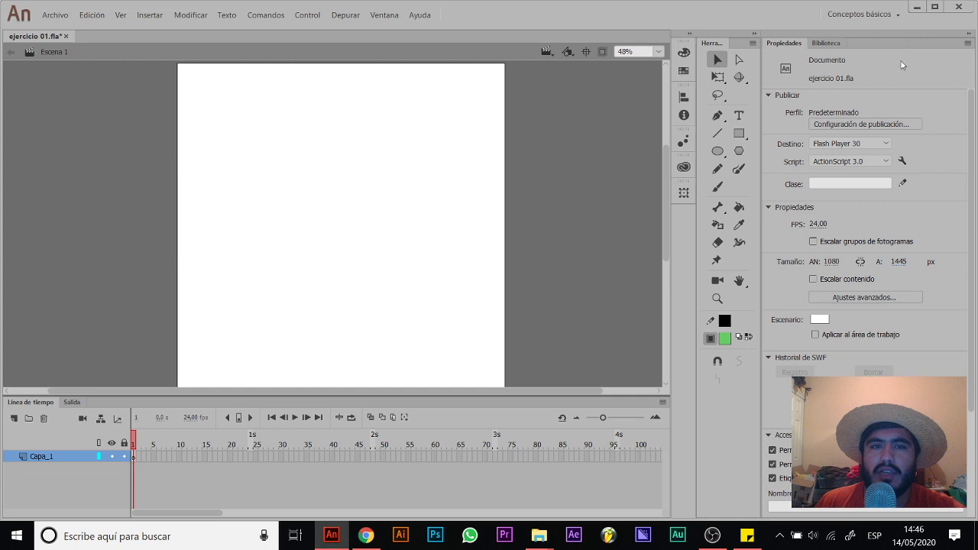
key("z")
left_click(343, 209, "alt")
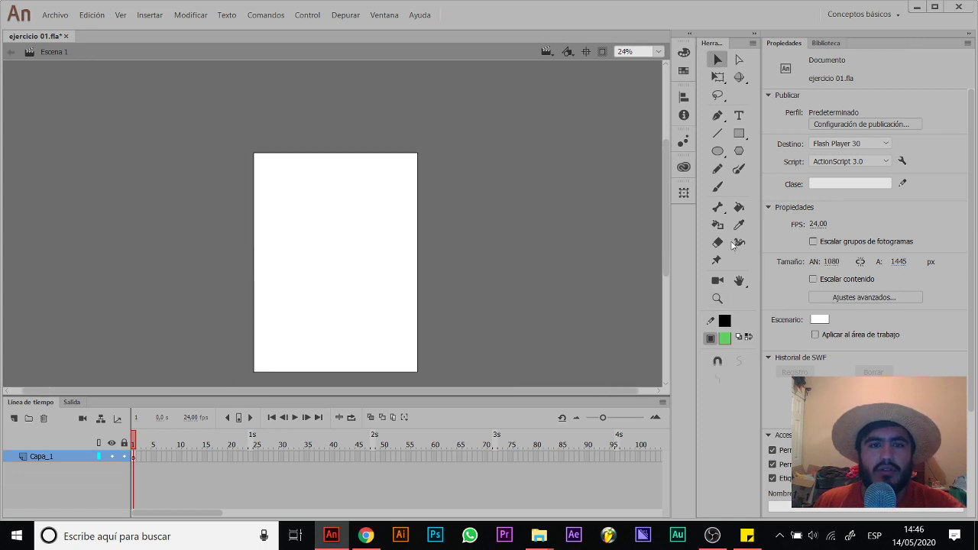
left_click_drag(899, 263, 919, 255)
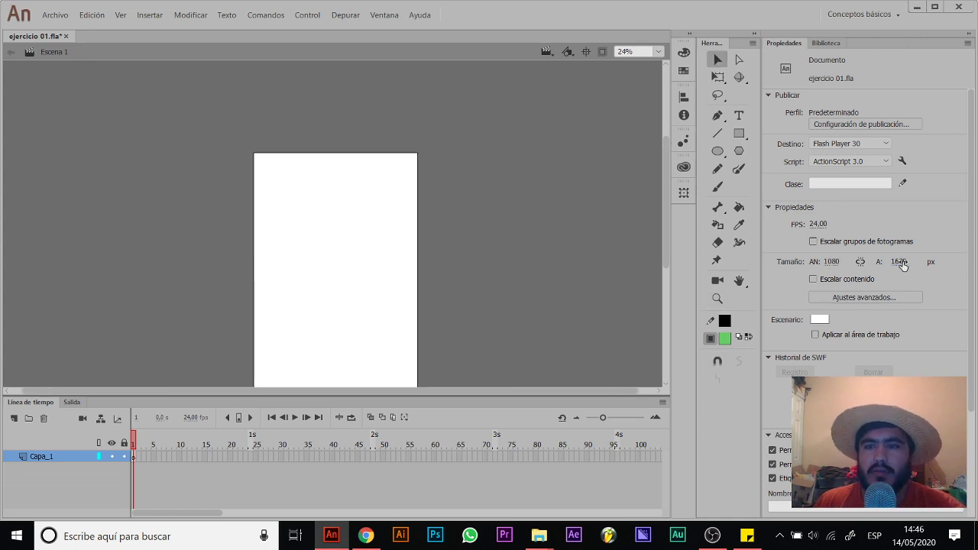
Step: Set the stage height to 1080 px
left_click(903, 262)
type("1080")
key("Return")
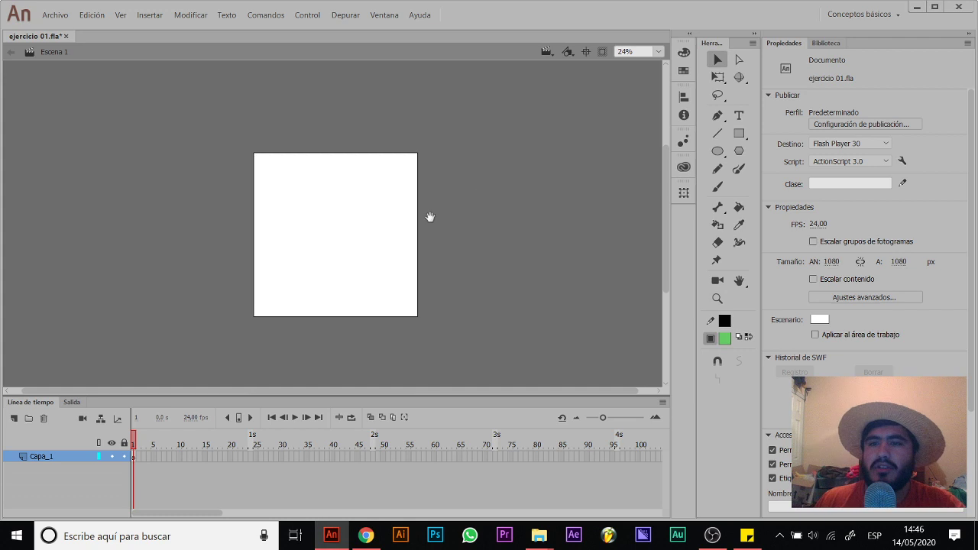
left_click(404, 218)
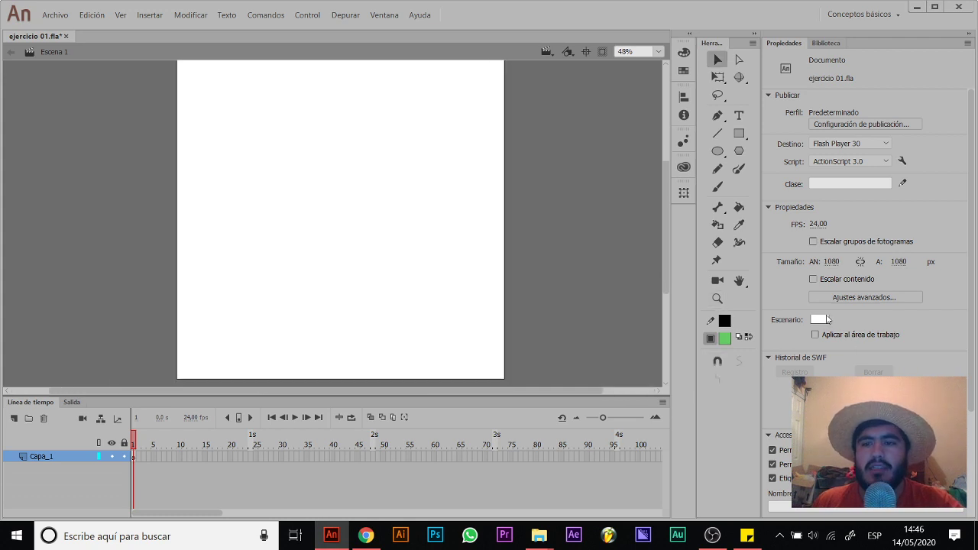
Step: Try a turquoise stage colour and set the stage back to white
left_click(826, 319)
left_click(736, 391)
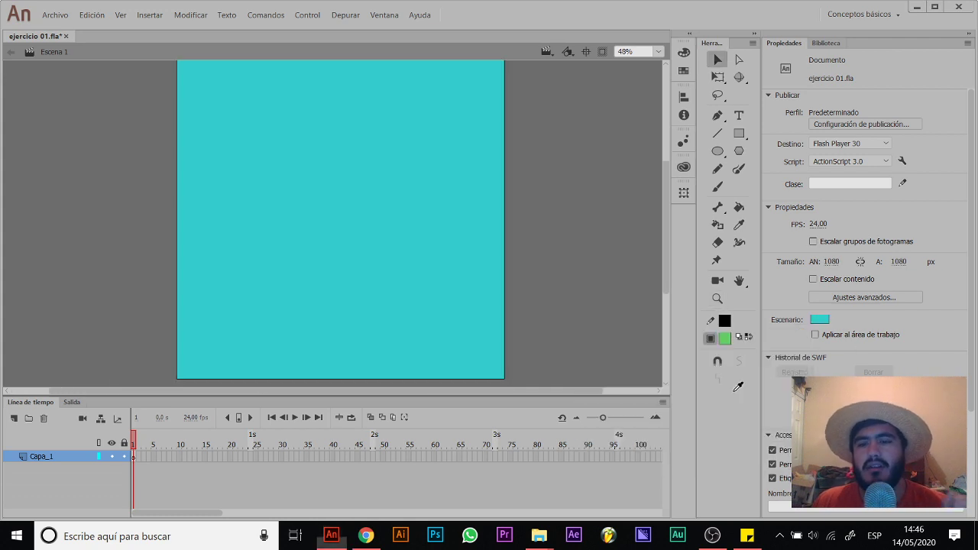
left_click(824, 319)
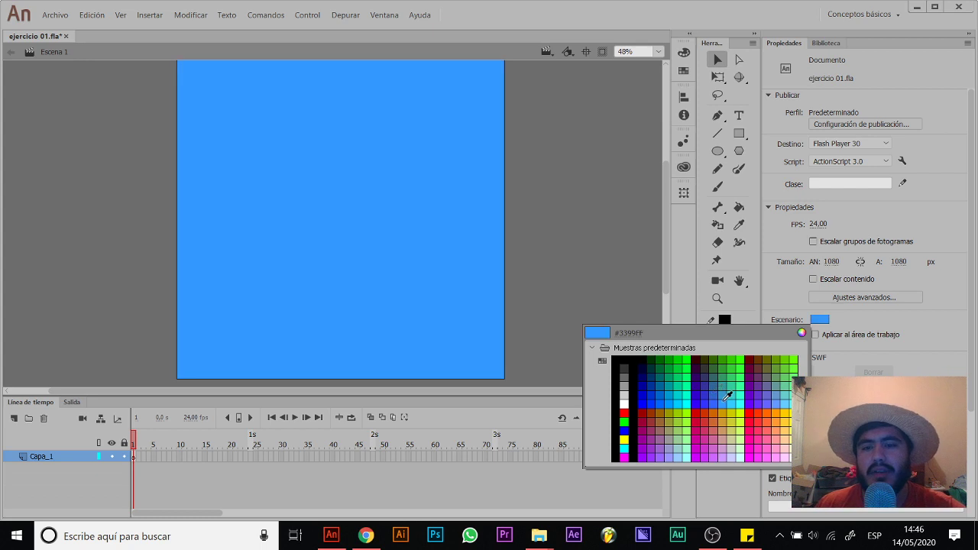
left_click(623, 403)
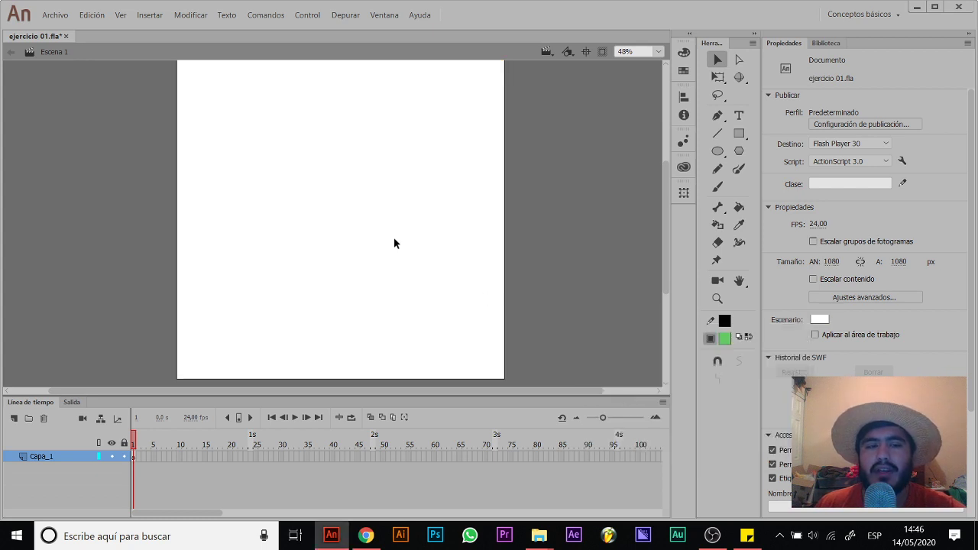
Step: Add a second layer above Capa_1 and make Capa_1 the active layer again
left_click(13, 419)
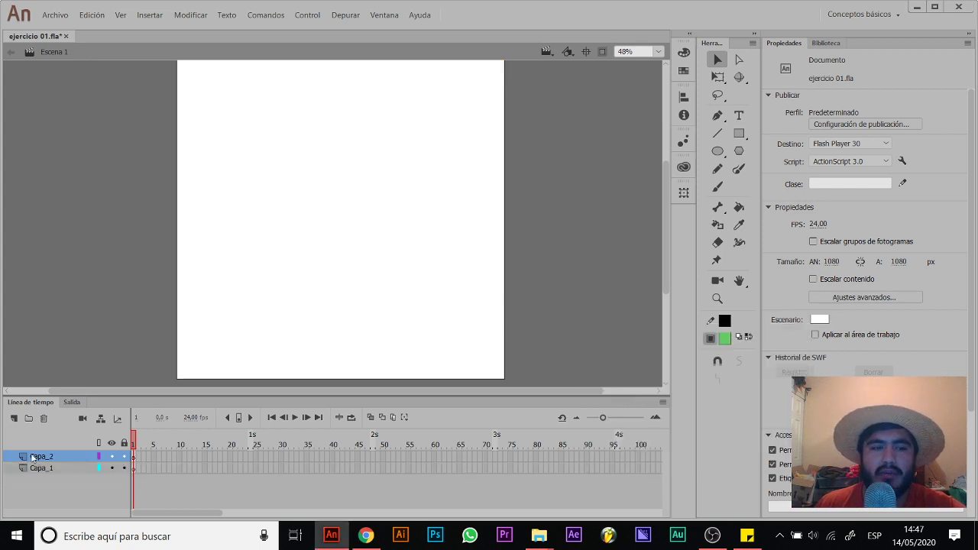
left_click(77, 468)
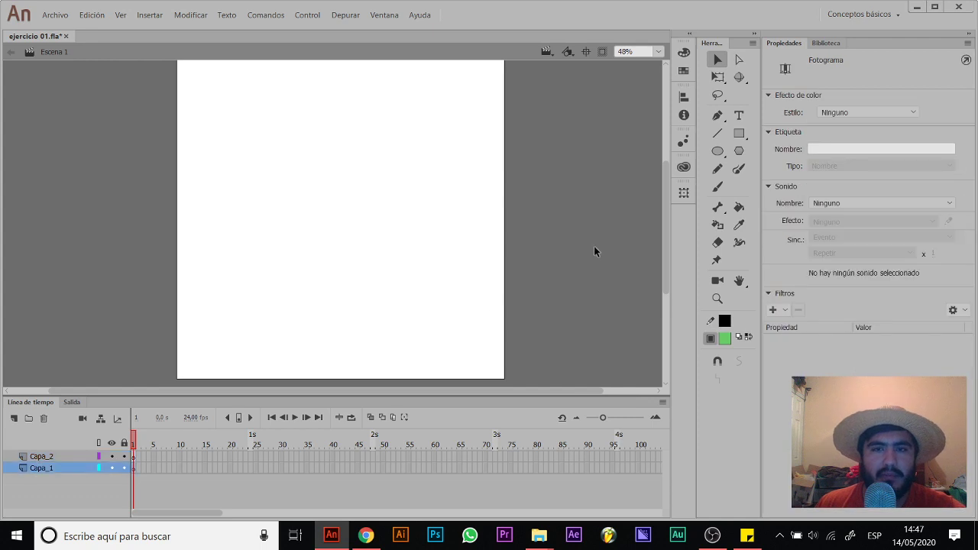
Step: Draw a white rectangle with a red outline on Capa_1, about 1141 by 1145 px, covering slightly more than the whole stage
left_click(735, 135)
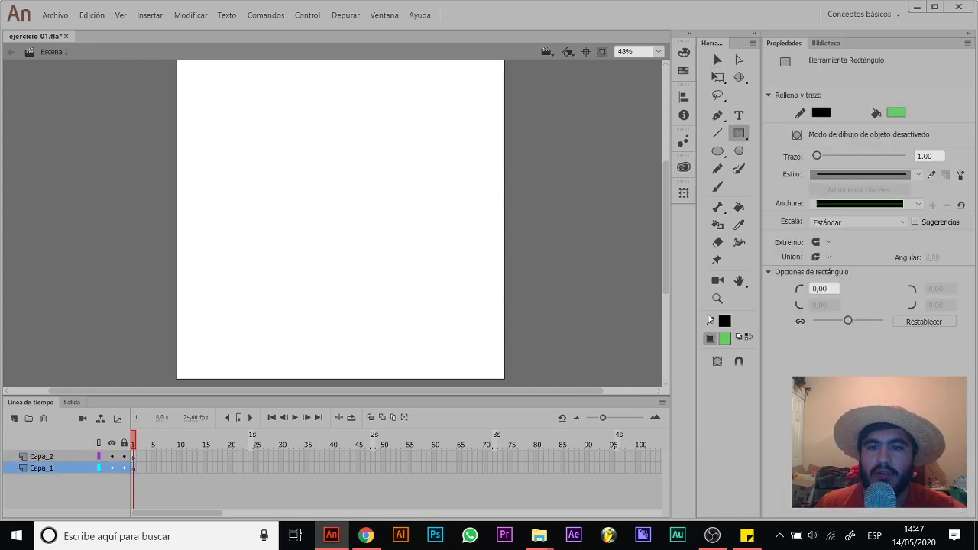
left_click(726, 339)
left_click(773, 421)
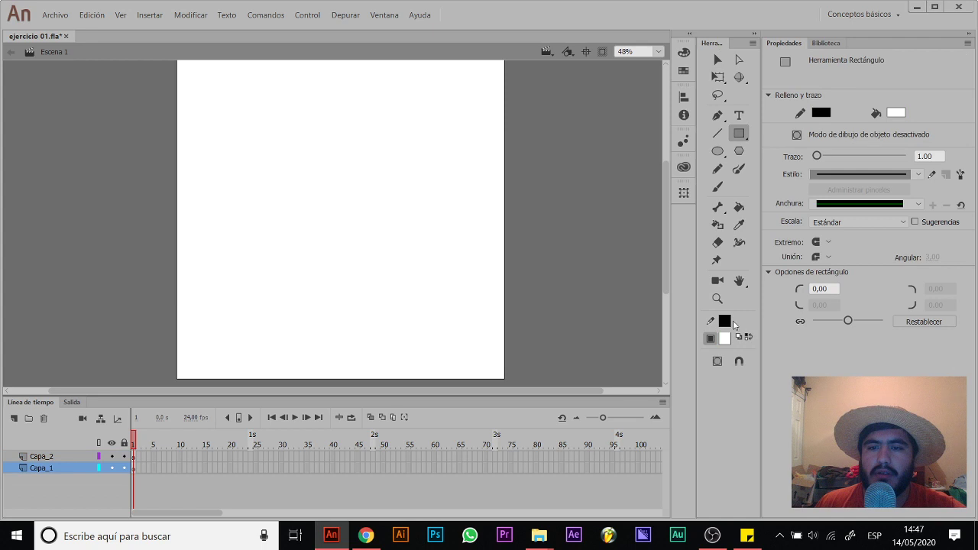
left_click(725, 322)
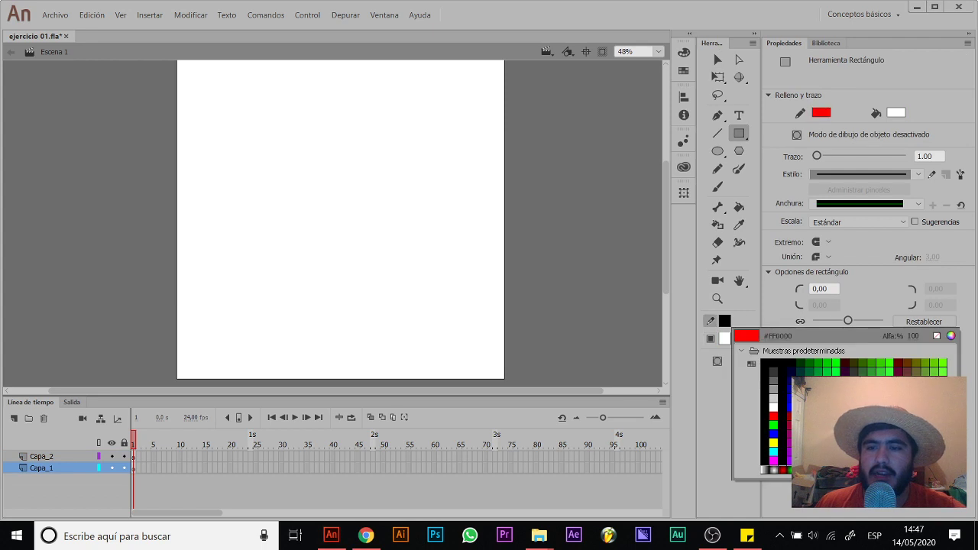
left_click(773, 415)
key("z")
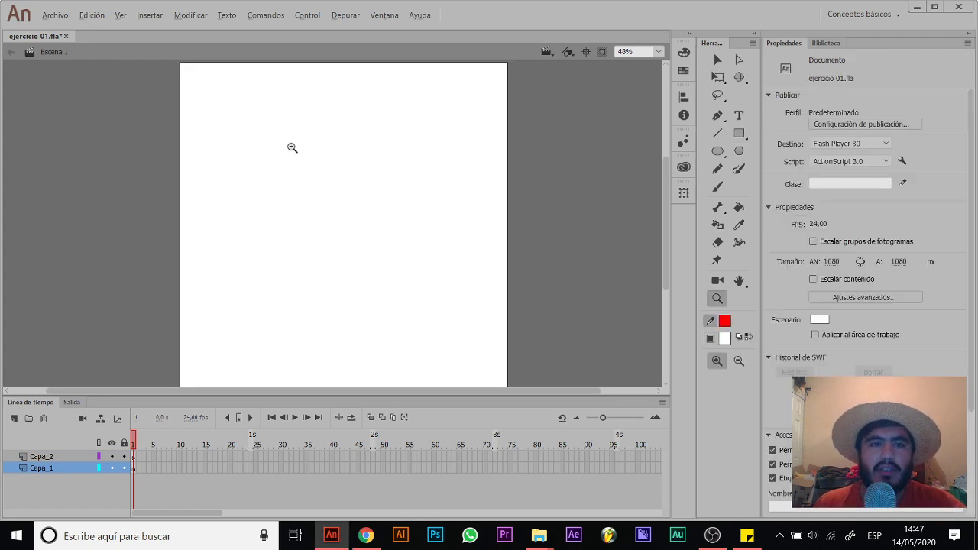
left_click(291, 146, "alt")
scroll(303, 249, "down", 1)
key("r")
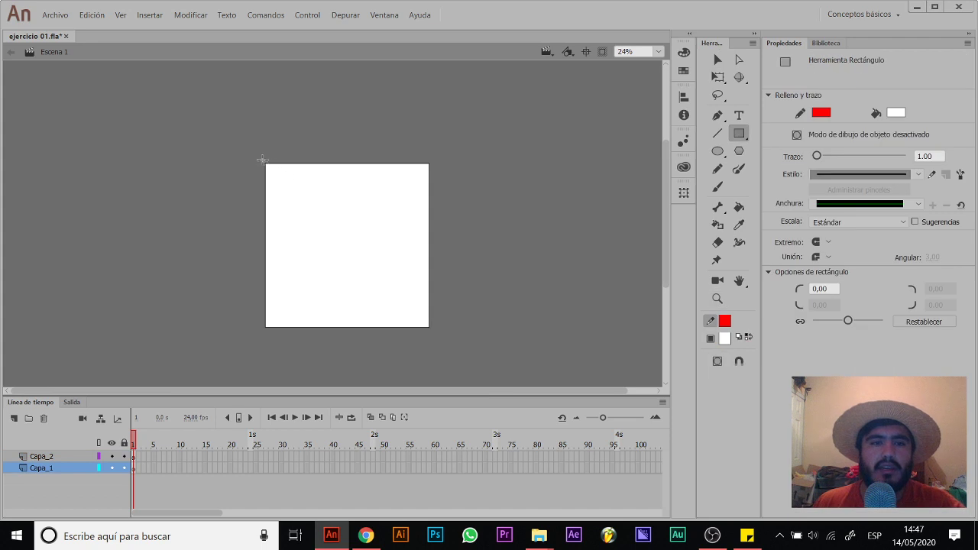
left_click_drag(264, 161, 437, 333)
Step: Brush two white 6-shaped marks beside the stage's right edge and a white zigzag beside its left edge
key("z")
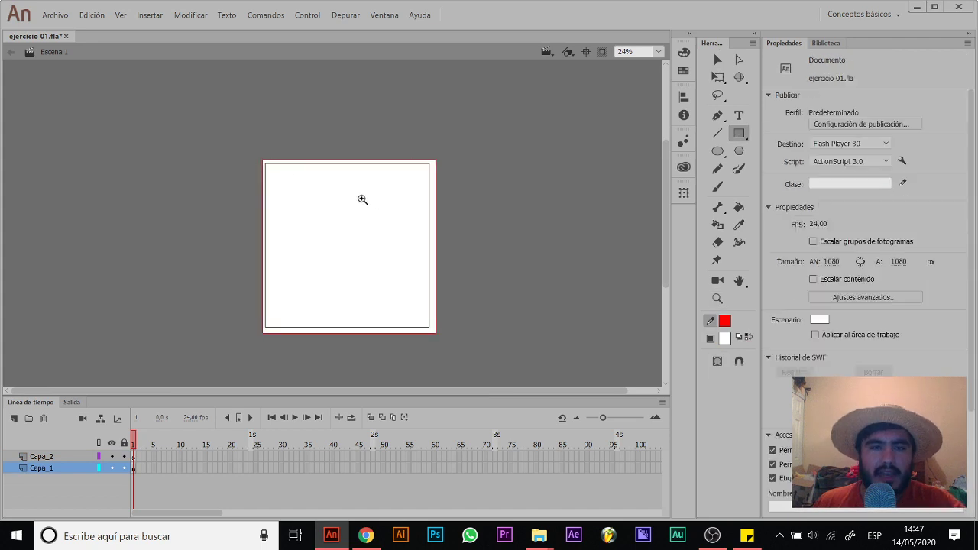
left_click(364, 201)
left_click_drag(381, 156, 395, 142)
key("v")
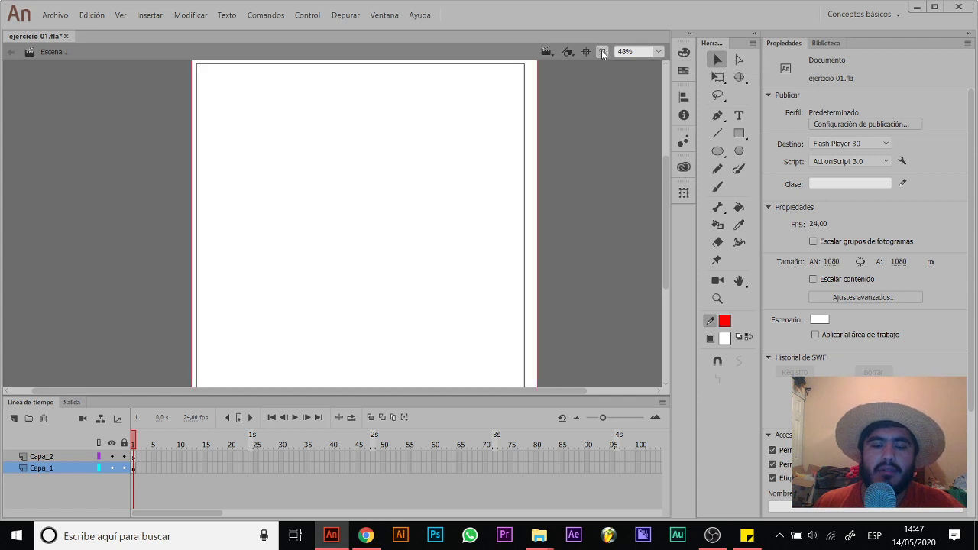
key("b")
mouse_move(598, 85)
left_mouse_down()
mouse_move(581, 153)
mouse_move(601, 153)
left_mouse_up()
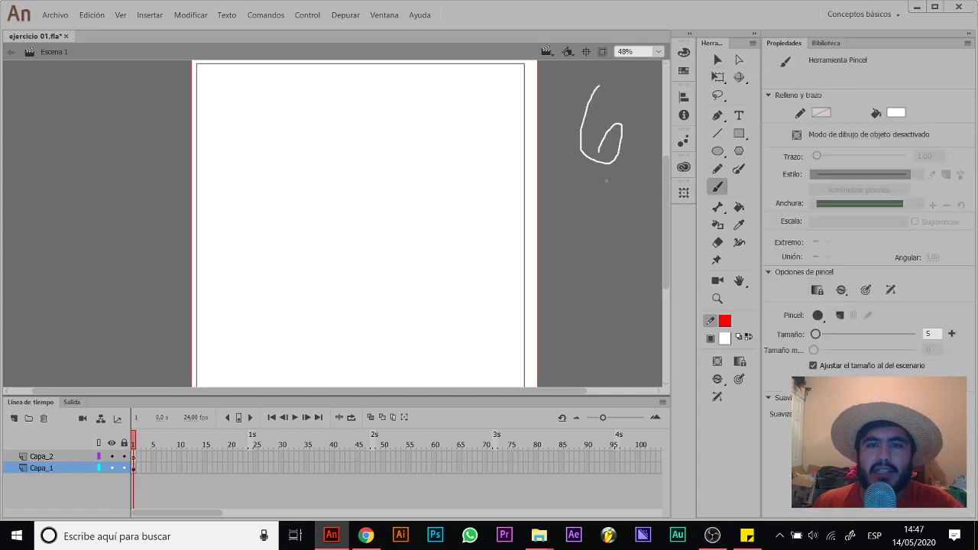
mouse_move(600, 197)
left_mouse_down()
mouse_move(612, 283)
mouse_move(617, 245)
left_mouse_up()
mouse_move(99, 112)
left_mouse_down()
mouse_move(170, 137)
mouse_move(105, 286)
mouse_move(110, 304)
left_mouse_up()
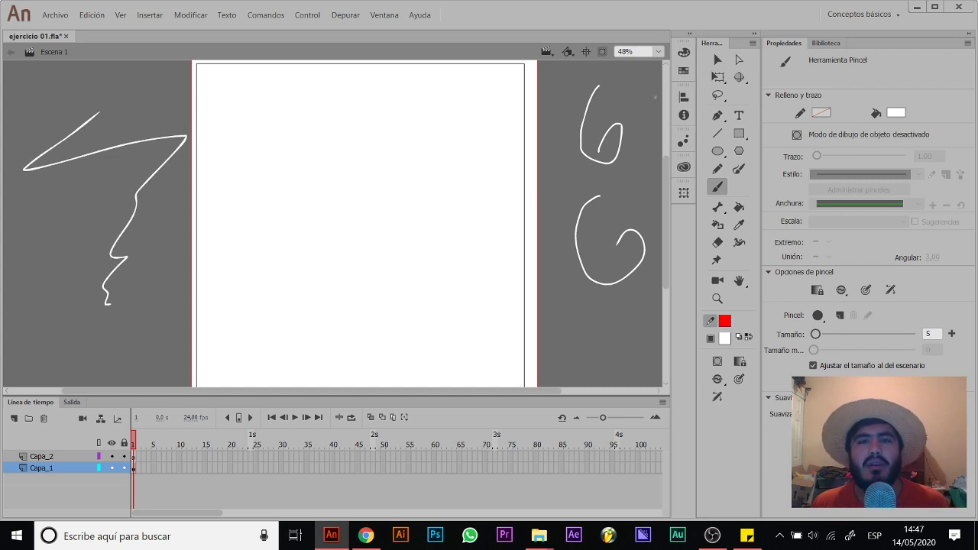
Step: Compare the stage with outside content clipped and unclipped, ending with the outside content shown
left_click(603, 52)
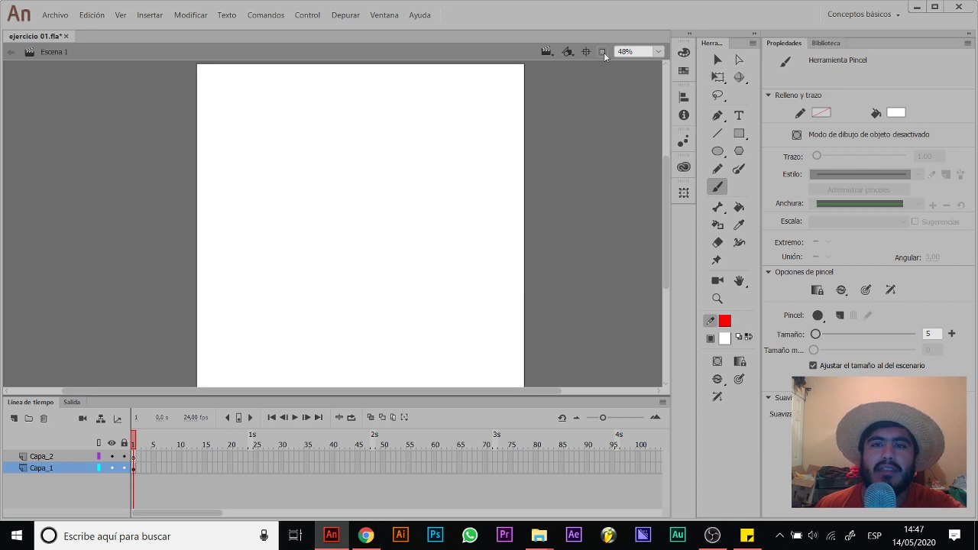
left_click(603, 52)
left_click(603, 52)
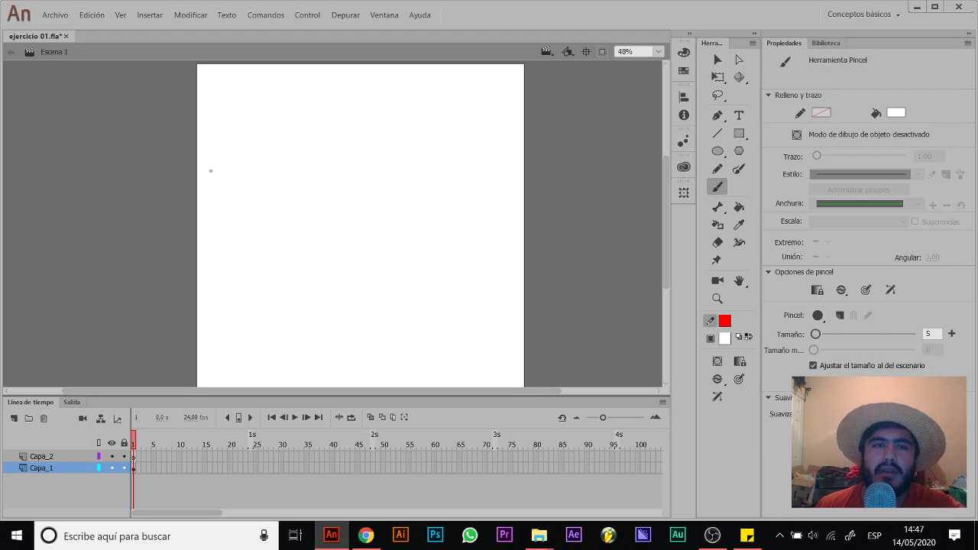
left_click(603, 52)
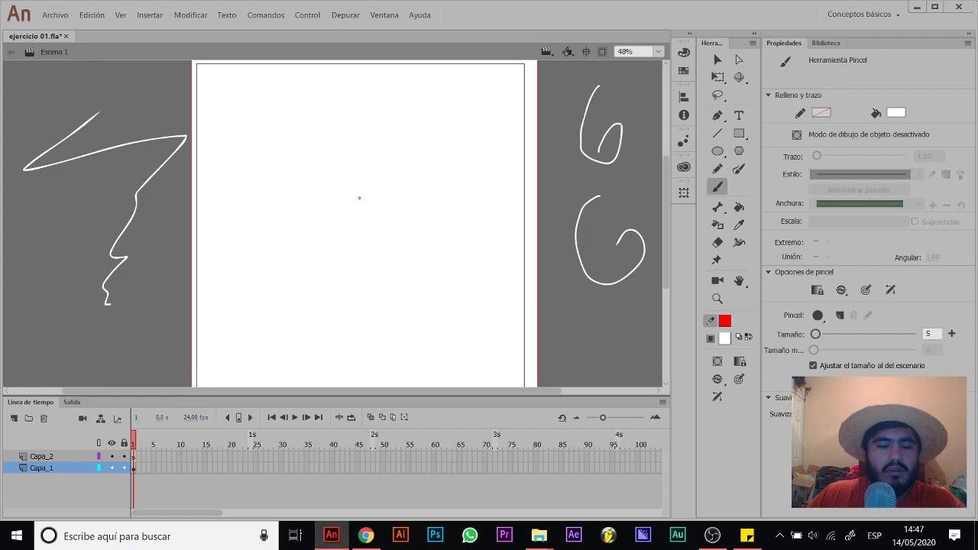
Step: Delete the two white 6-shaped brush marks outside the stage's right edge
key("v")
scroll(458, 163, "right", 3)
mouse_move(591, 95)
left_mouse_down()
mouse_move(463, 303)
mouse_move(468, 344)
left_mouse_up()
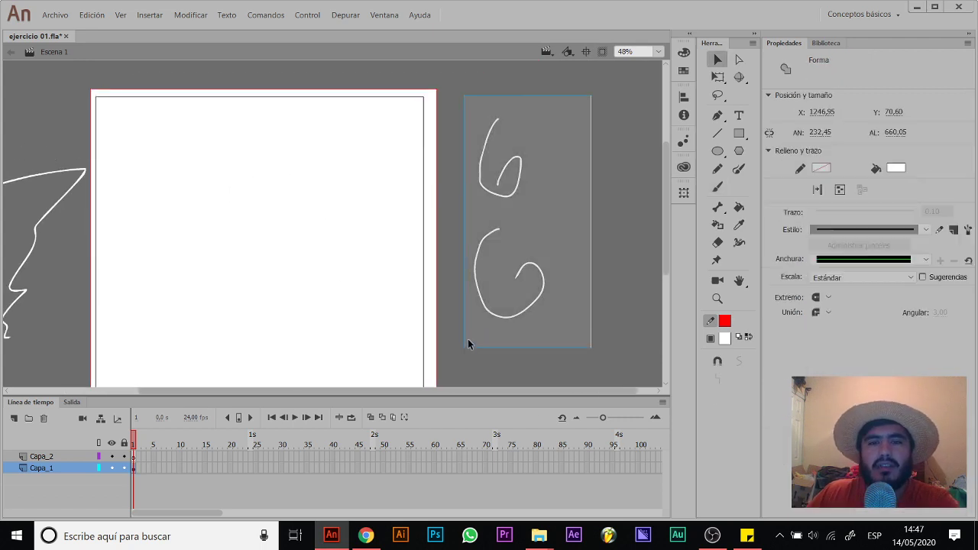
key("Delete")
Step: Brush a long diagonal stroke across the zigzag outside the stage and undo it
key("b")
mouse_move(176, 221)
left_mouse_down()
mouse_move(341, 190)
mouse_move(341, 204)
left_mouse_up()
mouse_move(44, 109)
left_mouse_down()
mouse_move(117, 172)
mouse_move(238, 350)
left_mouse_up()
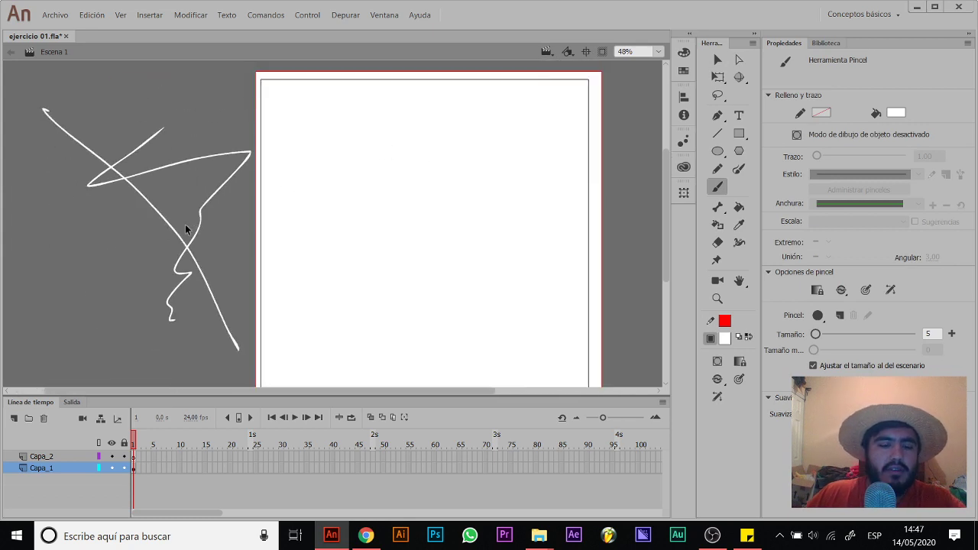
key("ctrl+z")
Step: Delete the white zigzag outside the stage's left edge
key("v")
mouse_move(44, 108)
left_mouse_down()
mouse_move(203, 264)
mouse_move(252, 371)
left_mouse_up()
key("Delete")
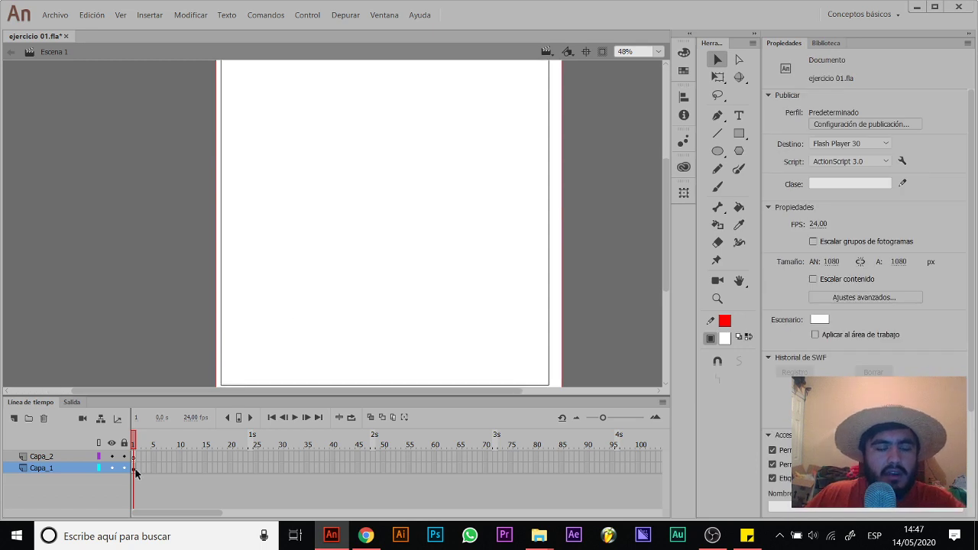
Step: Compare the stage with Capa_1 hidden and with all layers hidden, ending with every layer shown
left_click(111, 469)
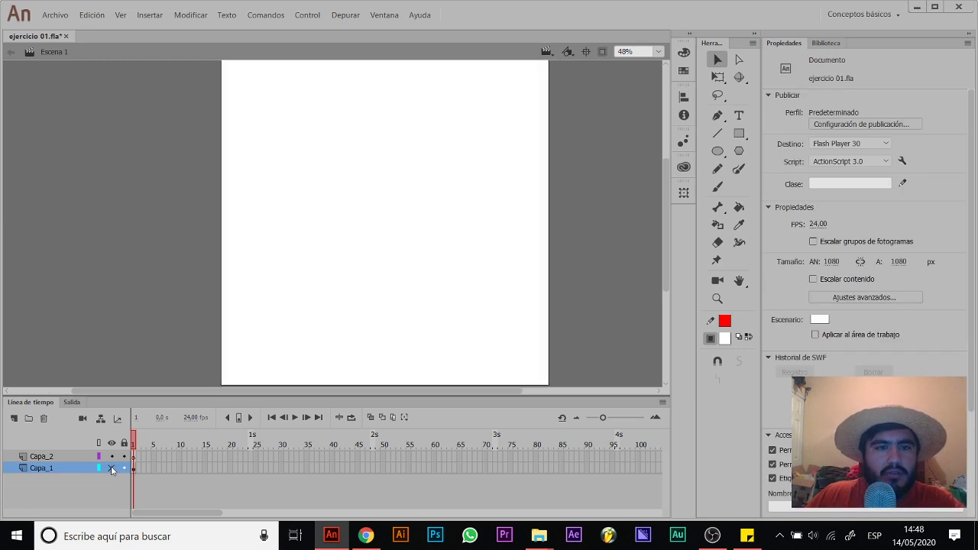
left_click(112, 469)
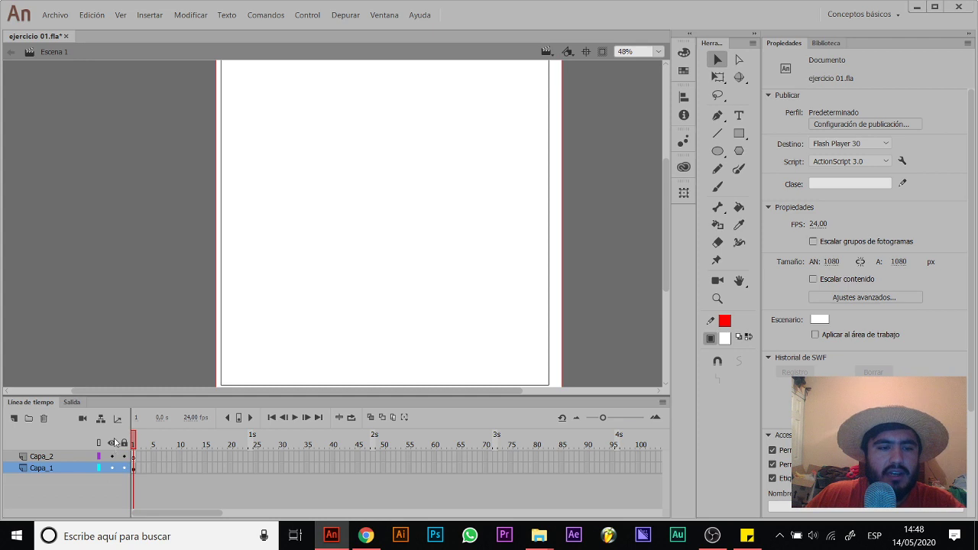
left_click(111, 444)
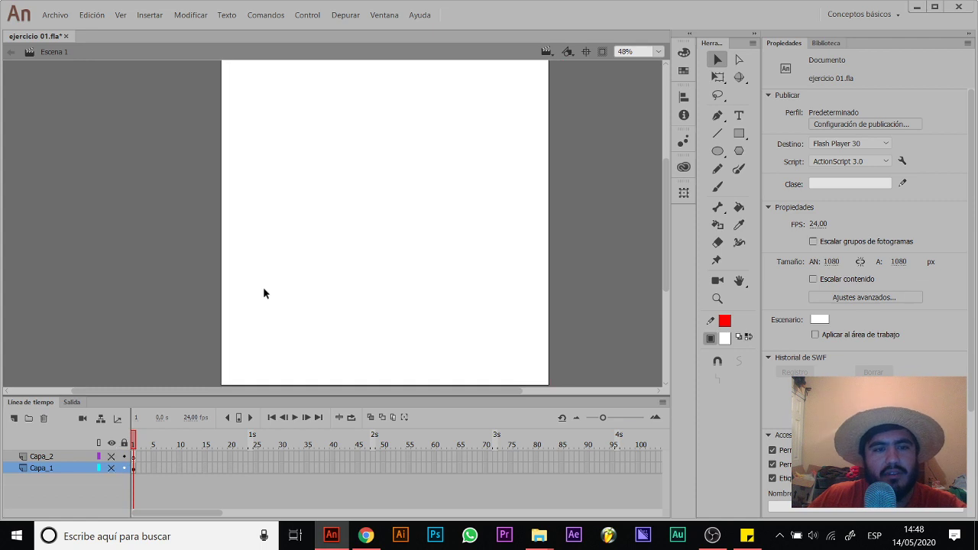
left_click(112, 447)
Step: Brush a large dark blue check mark in the middle of the stage on Capa_2
left_click(78, 456)
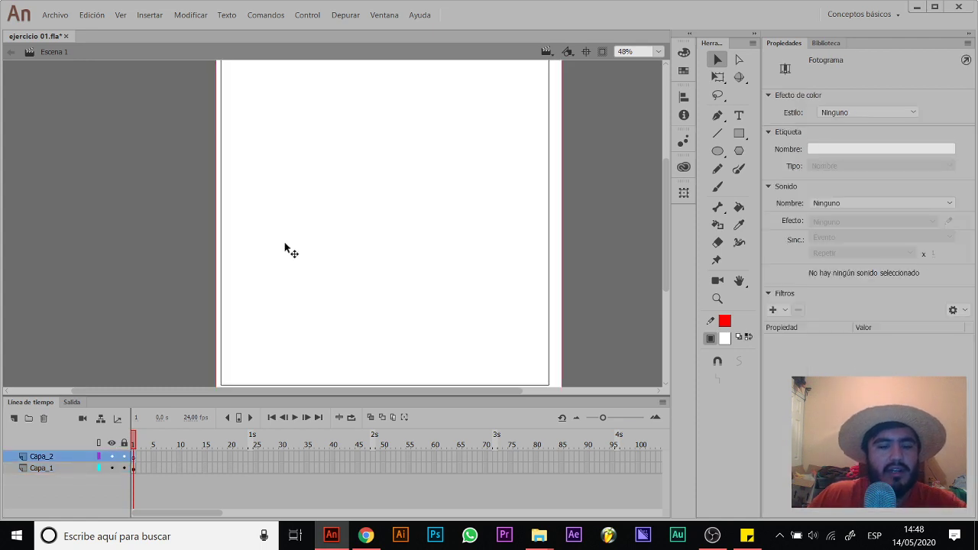
key("b")
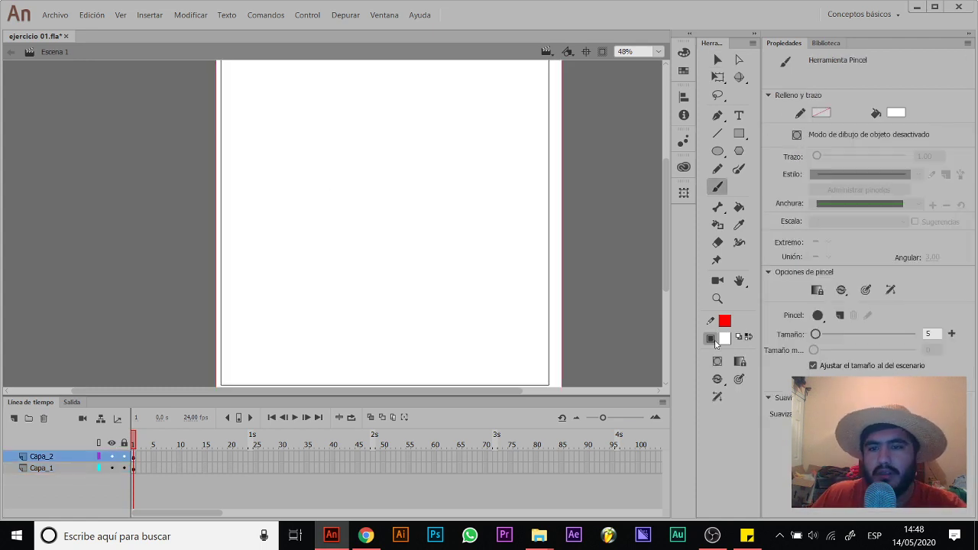
left_click(725, 338)
left_click(764, 447)
left_click_drag(343, 227, 456, 140)
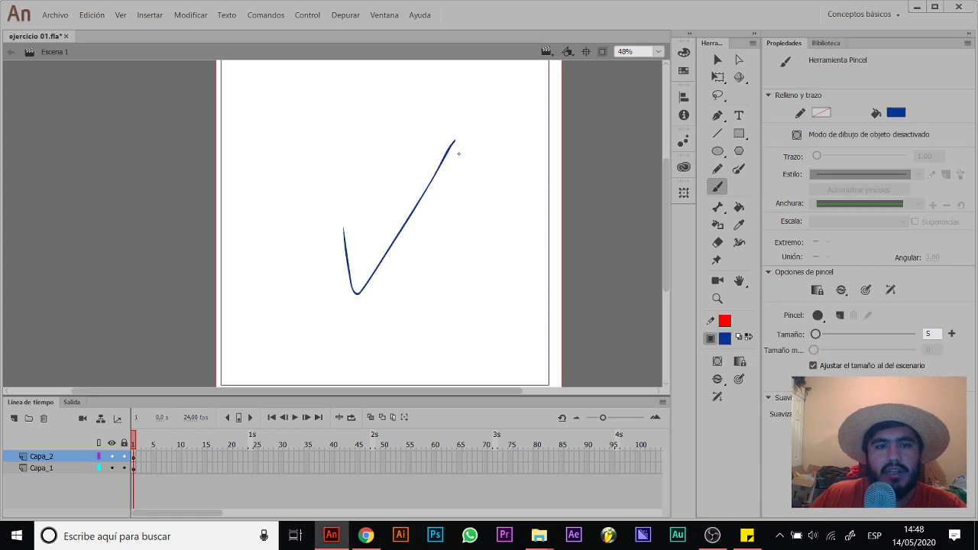
Step: Brush a dark blue X outside each side of the stage on Capa_1
left_click(77, 469)
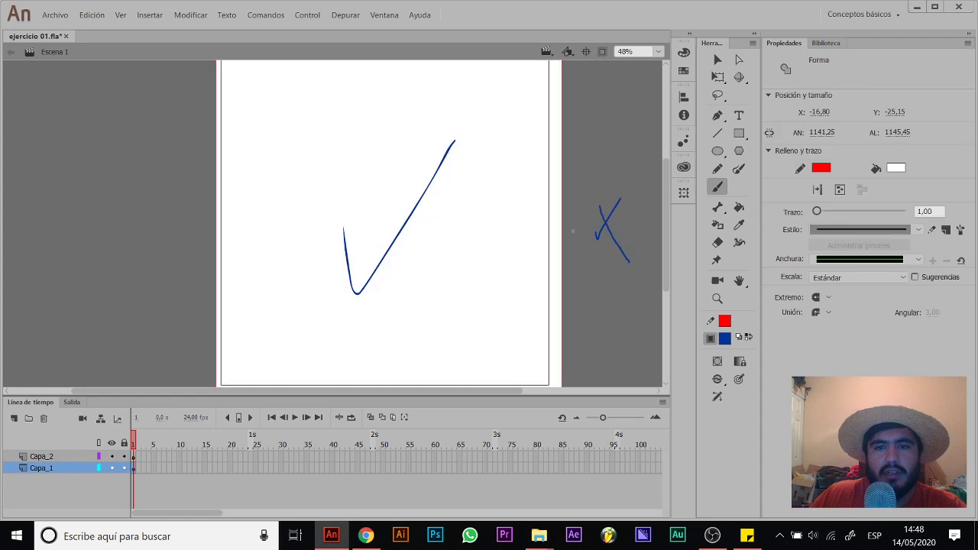
left_click_drag(140, 221, 87, 289)
left_click_drag(90, 240, 121, 291)
key("v")
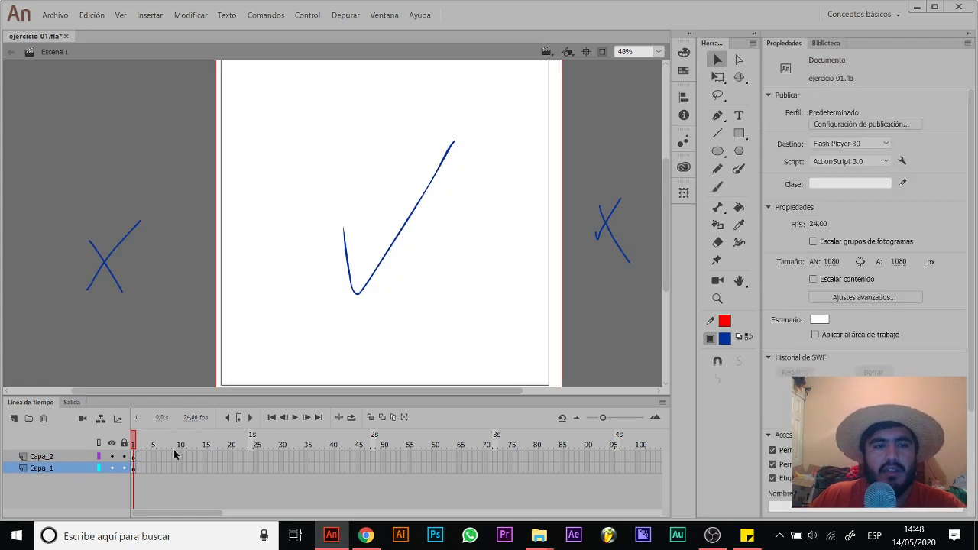
Step: Hide Capa_2 and Capa_1 and set the stage colour to light pink
left_click(112, 457)
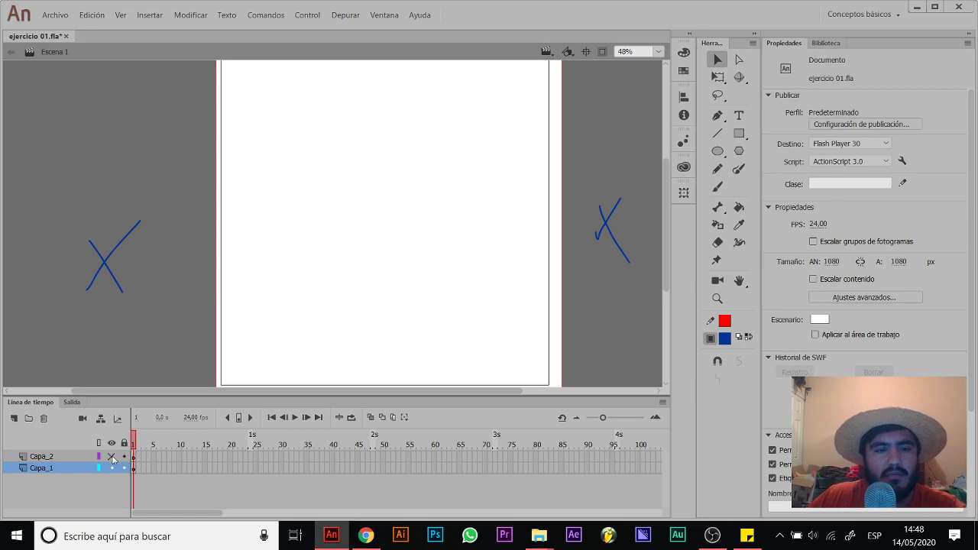
left_click(111, 469)
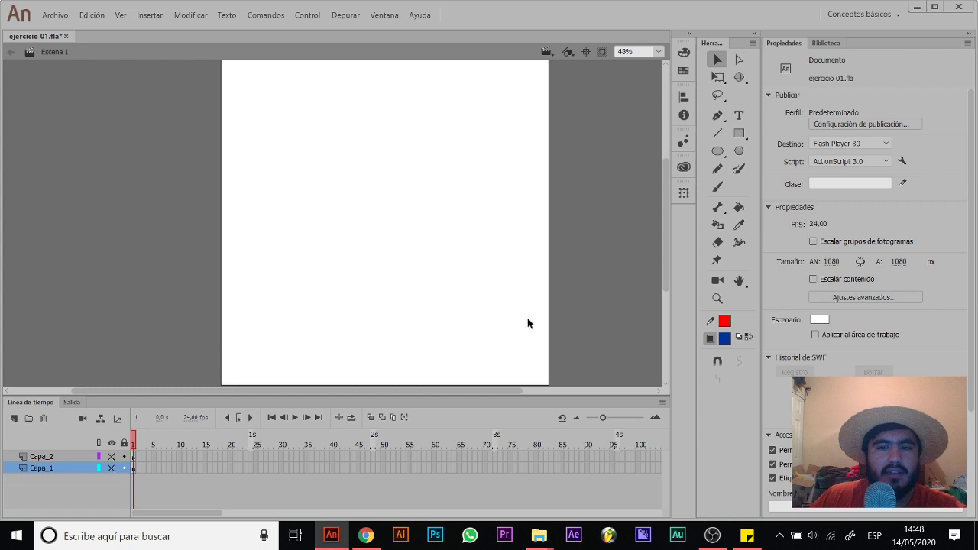
left_click(821, 319)
left_click(782, 450)
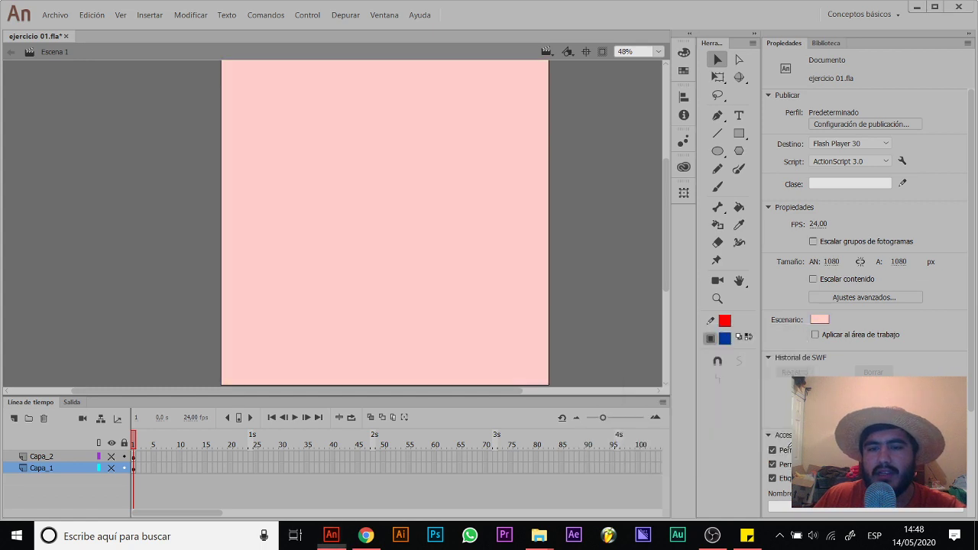
Step: Show Capa_1 and Capa_2 again and lock Capa_2
left_click(112, 469)
left_click(111, 468)
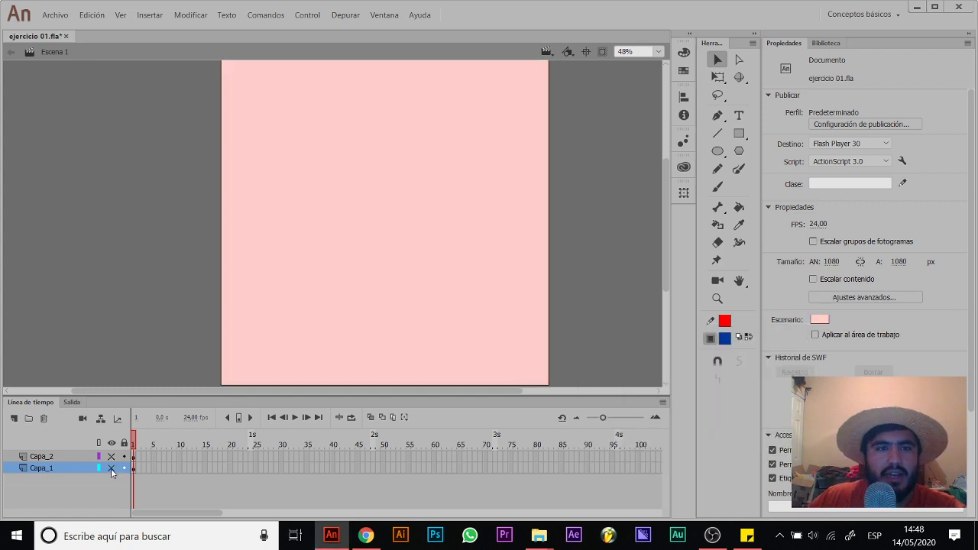
left_click(111, 456)
left_click(111, 467)
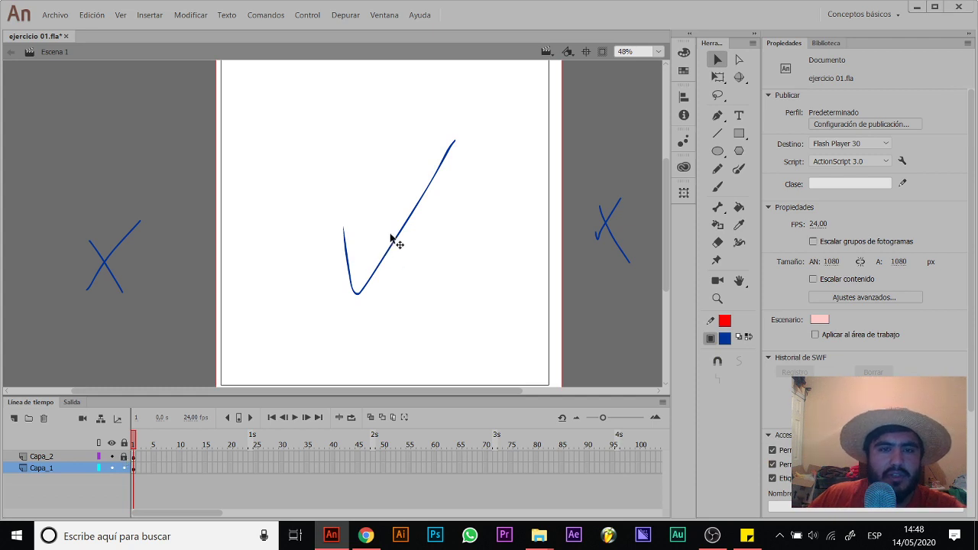
Step: Delete a horizontal band across the middle of Capa_1's white rectangle and undo the deletion
left_click_drag(151, 177, 561, 329)
key("Delete")
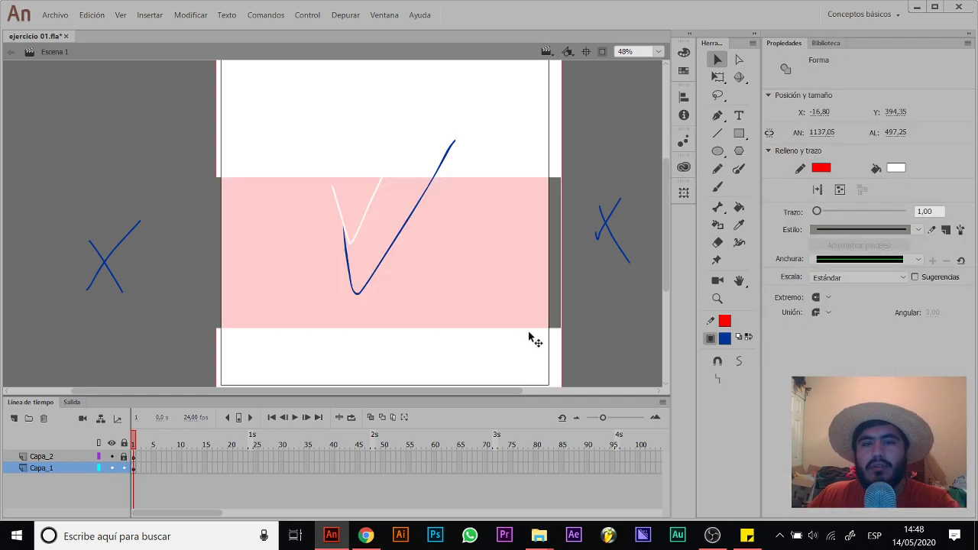
key("ctrl+z")
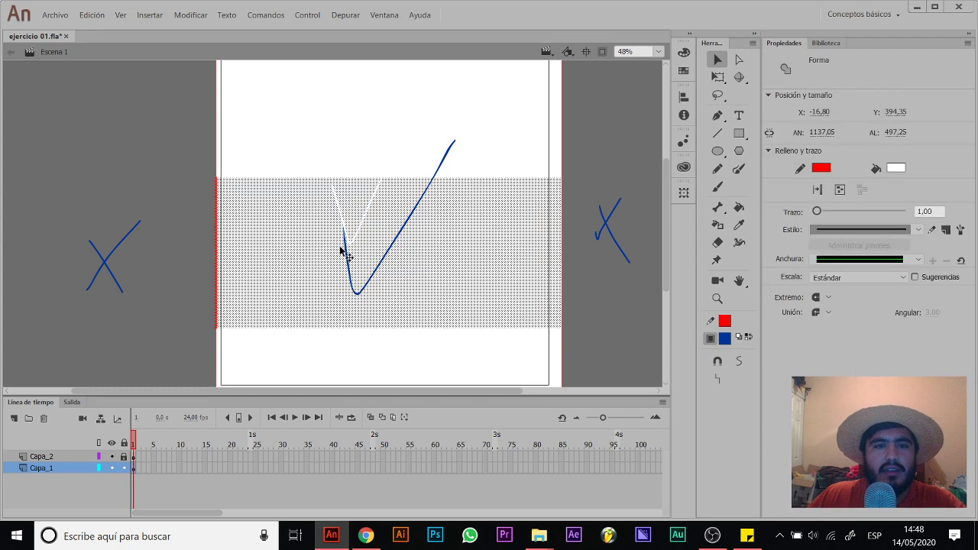
Step: Unlock Capa_2 and lock Capa_1, try deleting both check marks on Capa_2, and undo the deletion
left_click(183, 221)
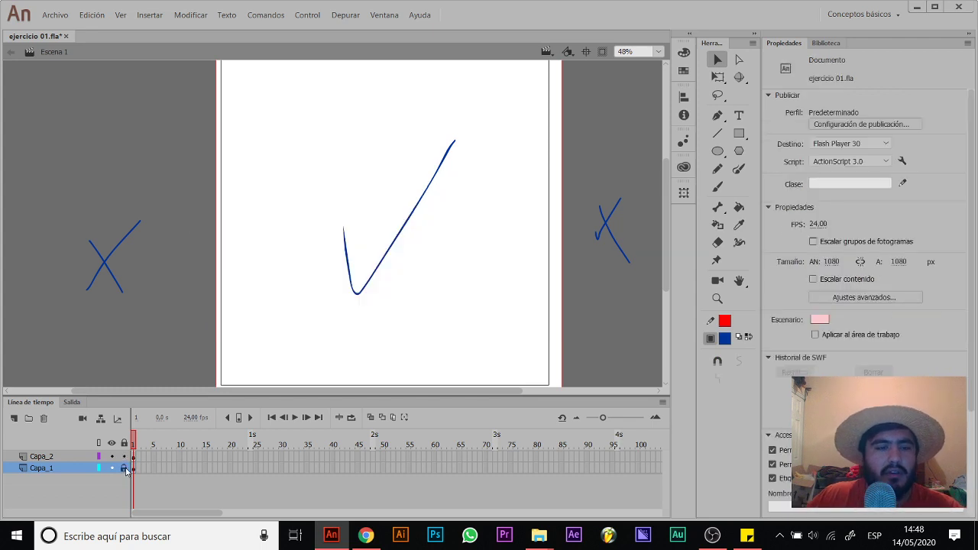
left_click_drag(197, 144, 471, 337)
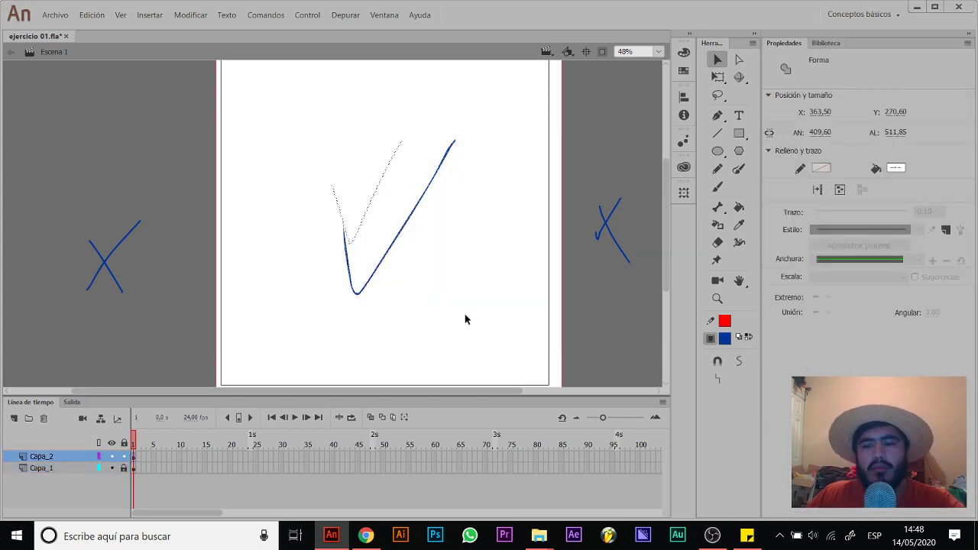
key("Delete")
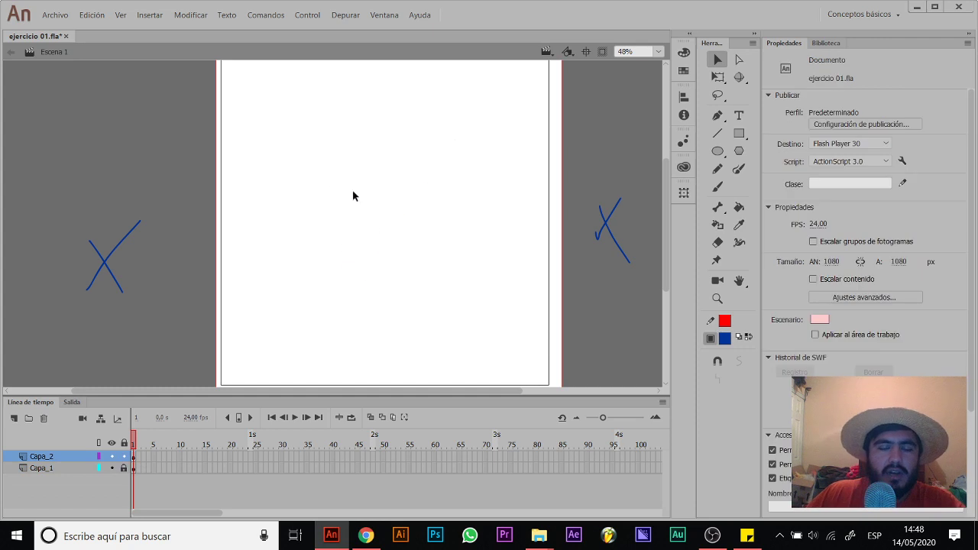
key("ctrl+z")
left_click(158, 267)
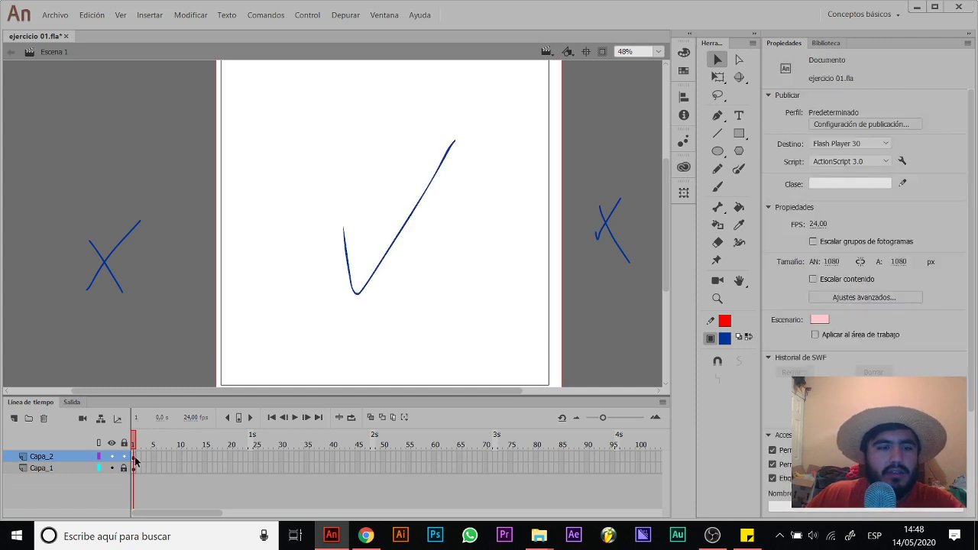
Step: Delete the check marks on Capa_2 and both blue X marks outside the stage on the unlocked Capa_1
left_click(134, 458)
key("Delete")
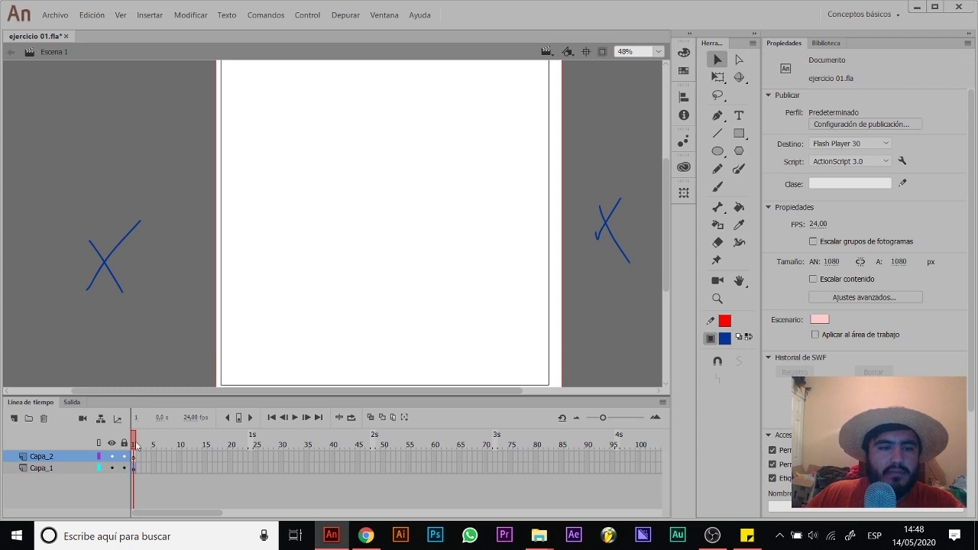
left_click(133, 467)
left_click_drag(159, 196, 27, 332)
key("Delete")
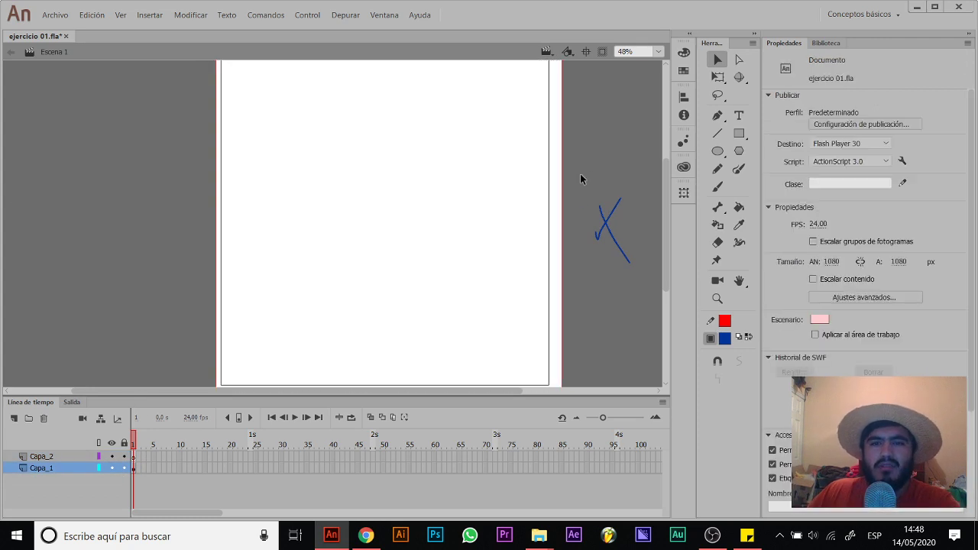
left_click_drag(580, 179, 647, 313)
key("Delete")
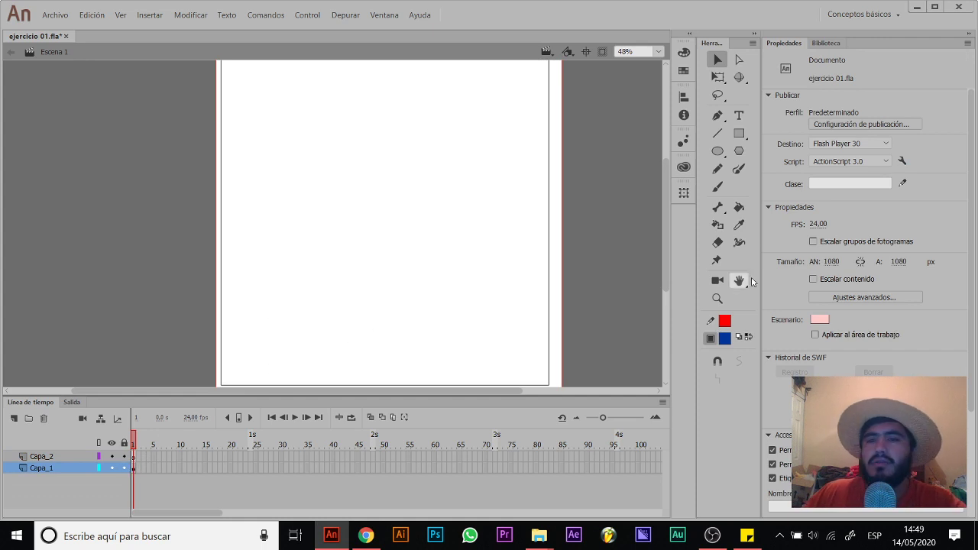
Step: Fill Capa_1's white rectangle with a diagonal linear gradient from green to white using the Paint Bucket
left_click(741, 214)
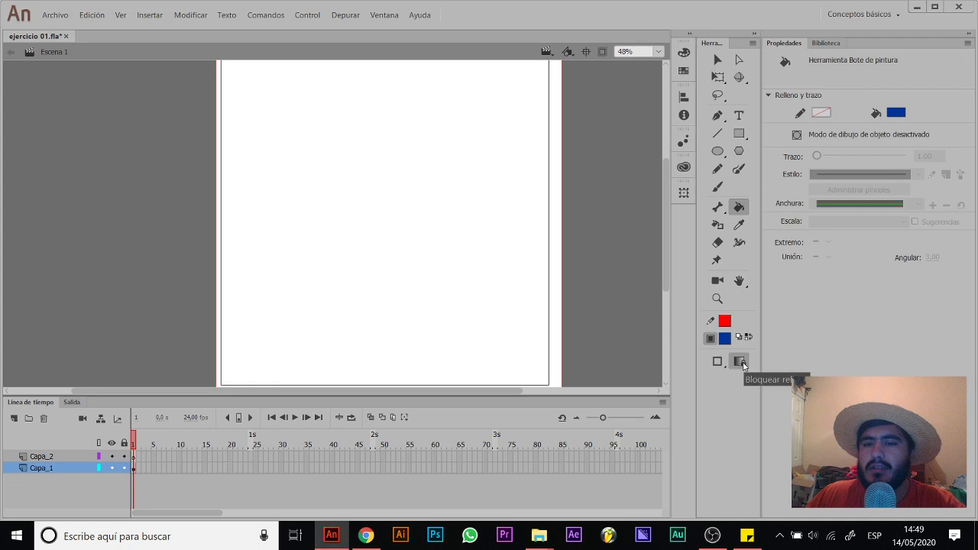
left_click(684, 52)
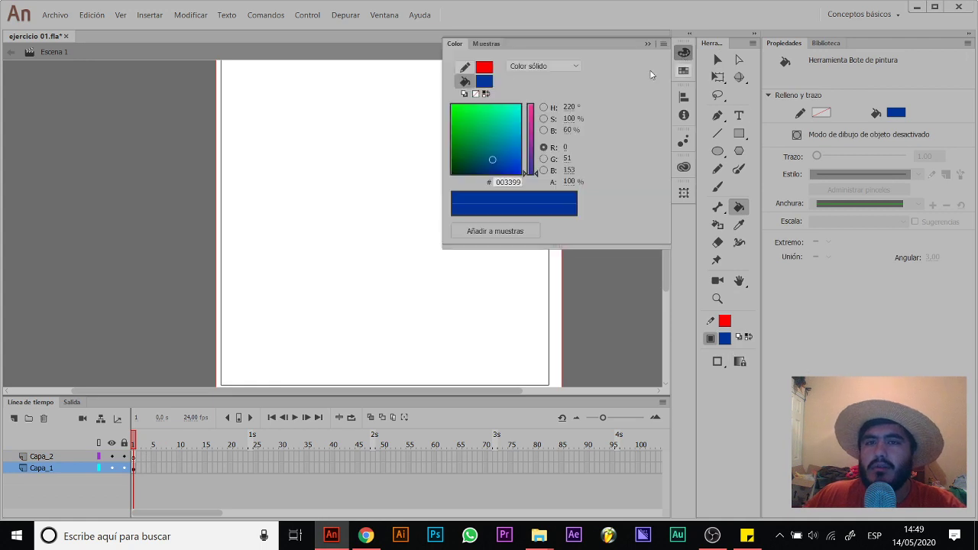
left_click(543, 67)
left_click(548, 107)
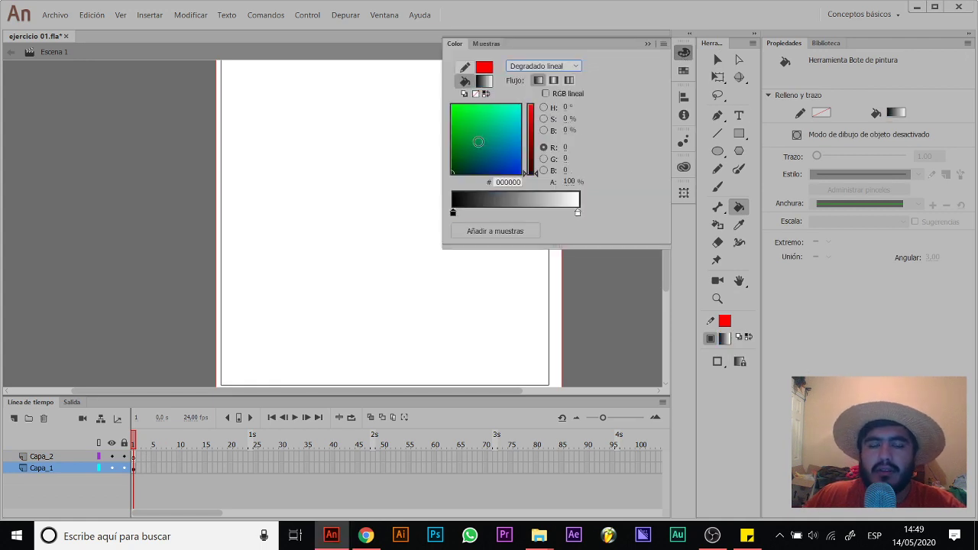
left_click_drag(479, 142, 488, 124)
left_click_drag(367, 146, 504, 456)
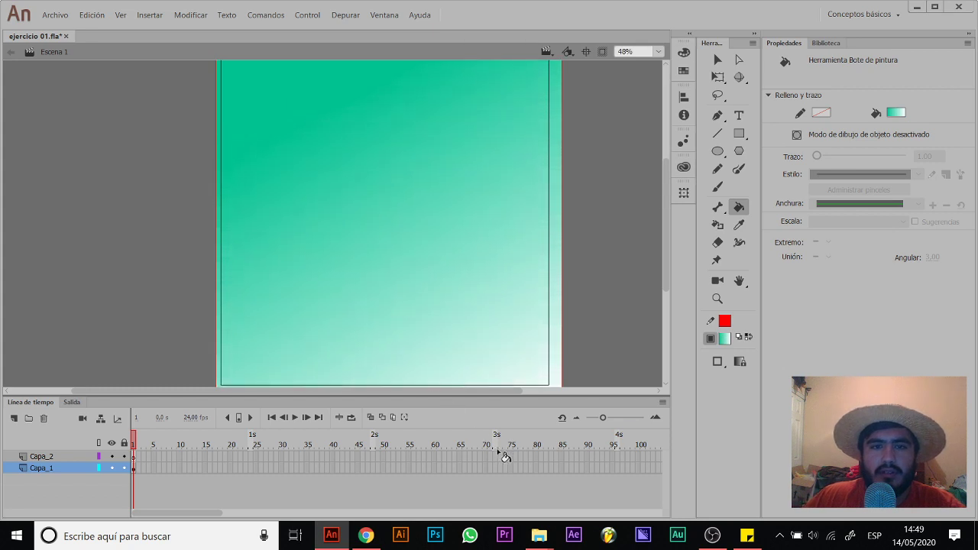
Step: Lock Capa_1 and draw a black-filled rectangle about 621 by 573 px in the middle of the stage on Capa_2
left_click(124, 468)
left_click(134, 456)
key("b")
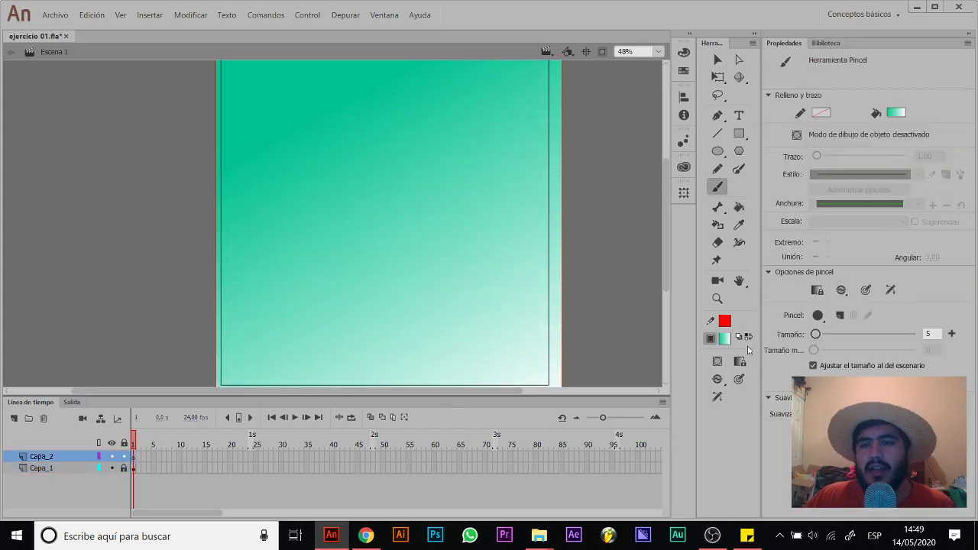
left_click(725, 339)
left_click(774, 385)
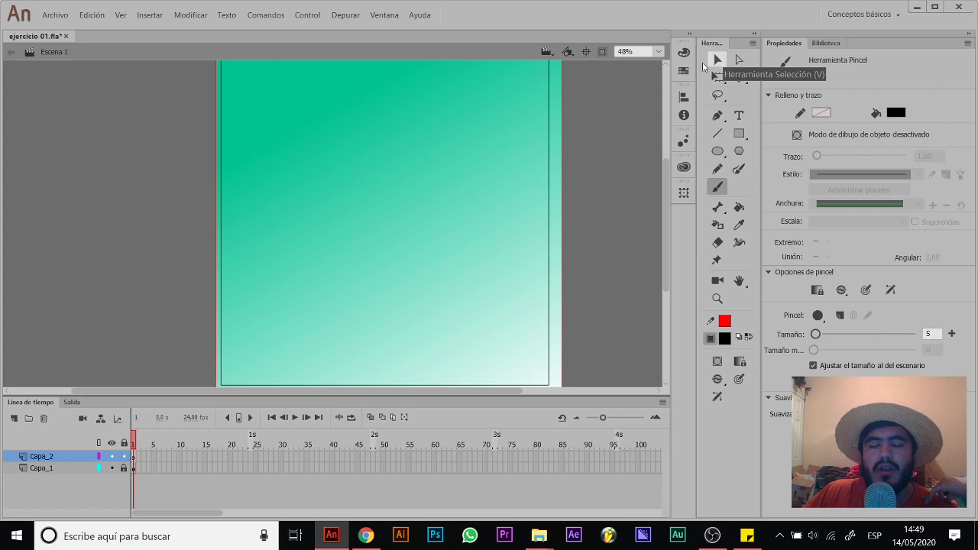
left_click(739, 133)
left_click_drag(296, 134, 483, 306)
Step: Give the Capa_2 rectangle a white outline 19.05 thick and a grey fill
key("v")
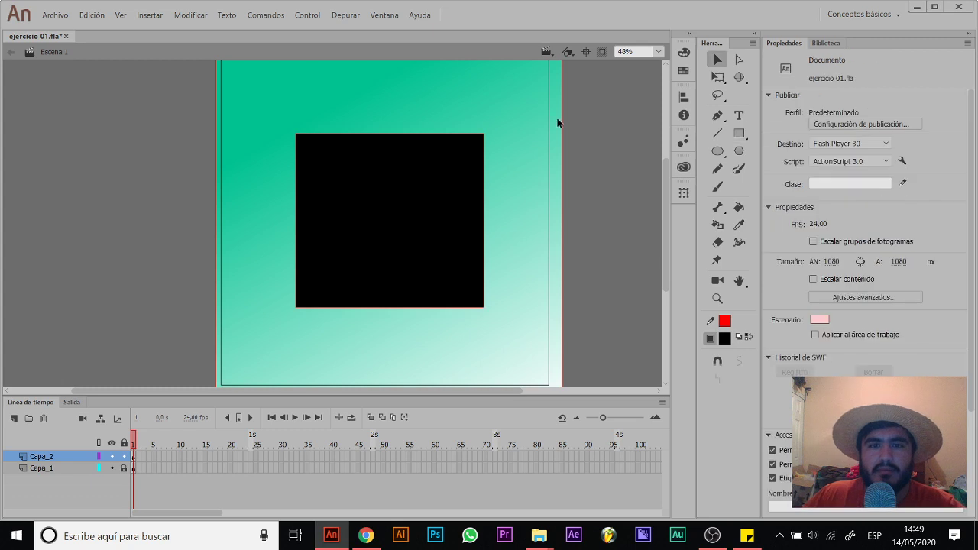
left_click_drag(590, 105, 223, 348)
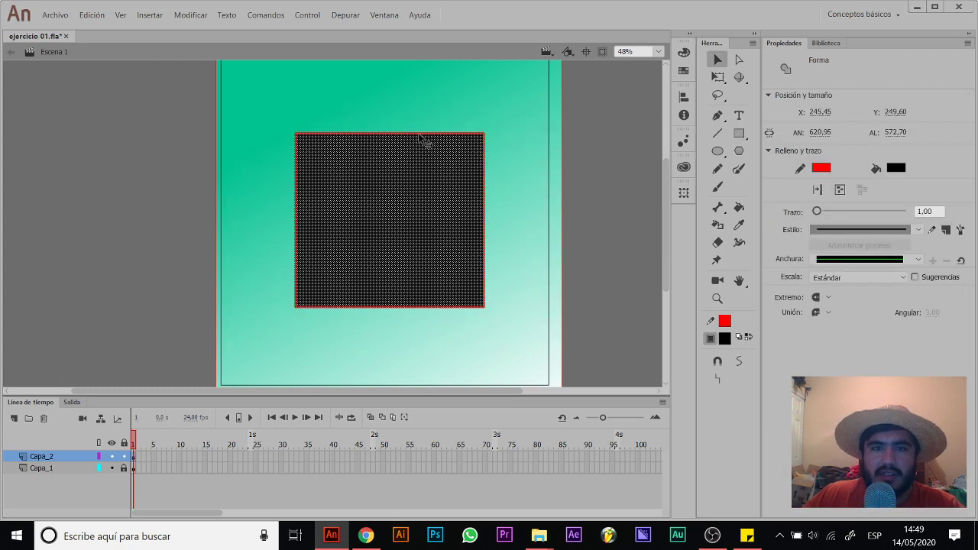
left_click(724, 322)
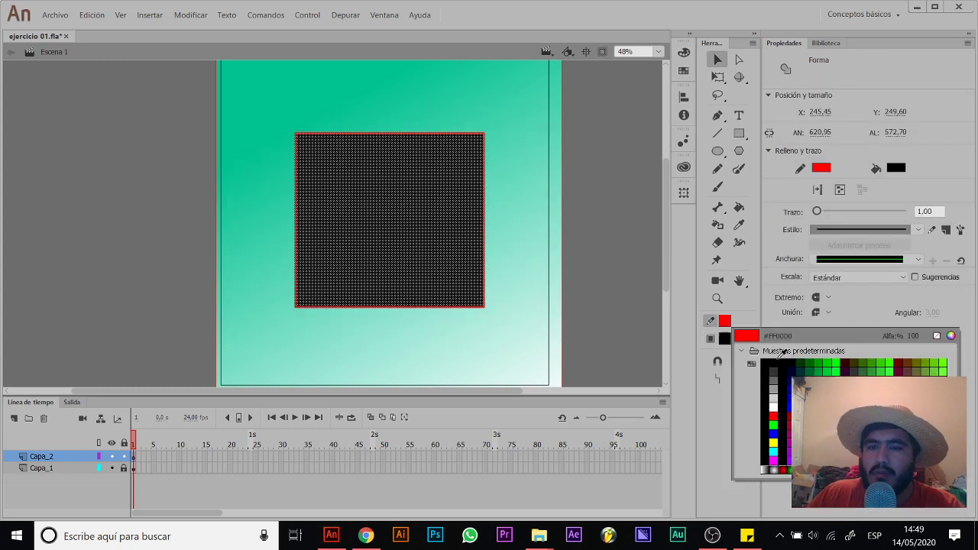
left_click(777, 400)
left_click(725, 339)
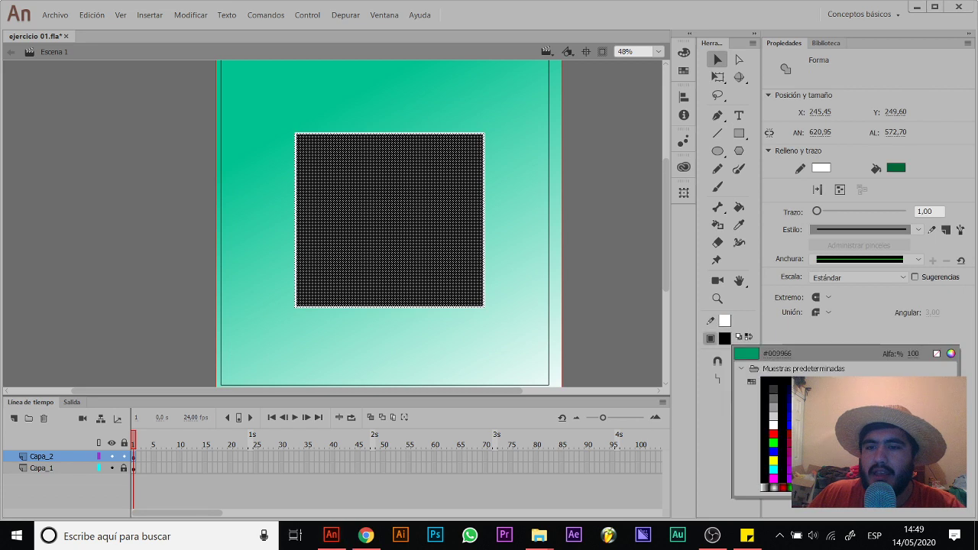
left_click(775, 401)
left_click_drag(816, 212, 818, 213)
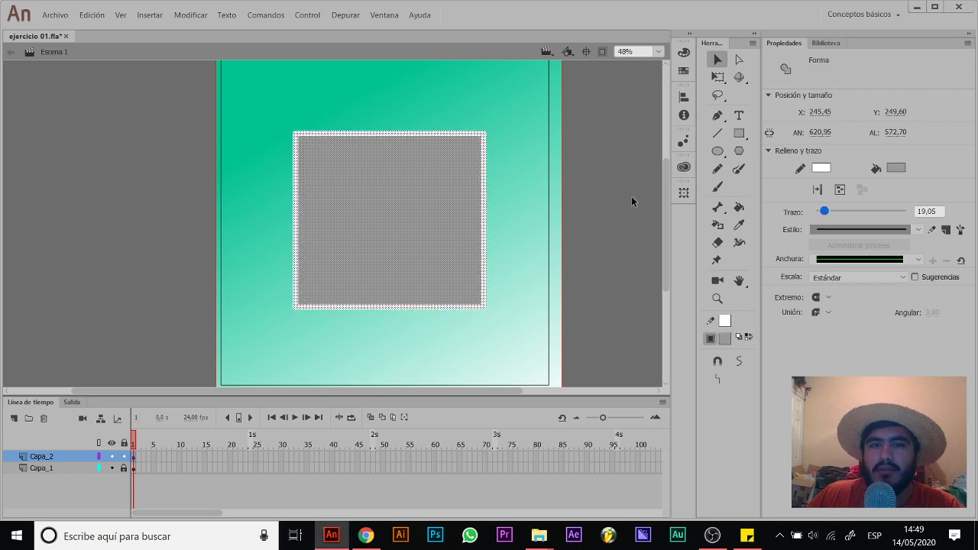
left_click(597, 191)
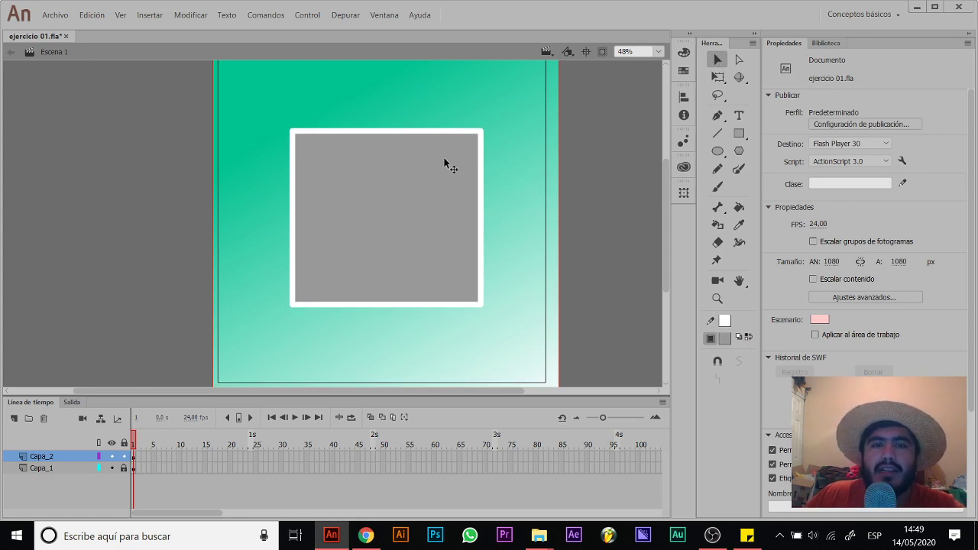
Step: Change only the fill of the Capa_2 rectangle to light green
left_click_drag(509, 101, 353, 253)
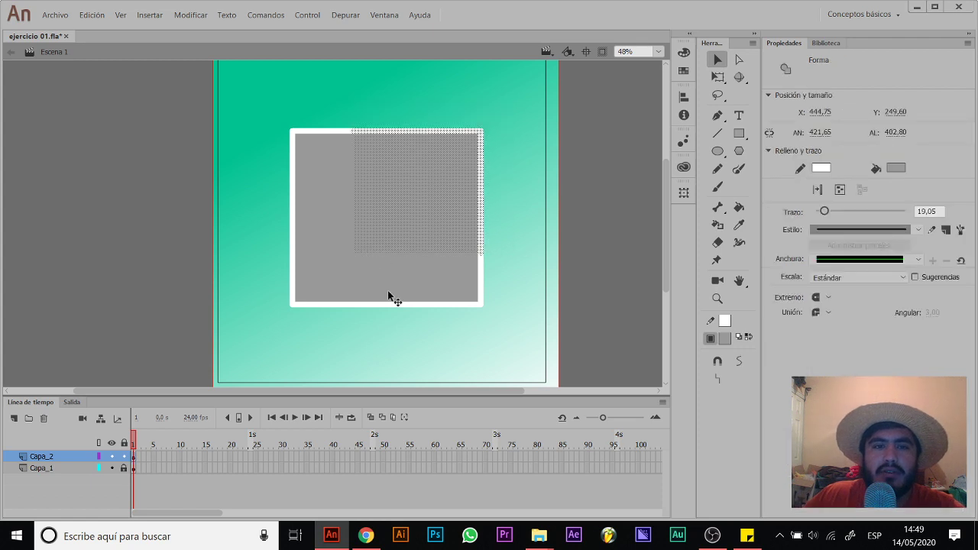
left_click(422, 196)
left_click(725, 341)
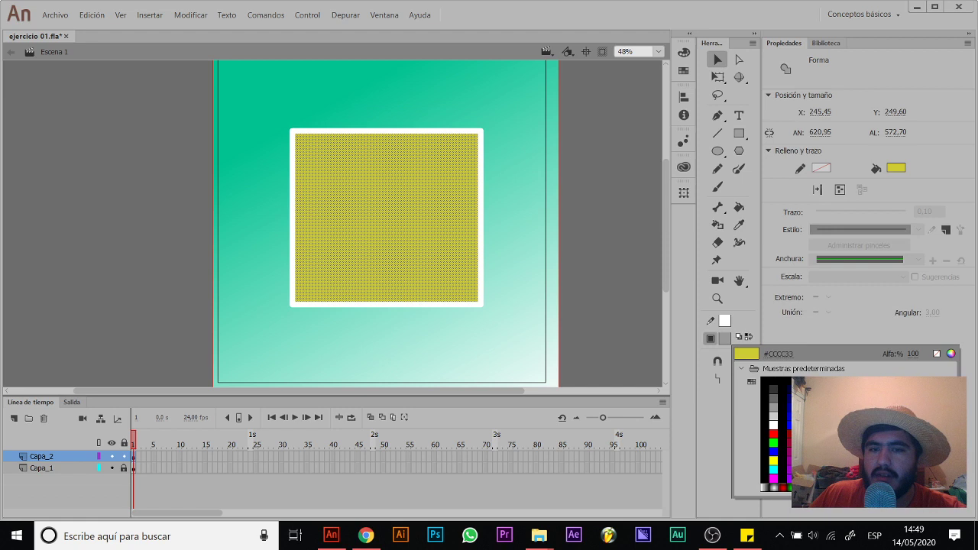
left_click(879, 428)
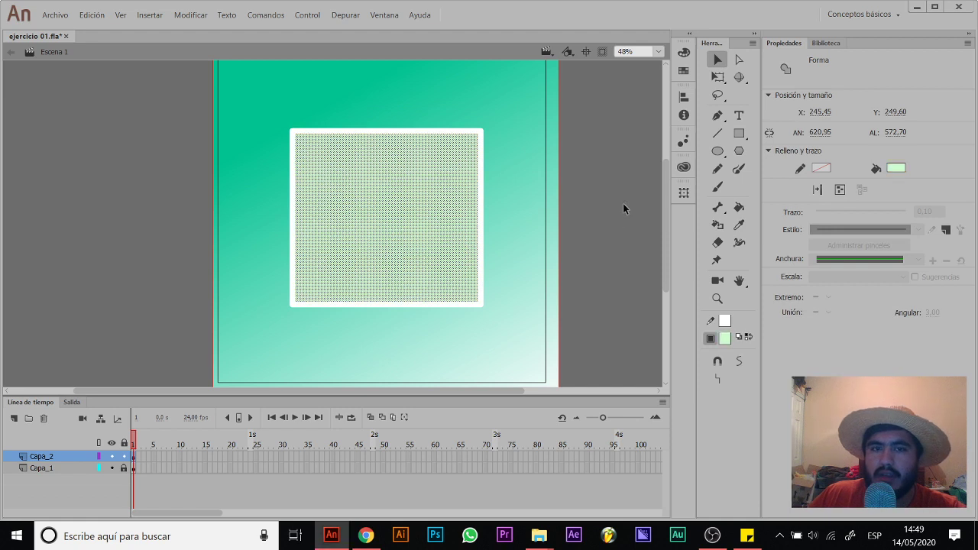
left_click(506, 119)
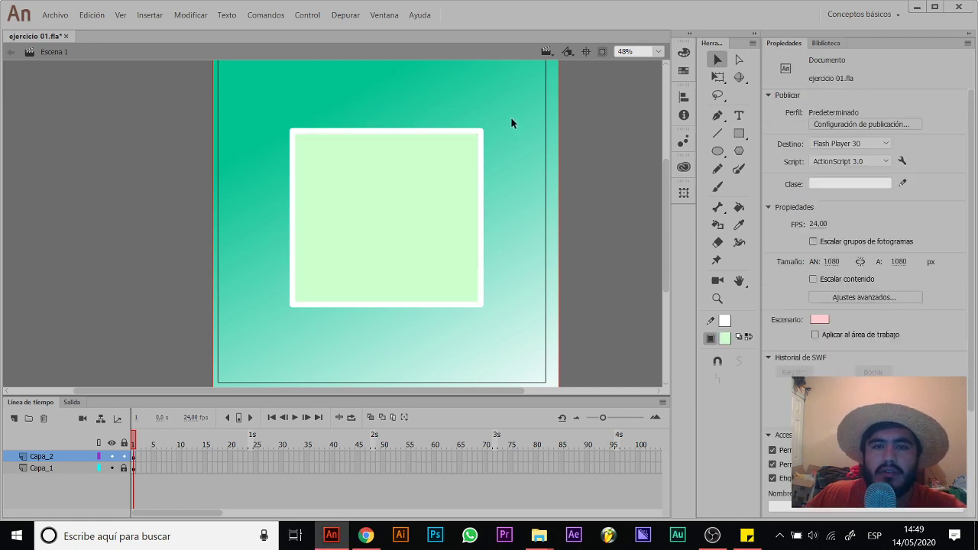
Step: Try moving differently sized upper-right portions of the rectangle away from the rest with the Selection tool, undoing each move
left_click_drag(515, 106, 340, 266)
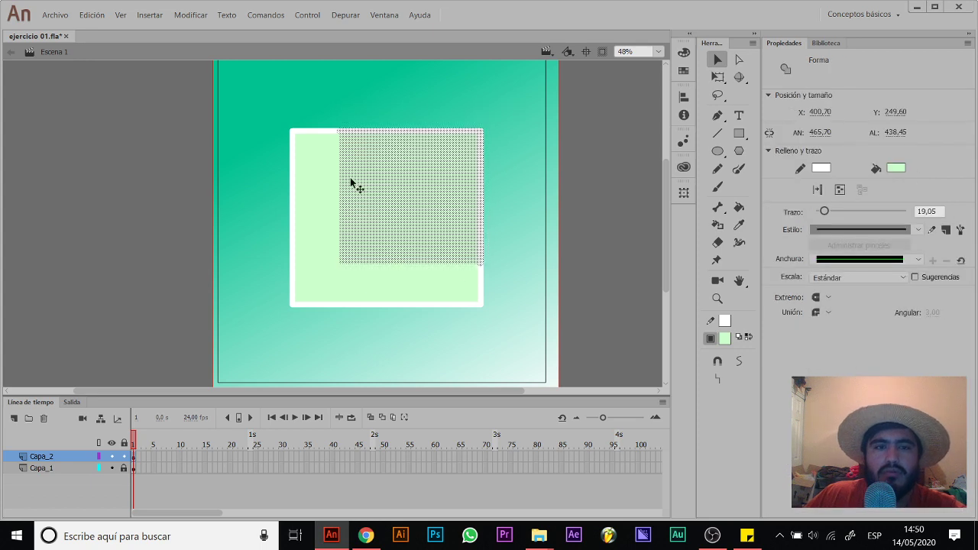
left_click_drag(393, 207, 476, 146)
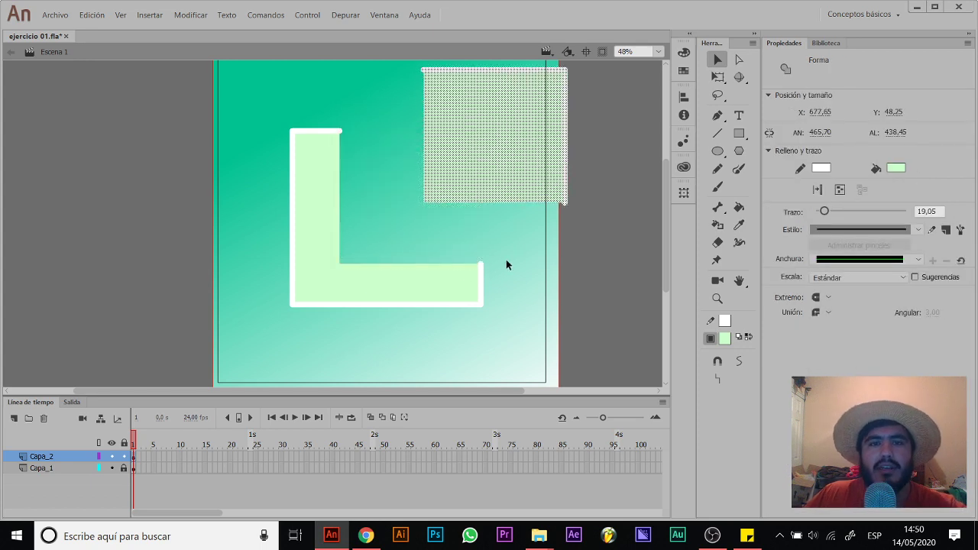
key("ctrl+z")
left_click(497, 153)
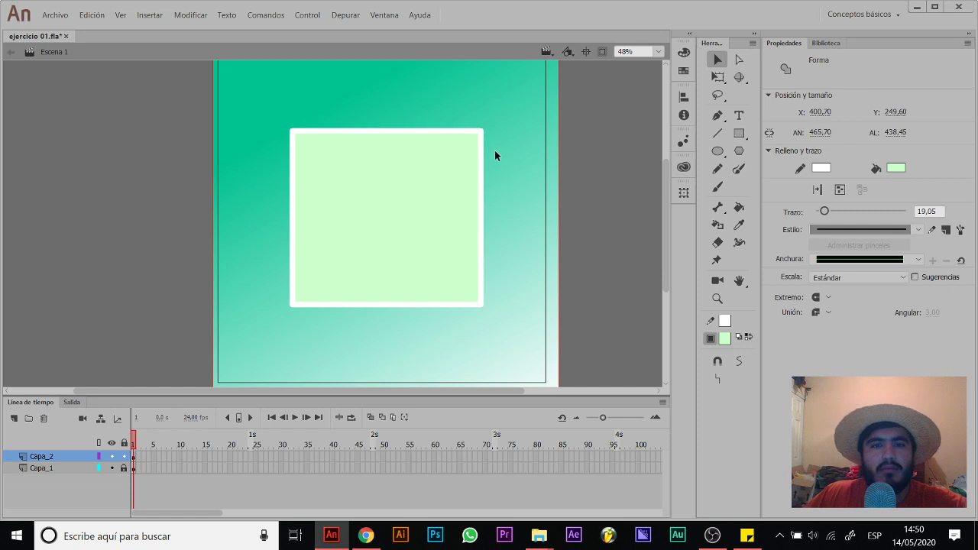
left_click_drag(495, 112, 385, 221)
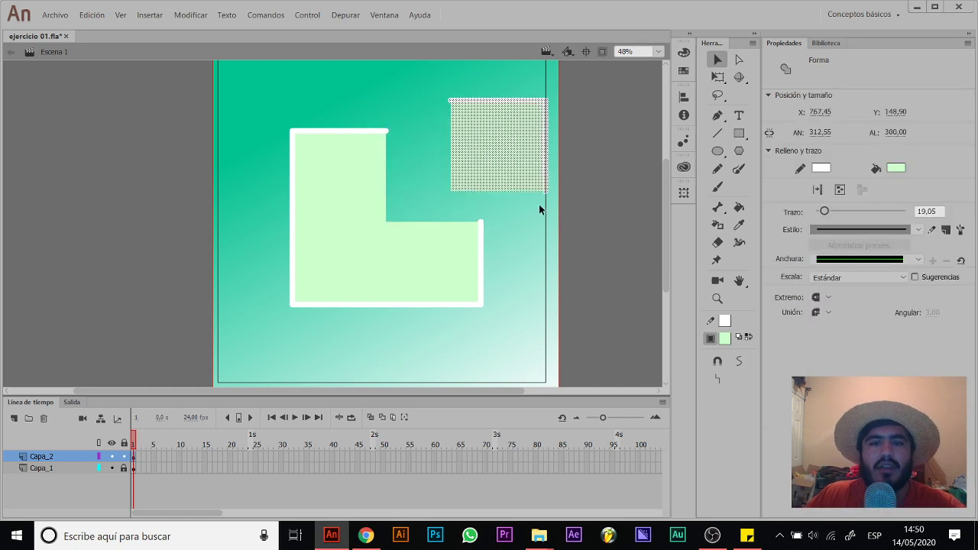
key("ctrl+z")
left_click(657, 103)
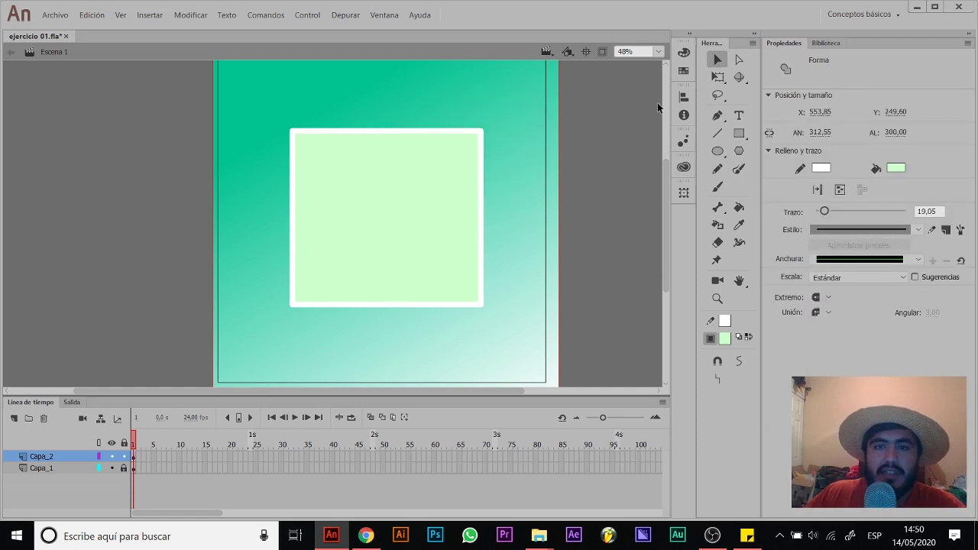
Step: Display the green rectangle's anchor points with the Subselection tool and deselect it
left_click(738, 59)
left_click_drag(523, 98, 333, 266)
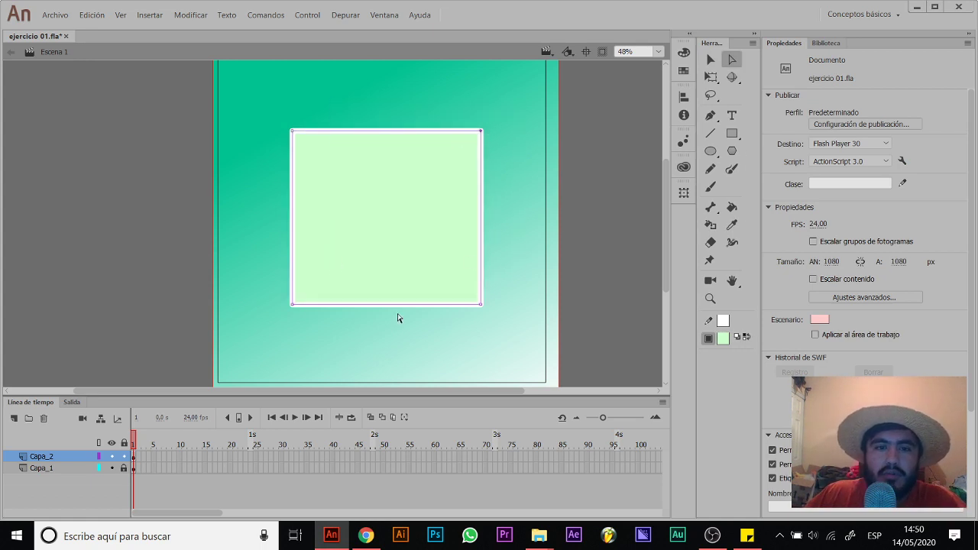
left_click(523, 144)
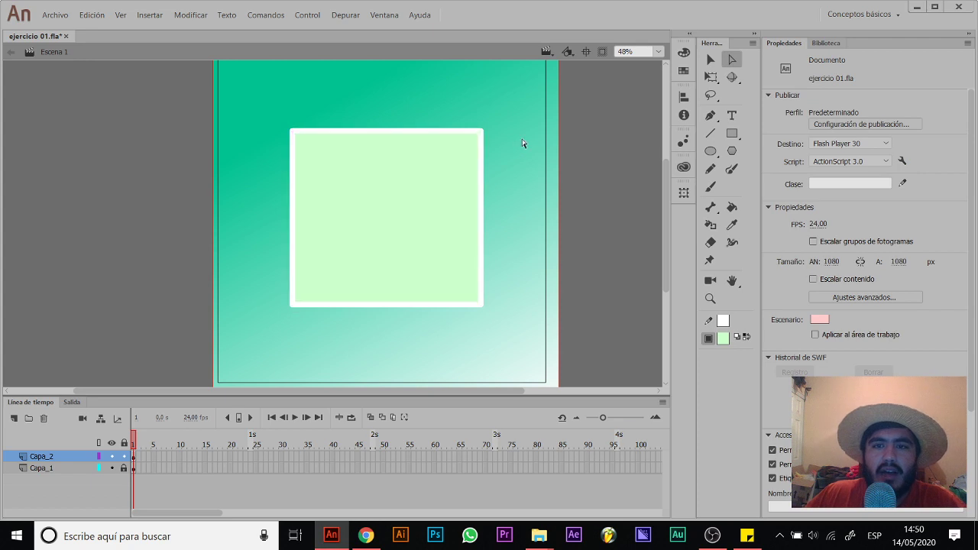
Step: Brush a light green zigzag stroke with brush size 48 outside the stage and display its anchor points with the Subselection tool
key("b")
left_click_drag(507, 186, 375, 188)
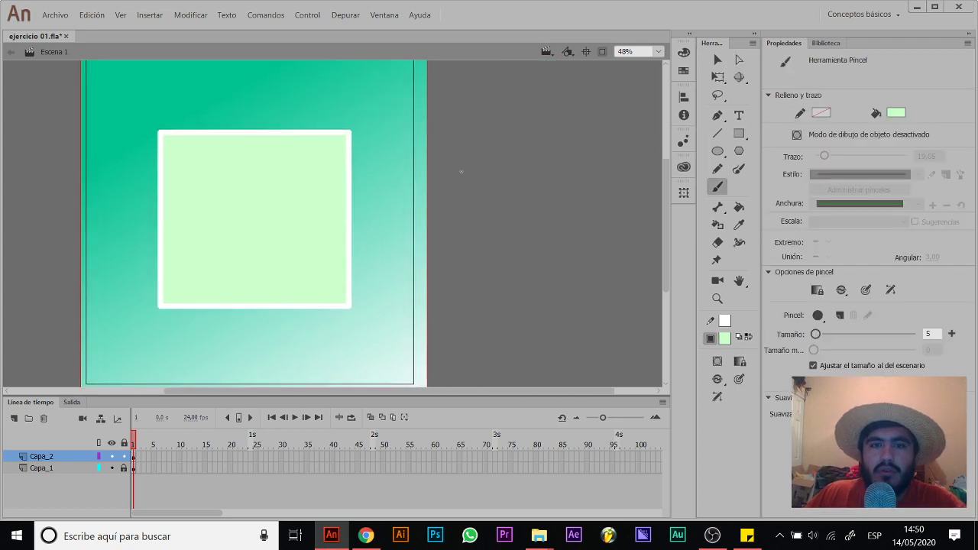
mouse_move(492, 142)
left_mouse_down()
mouse_move(485, 212)
mouse_move(503, 265)
mouse_move(547, 272)
left_mouse_up()
key("ctrl+z")
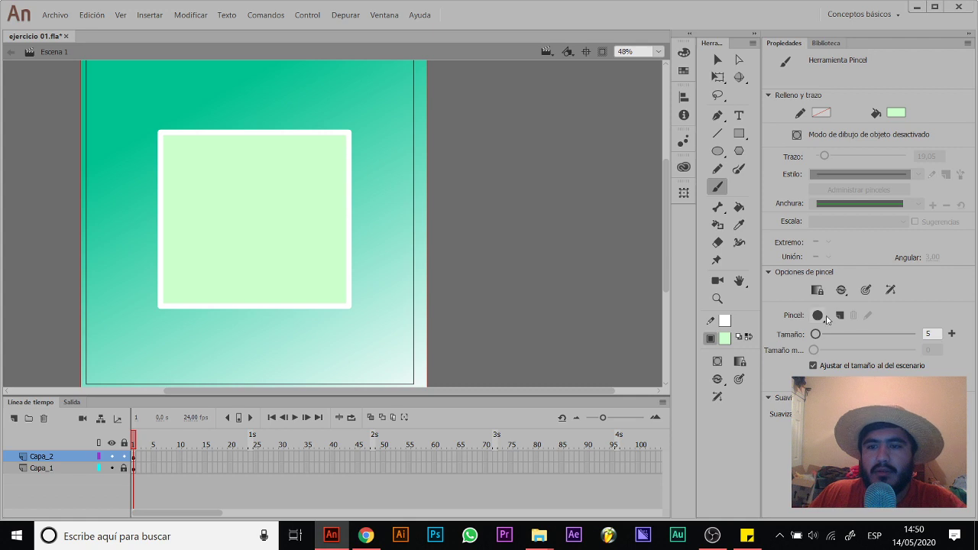
mouse_move(504, 113)
left_mouse_down()
mouse_move(495, 234)
mouse_move(527, 279)
left_mouse_up()
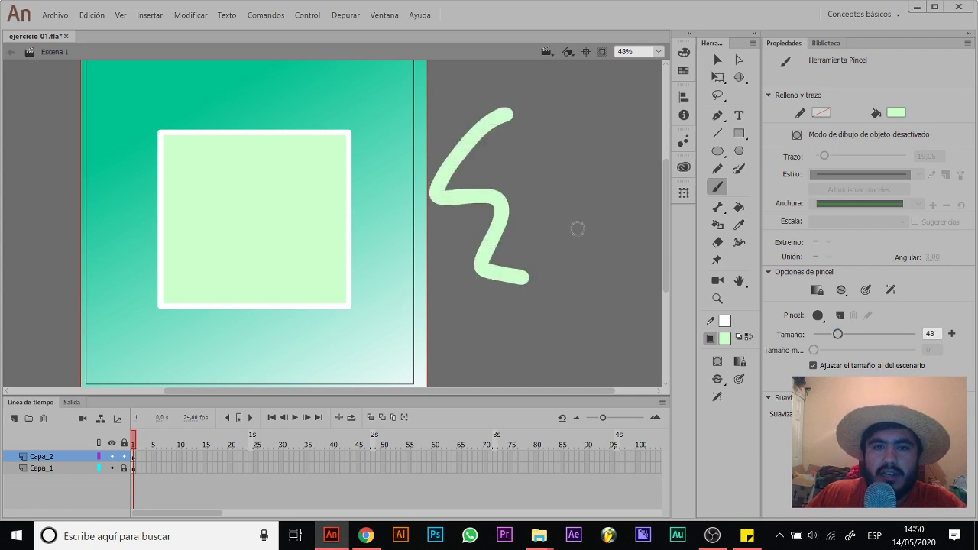
key("a")
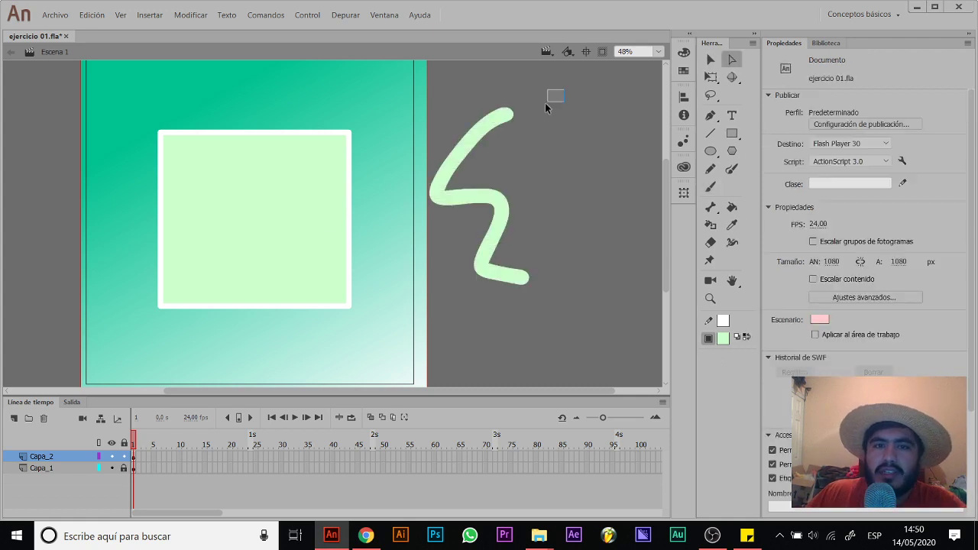
left_click_drag(545, 103, 403, 322)
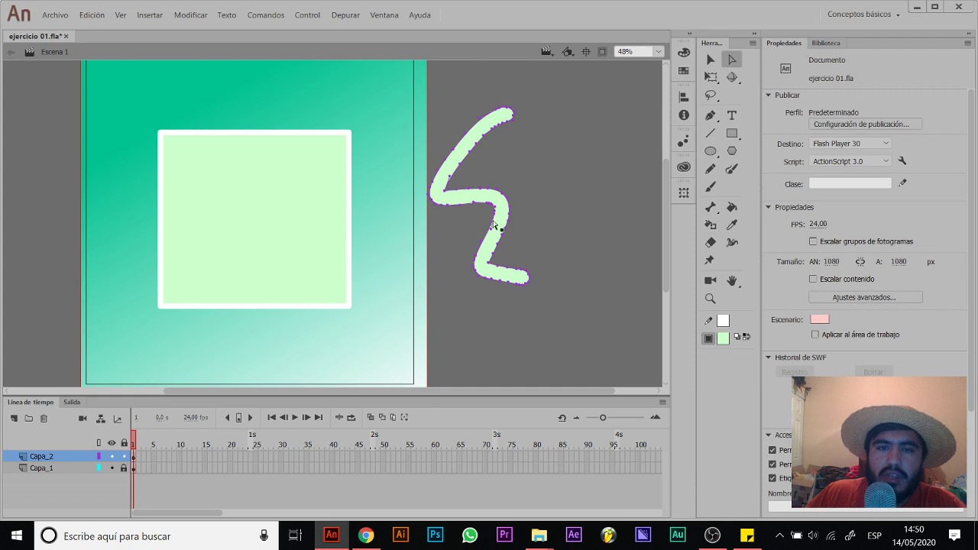
Step: Try pulling an anchor point of the brushed zigzag outward with the Subselection tool, then undo the change
left_click(525, 250)
left_click(511, 219)
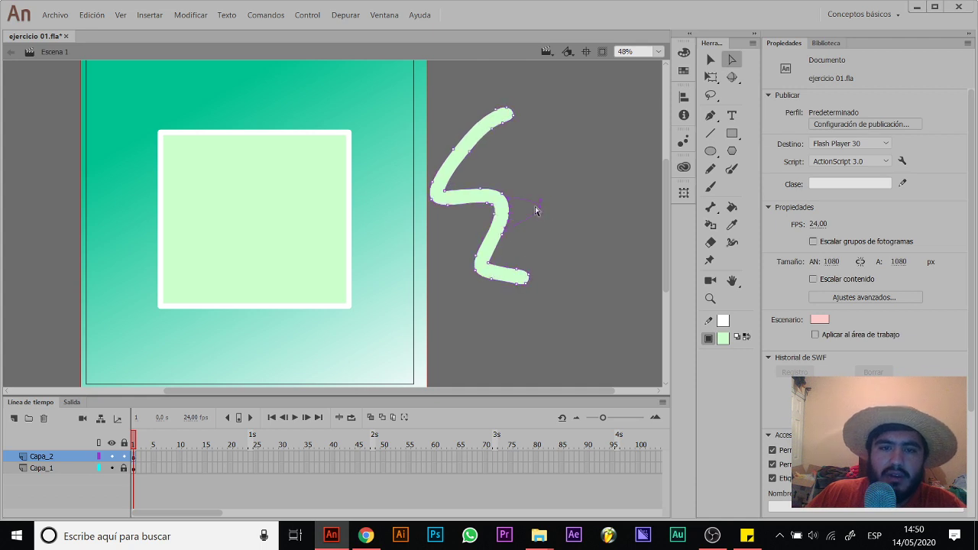
left_click_drag(535, 210, 536, 210)
key("ctrl+z")
key("ctrl+z")
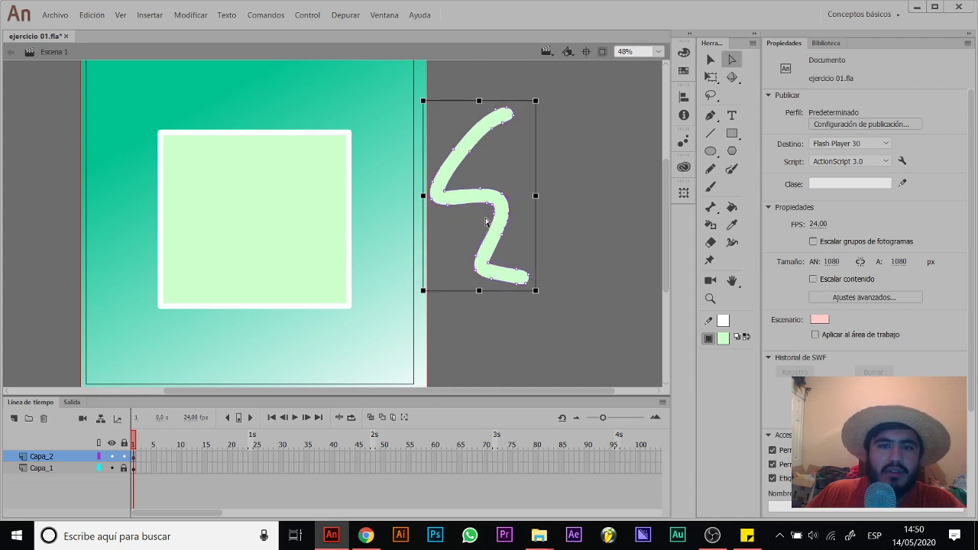
Step: Select the whole light green zigzag stroke outside the stage and delete it
key("v")
left_click_drag(539, 119, 402, 315)
key("Delete")
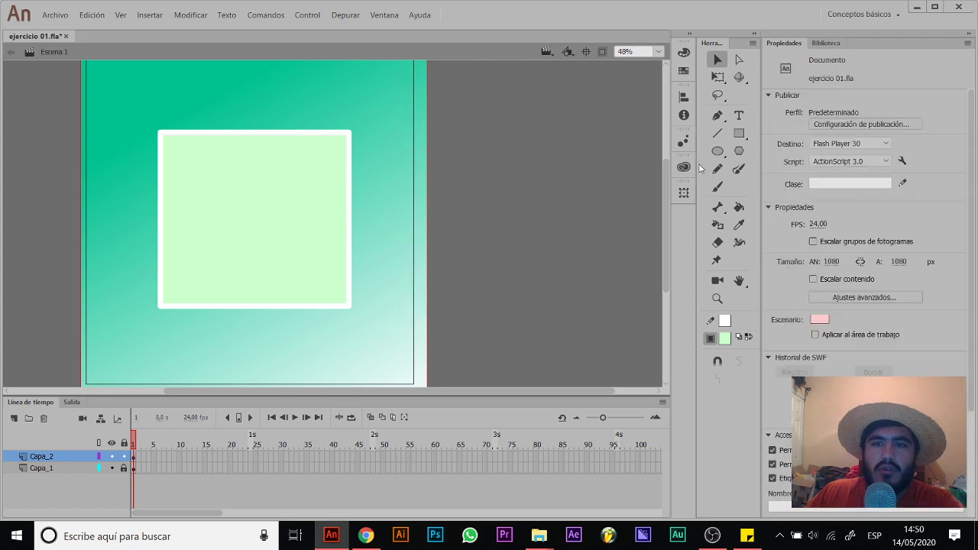
Step: Draw a curved white zigzag path outside the stage with the Pen tool, then select it with the Selection tool and deselect it
left_click(716, 119)
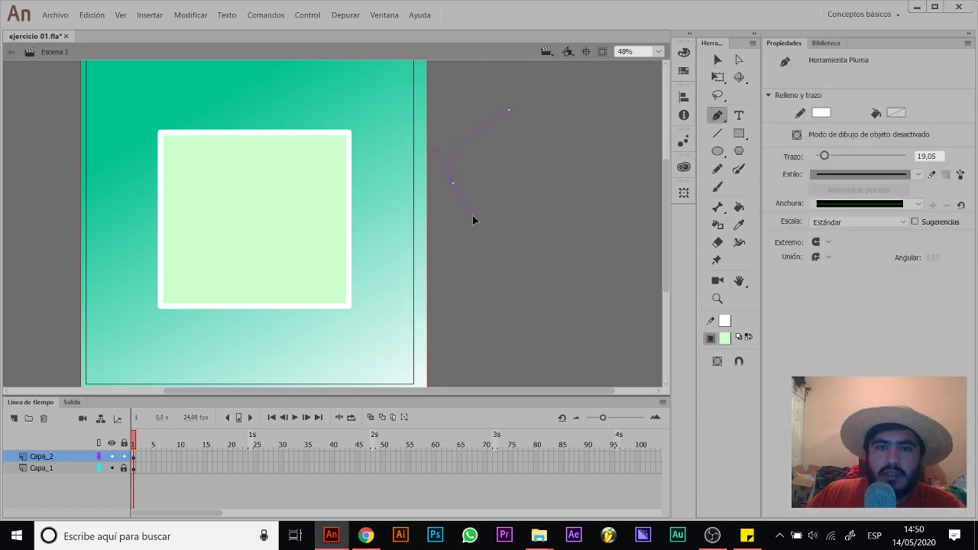
left_click_drag(472, 221, 478, 226)
left_click(544, 226)
left_click(476, 298)
left_click(567, 299)
key("v")
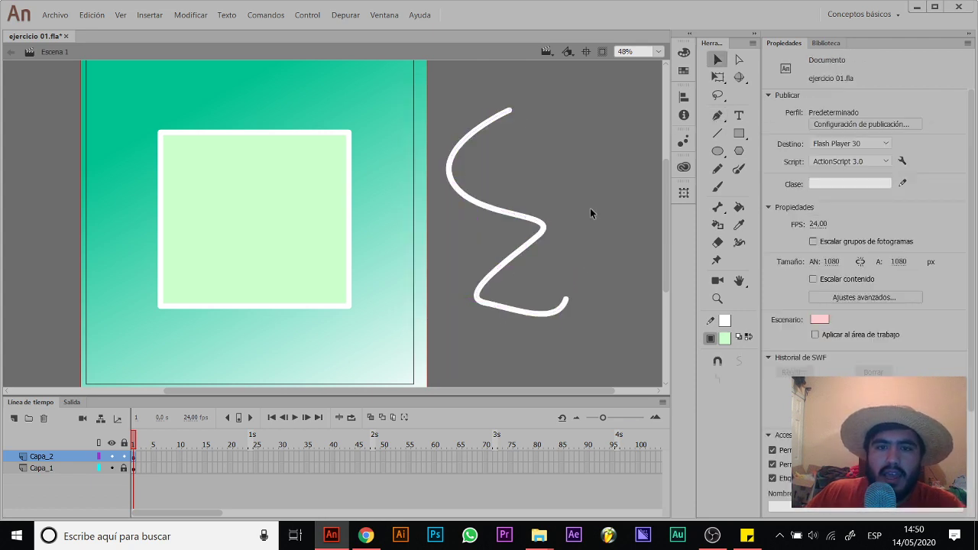
left_click_drag(591, 79, 411, 359)
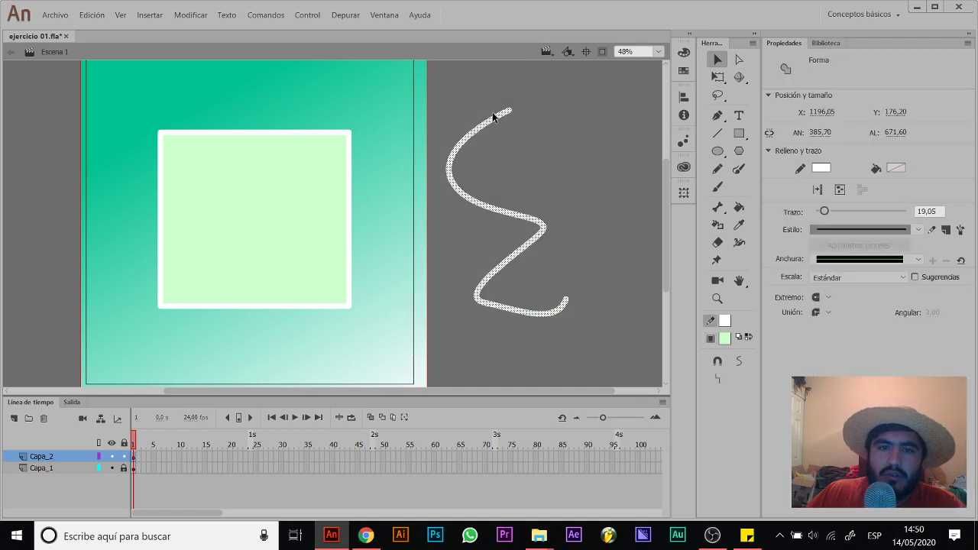
left_click(589, 96)
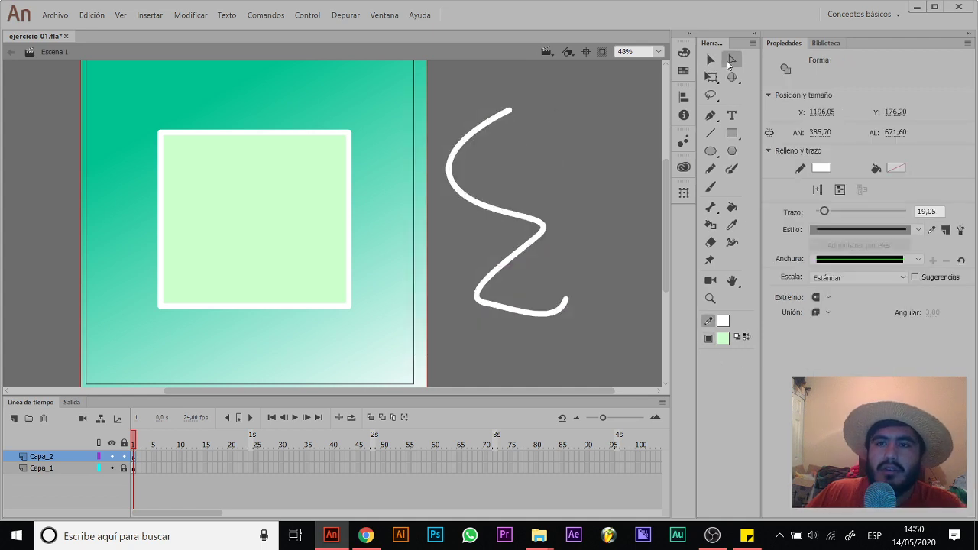
Step: Move the whole pen path away from the stage with the Subselection tool and reshape it by moving its second and third anchor points
left_click(732, 60)
mouse_move(619, 80)
left_mouse_down()
mouse_move(493, 243)
mouse_move(413, 378)
left_mouse_up()
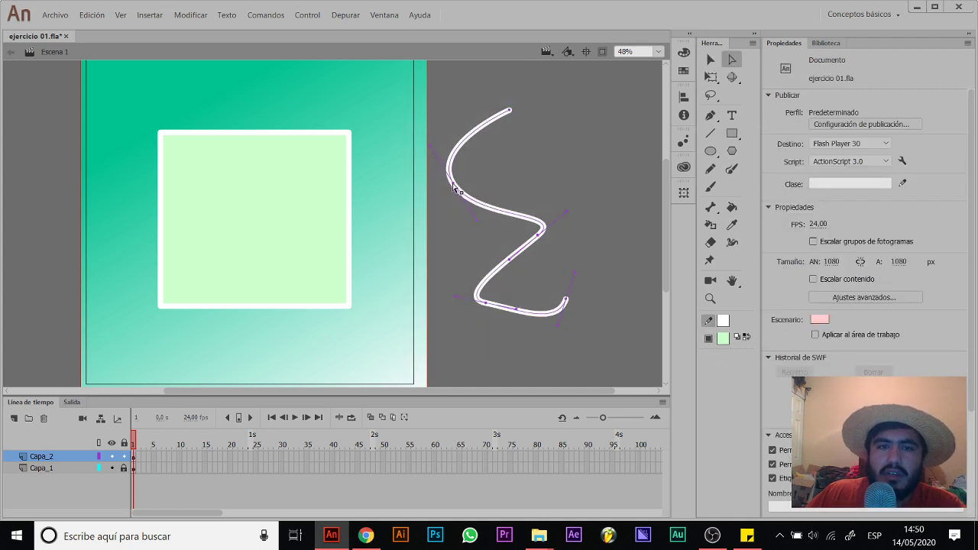
mouse_move(472, 173)
left_mouse_down()
mouse_move(495, 169)
mouse_move(498, 180)
left_mouse_up()
left_click(509, 175)
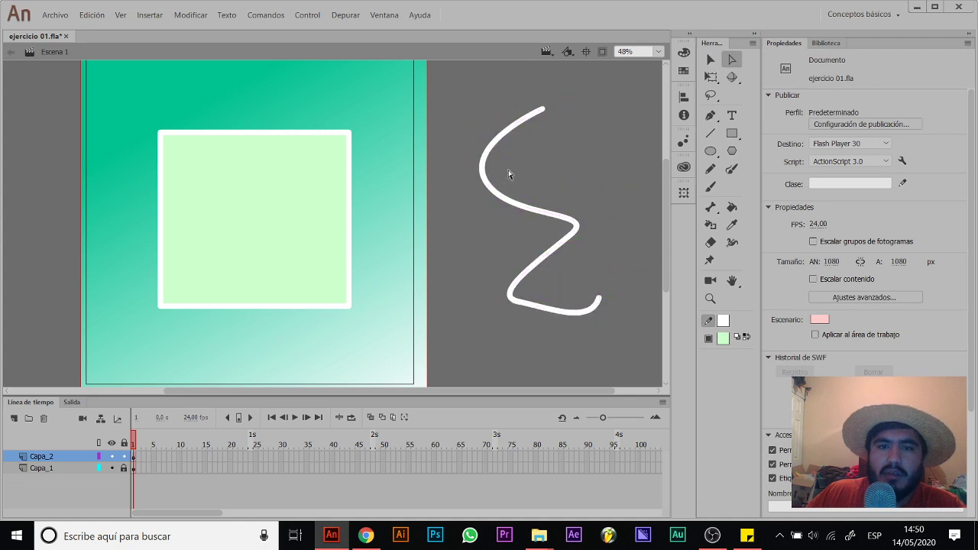
left_click(489, 185)
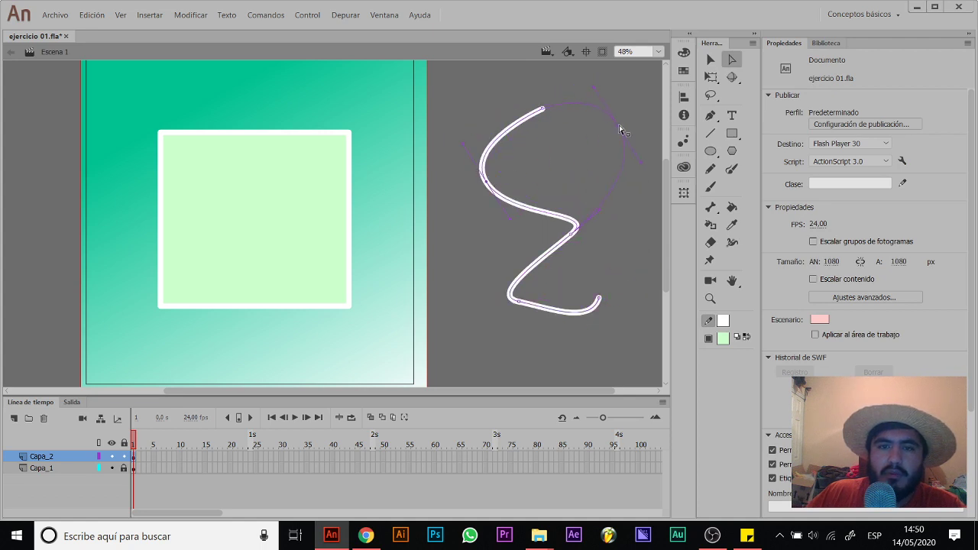
left_click_drag(620, 130, 621, 132)
left_click_drag(506, 189, 507, 183)
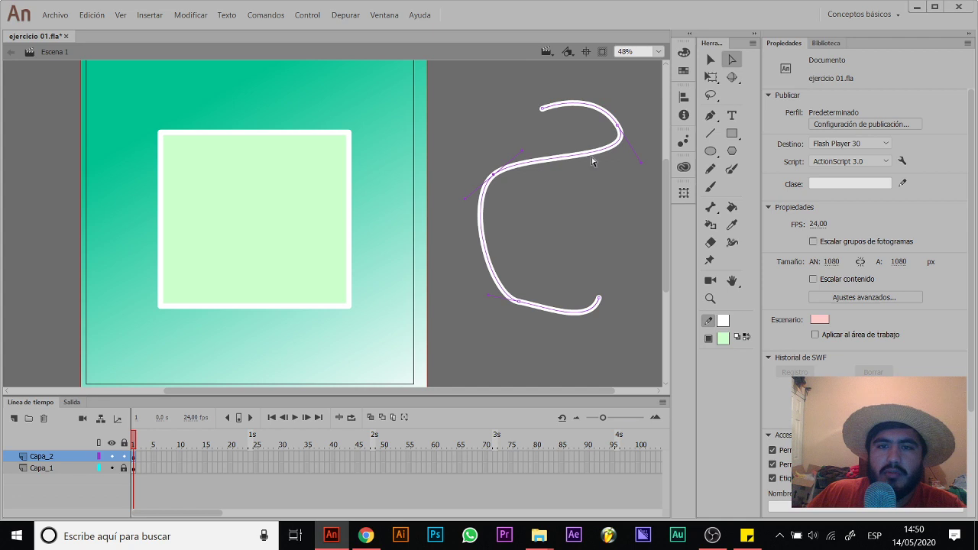
Step: Select the entire reshaped pen path with the Selection tool and delete it
key("v")
left_click_drag(449, 90, 626, 330)
left_click(626, 330)
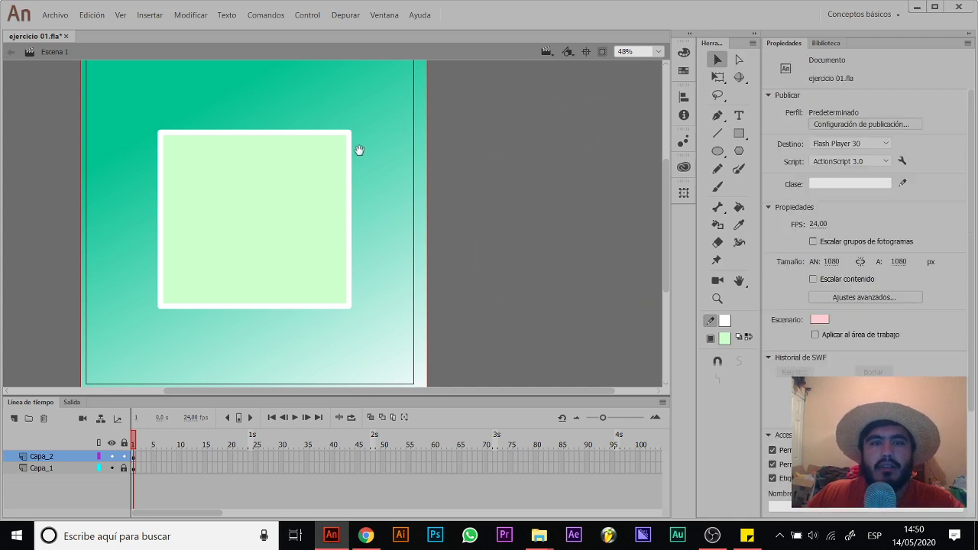
Step: Try curving the green rectangle's upper-right corner with the Convert Anchor Point tool, then undo it
left_click_drag(358, 148, 489, 179)
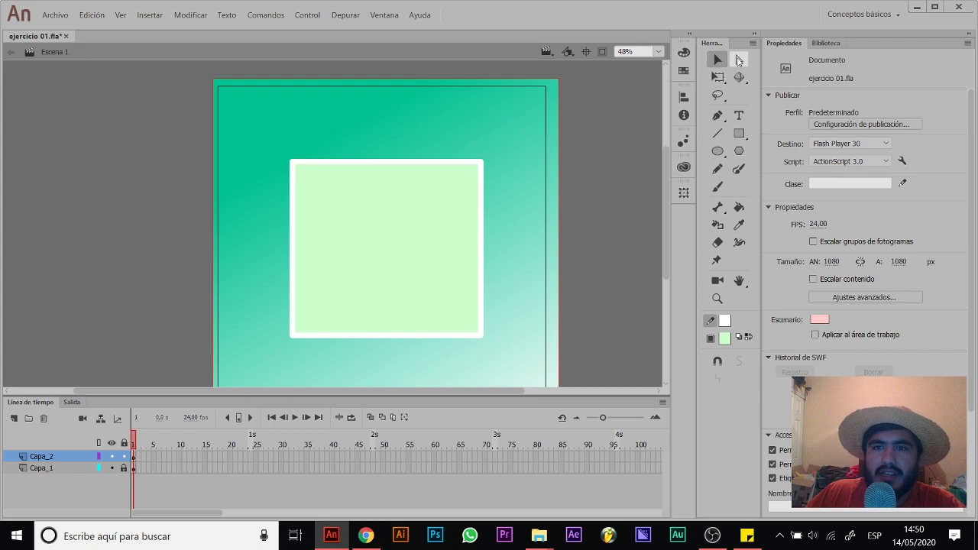
left_click(739, 60)
left_click(480, 164)
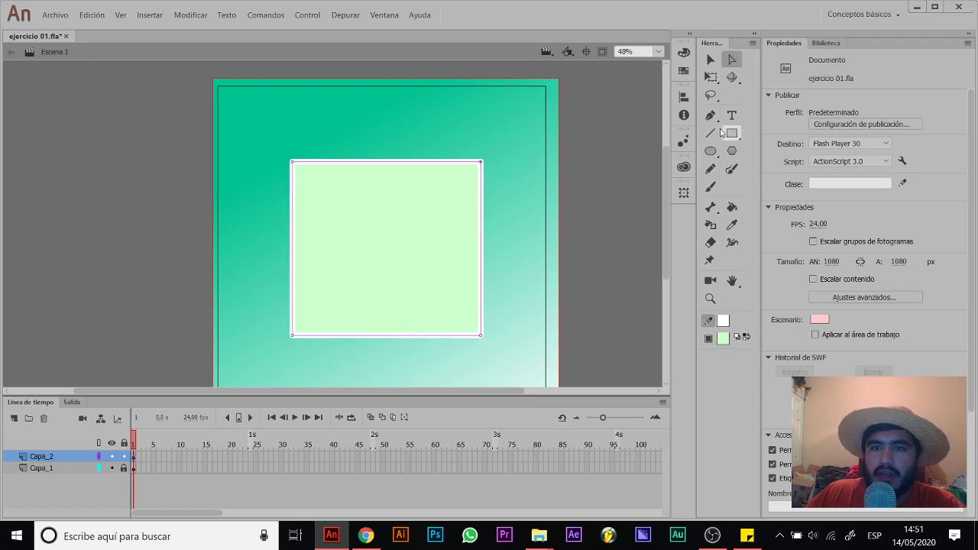
left_click_drag(710, 115, 750, 158)
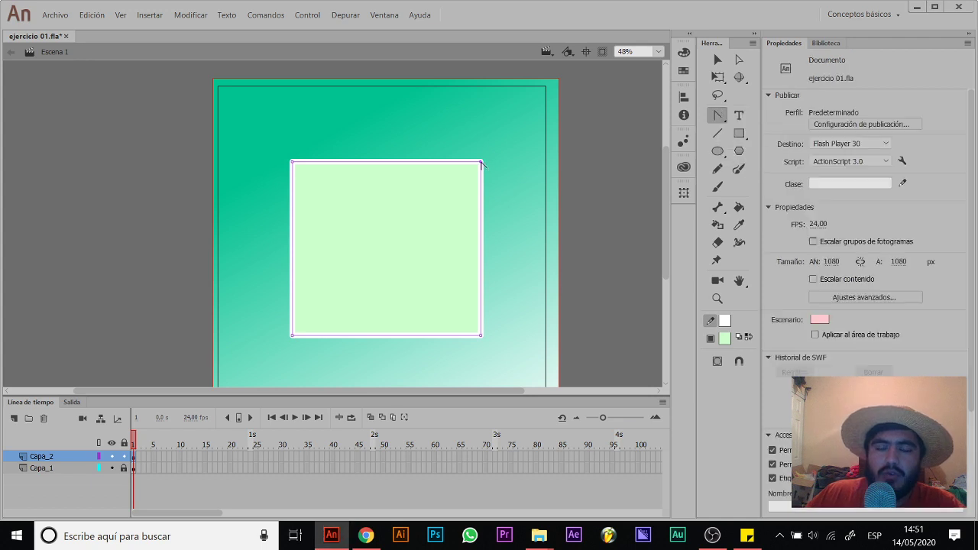
left_click_drag(481, 163, 412, 162)
key("ctrl+z")
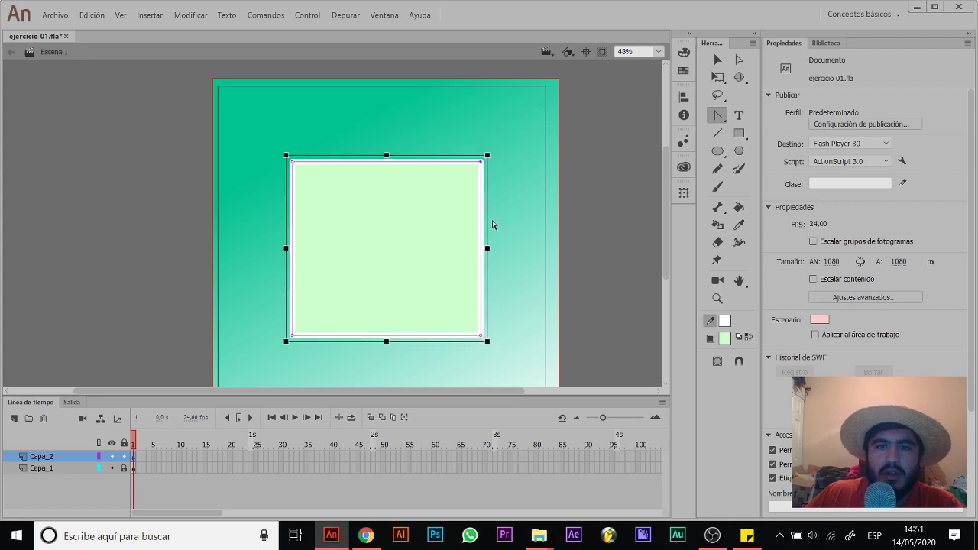
Step: Try bending the rectangle's right edge outward and upward with the Selection tool, then undo it
key("v")
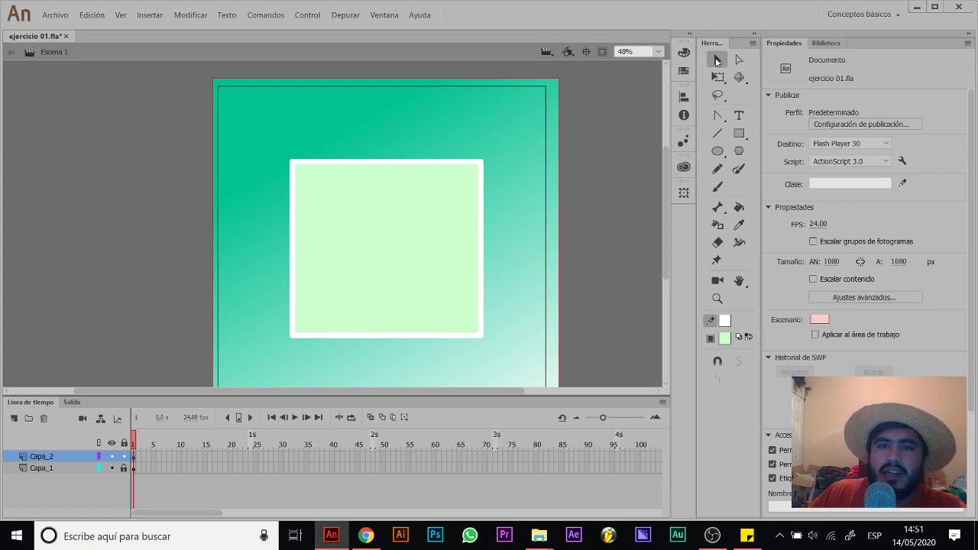
left_click_drag(482, 262, 510, 192)
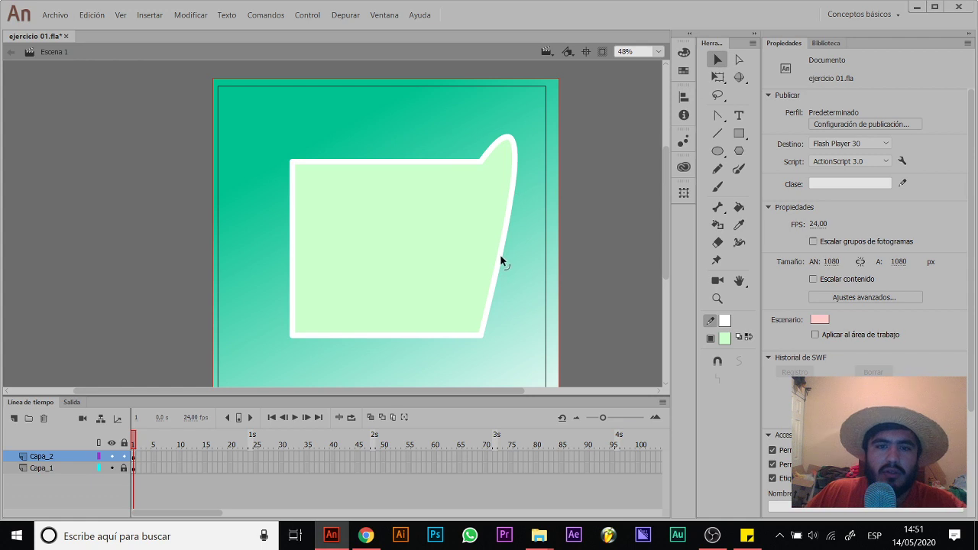
key("ctrl+z")
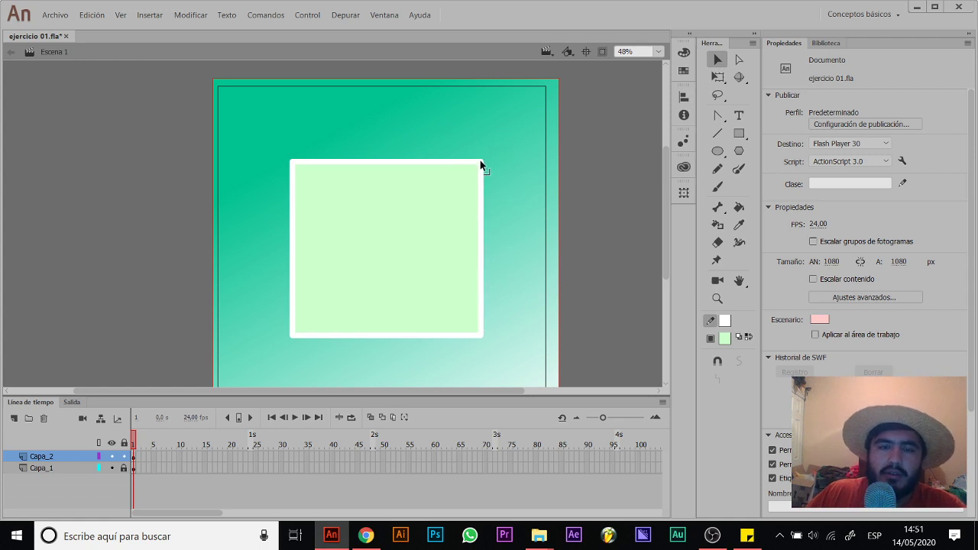
Step: Try moving the rectangle's upper-right corner inward and back out with the Selection tool, then undo the moves
left_click(715, 64)
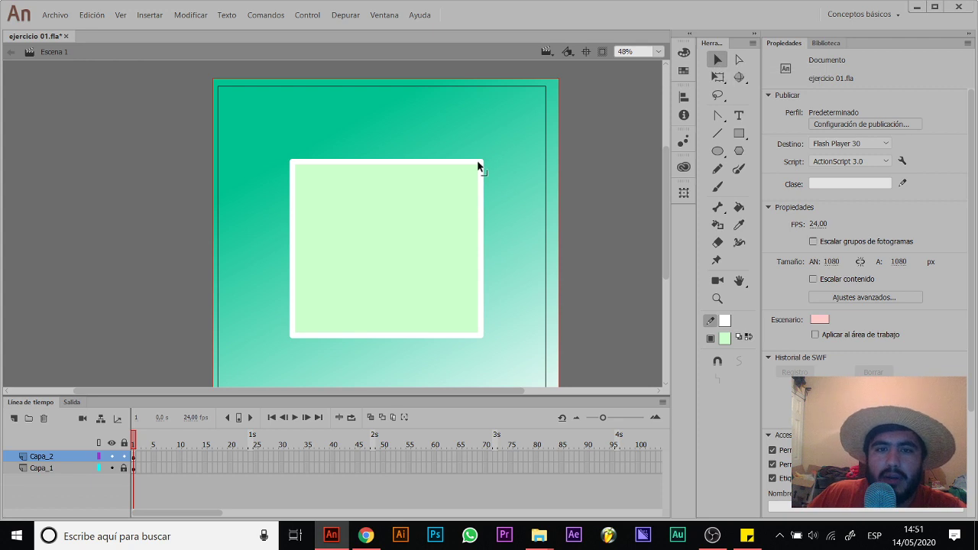
left_click_drag(480, 165, 341, 212)
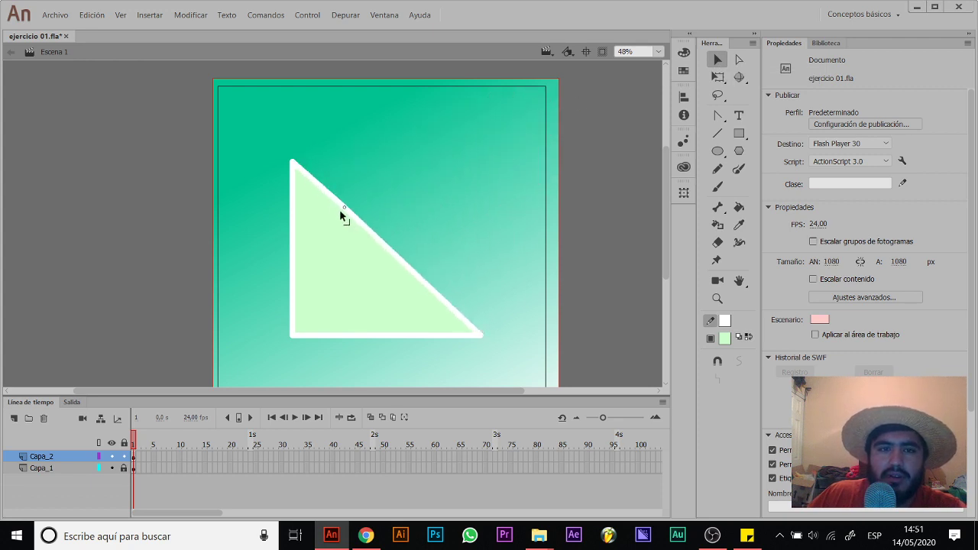
left_click_drag(417, 289, 474, 164)
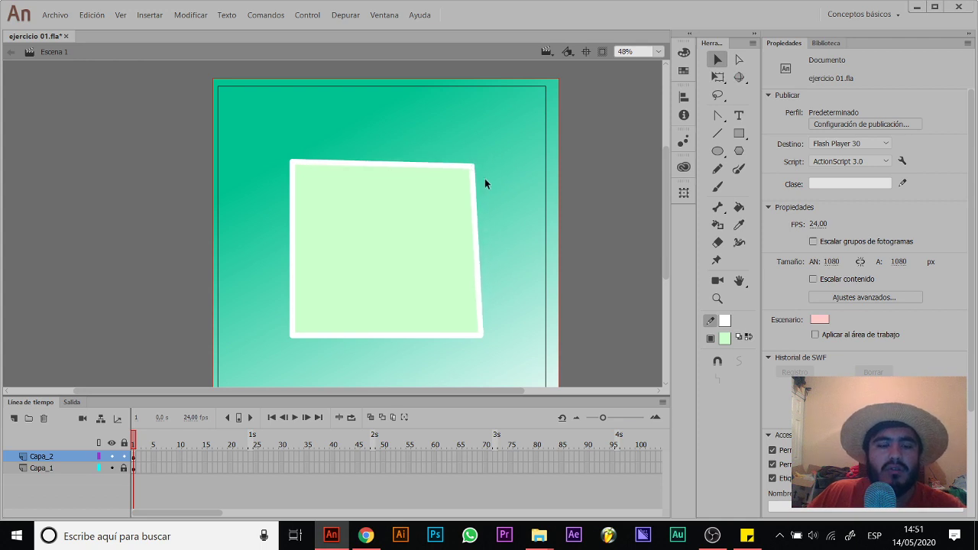
key("ctrl+z")
key("ctrl+z")
key("ctrl+z")
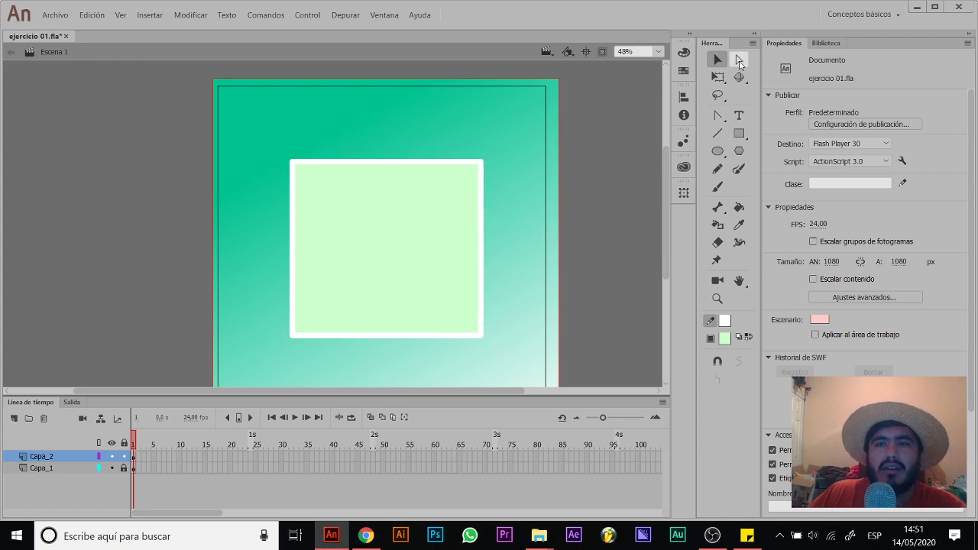
Step: Try moving the rectangle's upper-right anchor point outward and down with the Subselection tool, then undo it
left_click(739, 64)
left_click(466, 177)
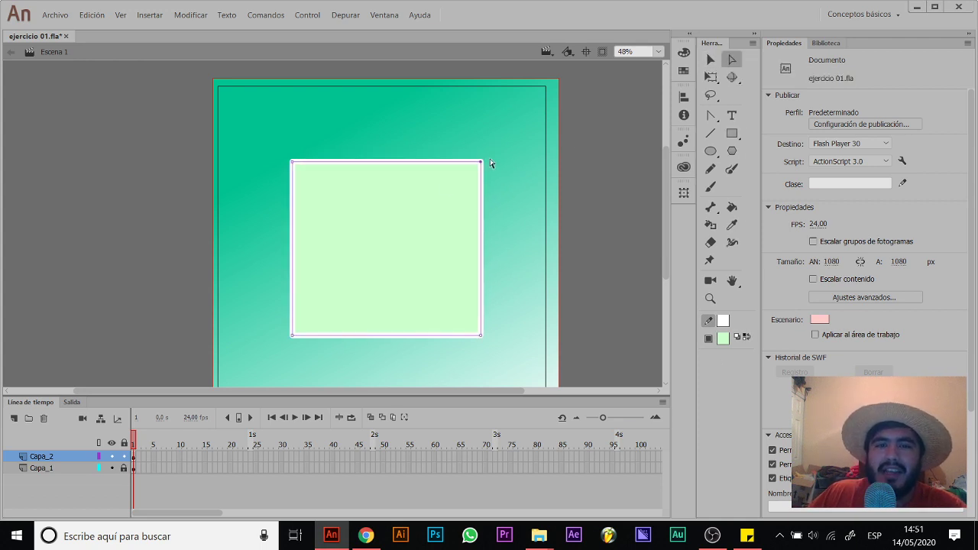
left_click_drag(482, 165, 523, 229)
key("ctrl+z")
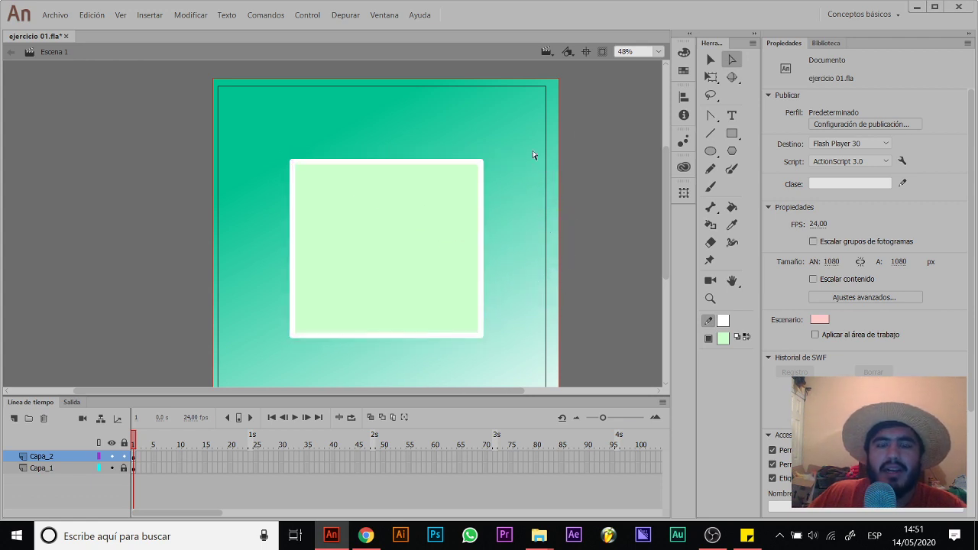
Step: Try moving the rectangle's upper-right corner and bending its right edge inward with the Selection tool, undoing each change
left_click(712, 59)
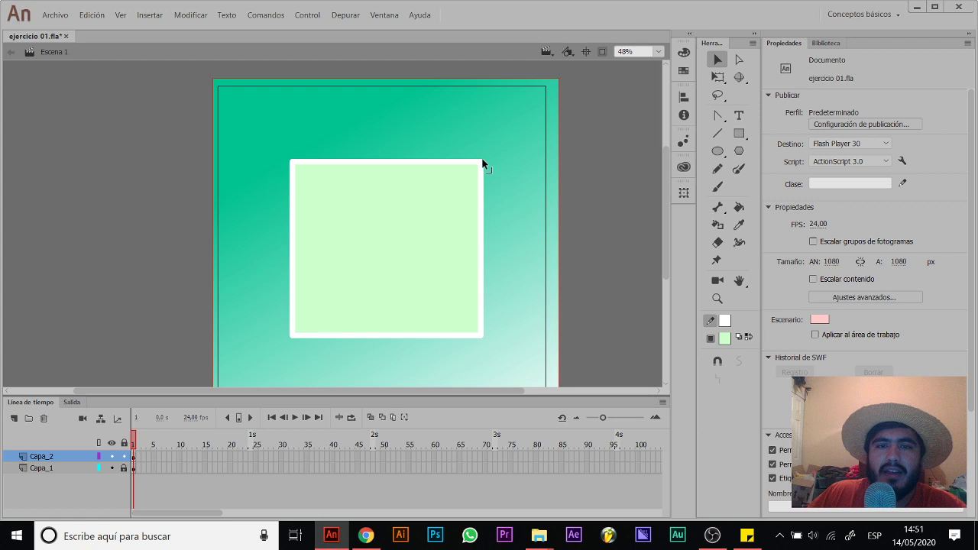
left_click_drag(482, 164, 408, 152)
key("ctrl+z")
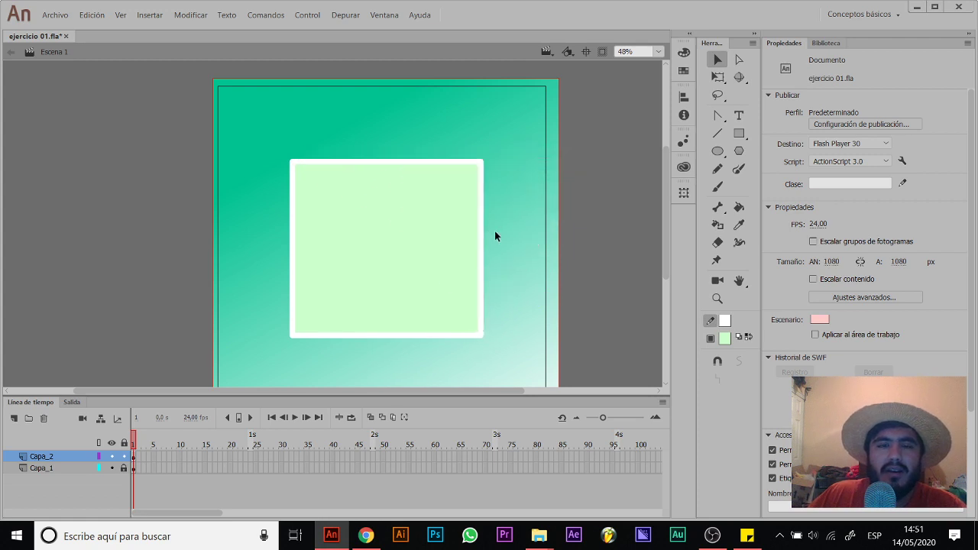
left_click_drag(480, 241, 396, 255)
key("ctrl+z")
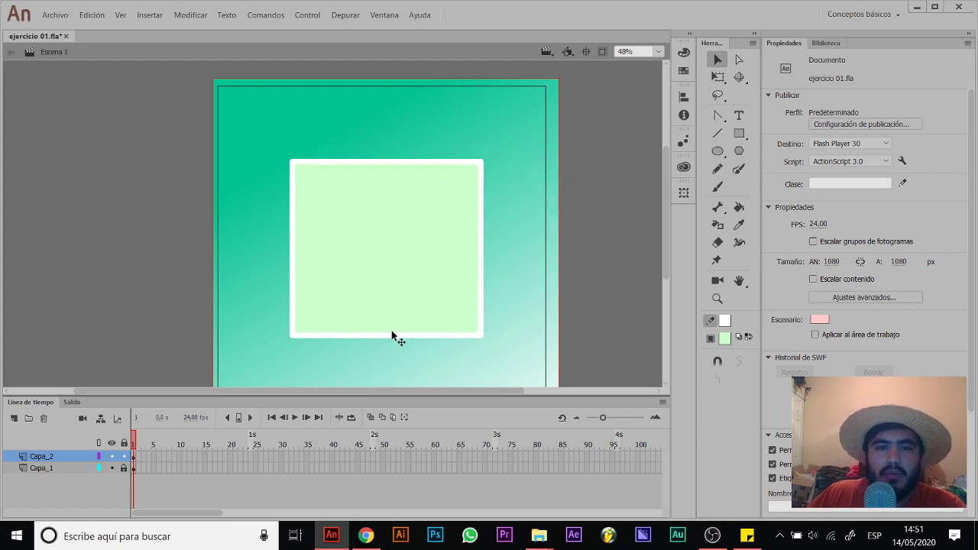
Step: Bend the rectangle's bottom edge upward into a tall arch, undo it, and bend it again into a shallower arch
left_click_drag(393, 334, 389, 226)
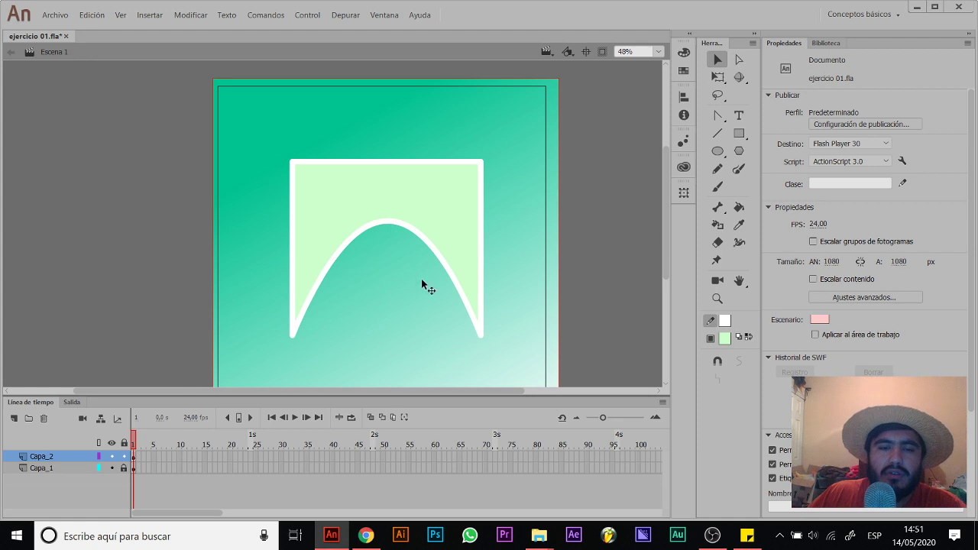
key("ctrl+z")
left_click_drag(390, 339, 382, 296)
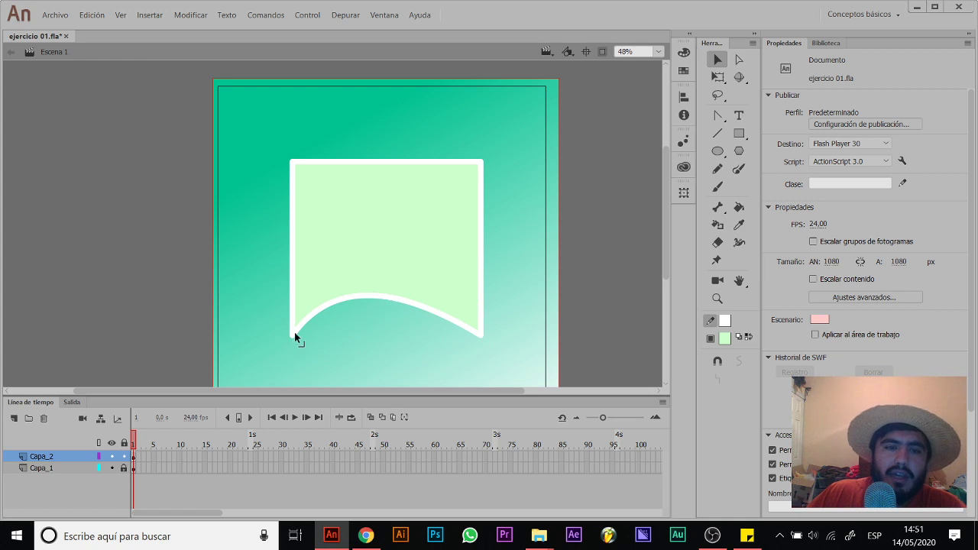
mouse_move(358, 301)
left_mouse_down()
mouse_move(421, 356)
mouse_move(362, 207)
mouse_move(450, 343)
mouse_move(372, 162)
mouse_move(242, 211)
mouse_move(349, 295)
mouse_move(367, 294)
left_mouse_up()
Step: Delete the arched shape and draw a new light green rectangle with a white stroke in its place on Capa_2
left_click_drag(497, 147, 268, 335)
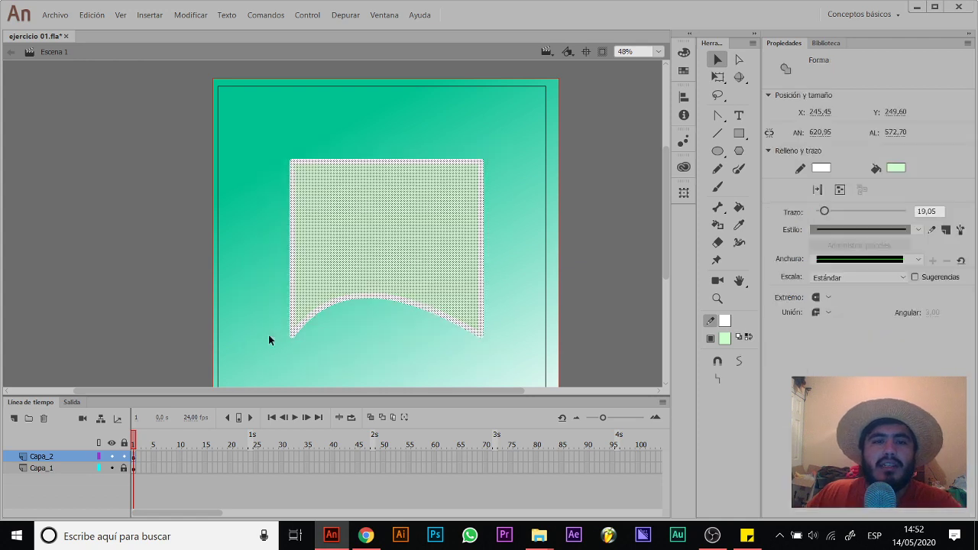
key("Delete")
left_click(739, 134)
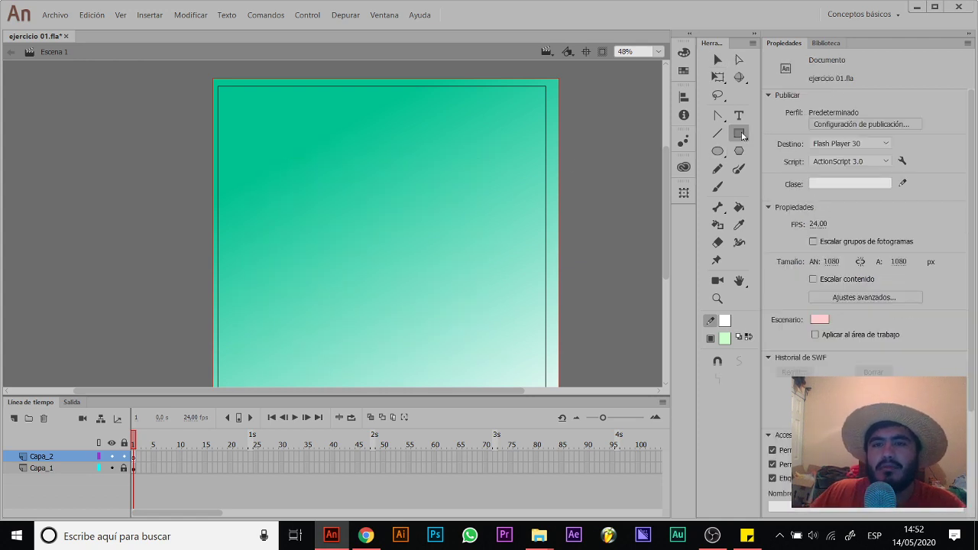
mouse_move(287, 156)
left_mouse_down()
mouse_move(412, 340)
mouse_move(441, 327)
left_mouse_up()
key("v")
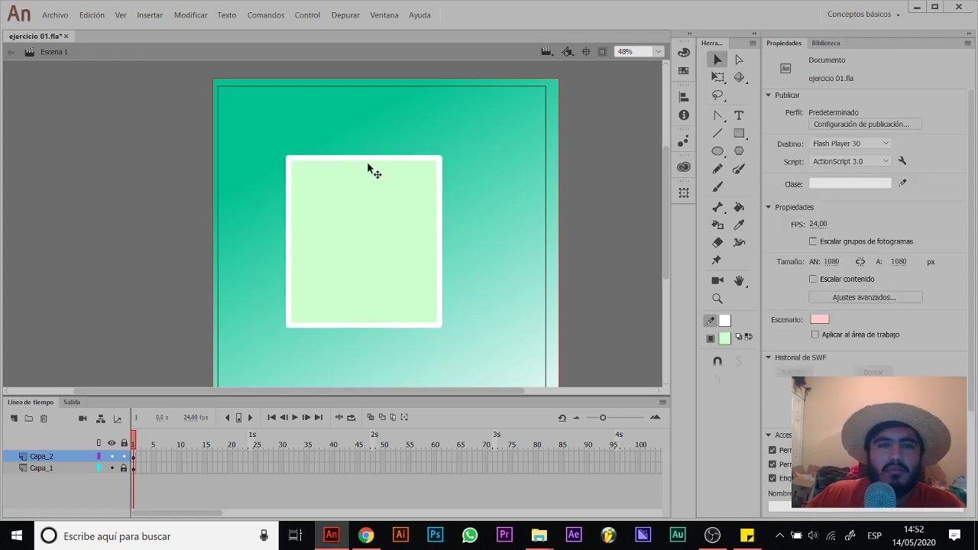
Step: Bend the new rectangle's top and left edges outward and its right edge inward with the Selection tool
left_click_drag(365, 158, 365, 133)
left_click_drag(287, 204, 269, 233)
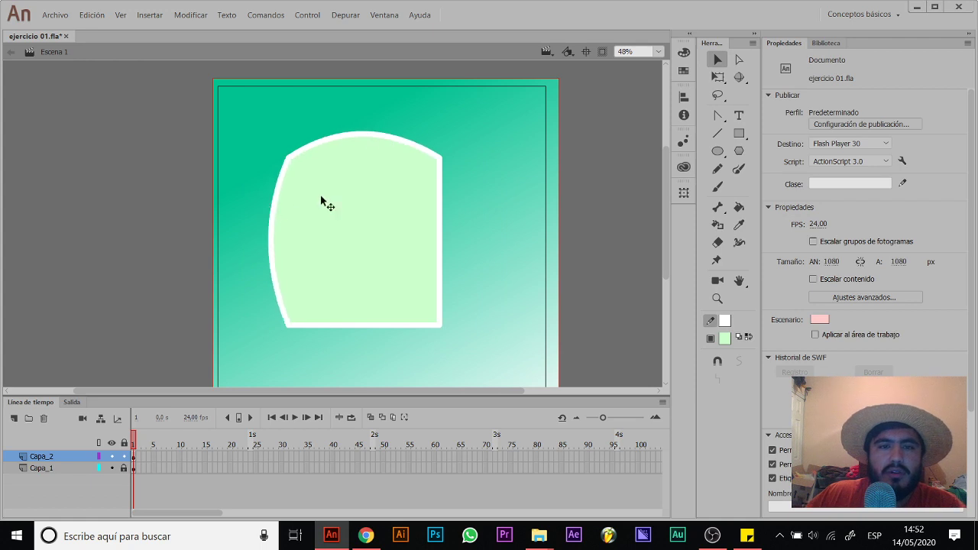
left_click_drag(442, 235, 421, 231)
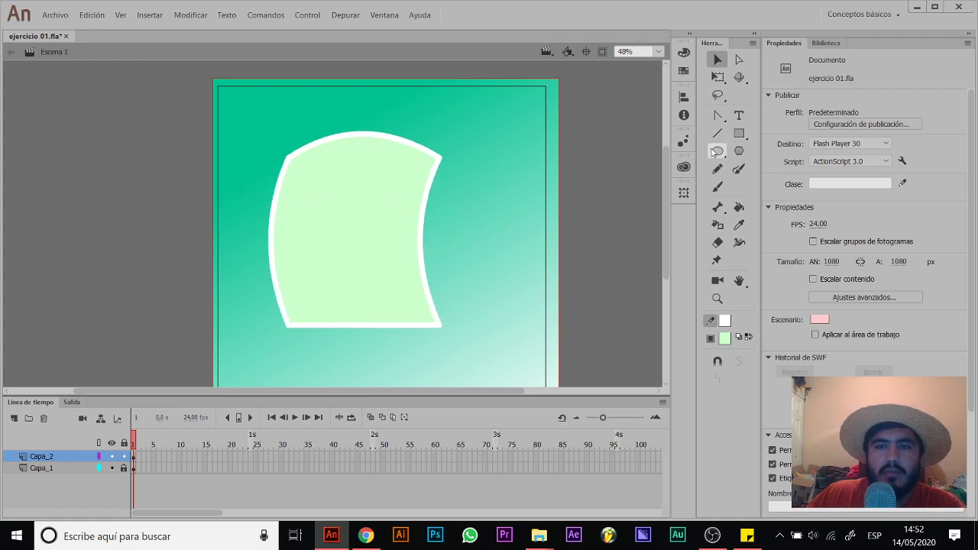
Step: Draw two black oval eyes with a black stroke and fill in the upper part of the light green shape
left_click(716, 152)
left_click(725, 339)
left_click(778, 366)
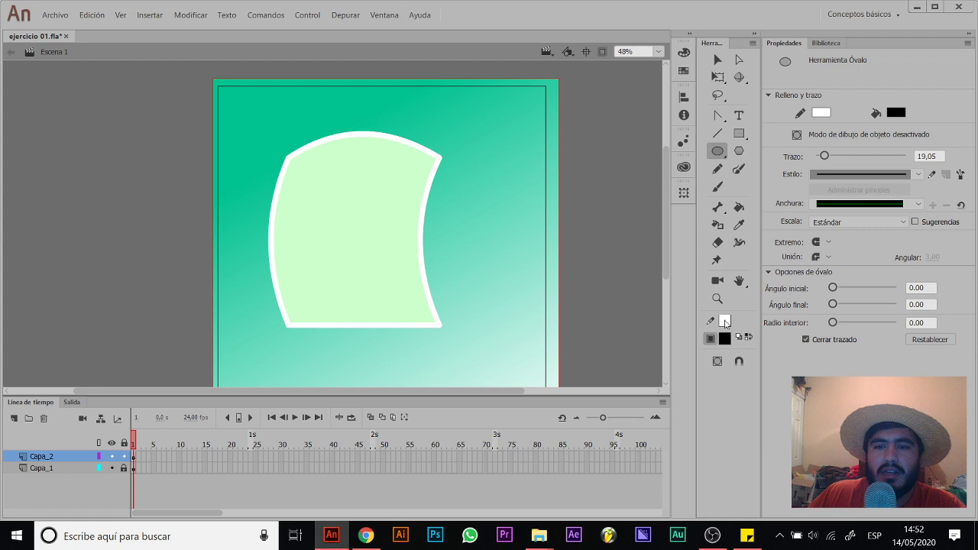
left_click(725, 321)
left_click(765, 348)
left_click_drag(293, 176, 313, 214)
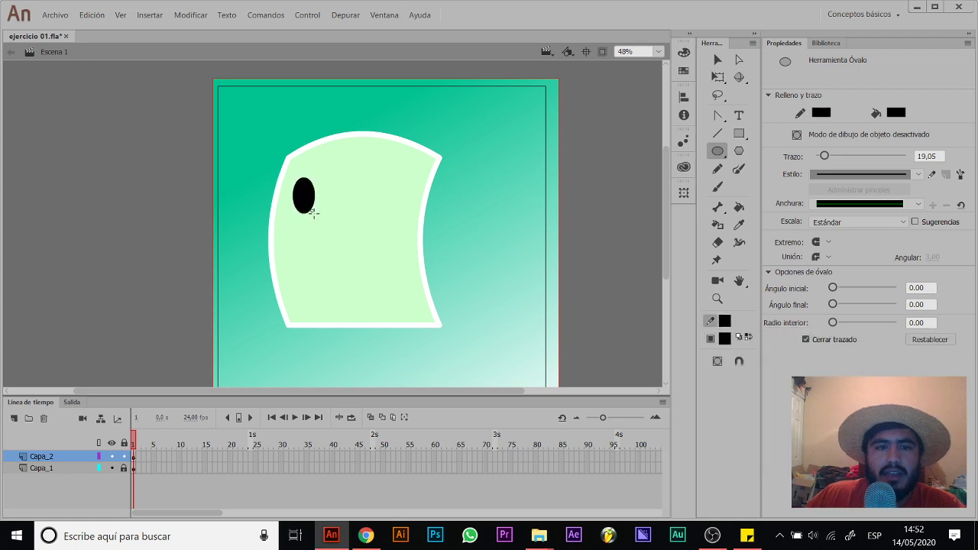
left_click_drag(364, 176, 391, 210)
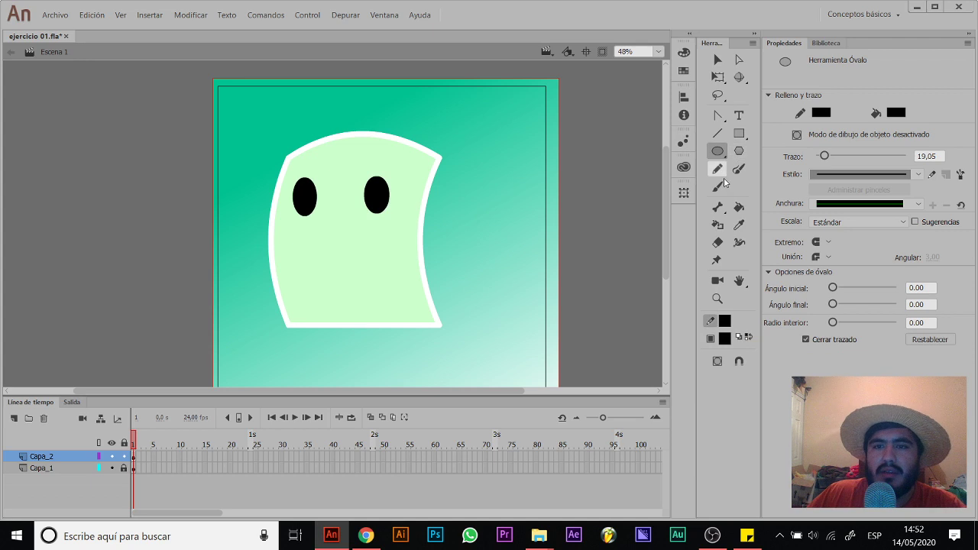
Step: Draw a black V-shaped line with the Pen tool below the eyes and bend its lower segment into a smile
left_click_drag(717, 115, 750, 120)
key("p")
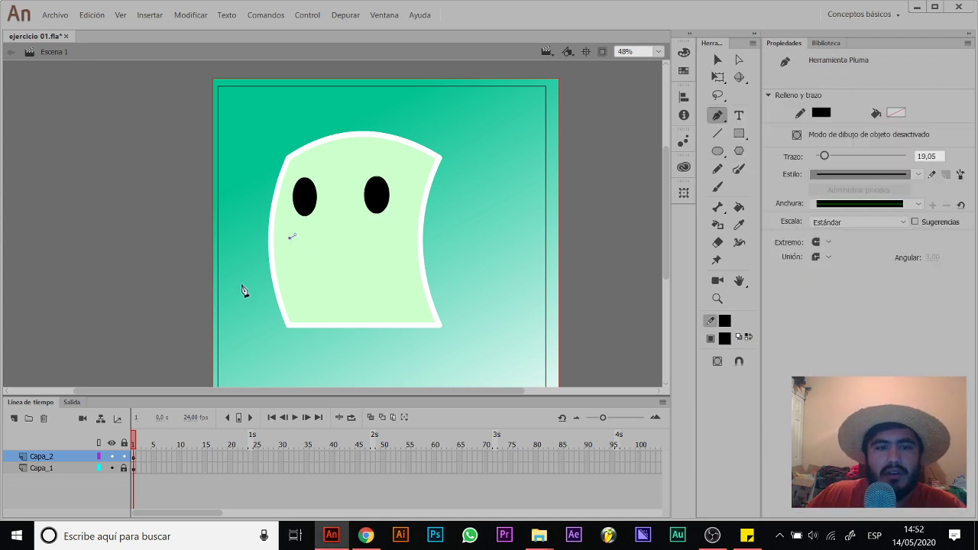
left_click(242, 290)
left_click(391, 250)
key("v")
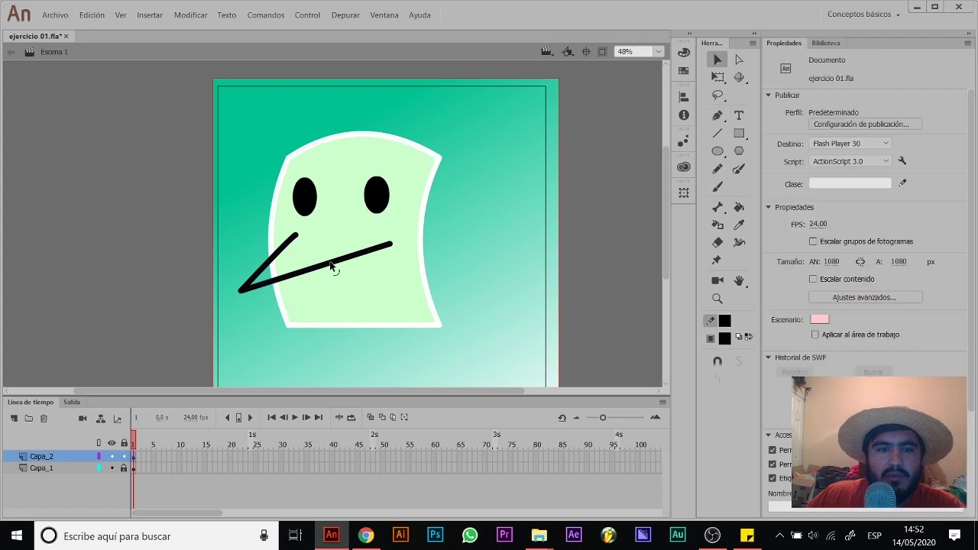
mouse_move(328, 264)
left_mouse_down()
mouse_move(332, 275)
mouse_move(319, 272)
left_mouse_up()
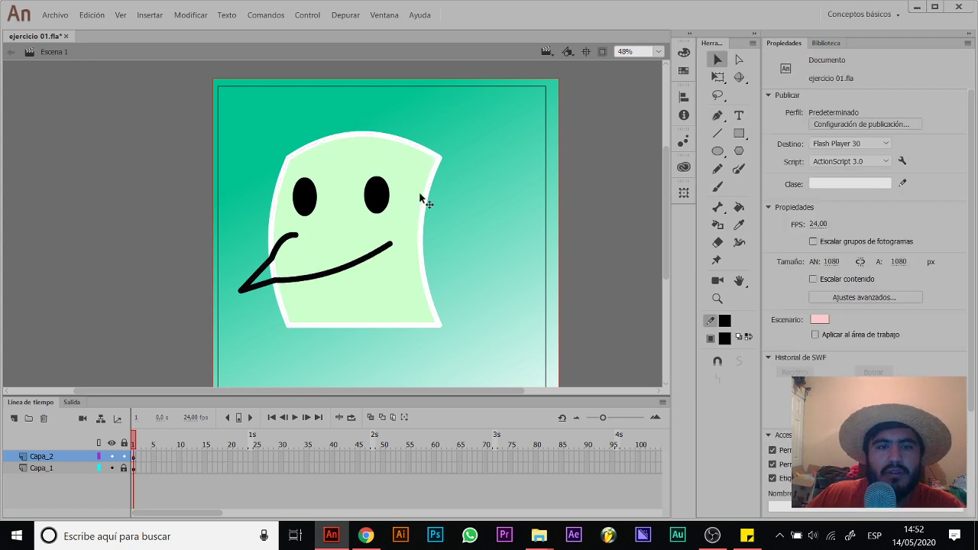
Step: Delete the whole face and draw a circle about 573 by 566 px with a black stroke and blue fill
left_click_drag(459, 134, 238, 319)
key("Delete")
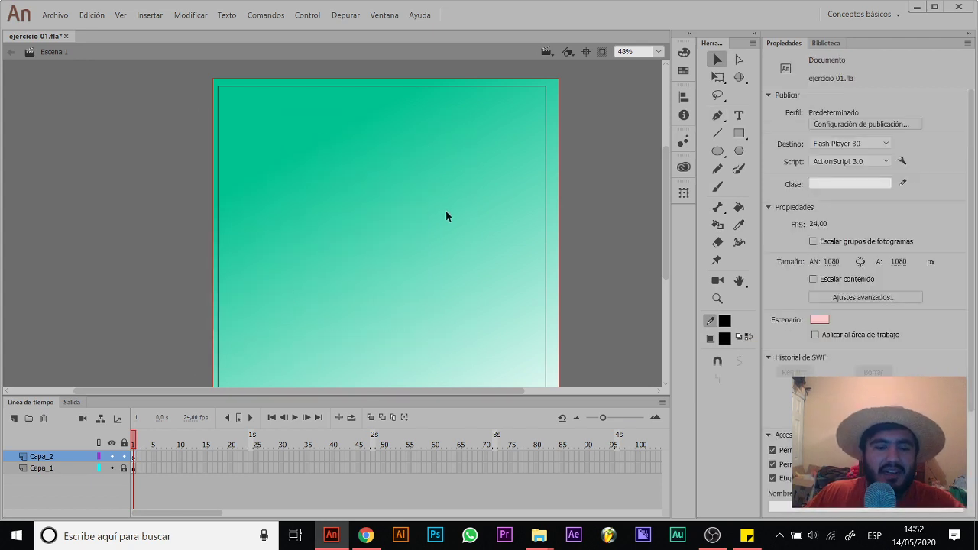
left_click(721, 75)
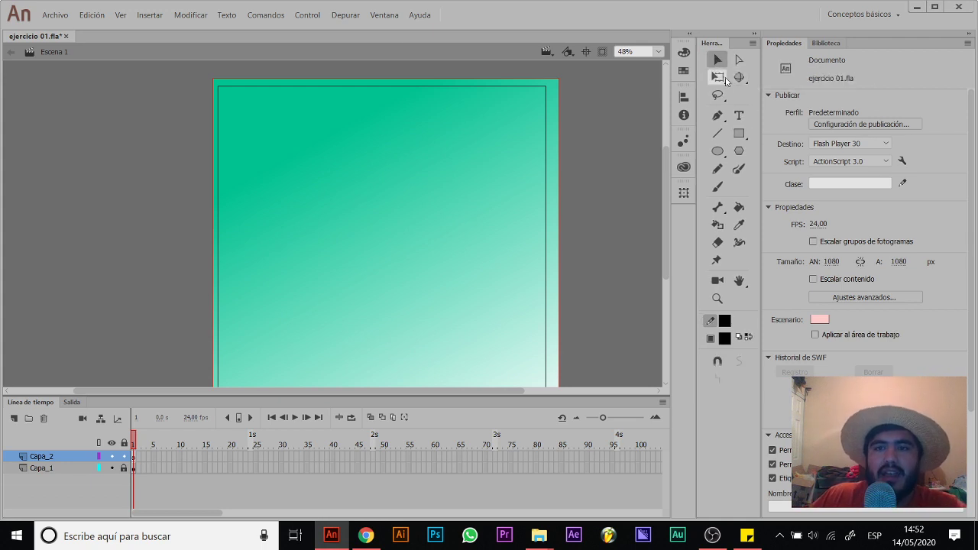
left_click(717, 150)
left_click_drag(251, 134, 437, 297)
key("v")
left_click_drag(535, 103, 157, 342)
left_click(726, 339)
left_click(818, 402)
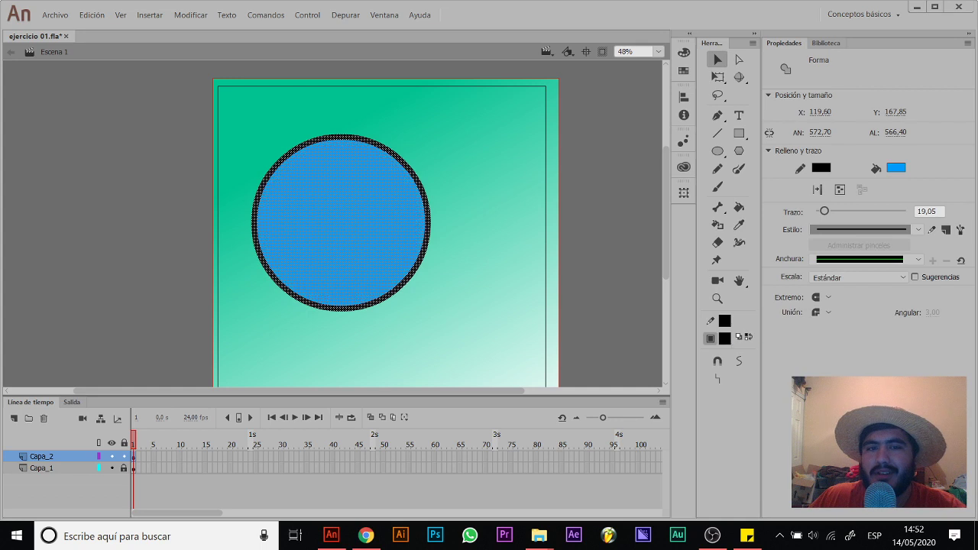
Step: Move the circle toward the stage's center and scale it down to about 458 by 453 px with Free Transform
left_click_drag(362, 221, 404, 244)
left_click(718, 76)
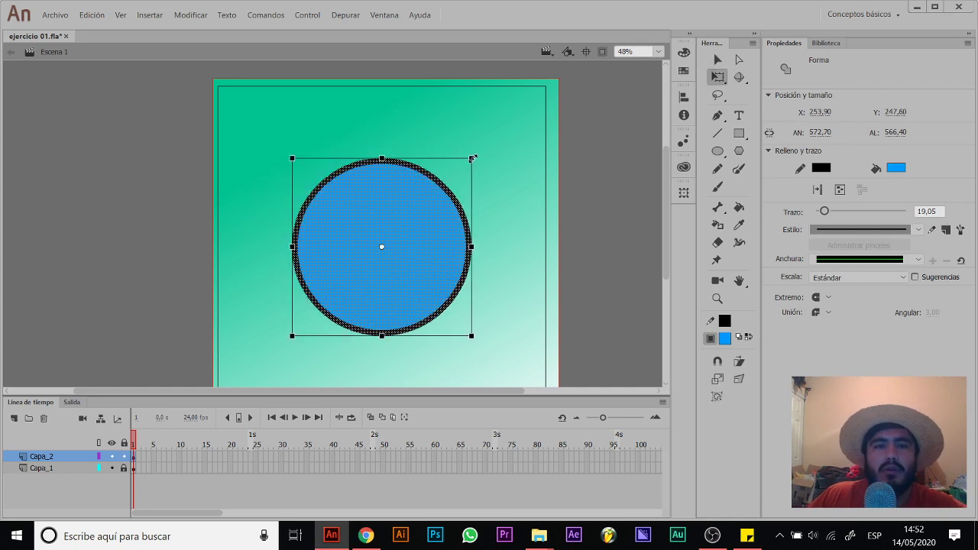
mouse_move(472, 158)
left_mouse_down()
mouse_move(432, 159)
mouse_move(410, 301)
mouse_move(498, 157)
mouse_move(324, 168)
mouse_move(476, 219)
mouse_move(520, 135)
mouse_move(467, 173)
left_mouse_up()
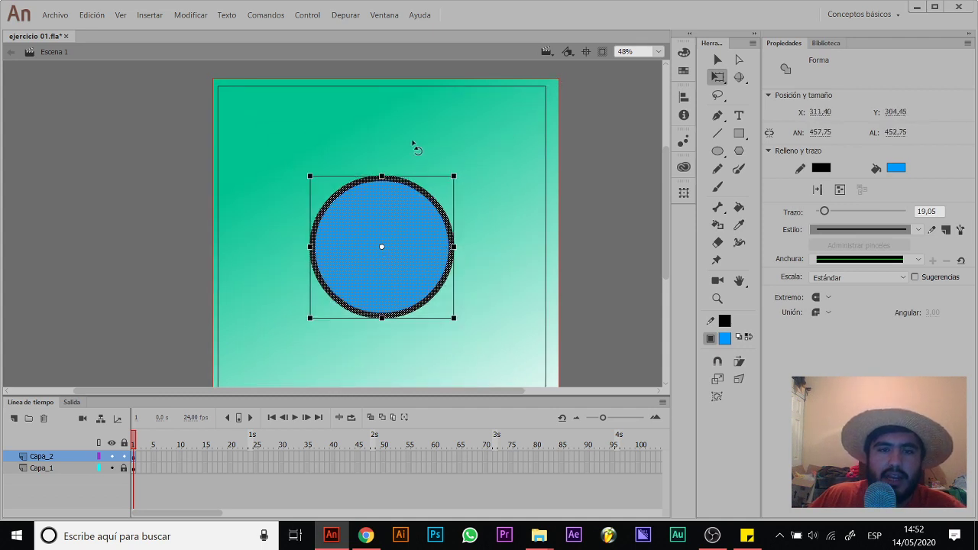
Step: Rotate and stretch the circle with Free Transform into a narrow tilted ellipse about 353 by 516 px
left_click_drag(412, 145, 395, 158)
left_click_drag(479, 166, 491, 150)
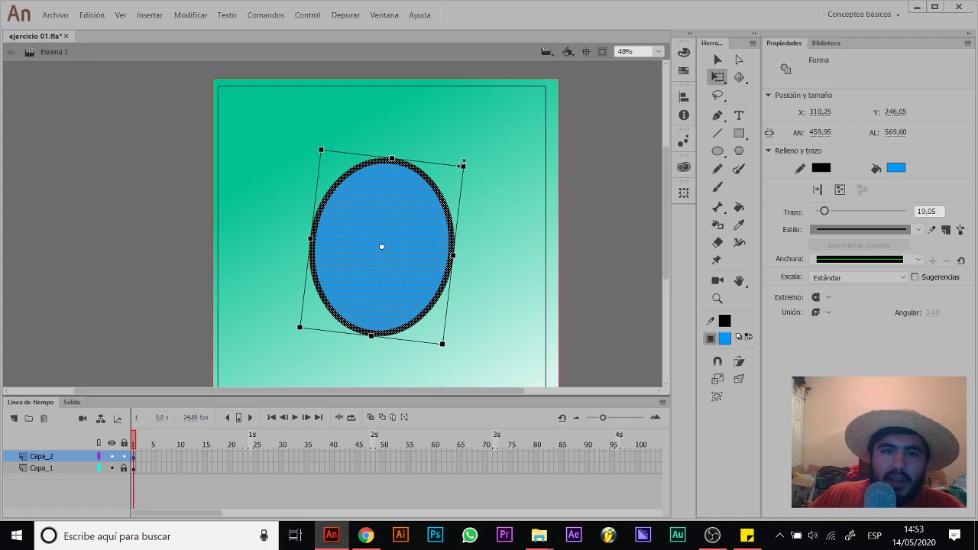
mouse_move(460, 201)
left_mouse_down()
mouse_move(454, 252)
mouse_move(472, 96)
mouse_move(449, 235)
mouse_move(459, 171)
mouse_move(468, 230)
mouse_move(541, 210)
mouse_move(564, 96)
mouse_move(325, 92)
mouse_move(255, 181)
mouse_move(525, 115)
mouse_move(447, 291)
mouse_move(453, 112)
mouse_move(611, 163)
mouse_move(567, 183)
mouse_move(583, 142)
mouse_move(565, 131)
mouse_move(436, 153)
mouse_move(349, 247)
mouse_move(438, 155)
mouse_move(586, 82)
mouse_move(604, 216)
mouse_move(371, 229)
mouse_move(474, 114)
mouse_move(402, 258)
mouse_move(483, 148)
mouse_move(445, 179)
mouse_move(411, 245)
mouse_move(405, 218)
left_mouse_up()
Step: Paint a blue zigzag Brush stroke beside the ellipse and warp it with Free Transform so its upper part bulges
key("b")
mouse_move(471, 147)
left_mouse_down()
mouse_move(443, 207)
mouse_move(531, 249)
left_mouse_up()
key("v")
left_click(448, 192)
key("q")
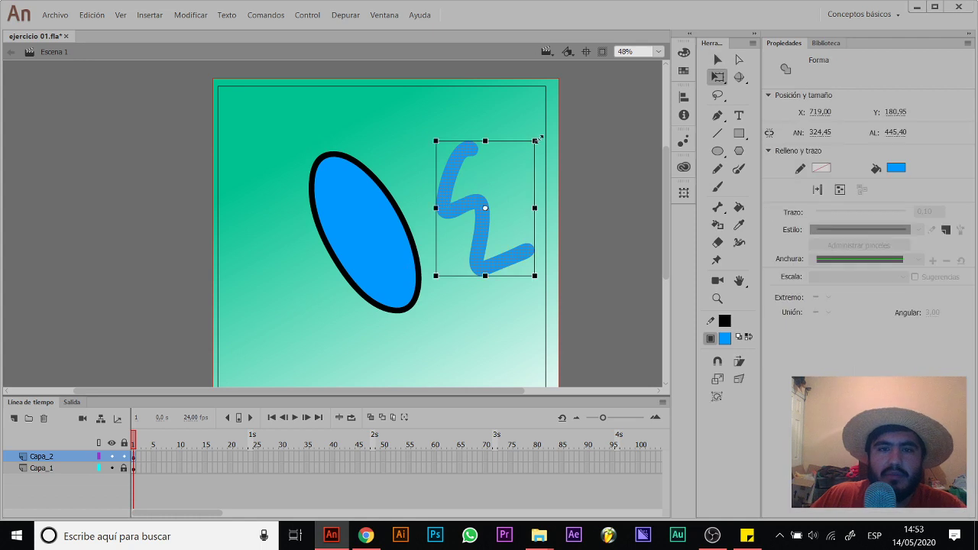
mouse_move(537, 145)
left_mouse_down()
mouse_move(543, 137)
mouse_move(561, 150)
mouse_move(551, 188)
mouse_move(539, 145)
mouse_move(507, 121)
mouse_move(560, 218)
mouse_move(540, 155)
left_mouse_up()
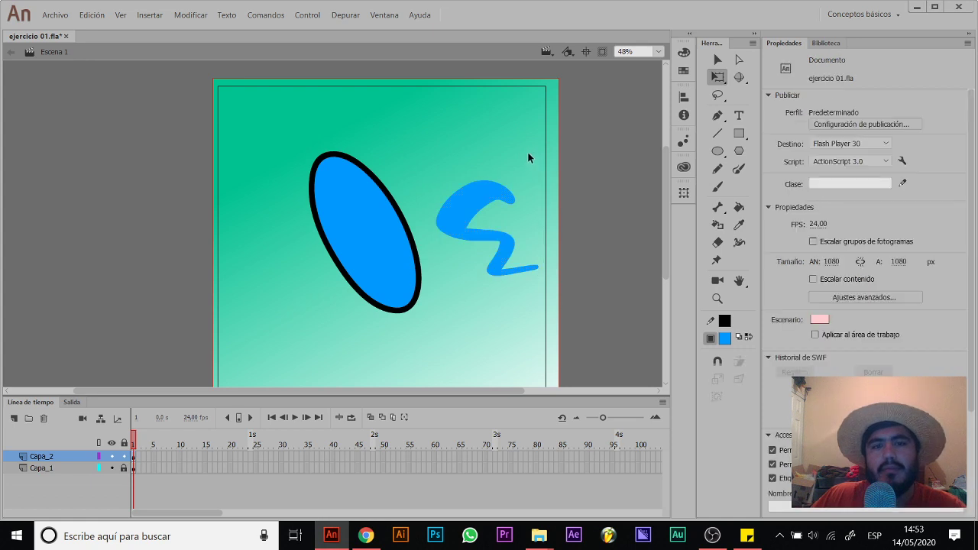
Step: Delete the warped blue brush stroke beside the ellipse
key("v")
left_click(479, 193)
key("Delete")
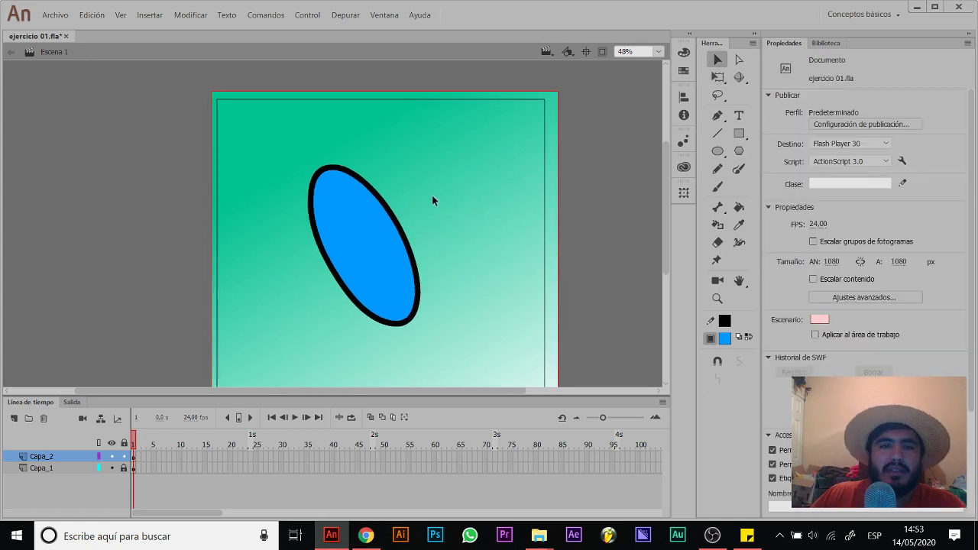
Step: Move the ellipse's transformation point outside its upper-left corner and shrink and rotate the ellipse to about 413 by 217 px
left_click_drag(452, 114, 256, 341)
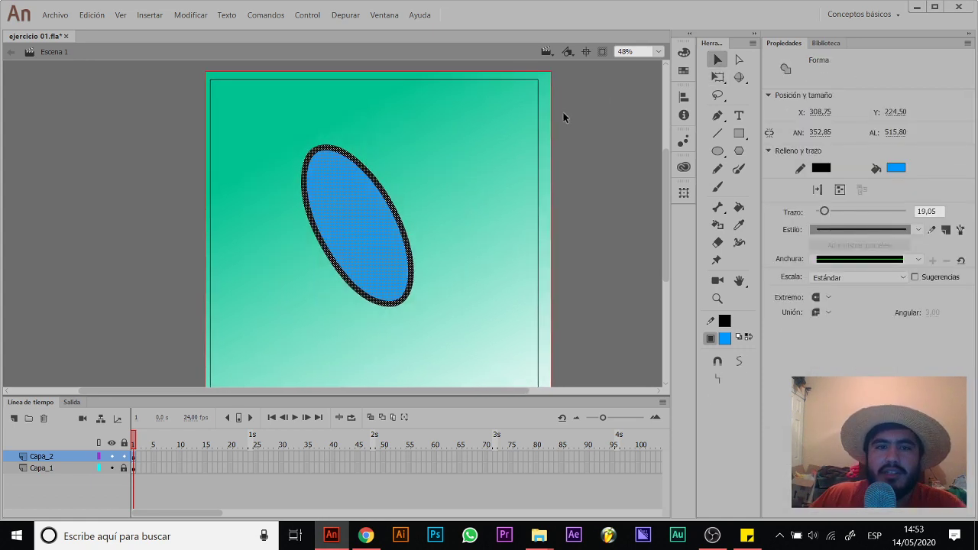
left_click(723, 79)
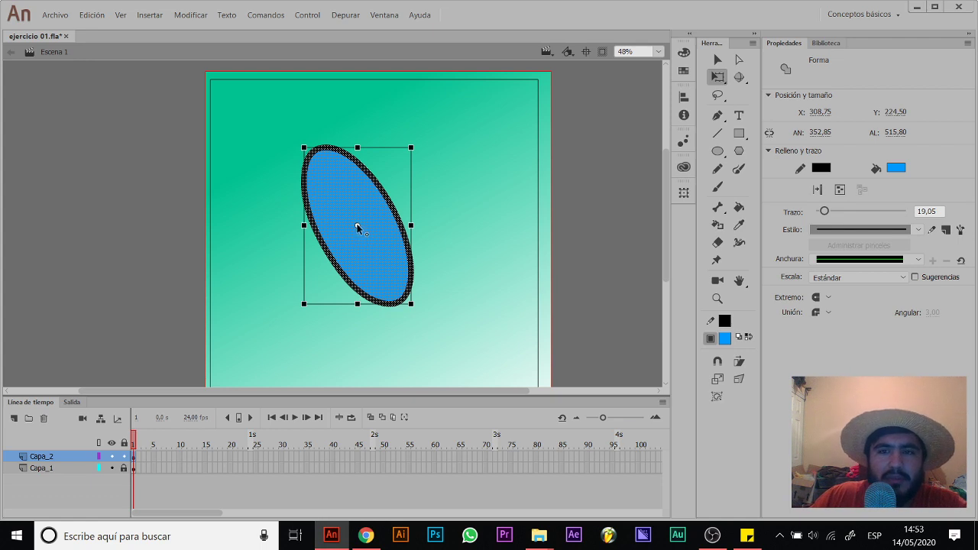
left_click(356, 228)
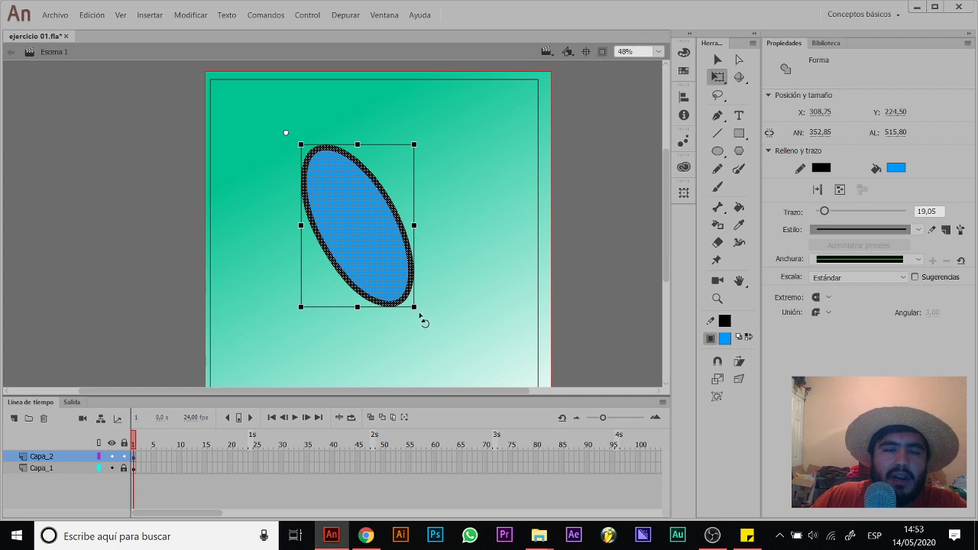
left_click_drag(420, 314, 411, 234)
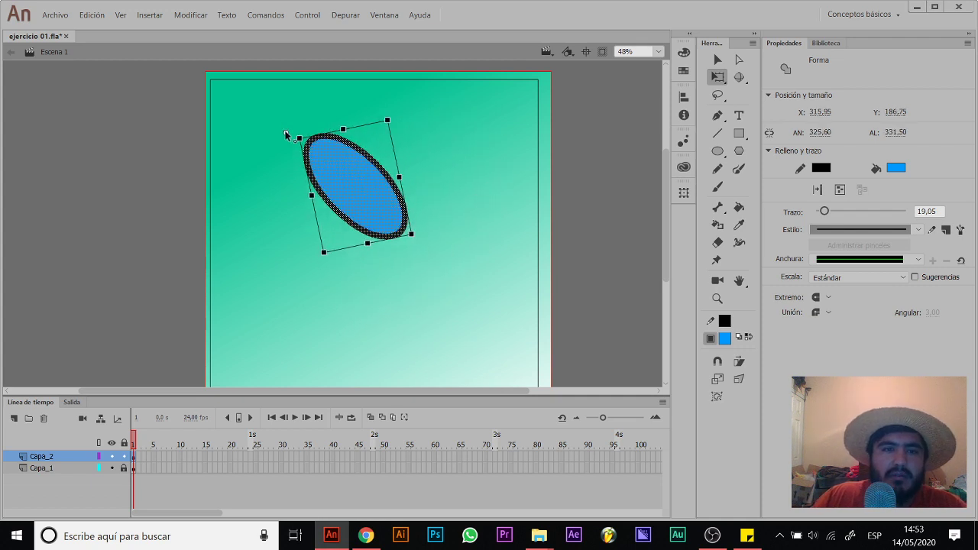
left_click_drag(388, 112, 400, 152)
Step: Delete the ellipse and draw a large blue rectangle with a black stroke in its place
key("v")
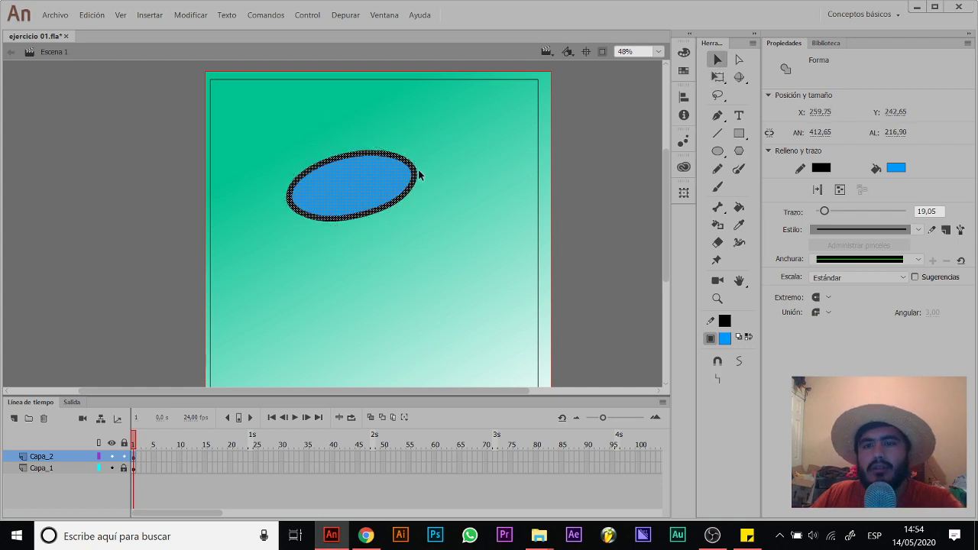
key("Delete")
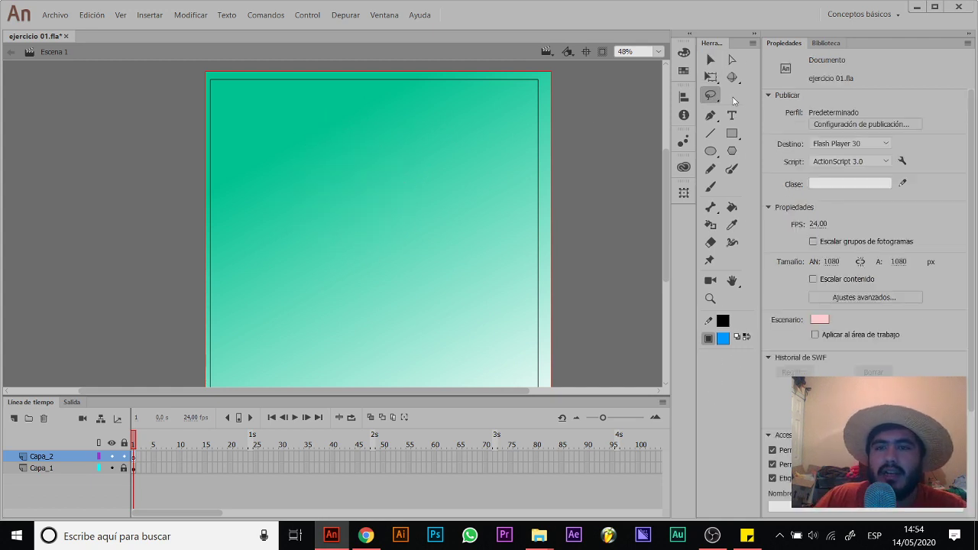
left_click(732, 135)
mouse_move(247, 145)
left_mouse_down()
mouse_move(463, 323)
mouse_move(466, 339)
left_mouse_up()
Step: Lasso a curved area across the rectangle's upper-right part and delete it
key("l")
mouse_move(458, 107)
left_mouse_down()
mouse_move(301, 227)
mouse_move(546, 183)
mouse_move(479, 155)
left_mouse_up()
key("Delete")
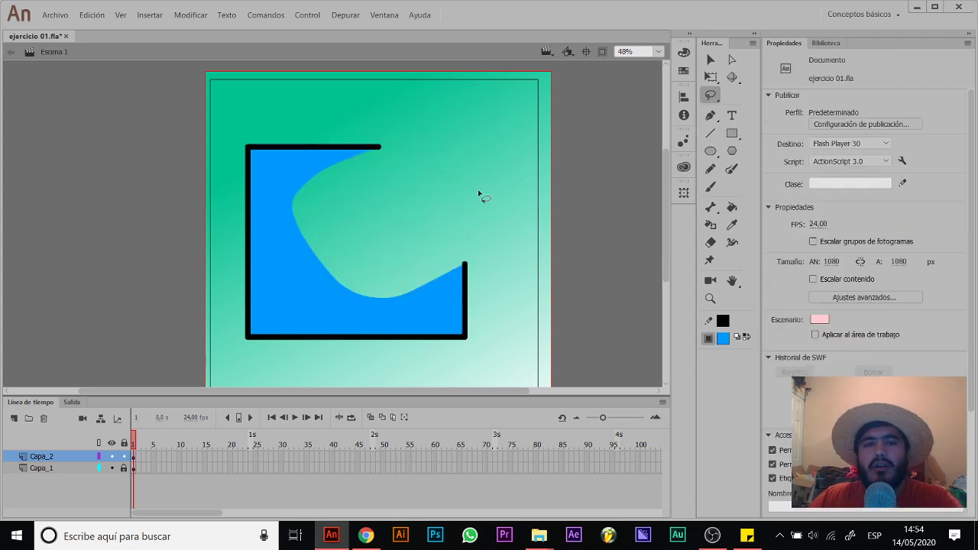
Step: Delete the remaining part of the cut rectangle
key("v")
left_click_drag(483, 111, 183, 371)
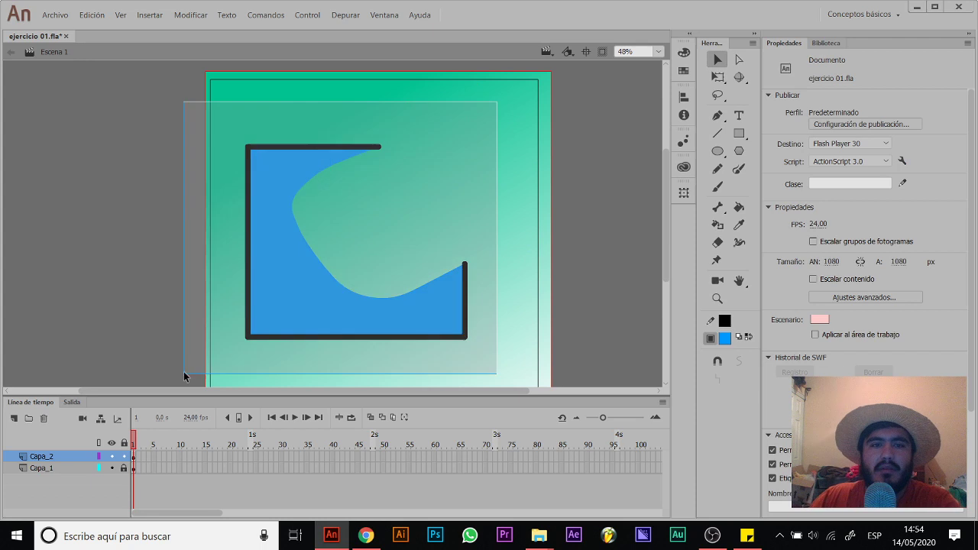
key("Delete")
Step: Set the Brush tool to size 20 with a dark teal fill
key("b")
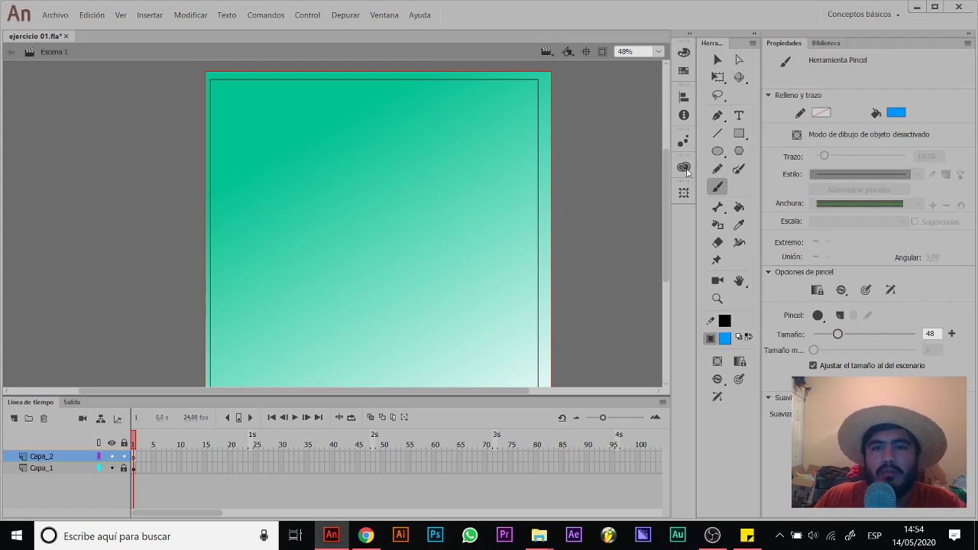
left_click_drag(840, 334, 826, 337)
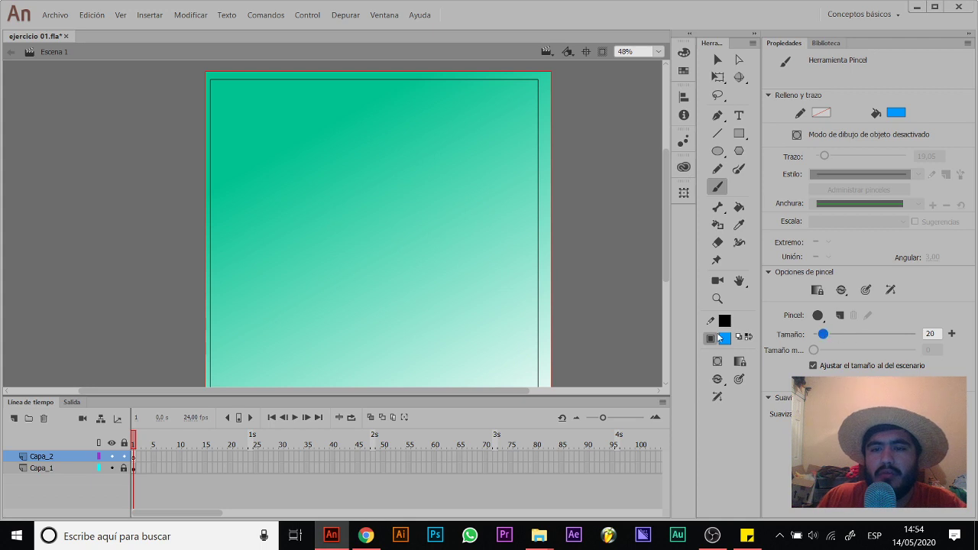
left_click(723, 339)
left_click(798, 378)
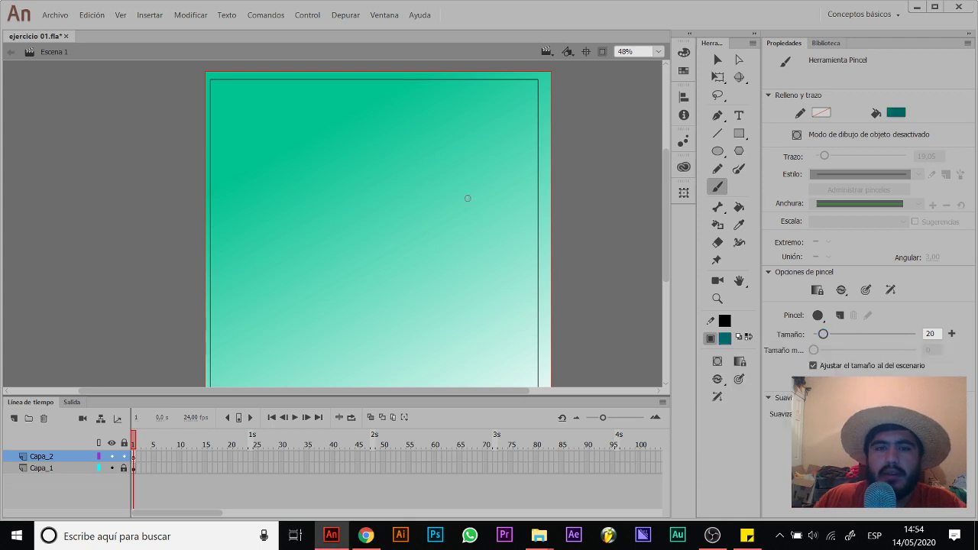
Step: Paint the outline of an oval body and a horizontal arm with a hand extending from its right side
mouse_move(334, 111)
left_mouse_down()
mouse_move(327, 256)
mouse_move(371, 165)
left_mouse_up()
key("ctrl+z")
mouse_move(300, 130)
left_mouse_down()
mouse_move(361, 264)
mouse_move(290, 130)
left_mouse_up()
left_click_drag(380, 180, 451, 192)
left_click_drag(380, 218, 491, 220)
mouse_move(428, 222)
left_mouse_down()
mouse_move(526, 227)
mouse_move(491, 222)
left_mouse_up()
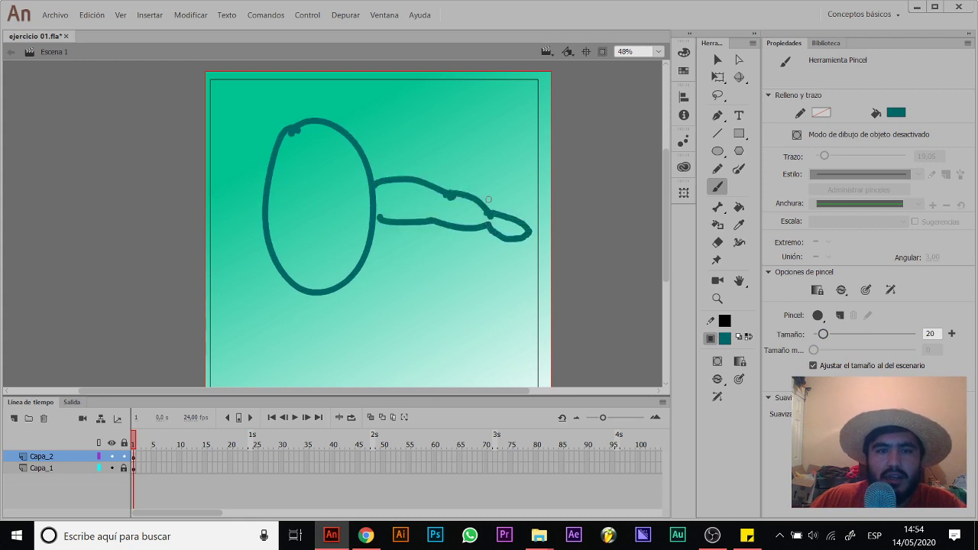
Step: Lasso the arm, rotate it slightly downward against the body, and clean up the joint with the Eraser and Brush
left_click(713, 95)
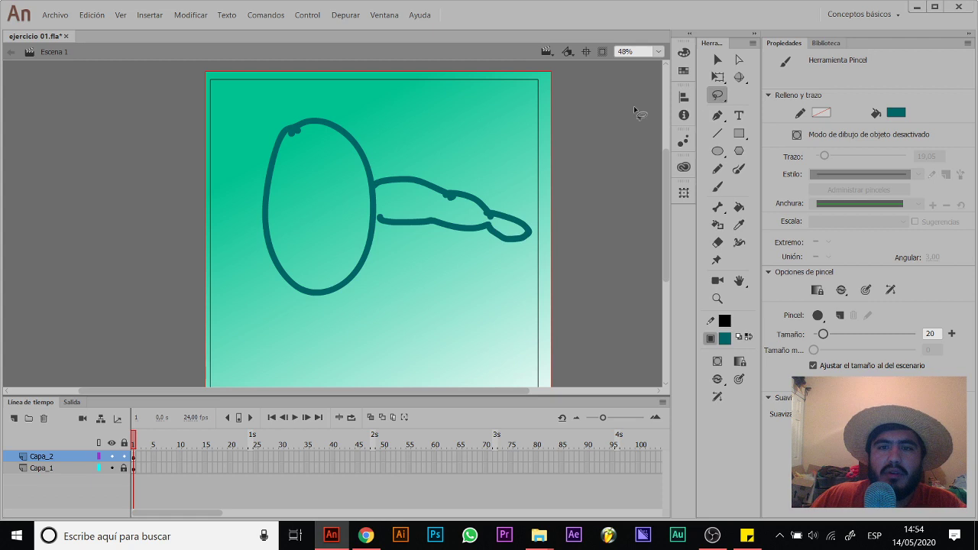
mouse_move(489, 156)
left_mouse_down()
mouse_move(389, 158)
mouse_move(374, 181)
mouse_move(376, 219)
mouse_move(411, 259)
mouse_move(540, 275)
mouse_move(507, 139)
left_mouse_up()
key("q")
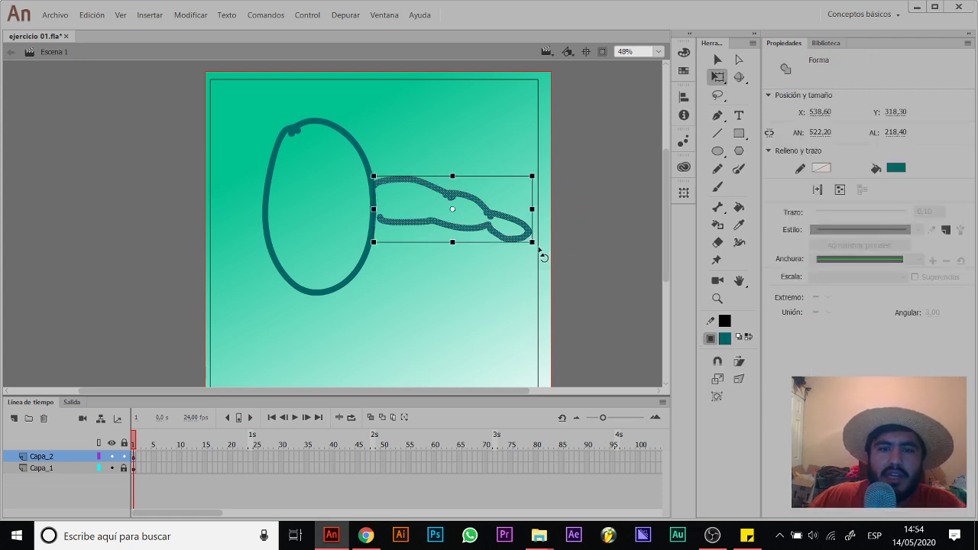
left_click_drag(539, 250, 518, 289)
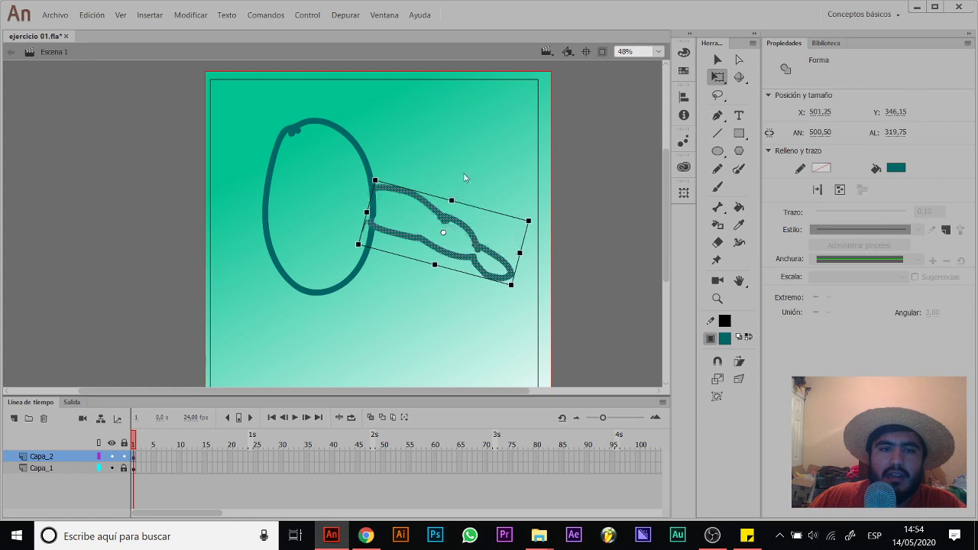
key("e")
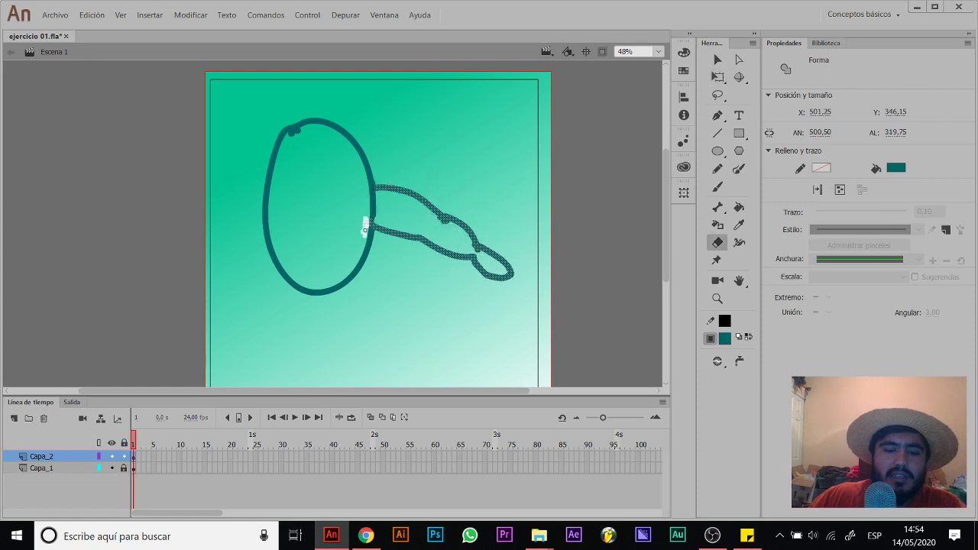
key("b")
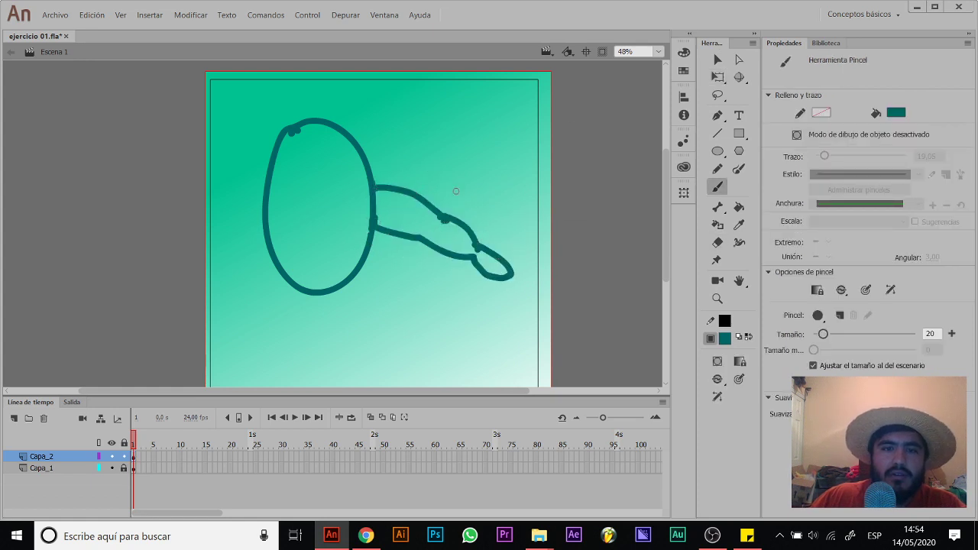
Step: Lasso the arm again, rotate it further downward, and erase the line ends overlapping the inside of the body
left_click(718, 95)
mouse_move(504, 154)
left_mouse_down()
mouse_move(452, 155)
mouse_move(376, 191)
mouse_move(403, 278)
mouse_move(497, 148)
mouse_move(535, 281)
mouse_move(498, 284)
mouse_move(474, 323)
left_mouse_up()
key("q")
left_click_drag(448, 266, 448, 267)
key("e")
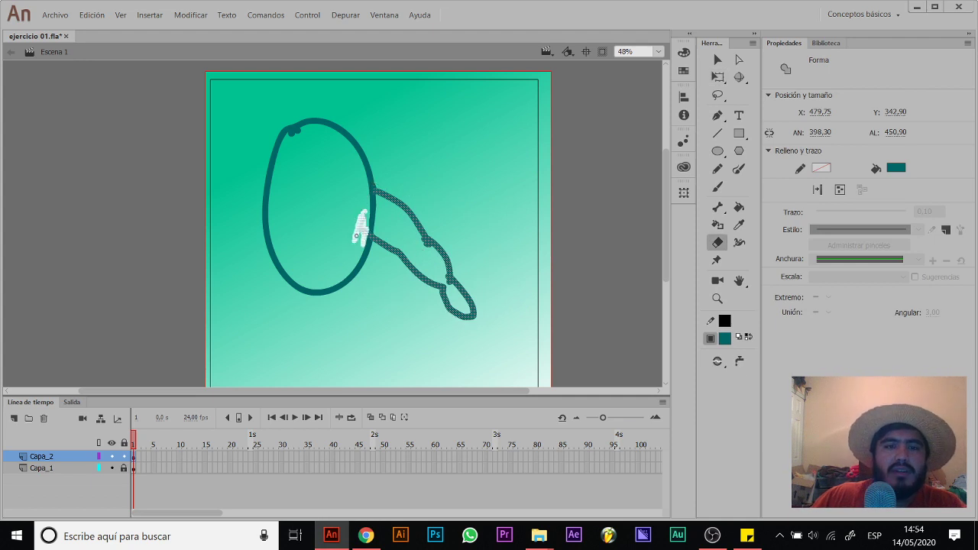
left_click(359, 227)
left_click_drag(364, 220, 368, 226)
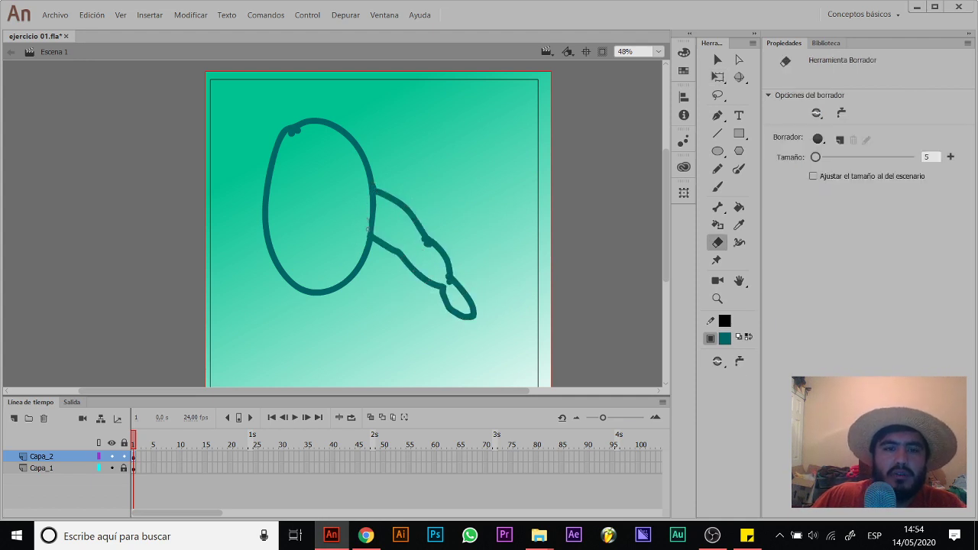
Step: Delete the painted oval body and arm from the stage
key("v")
left_click_drag(477, 115, 247, 366)
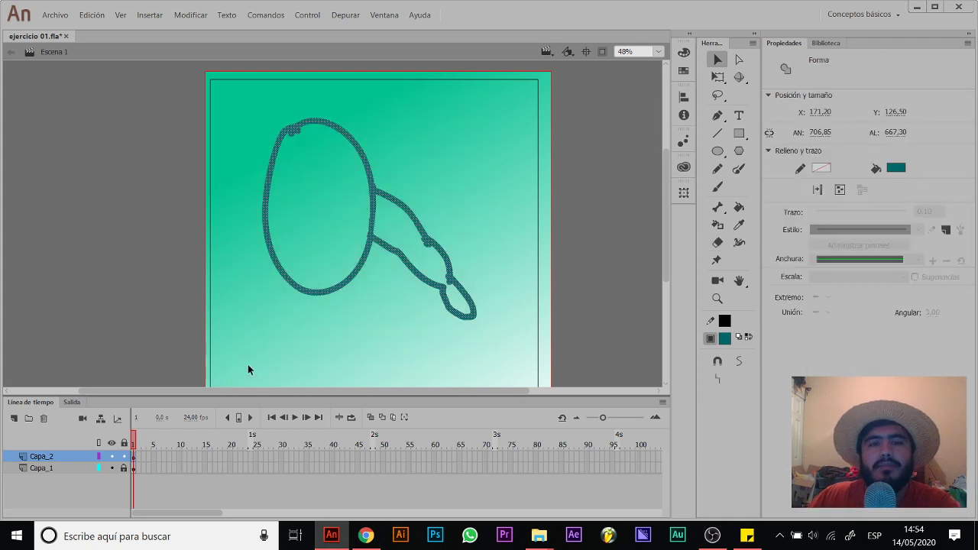
key("Delete")
key("b")
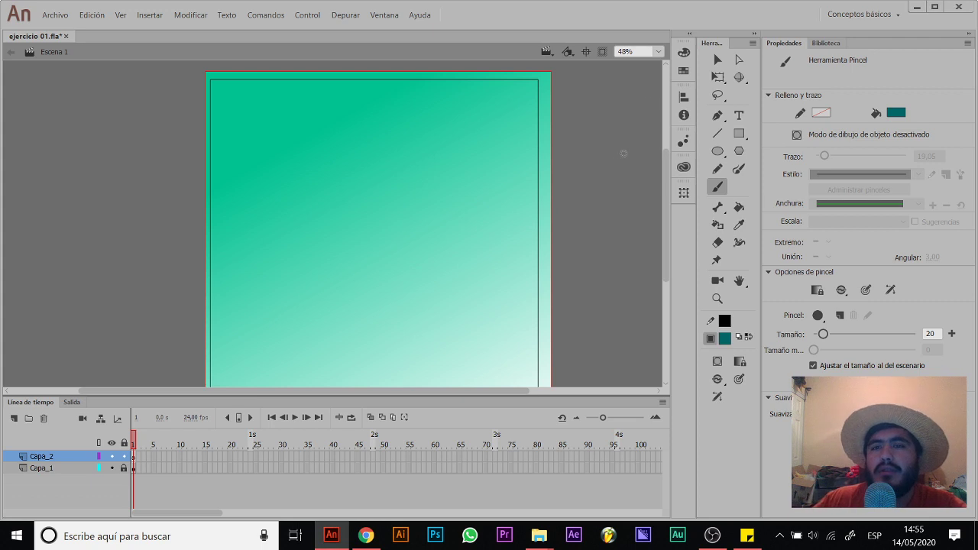
Step: Paint a freehand zigzag test stroke with the Brush tool and undo it
left_click(718, 118)
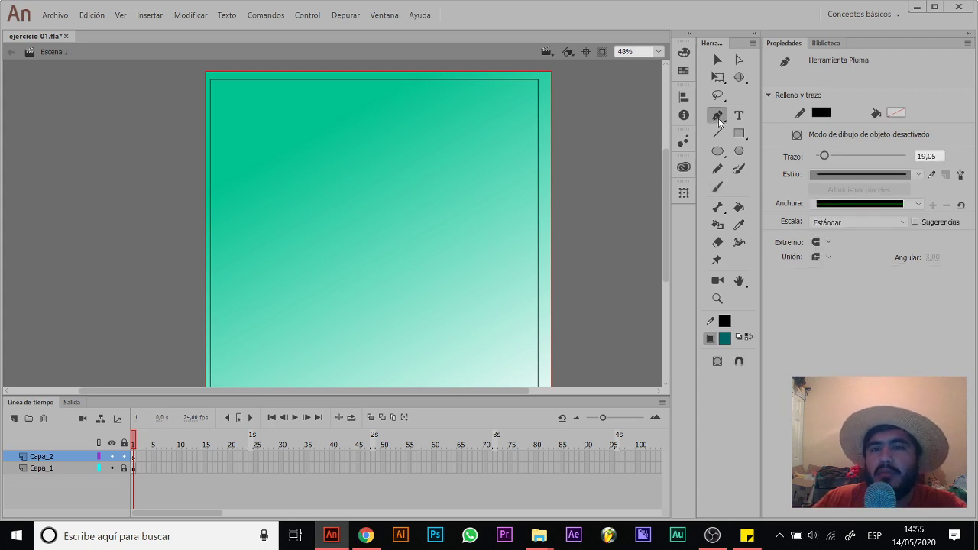
left_click(720, 121)
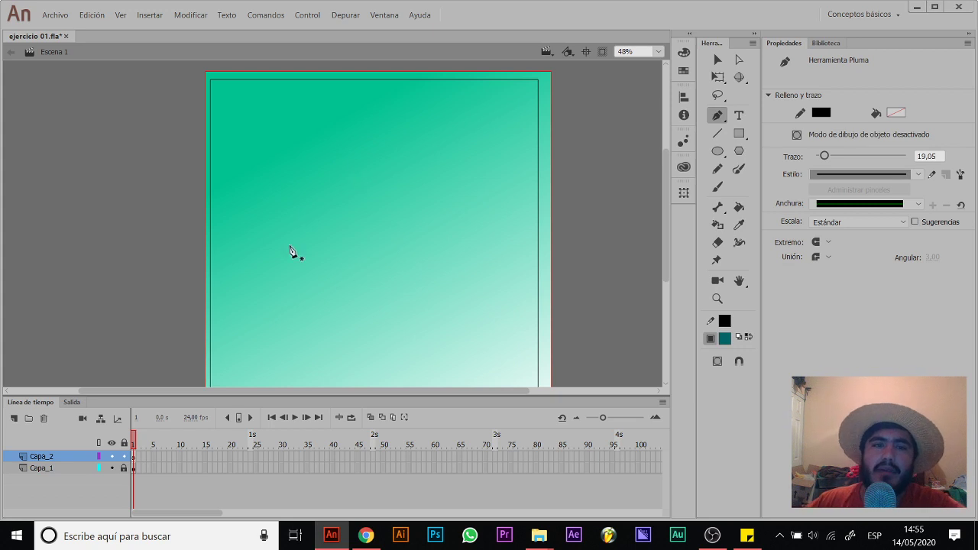
key("b")
mouse_move(348, 131)
left_mouse_down()
mouse_move(306, 168)
mouse_move(456, 242)
left_mouse_up()
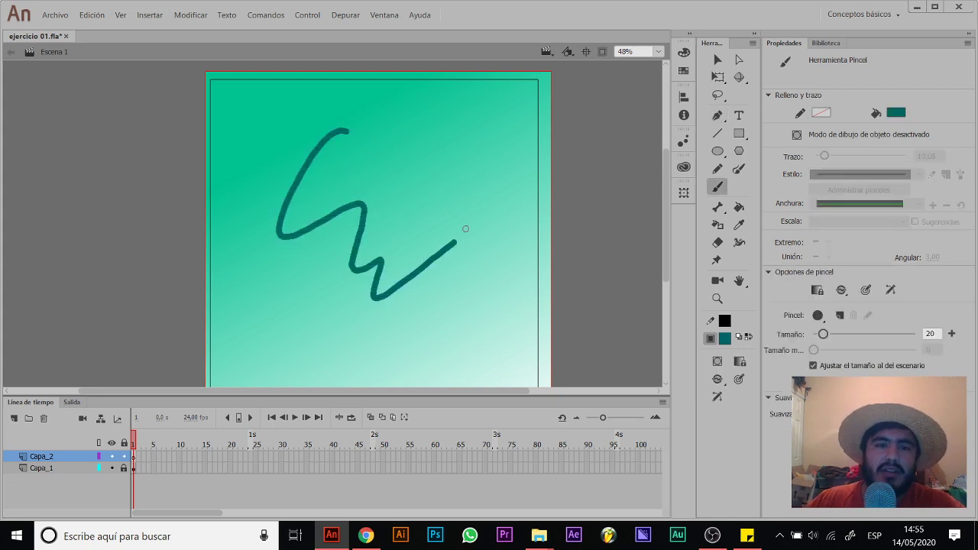
key("ctrl+z")
Step: Draw a black S-shaped curve with the Pen tool, shaping each bend through its anchor handles
key("p")
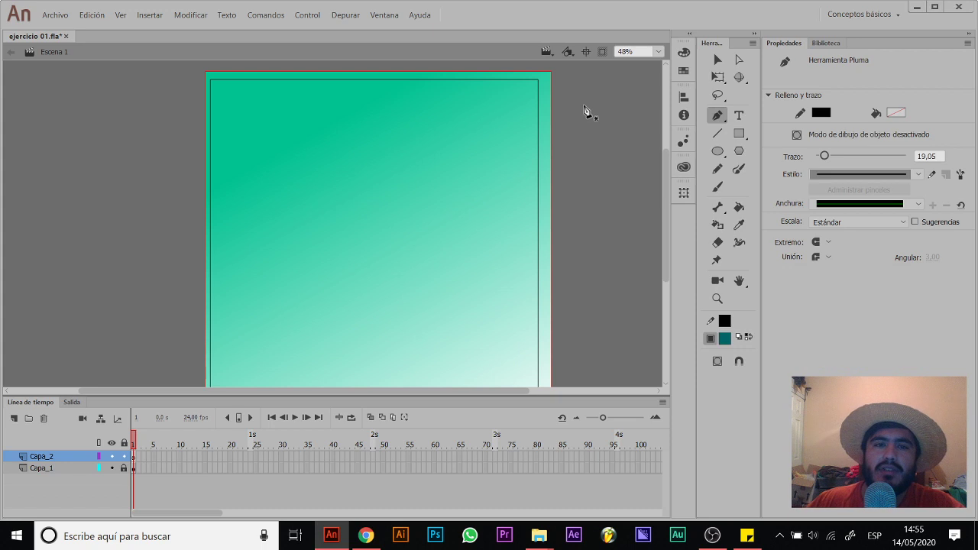
left_click(311, 120)
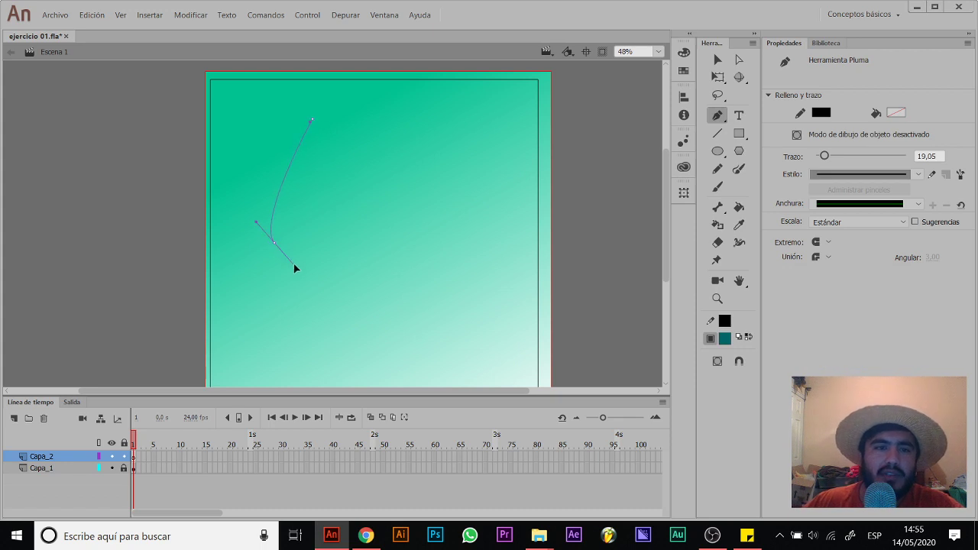
left_click_drag(295, 268, 302, 269)
left_click_drag(369, 200, 368, 198)
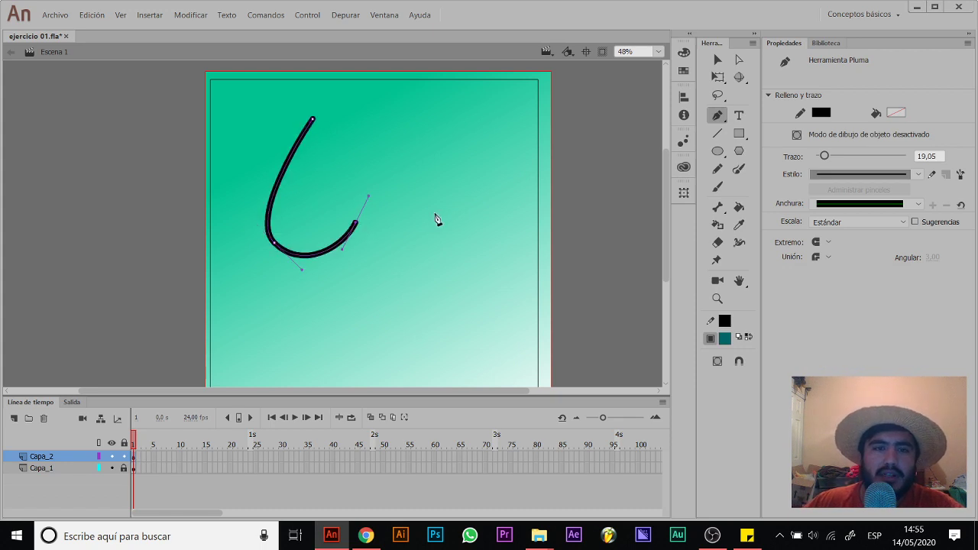
left_click_drag(438, 239, 440, 251)
left_click_drag(398, 310, 366, 329)
Step: Delete the S-shaped curve from the stage
key("v")
left_click_drag(468, 82, 242, 361)
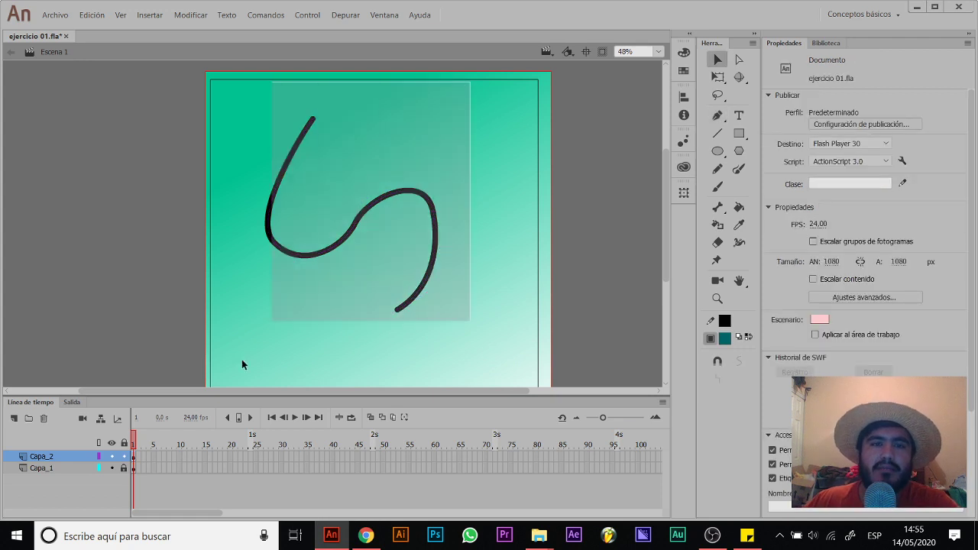
key("Delete")
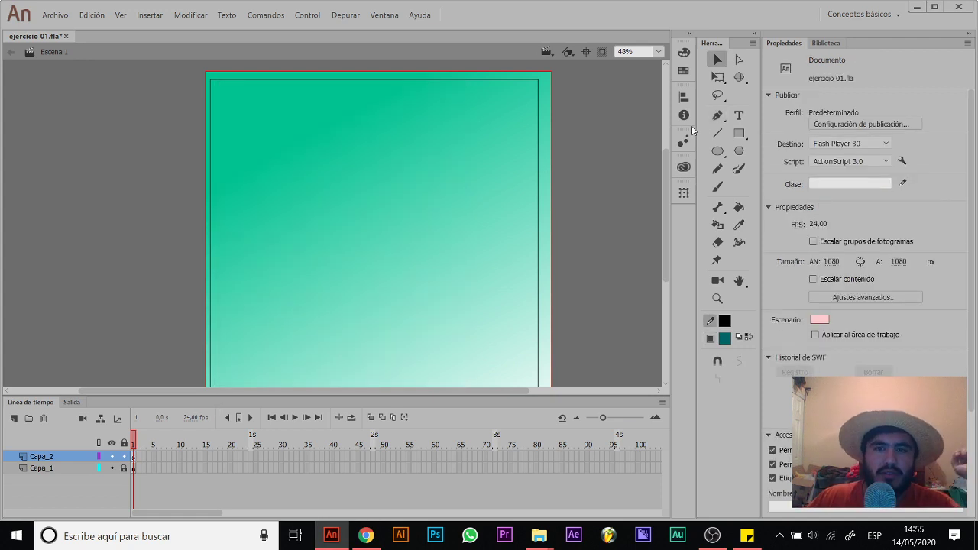
Step: Draw a curved tree-trunk side with the Pen tool, flaring down and outward to the left
left_click(717, 115)
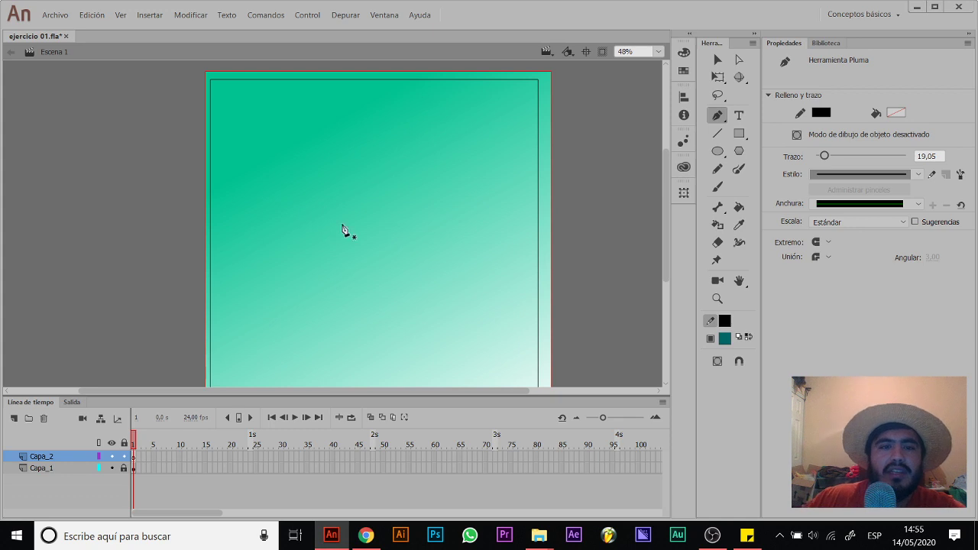
left_click(343, 200)
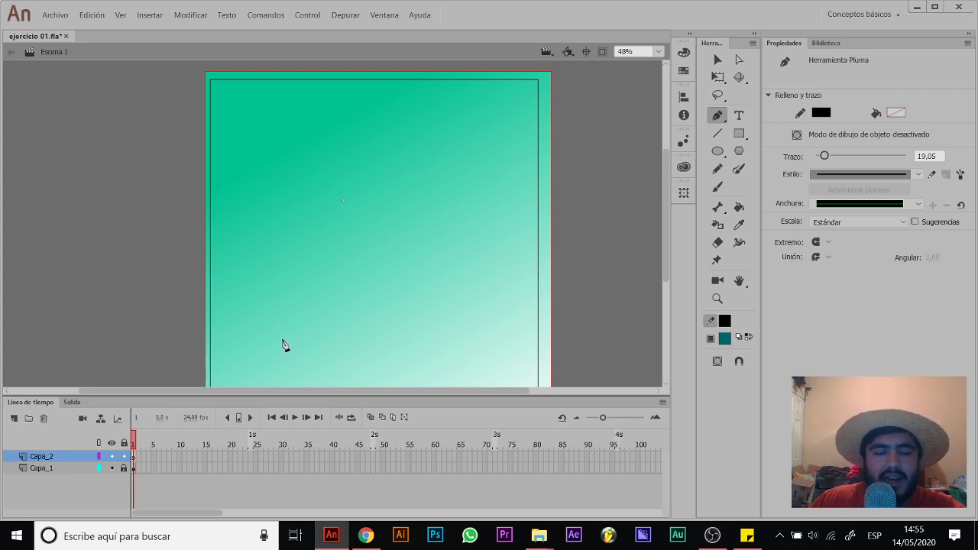
left_click_drag(283, 339, 182, 371)
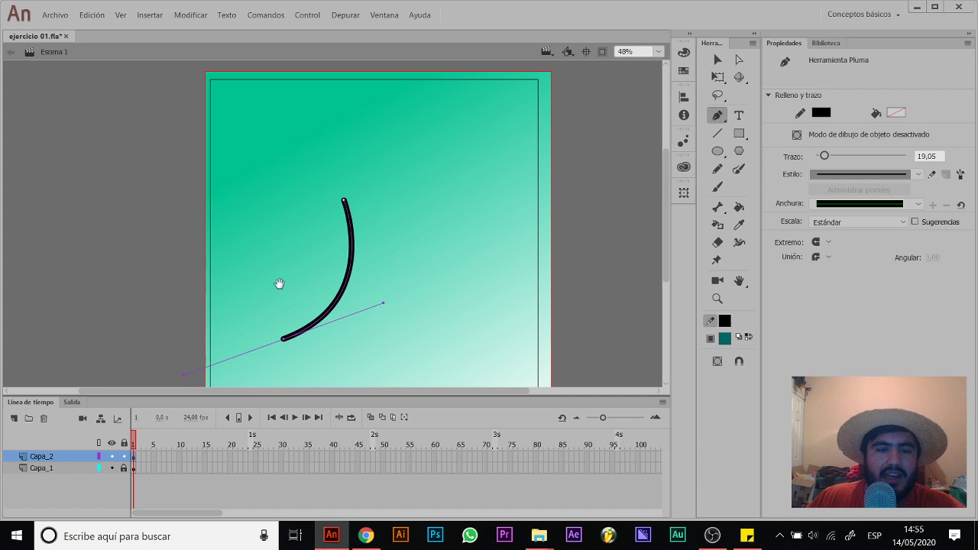
scroll(275, 252, "down", 3)
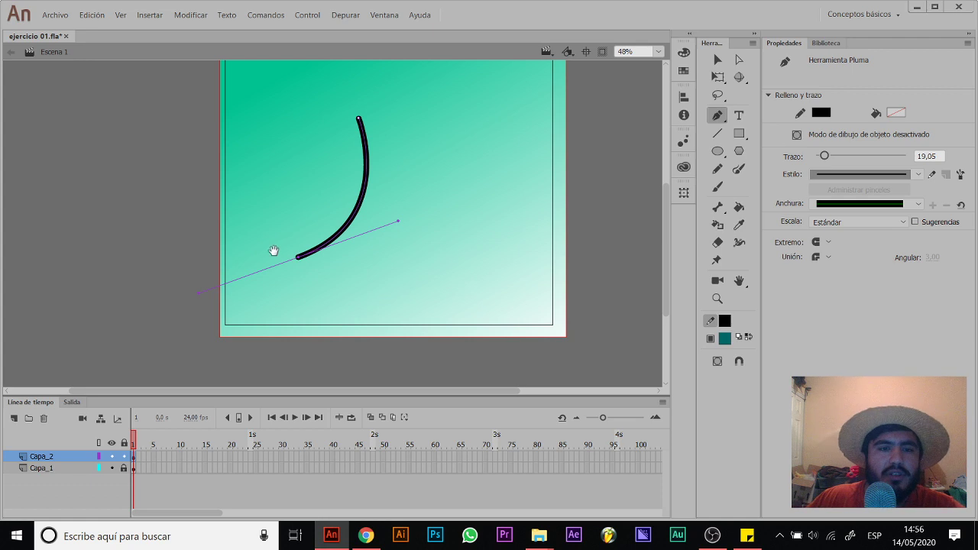
scroll(275, 253, "down", 1)
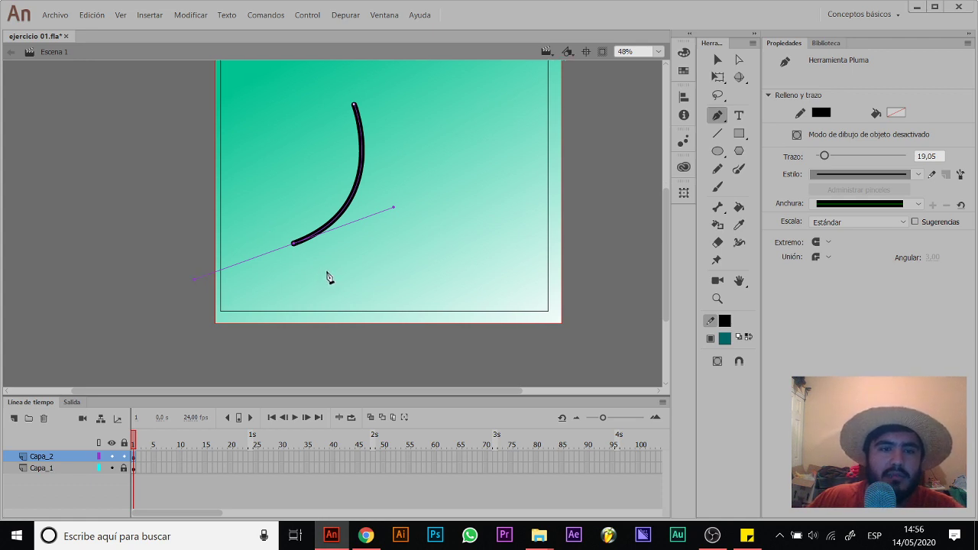
Step: Try redirecting the outgoing handle at the curve's lower end and adding segments from it, undoing each one
left_click(328, 271)
key("ctrl+z")
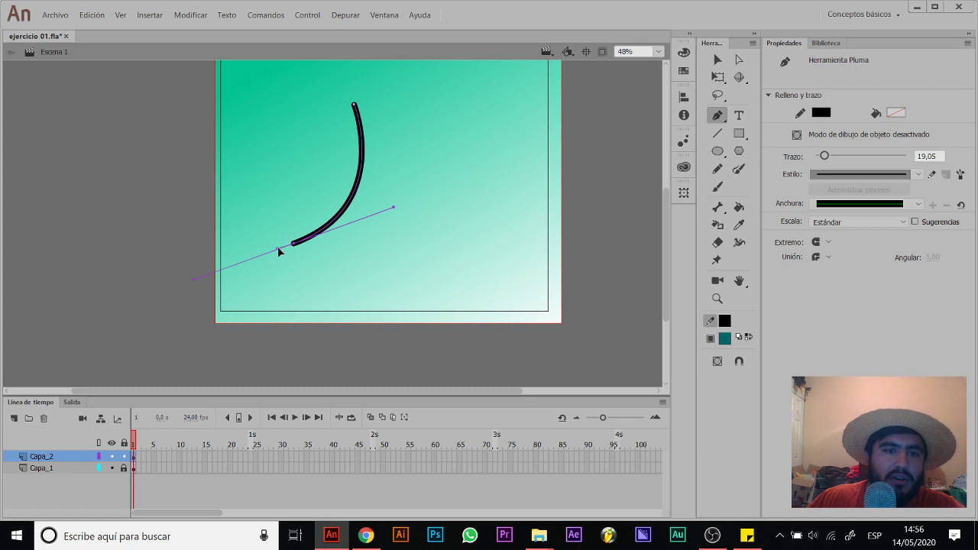
left_click_drag(278, 250, 272, 158)
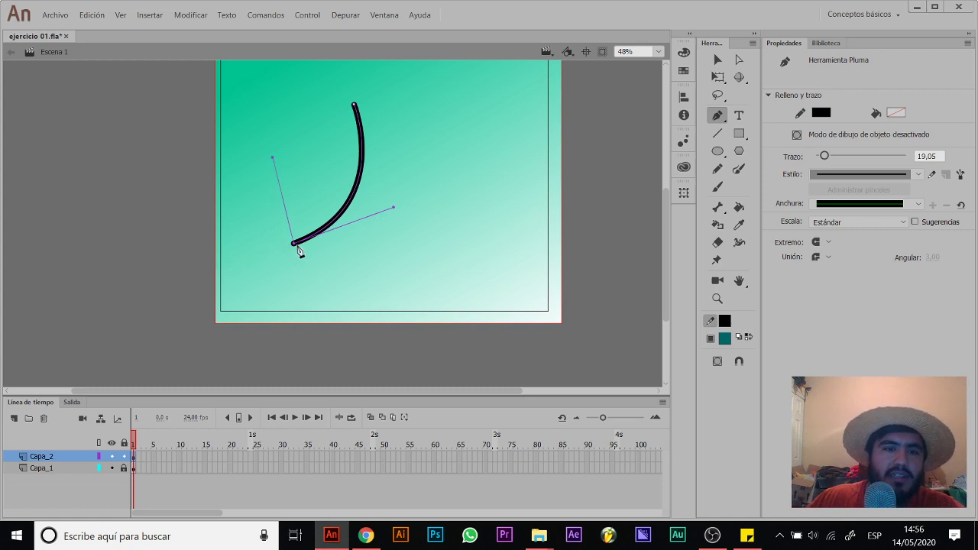
left_click(320, 268)
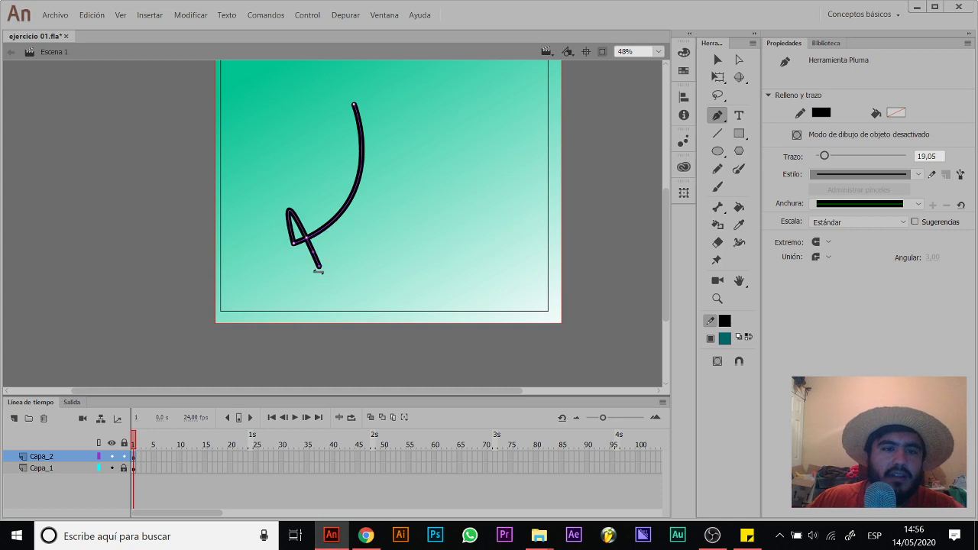
key("ctrl+z")
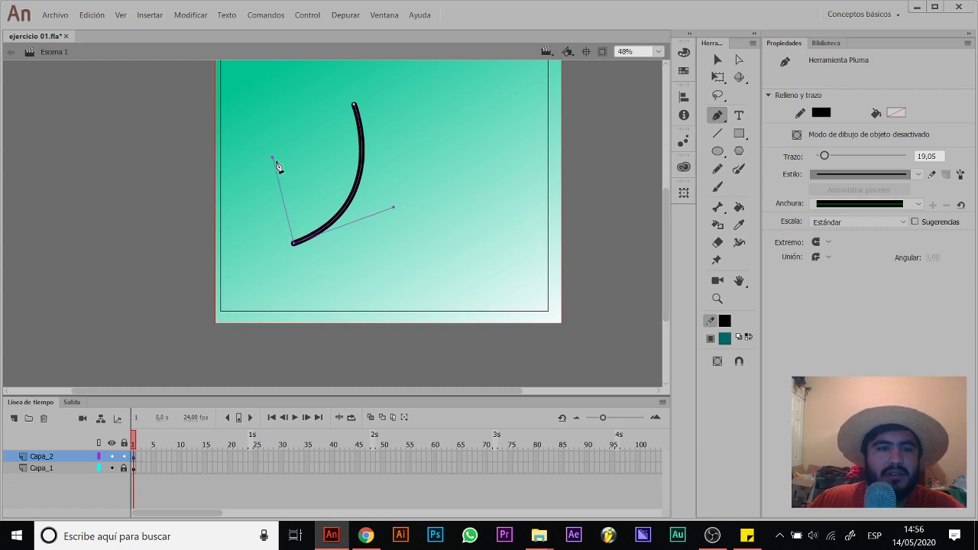
left_click(314, 275)
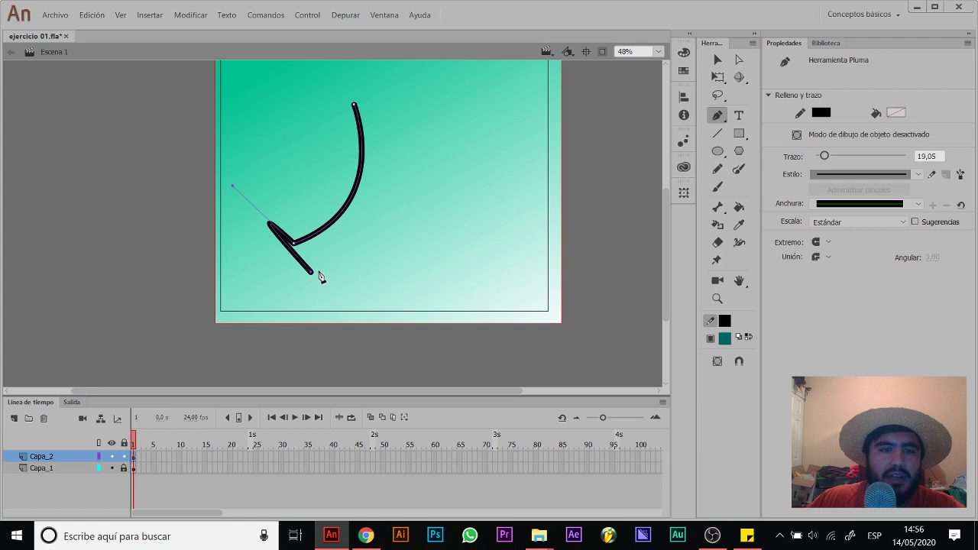
key("ctrl+z")
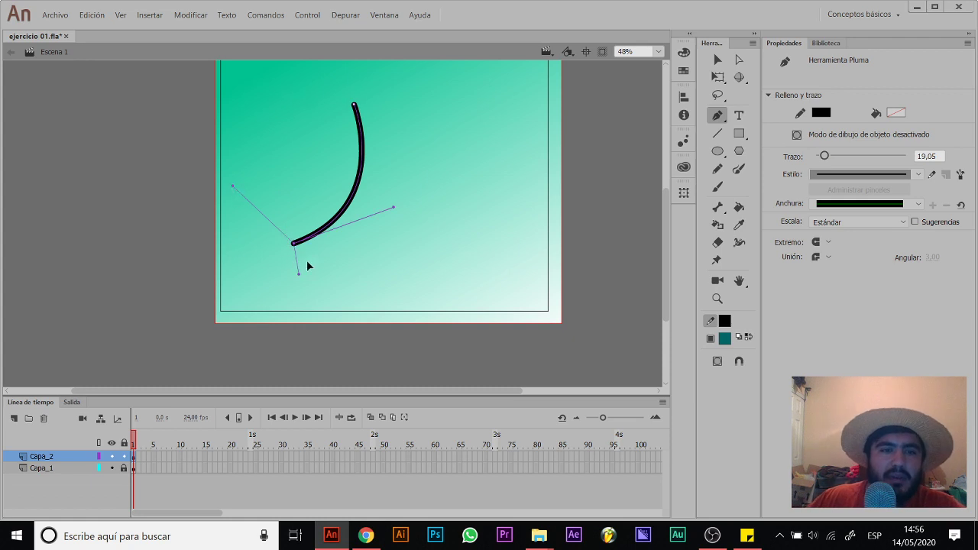
Step: Retract the outgoing handle at the curve's lower end, then test a straight upward segment and undo it
left_click_drag(308, 261, 284, 253)
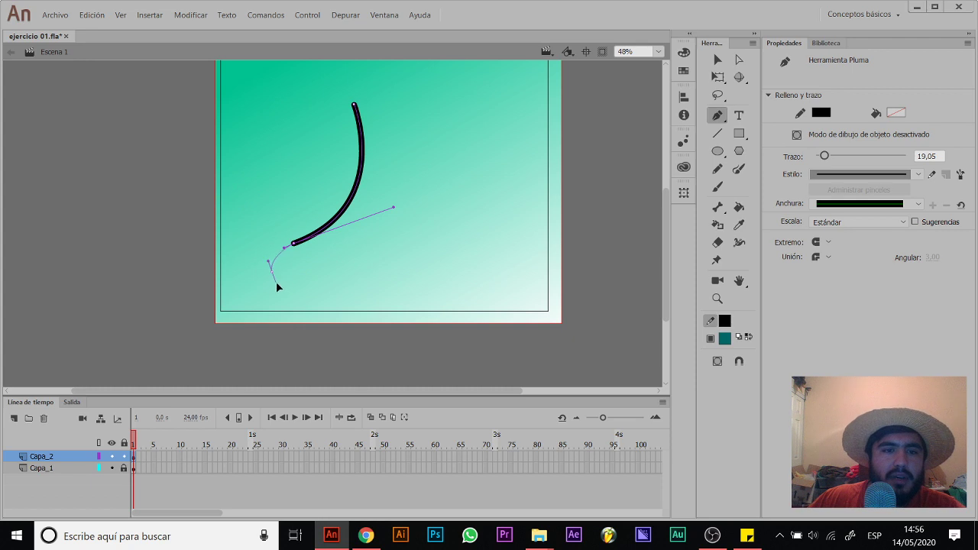
left_click(281, 273)
key("ctrl+z")
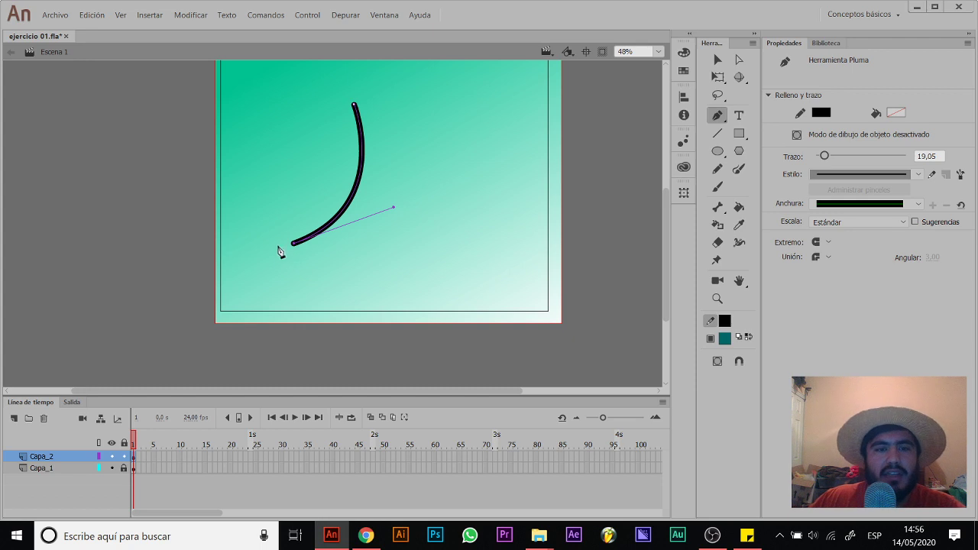
left_click(281, 162)
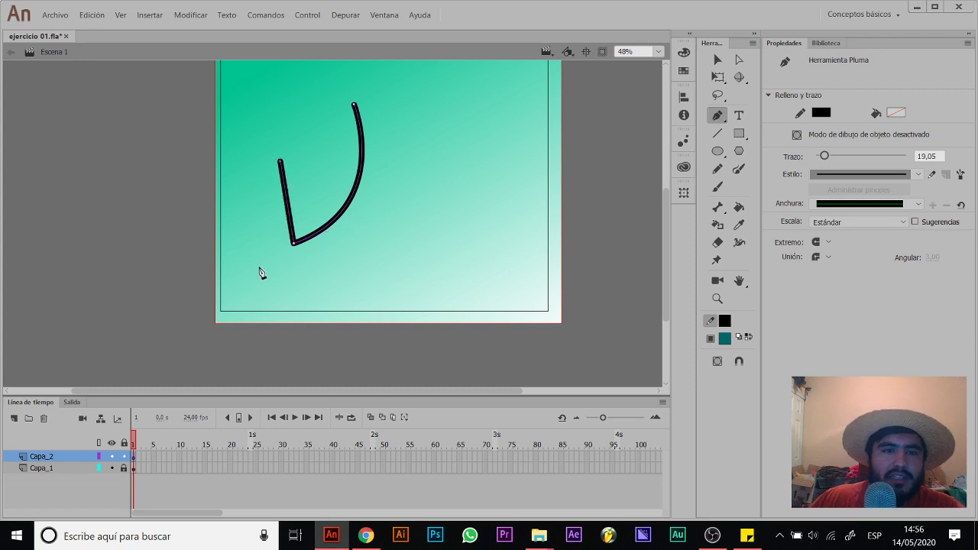
key("ctrl+z")
Step: Try continuing the curve's lower end with straight and wavy segments and undo them
left_click(278, 178)
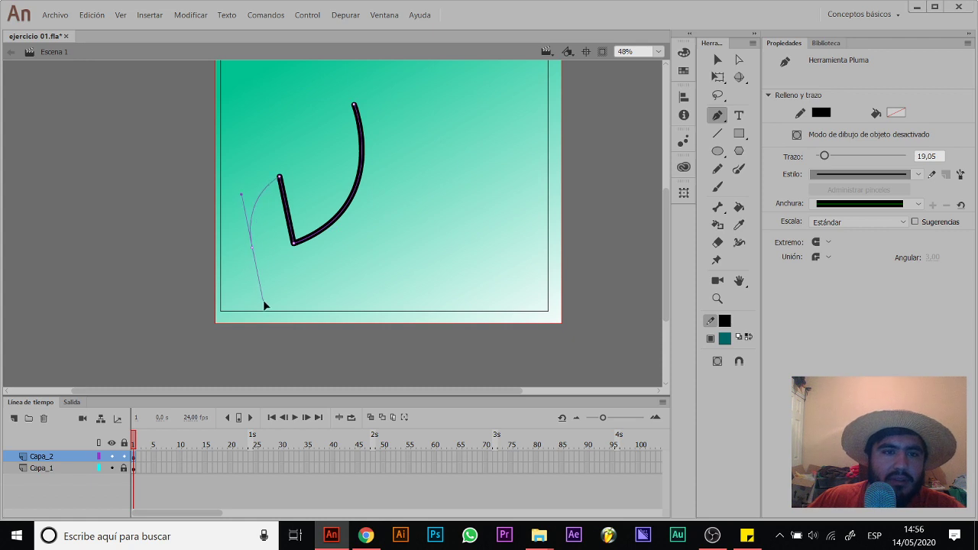
left_click(297, 248)
key("ctrl+z")
left_click_drag(273, 212, 285, 183)
left_click_drag(242, 215, 238, 249)
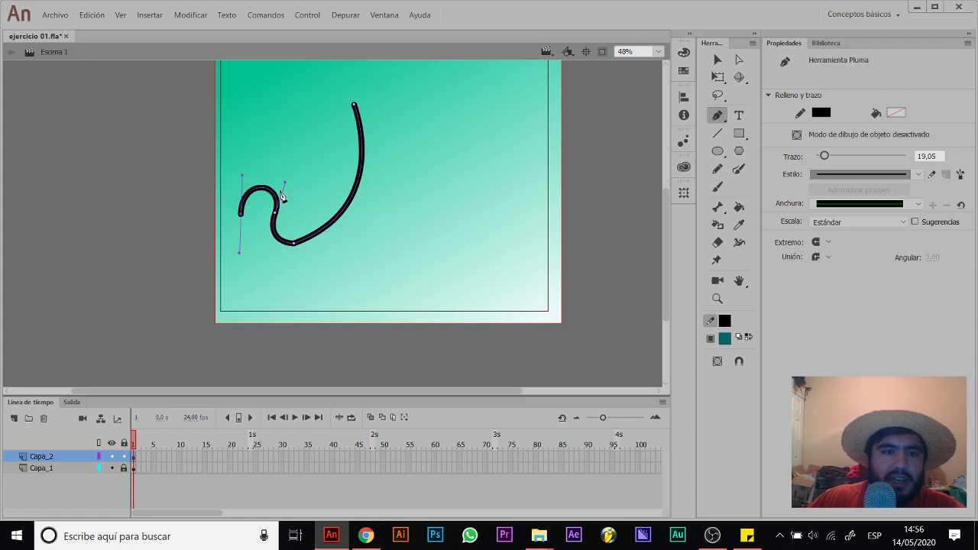
key("ctrl+z")
key("ctrl+z")
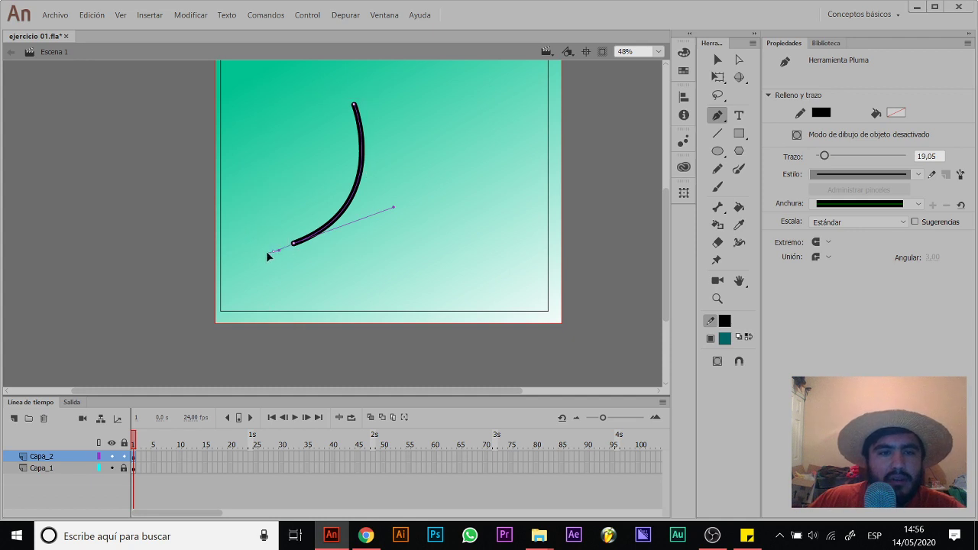
Step: Extend the path to a pointed root tip and continue it rightward as a jagged, wavy trunk base
left_click(268, 256)
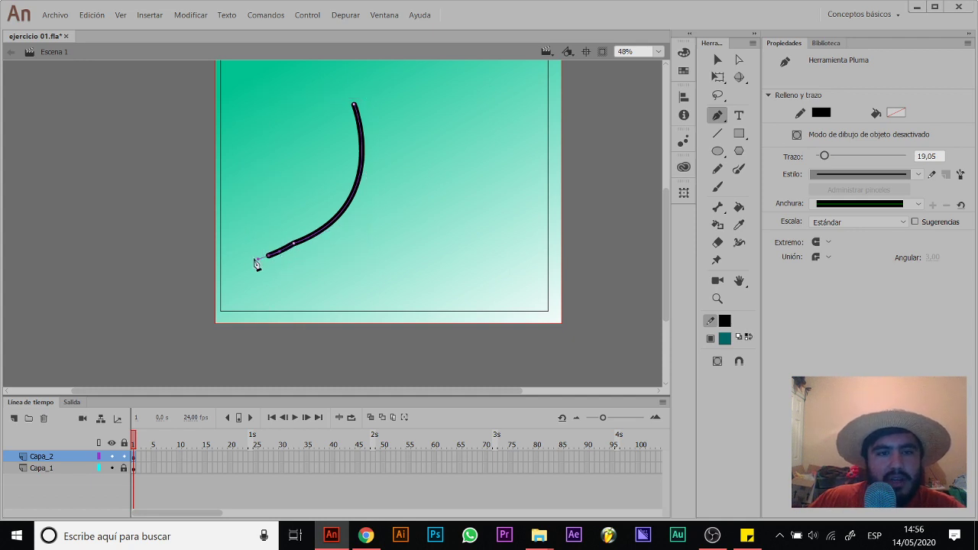
left_click(334, 245)
left_click(337, 273)
left_click(372, 246)
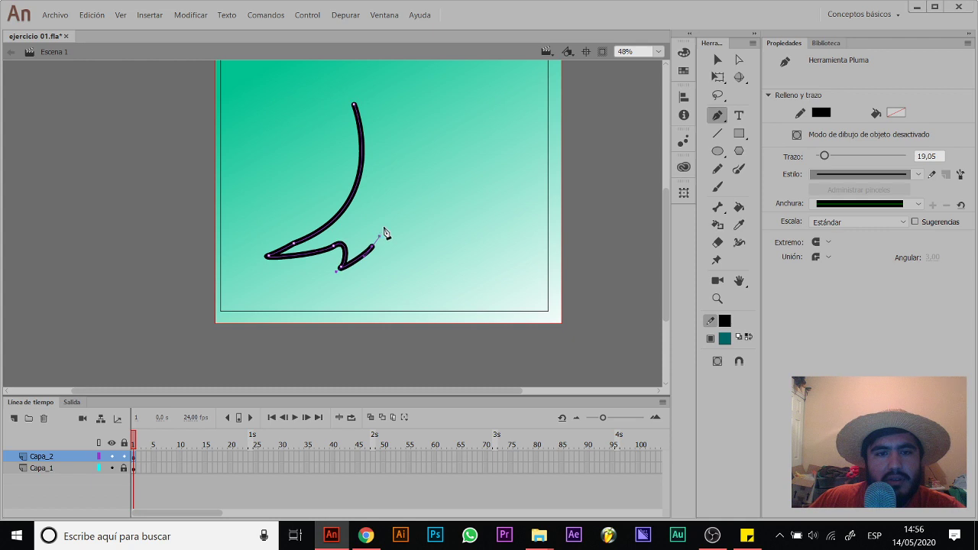
left_click_drag(415, 258, 477, 259)
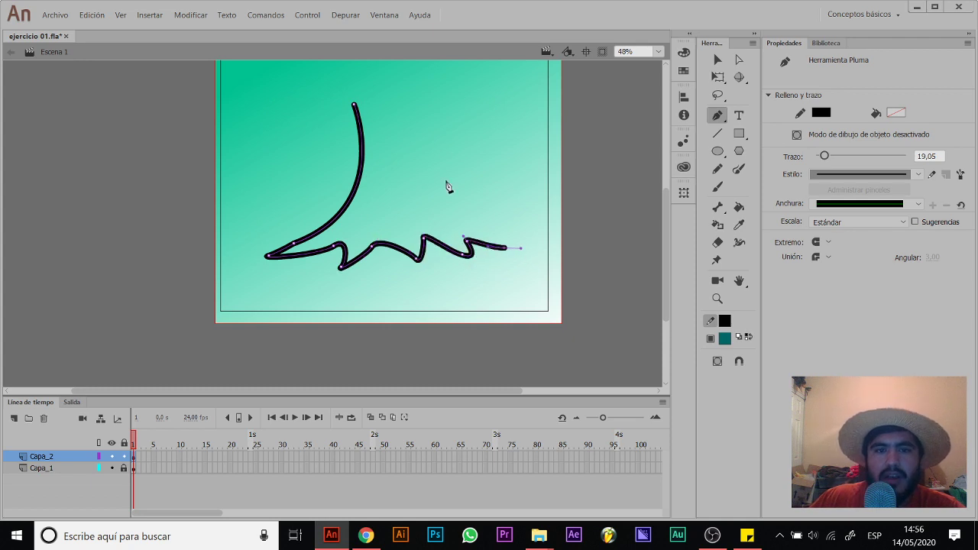
Step: Draw the trunk's right side curving up from the base and remove the outgoing handle at its upper end
mouse_move(445, 104)
left_mouse_down()
mouse_move(483, 35)
mouse_move(480, 4)
left_mouse_up()
scroll(443, 178, "up", 2)
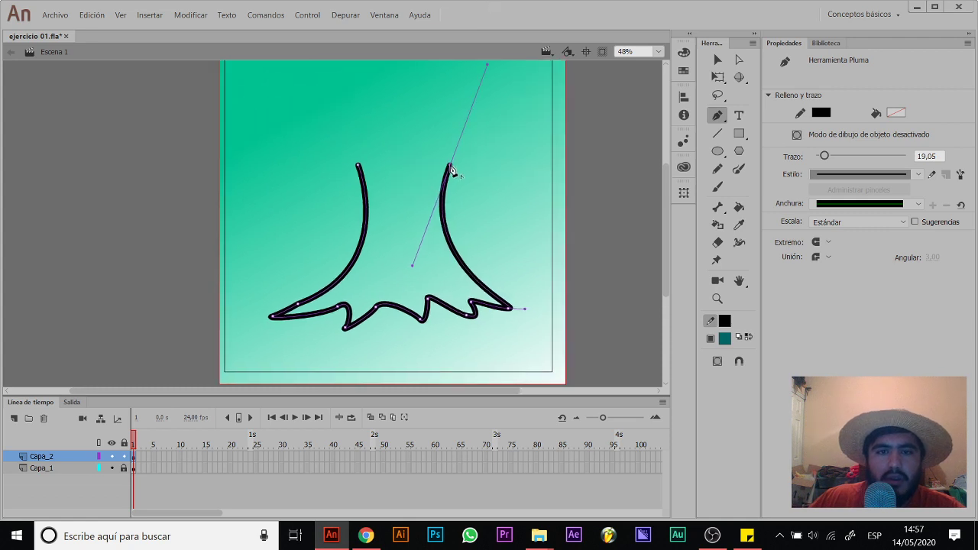
left_click(450, 166)
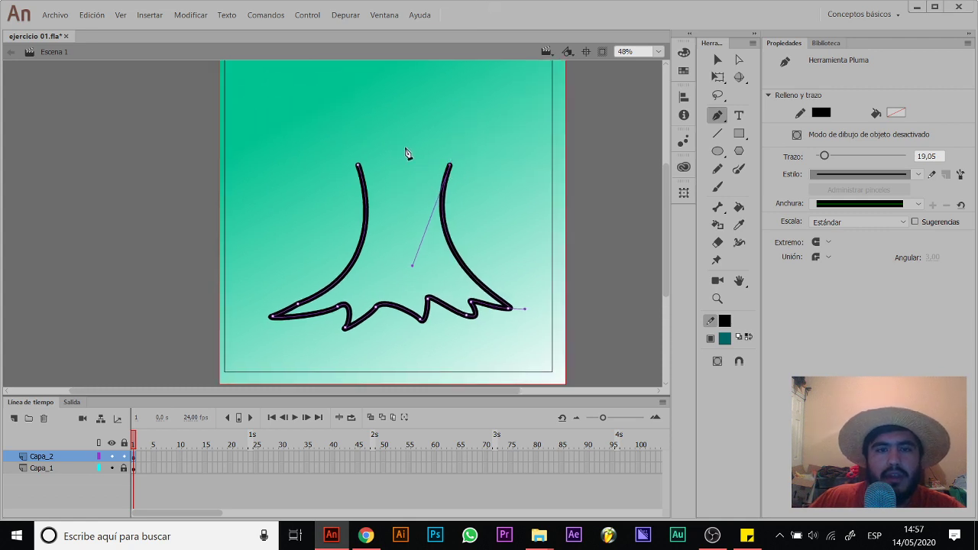
Step: Close the trunk outline with two concave curves meeting in a pointed peak at the top
left_click_drag(392, 144, 385, 92)
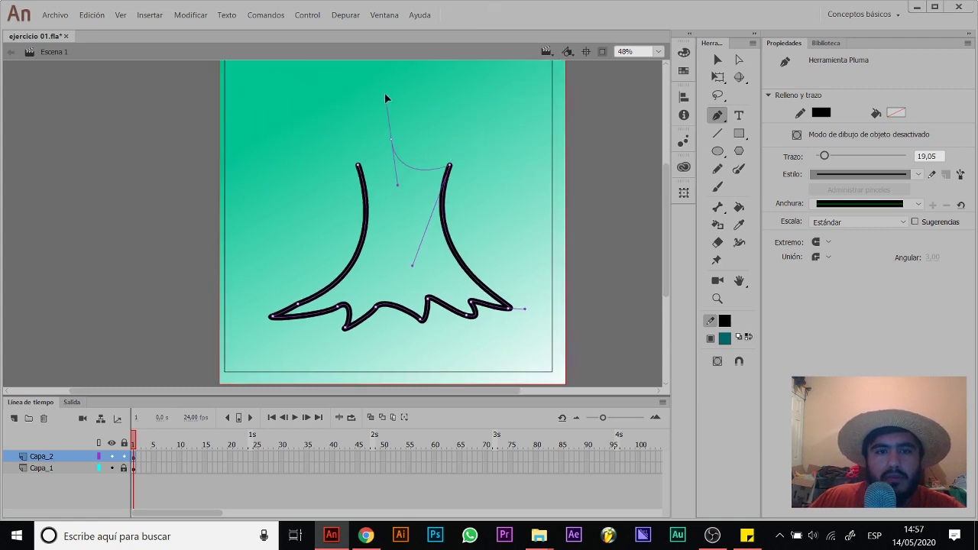
left_click(392, 144)
left_click(357, 165)
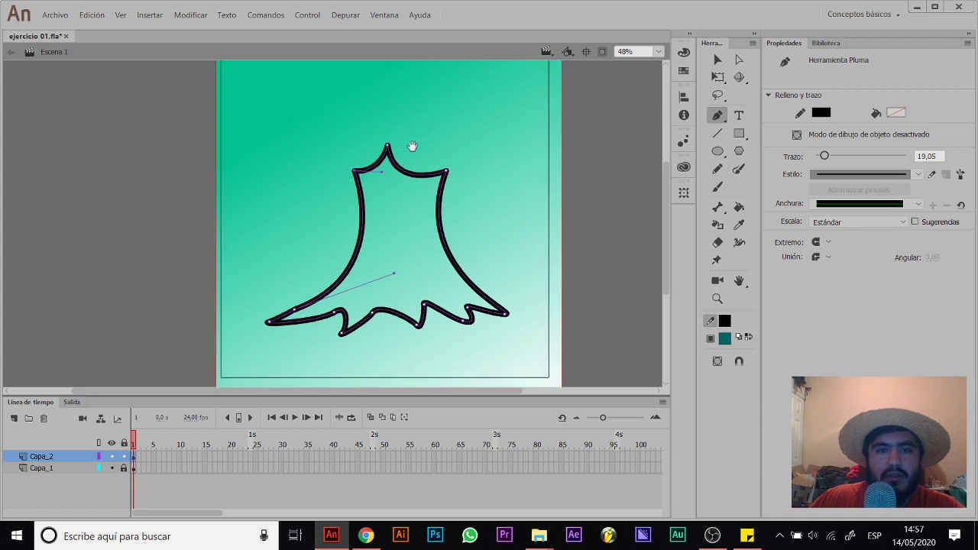
scroll(413, 176, "up", 2)
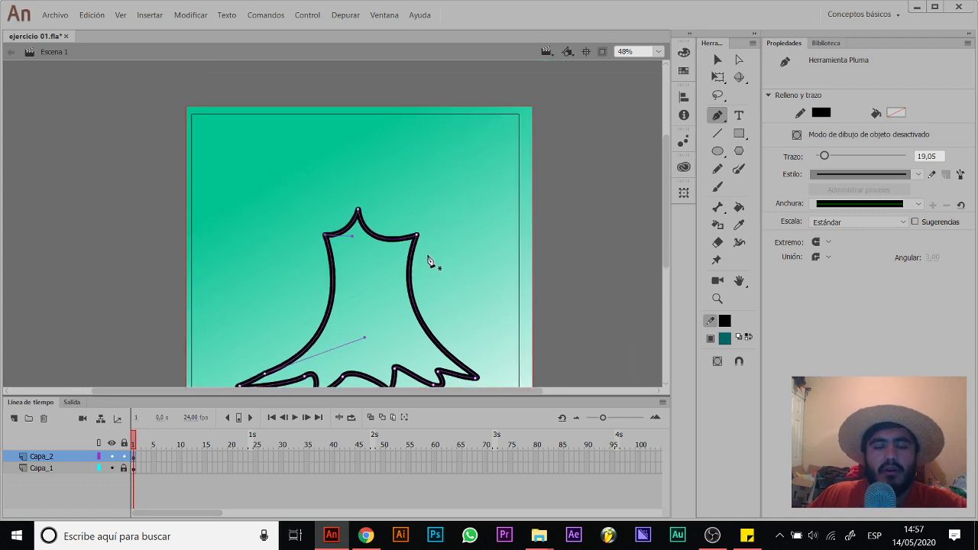
Step: Draw the tree crown's right and upper lobes as a curved path starting just inside the trunk's right edge
left_click(398, 262)
left_click_drag(454, 253, 472, 221)
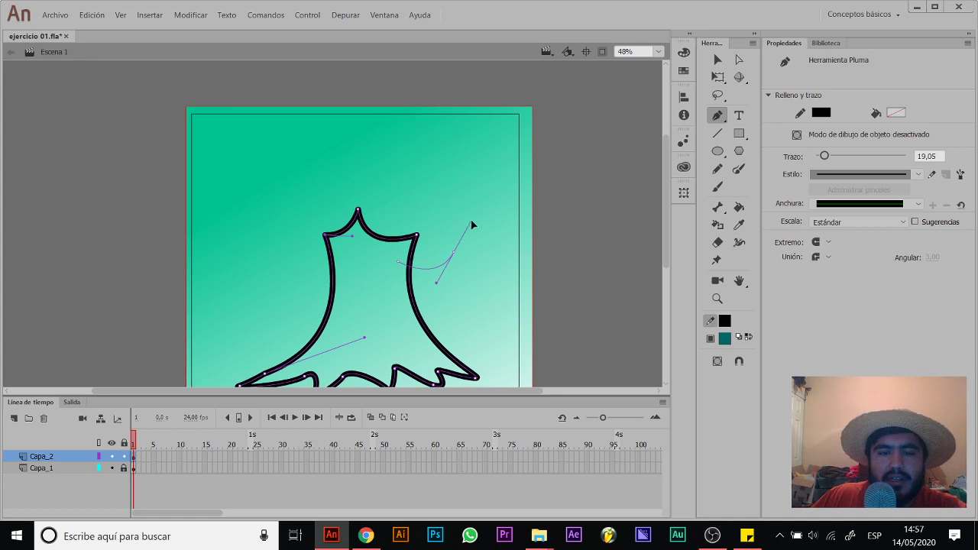
mouse_move(433, 193)
left_mouse_down()
mouse_move(402, 200)
mouse_move(388, 180)
left_mouse_up()
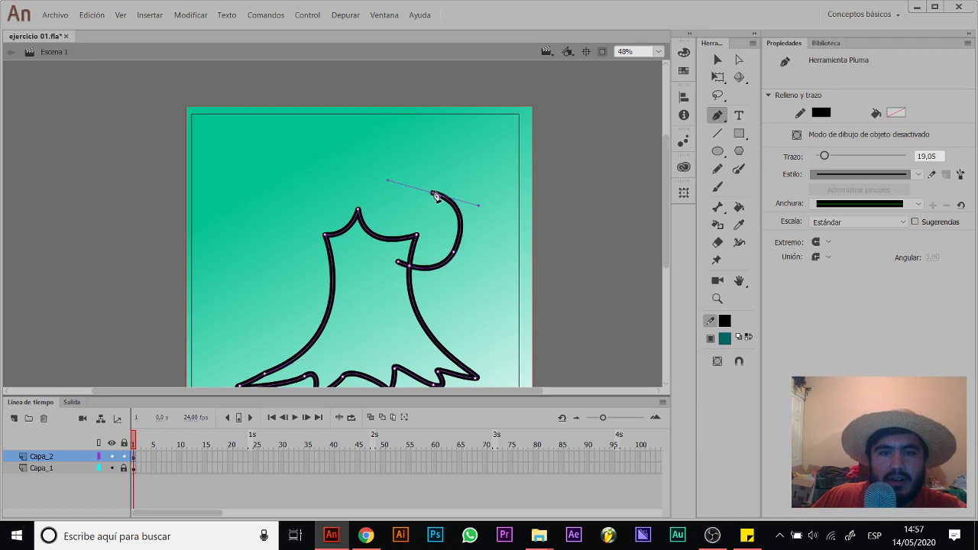
mouse_move(464, 115)
left_mouse_down()
mouse_move(460, 89)
mouse_move(420, 114)
mouse_move(379, 97)
left_mouse_up()
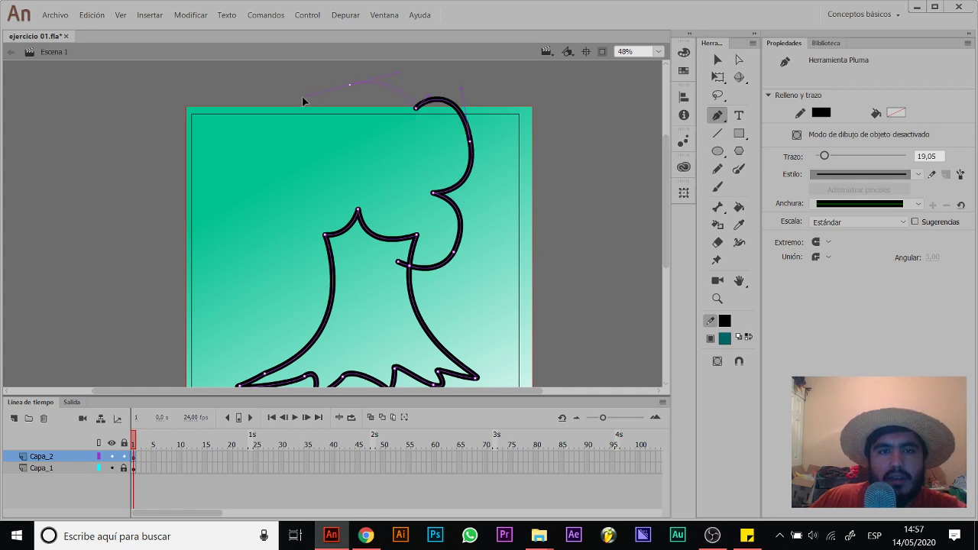
left_click(349, 85)
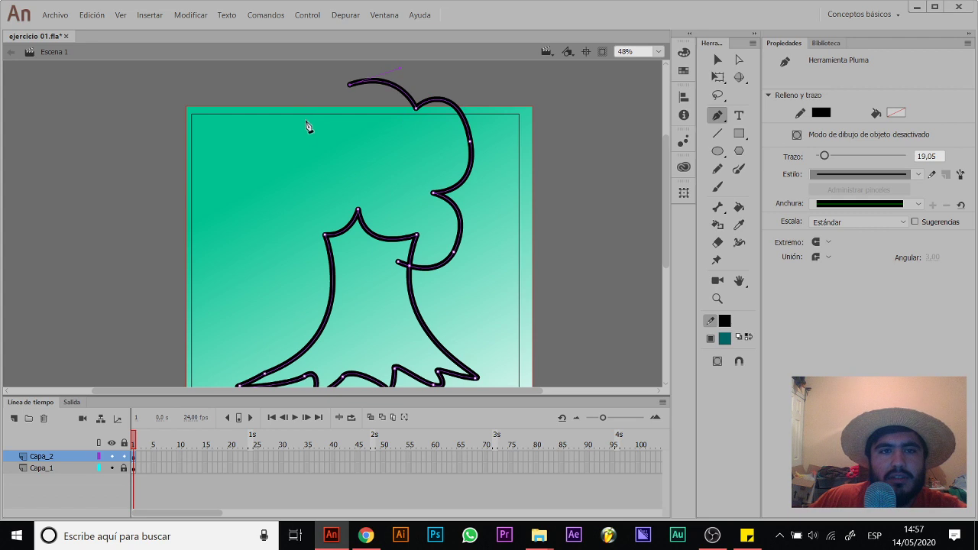
Step: Continue the crown outline down its left side in rounded lobes and join it to the trunk's upper-left corner
mouse_move(307, 141)
left_mouse_down()
mouse_move(281, 210)
mouse_move(281, 169)
left_mouse_up()
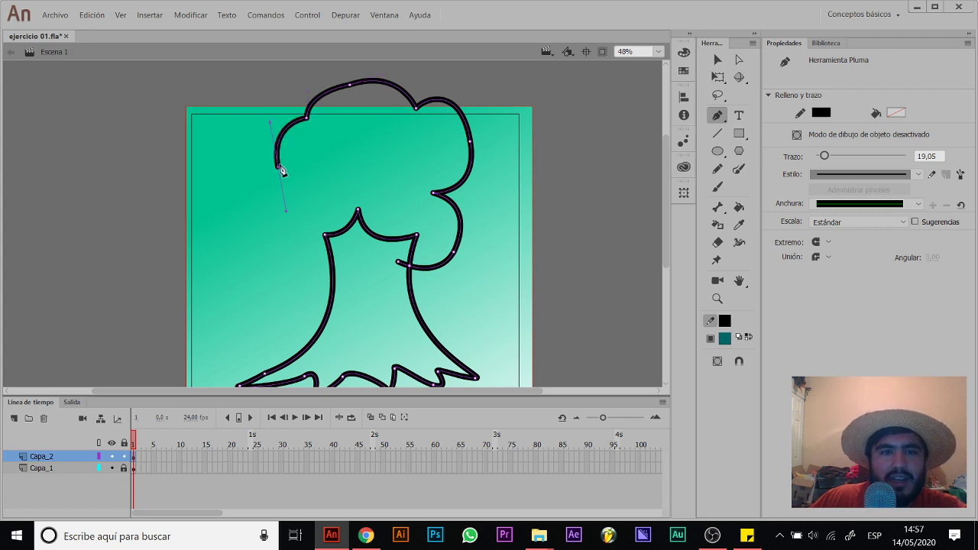
left_click_drag(311, 198, 302, 196)
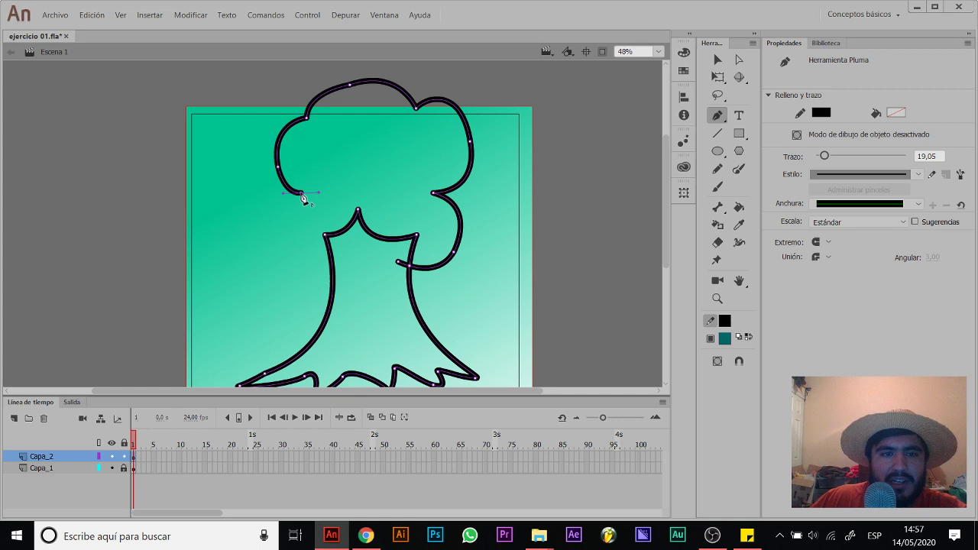
left_click_drag(303, 242, 302, 240)
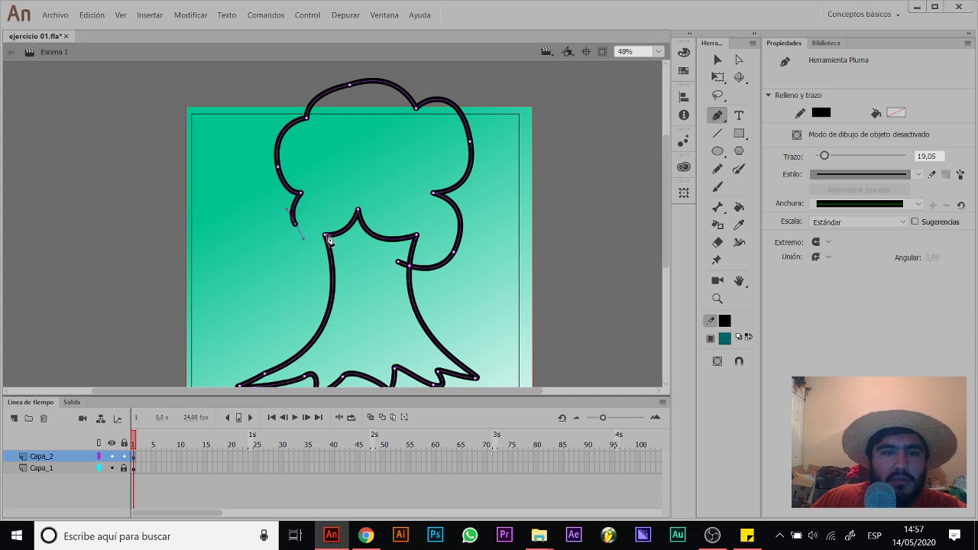
left_click(326, 236)
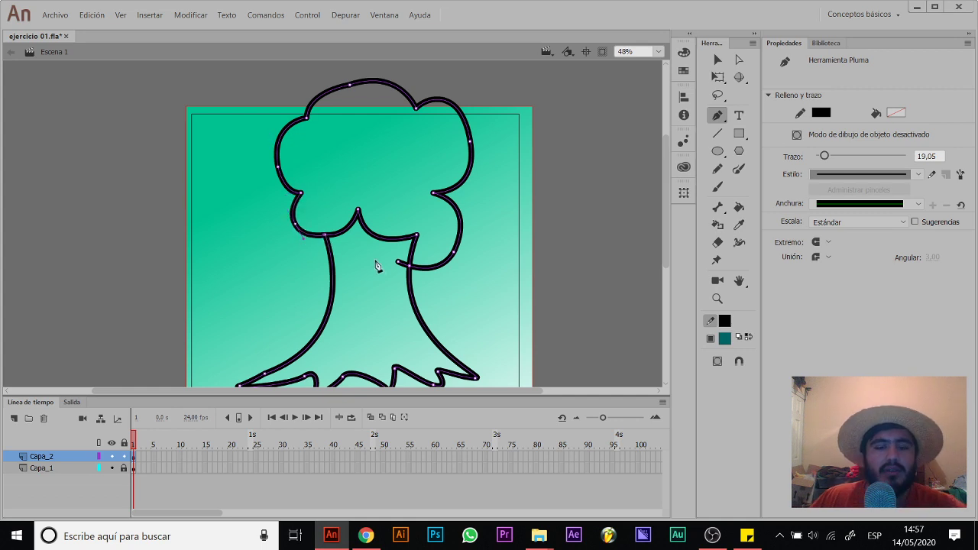
Step: Select individual curve segments of the trunk's top edge and the crown outline with the Selection tool
key("v")
scroll(400, 172, "down", 2)
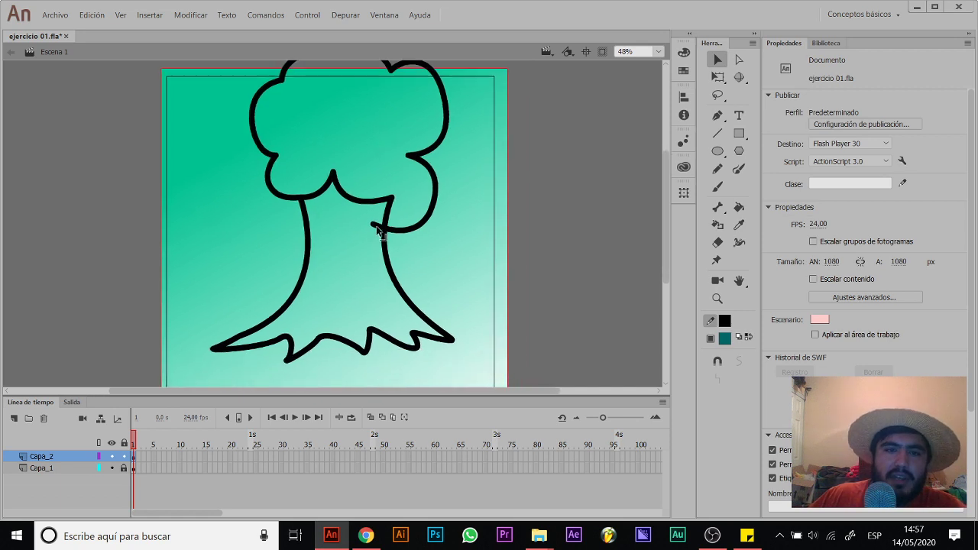
scroll(400, 217, "up", 2)
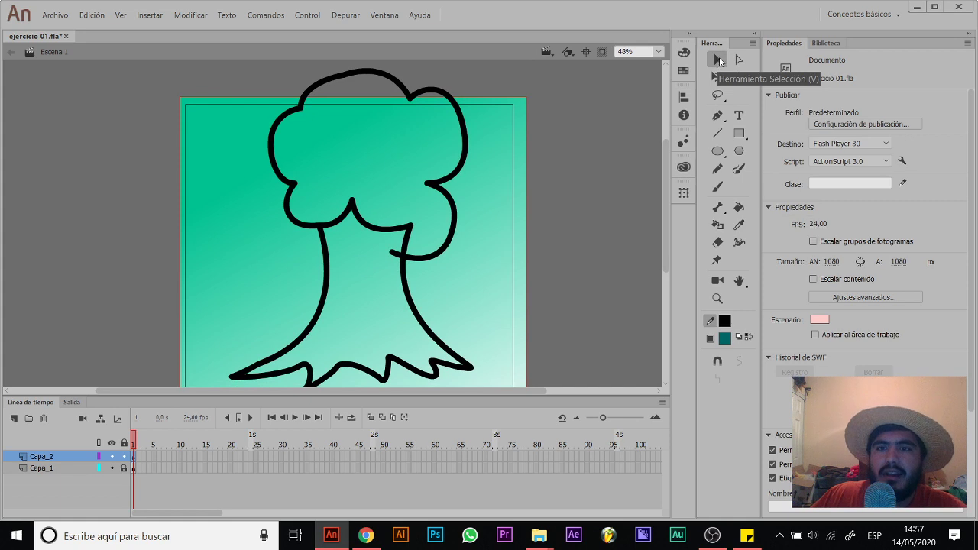
double_click(368, 228)
left_click(367, 203)
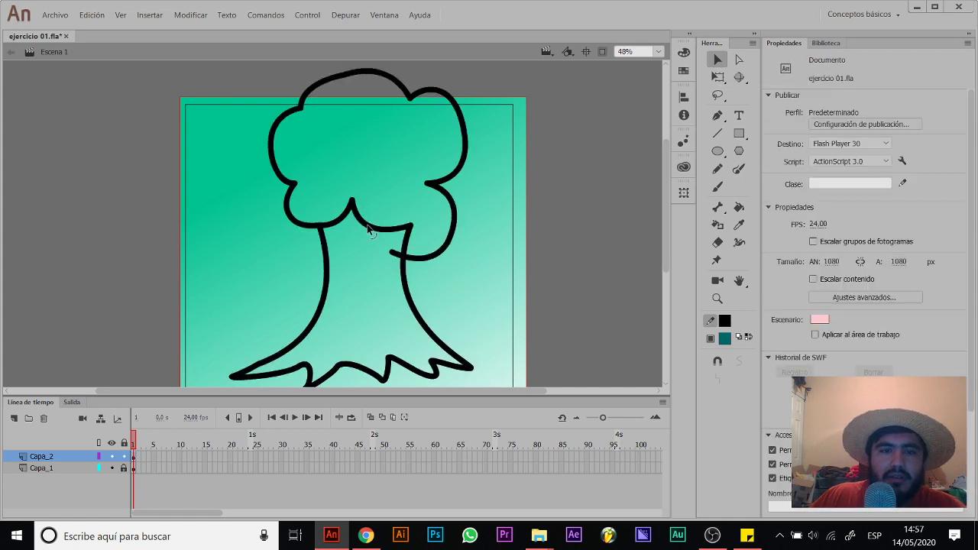
left_click(369, 229)
left_click(350, 217)
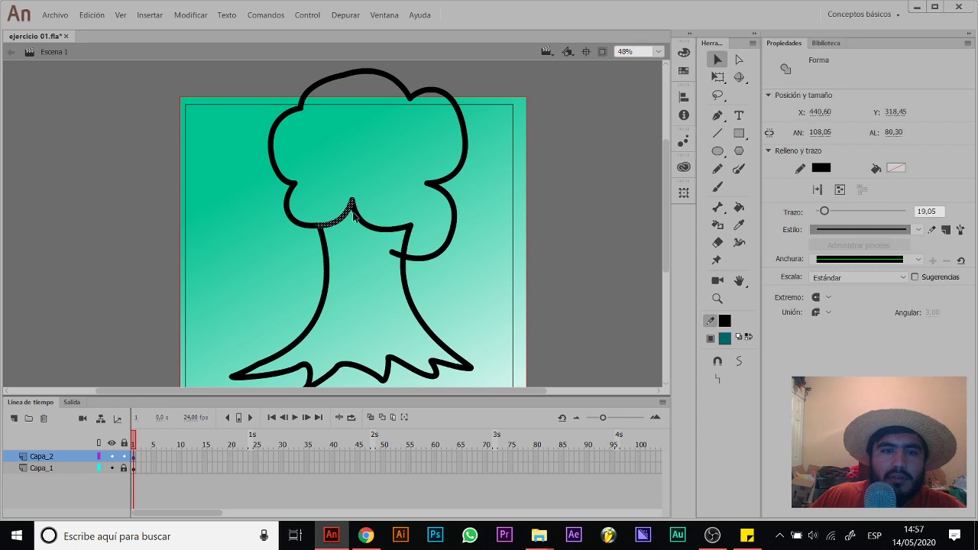
left_click(391, 81)
key("ctrl+z")
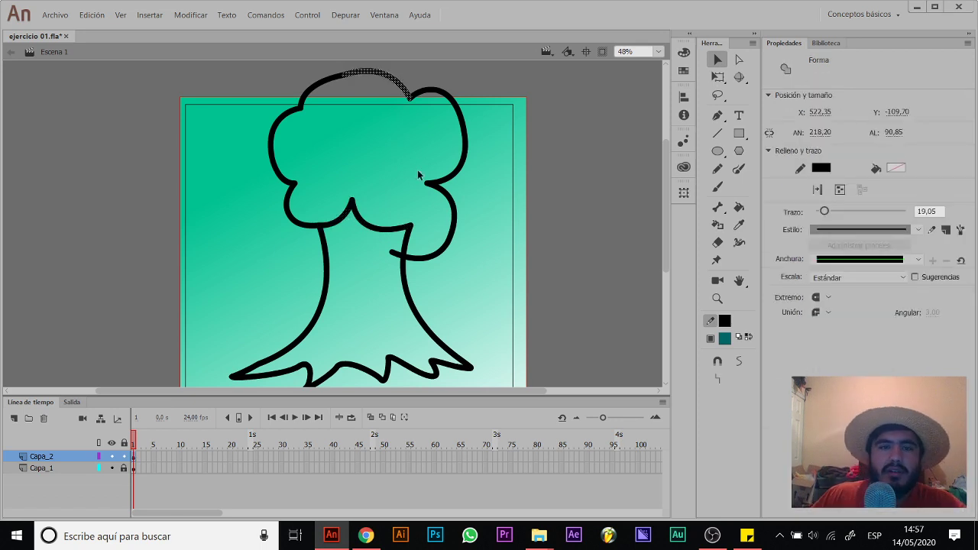
Step: Delete the short stroke end of the crown that overhangs inside the trunk's right edge
left_click(394, 258)
left_click(393, 258)
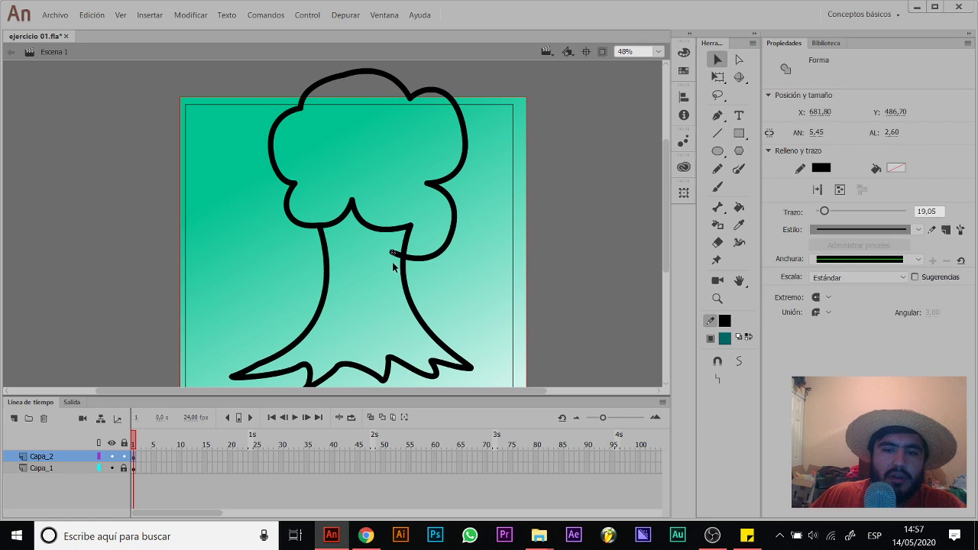
left_click(396, 260)
left_click(398, 259)
left_click(435, 240)
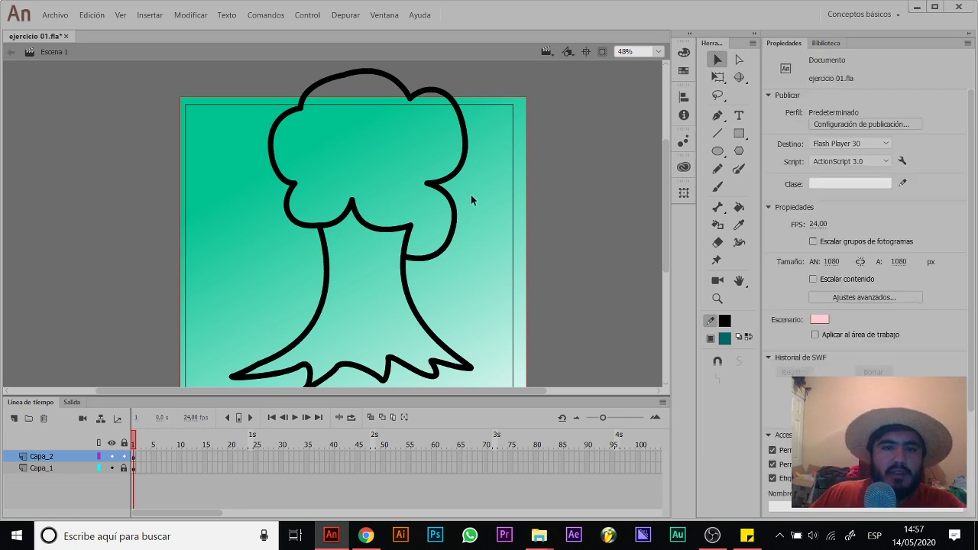
Step: Select the whole tree drawing and delete it from the stage
left_click_drag(499, 73, 130, 387)
key("Delete")
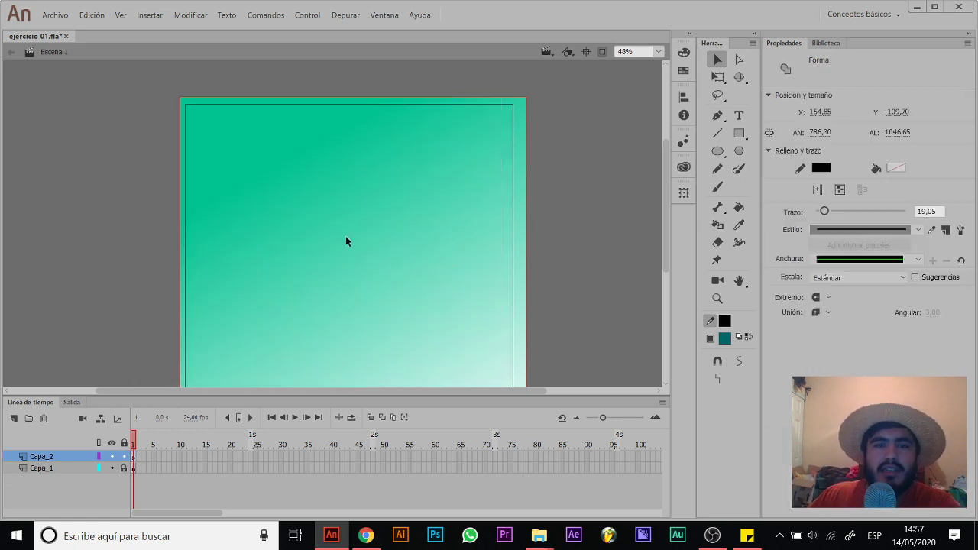
left_click(723, 118)
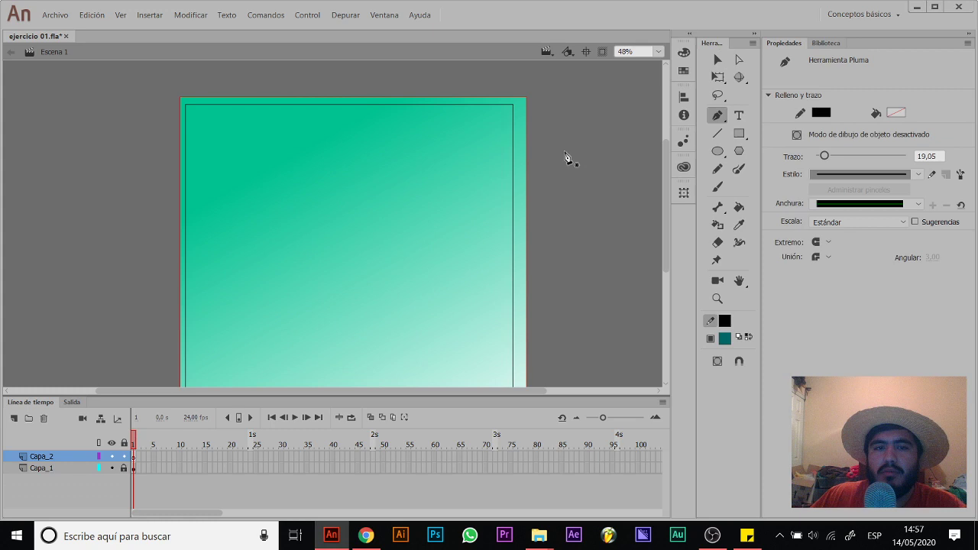
Step: Draw a large circle with a black stroke near the stage's centre and delete its teal fill
left_click(717, 151)
left_click_drag(247, 160, 428, 340)
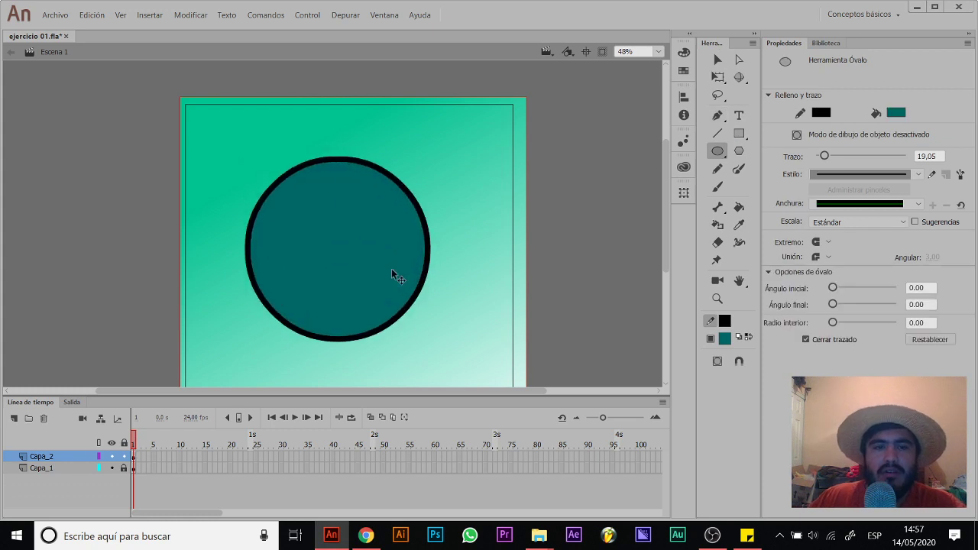
key("v")
left_click(383, 247)
key("Delete")
Step: Draw a V-shaped Pen path with its vertex near the circle's centre and both ends crossing the right edge
key("p")
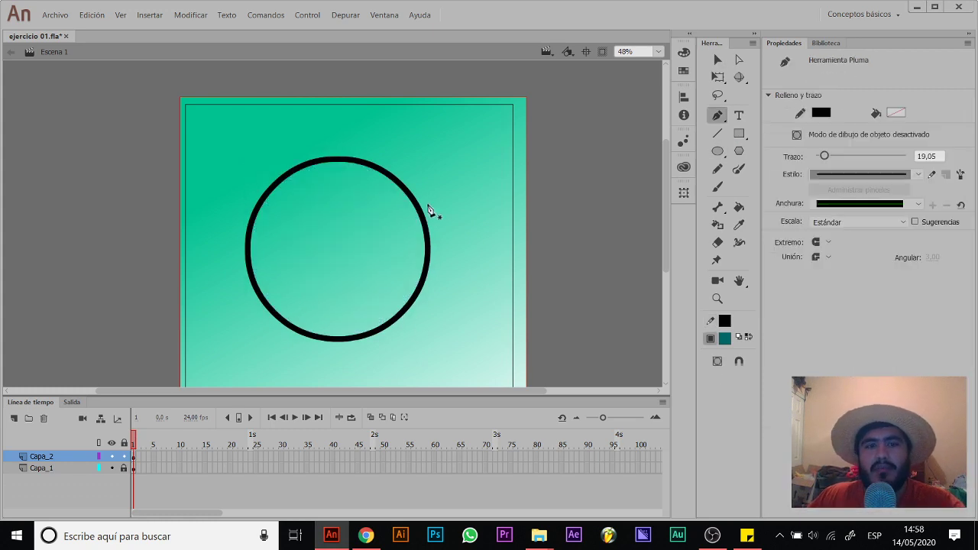
left_click(433, 199)
left_click(345, 250)
left_click(441, 314)
Step: Delete the circle's arc between the two lines and both line ends outside it, leaving a Pac-Man outline
key("v")
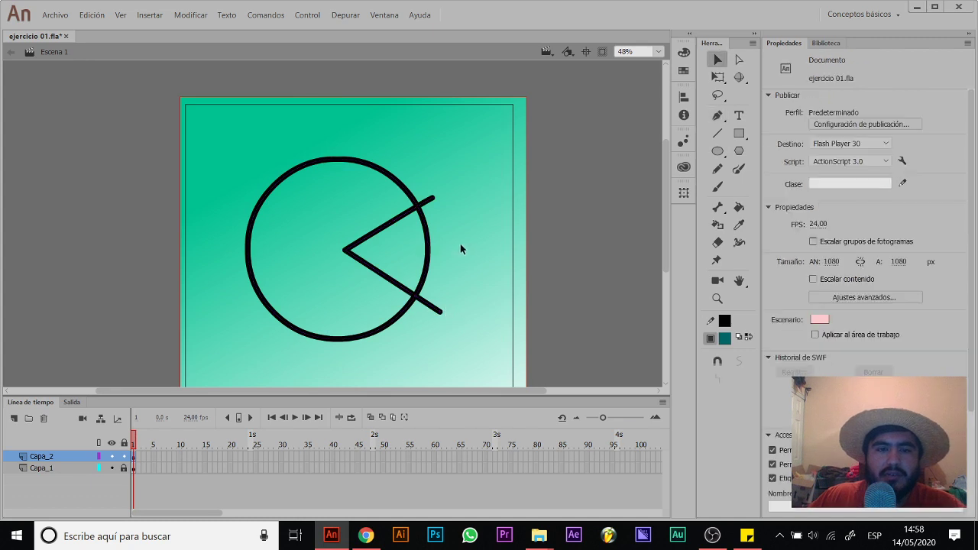
left_click(428, 260)
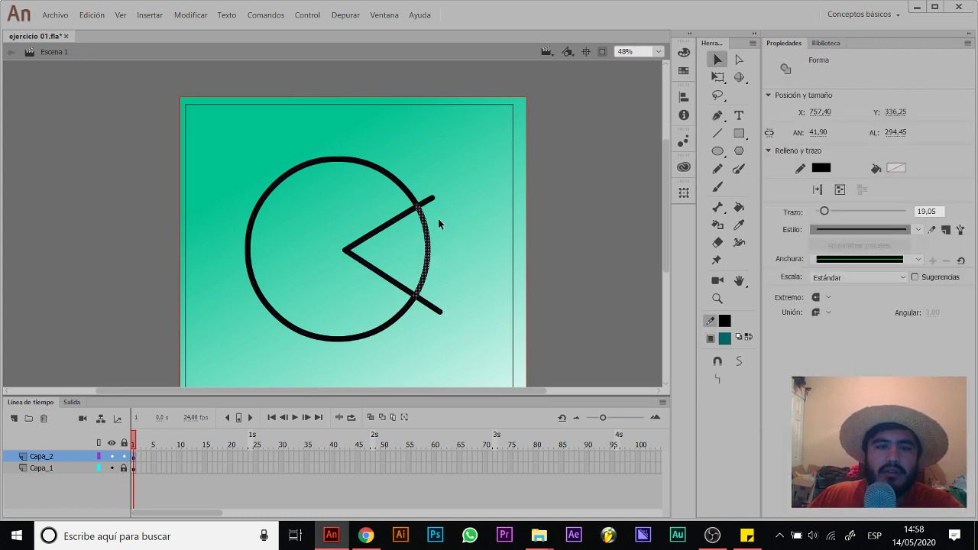
key("Delete")
left_click(428, 201)
key("Delete")
left_click(434, 308)
key("Delete")
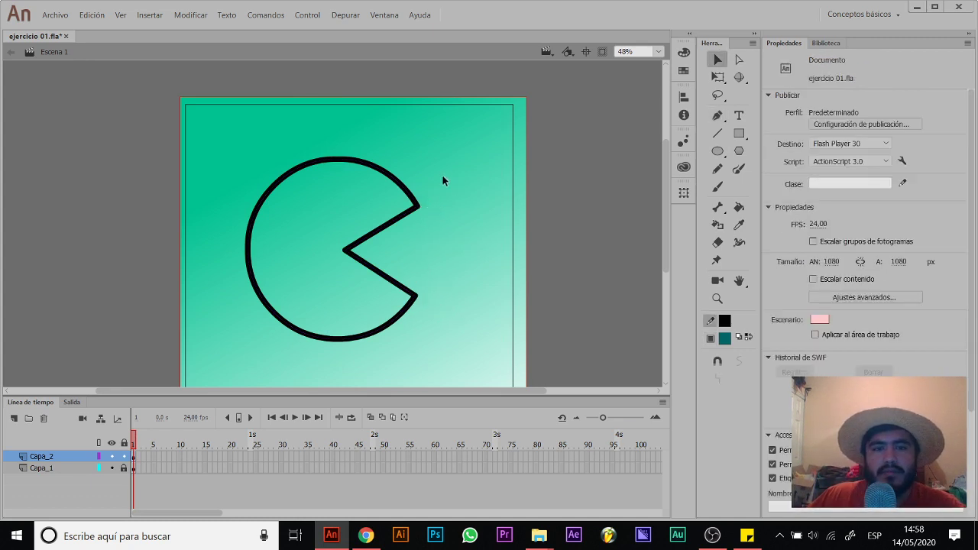
Step: Replace the Pac-Man outline with a teal-filled, black-stroked rectangle about 627 by 694 px
left_click_drag(445, 134, 190, 388)
key("Delete")
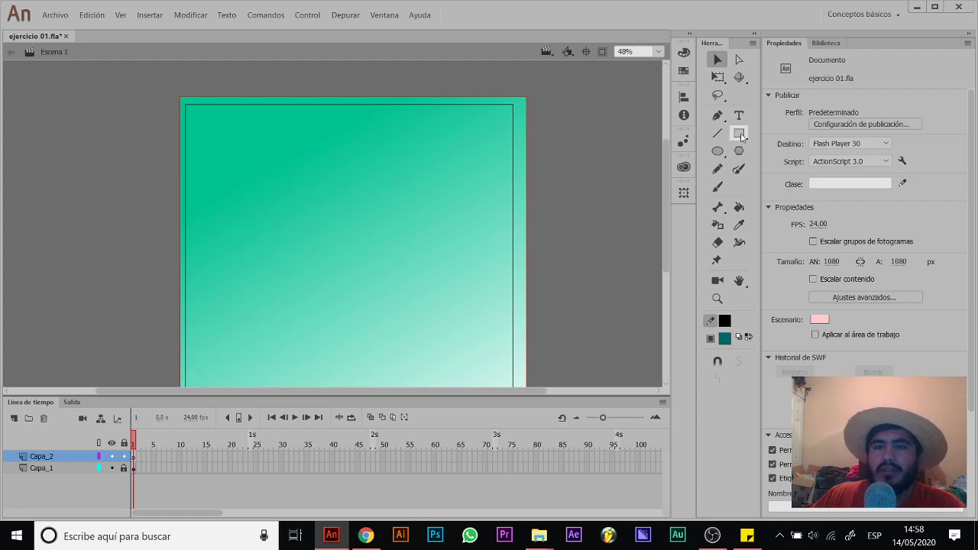
left_click(739, 134)
left_click_drag(246, 147, 440, 362)
key("v")
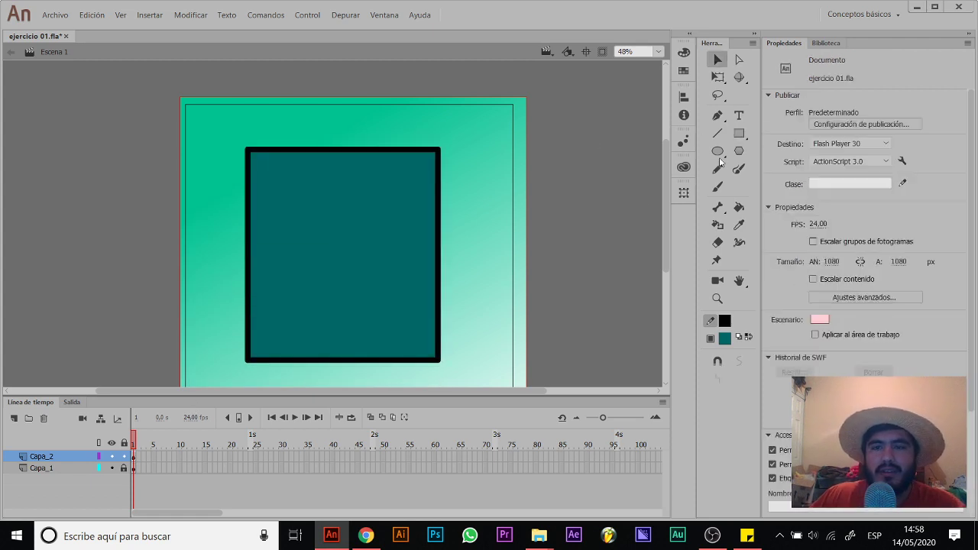
Step: Draw a circle with no fill and a black stroke overlapping the rectangle's upper-right corner
left_click(718, 152)
left_click(729, 339)
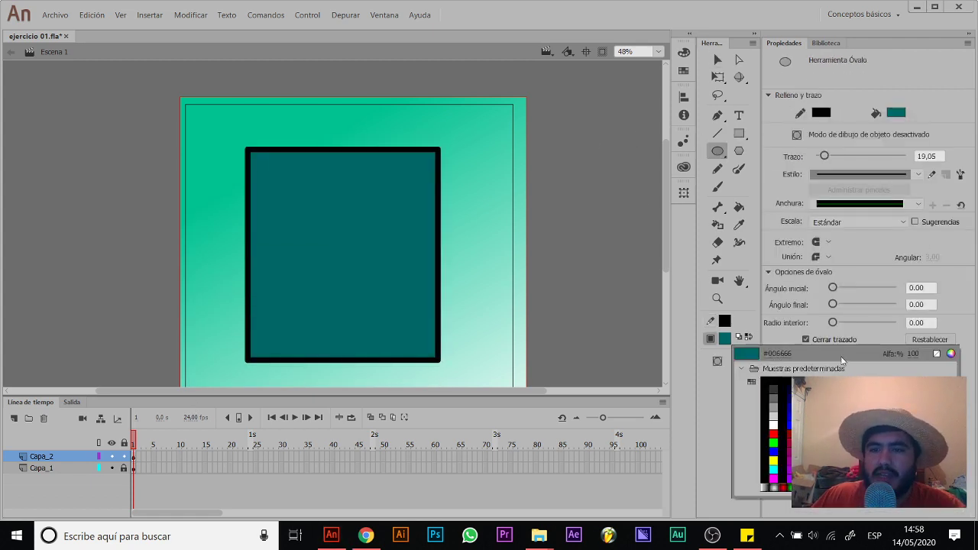
left_click(937, 353)
left_click_drag(477, 108, 318, 265)
Step: Cut a concave notch in the rectangle by deleting the circle's outer arc, the enclosed fill and the corner's two stroke segments
key("v")
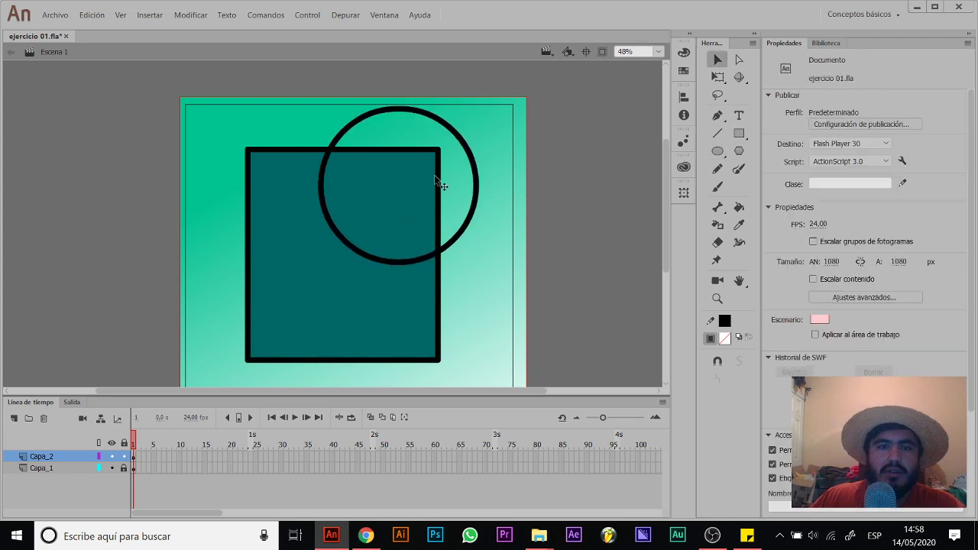
left_click(420, 113)
key("Delete")
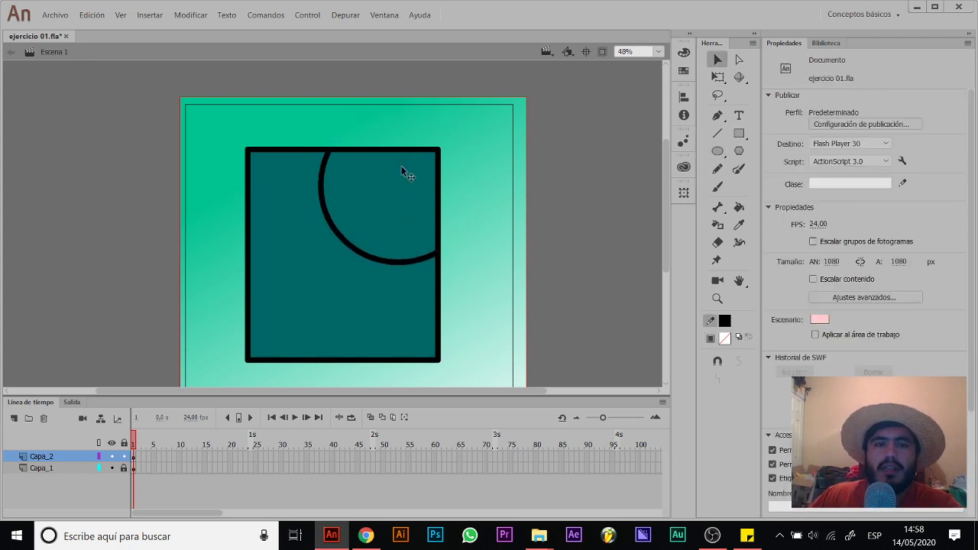
left_click(405, 171)
key("Delete")
left_click(415, 150)
key("Delete")
double_click(438, 167)
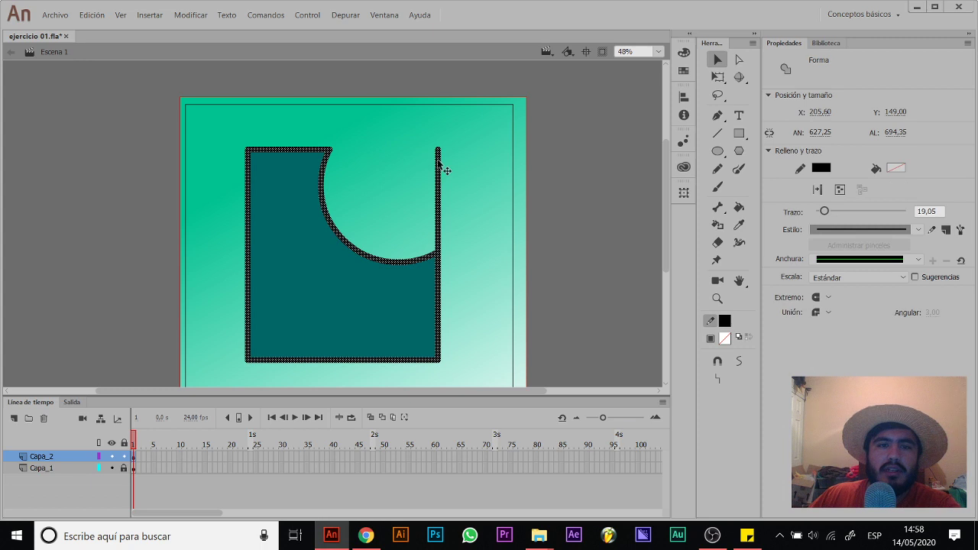
left_click(438, 164)
key("Delete")
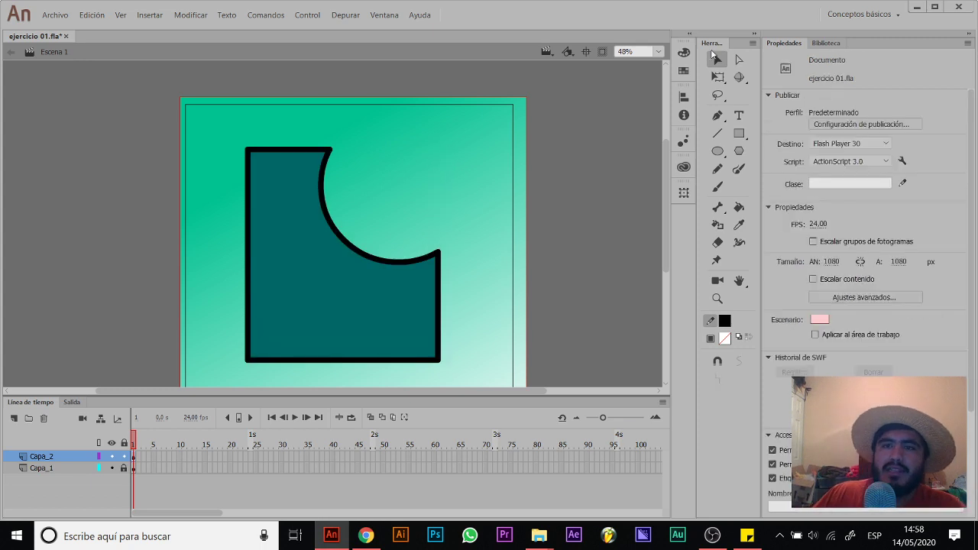
Step: Try drawing a small unfilled oval across the notched shape's lower-left edge and undo it
left_click(718, 151)
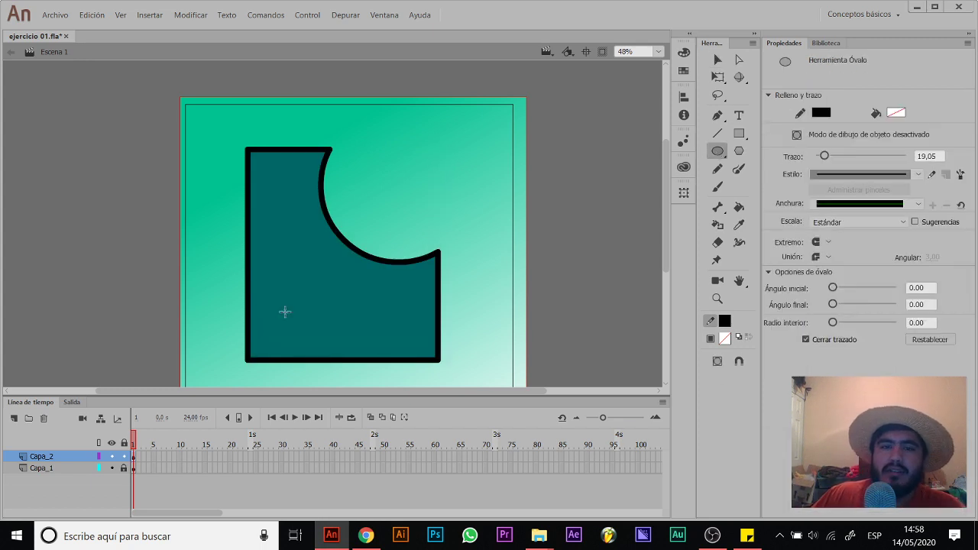
left_click_drag(195, 294, 268, 357)
key("ctrl+z")
scroll(334, 236, "down", 1)
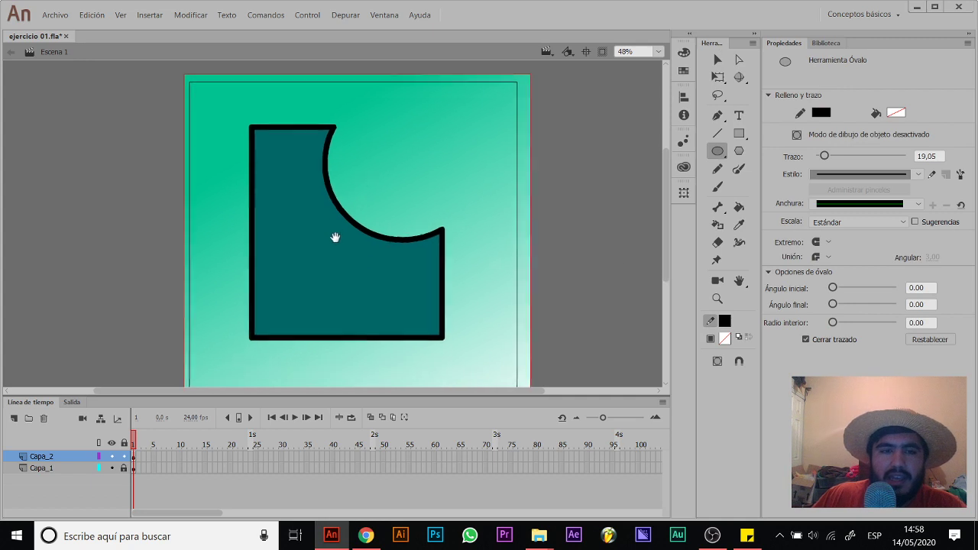
left_click_drag(428, 212, 417, 188)
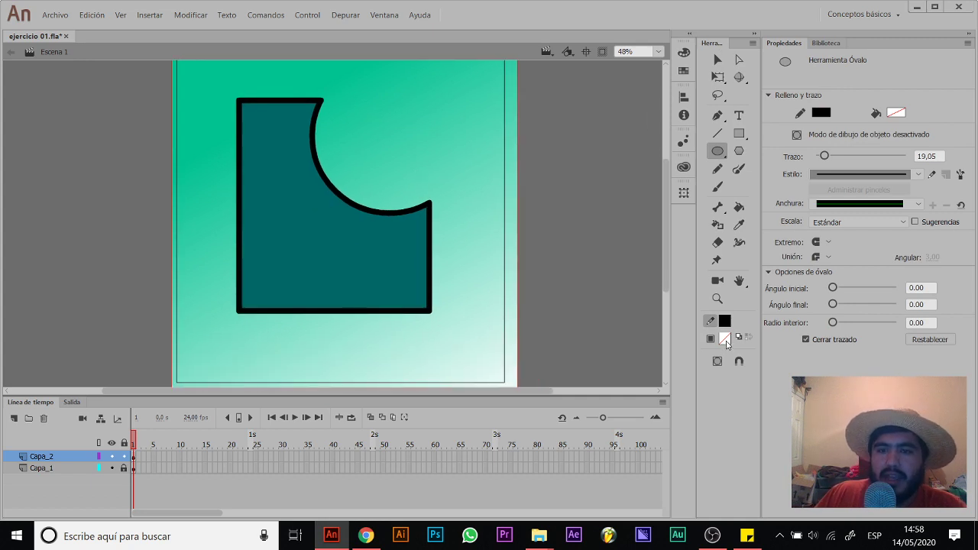
Step: Keep the Oval tool's stroke colour black (#000000) and set its fill to no colour
left_click(725, 322)
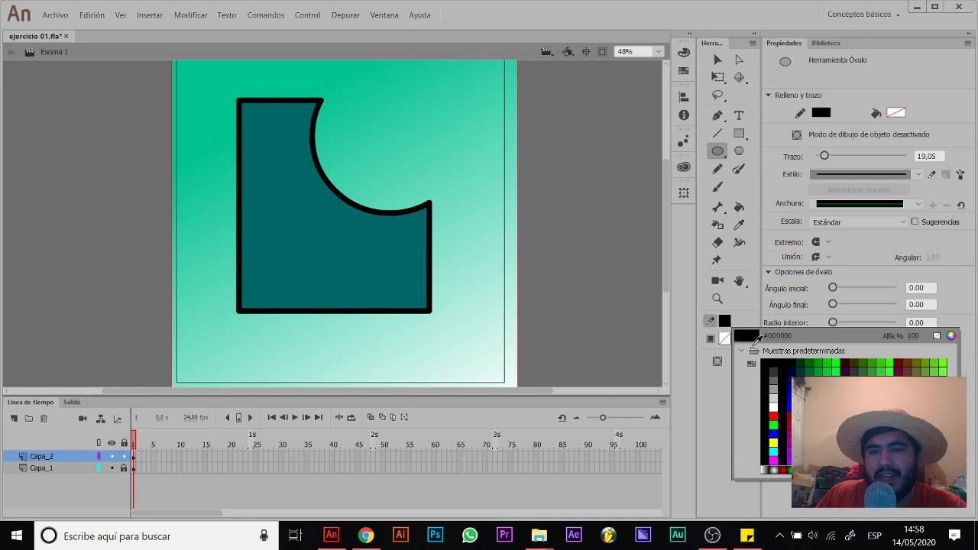
left_click(751, 342)
left_click(726, 339)
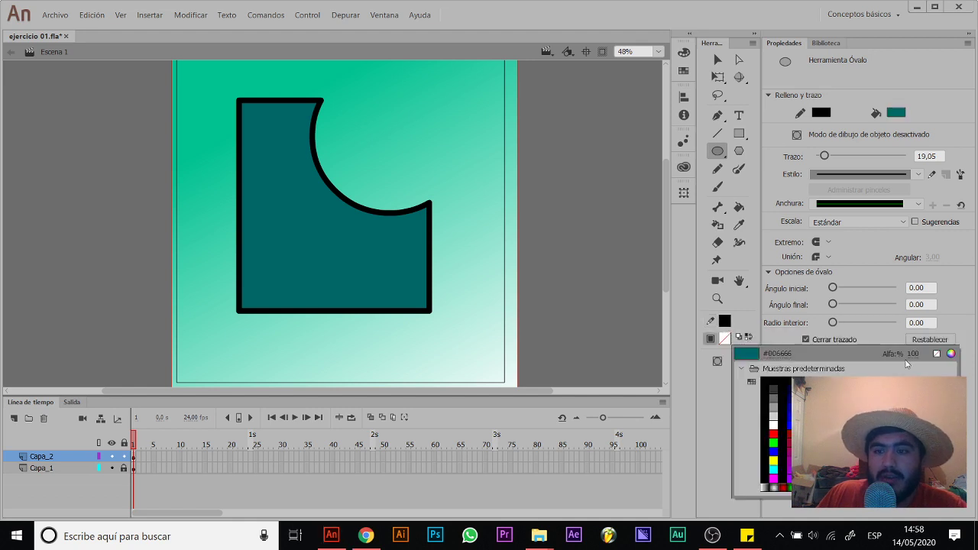
left_click(937, 354)
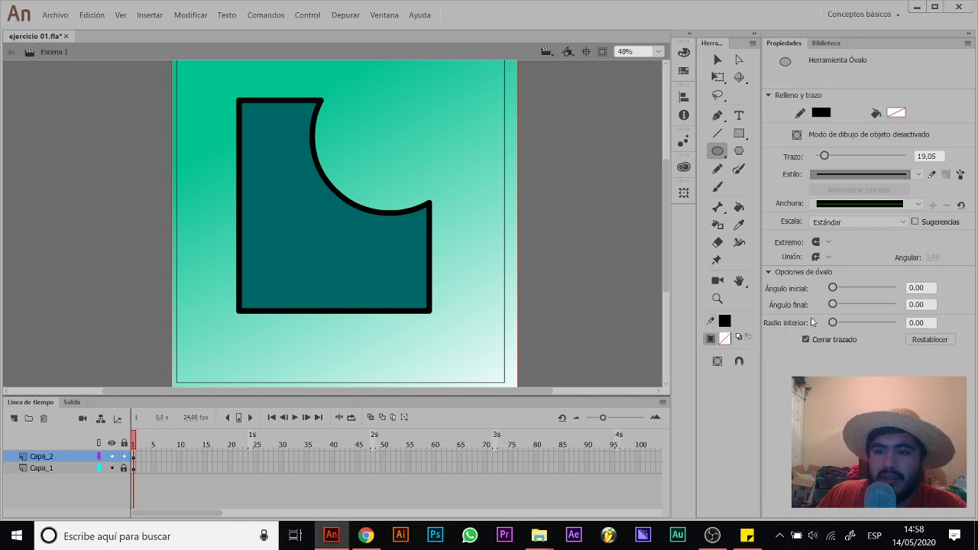
Step: Set the fill colour to #669999 and draw a black-stroked circle over the notched shape's lower-left corner
left_click(728, 338)
left_click(753, 428)
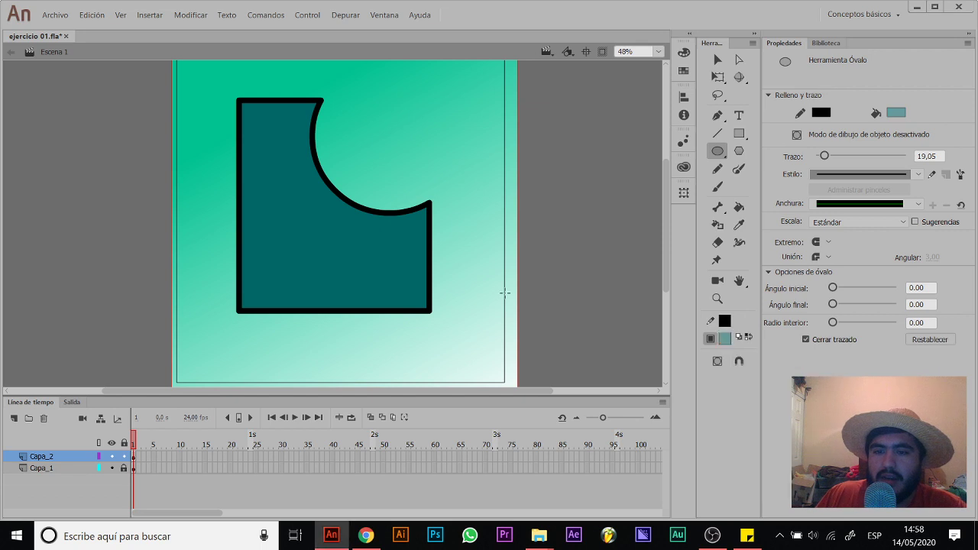
left_click_drag(194, 219, 352, 382)
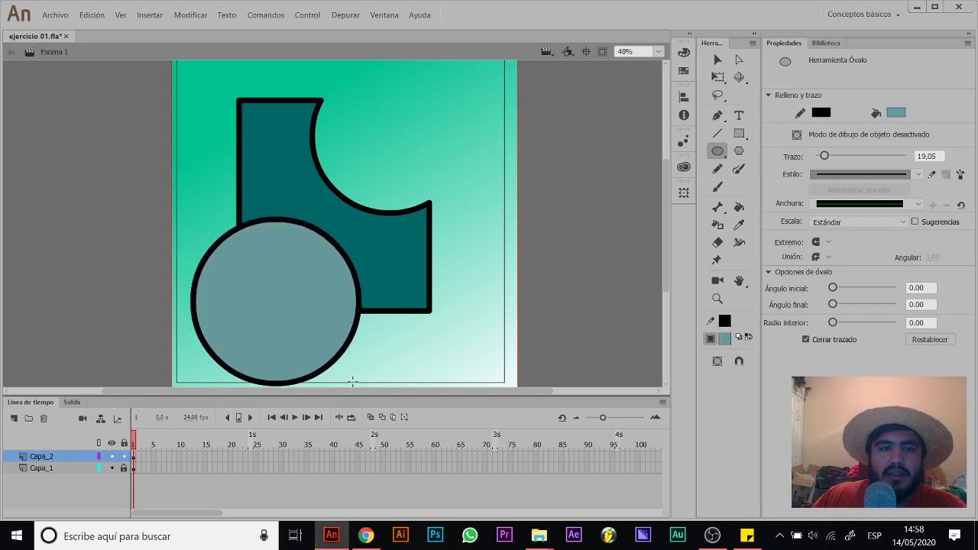
Step: Cut a concave notch in the shape's lower-left corner by deleting the circle's fill and its outer arc
key("v")
left_click(325, 333)
key("Delete")
left_click(348, 345)
key("Delete")
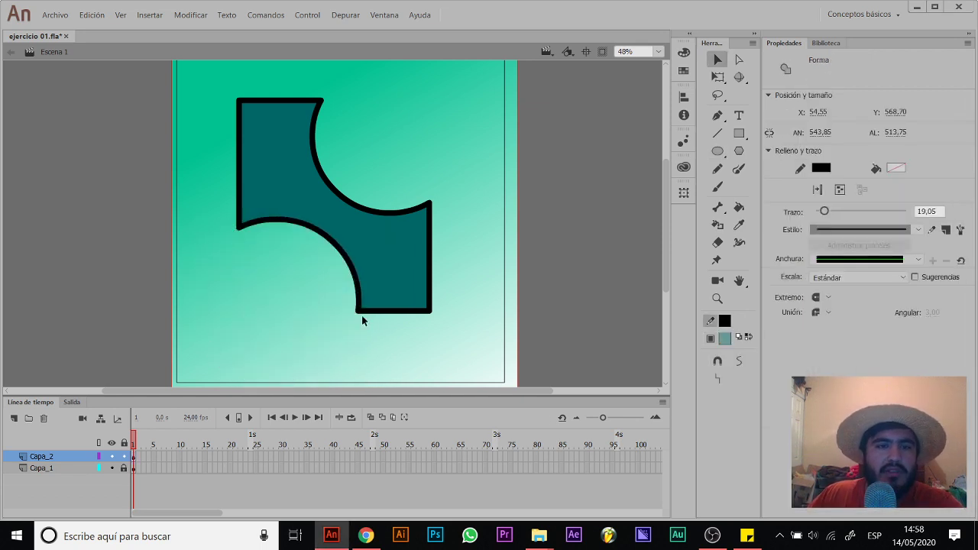
Step: Delete the entire notched shape from Capa_2
left_click_drag(451, 109, 168, 378)
key("Delete")
Step: Try drawing two overlapping circles with no fill and a black stroke, and undo both
left_click(717, 150)
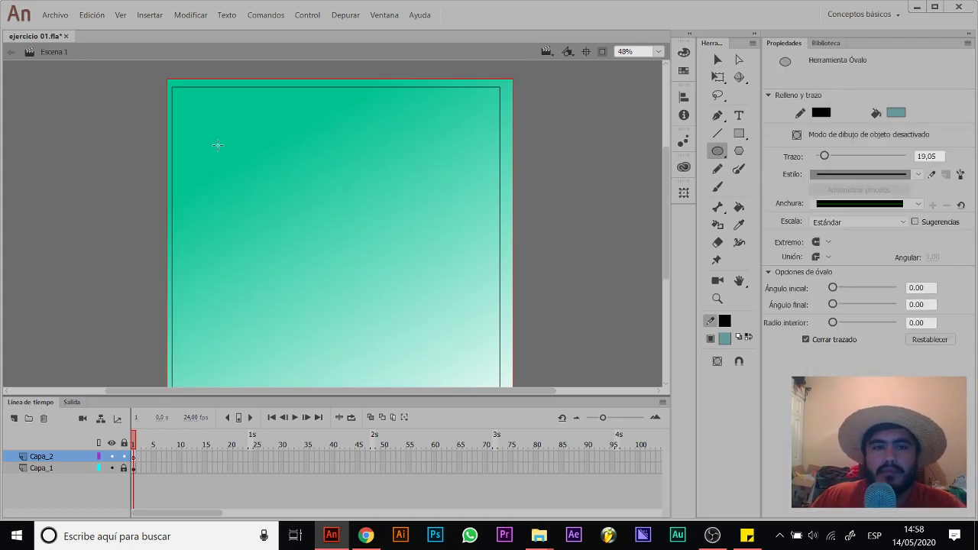
left_click(724, 339)
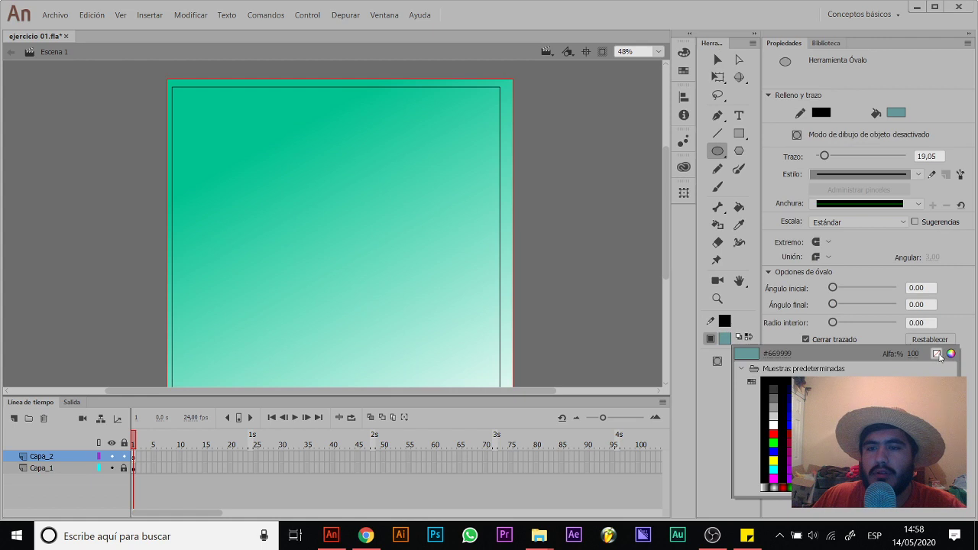
left_click(939, 354)
left_click_drag(208, 142, 366, 298)
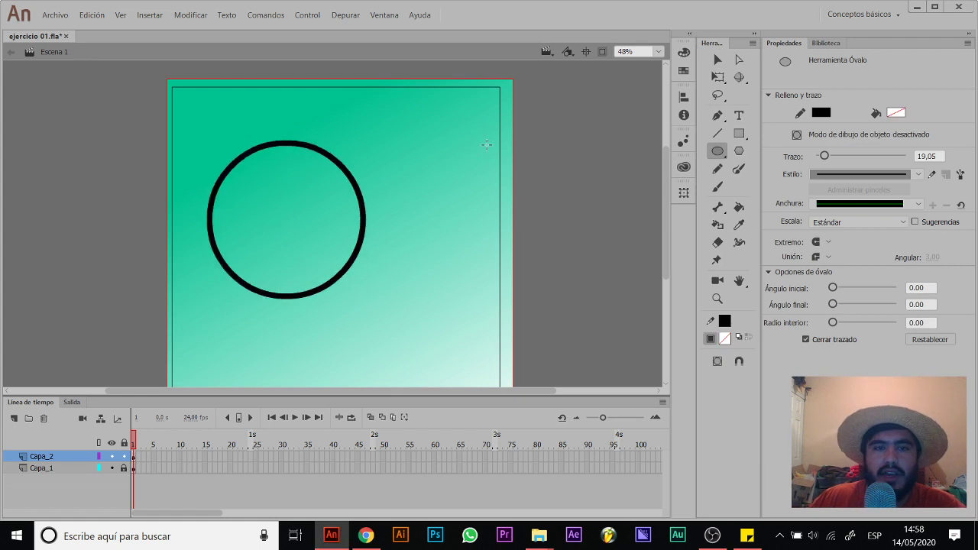
left_click_drag(495, 133, 312, 316)
key("v")
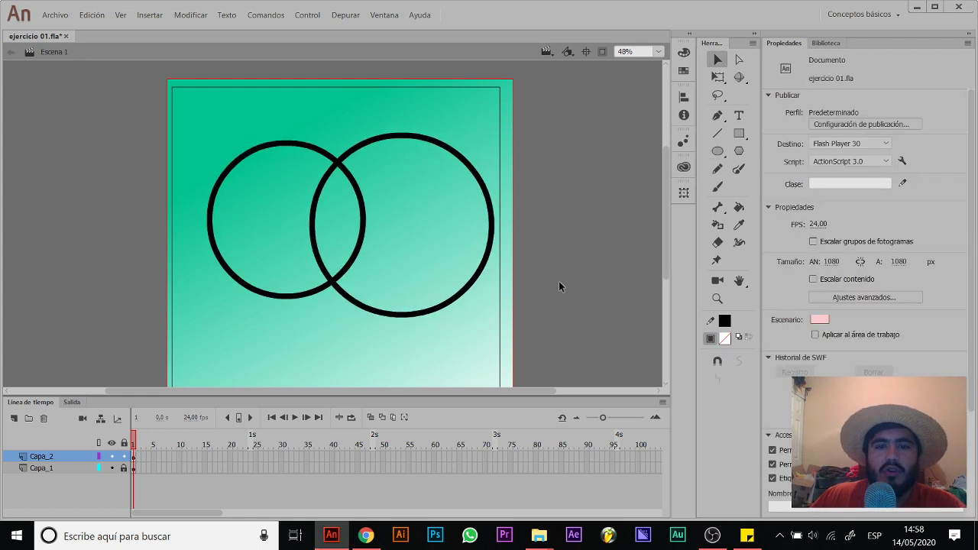
key("ctrl+z")
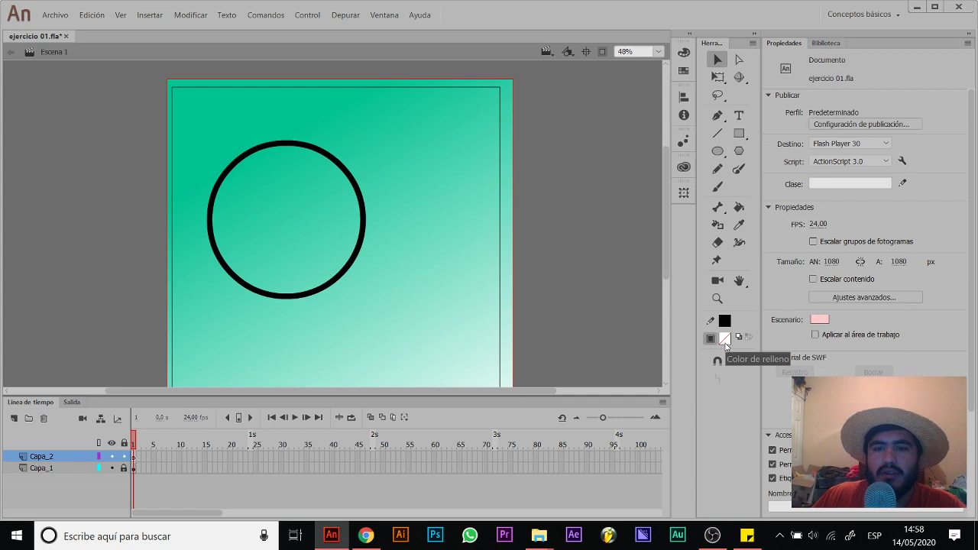
key("ctrl+z")
Step: Set a blue fill and draw two overlapping black-stroked circles side by side, the second one larger
left_click(725, 341)
left_click(810, 413)
key("o")
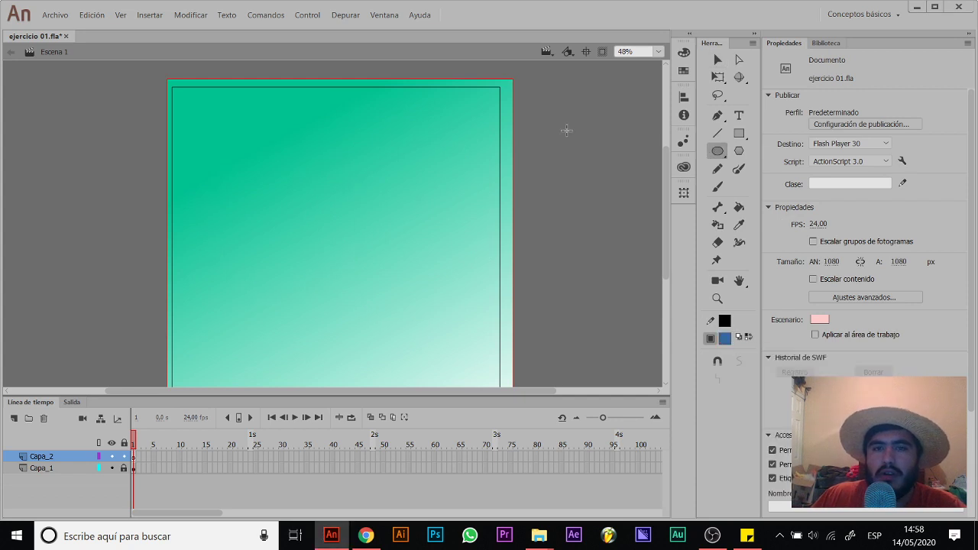
left_click_drag(180, 167, 334, 305)
left_click_drag(459, 157, 282, 335)
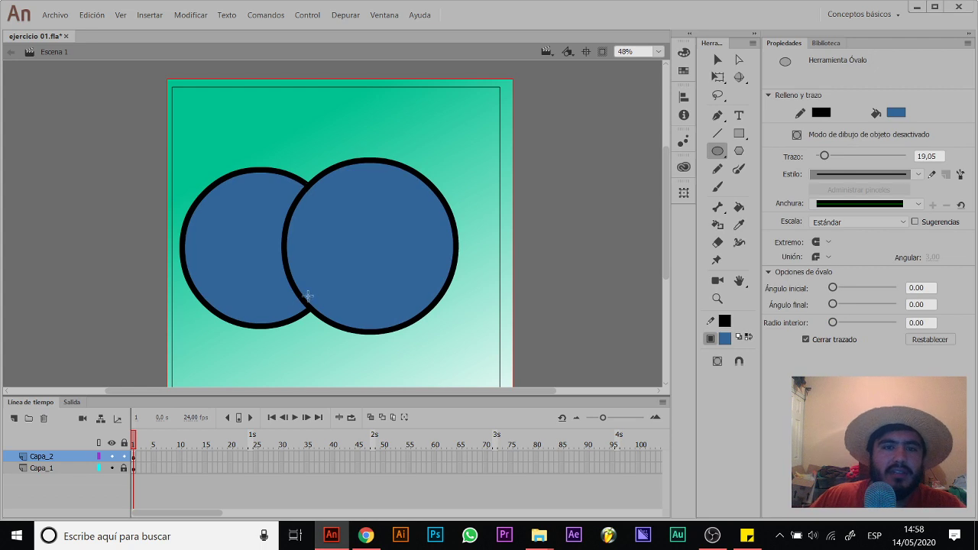
Step: Try cutting the smaller circle into a crescent by deleting the larger circle's fill and outline, and undo both deletions
key("v")
left_click(326, 219)
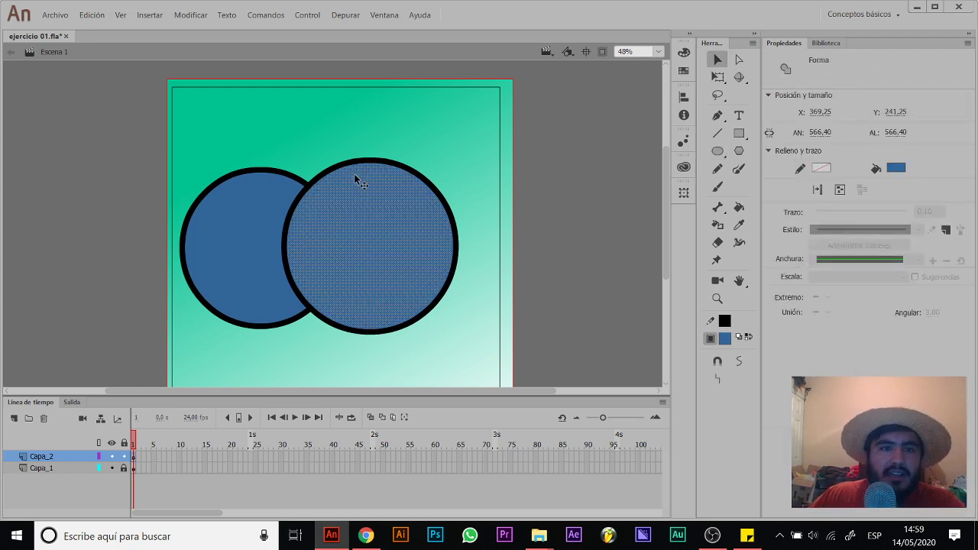
key("Delete")
left_click(356, 161)
key("Delete")
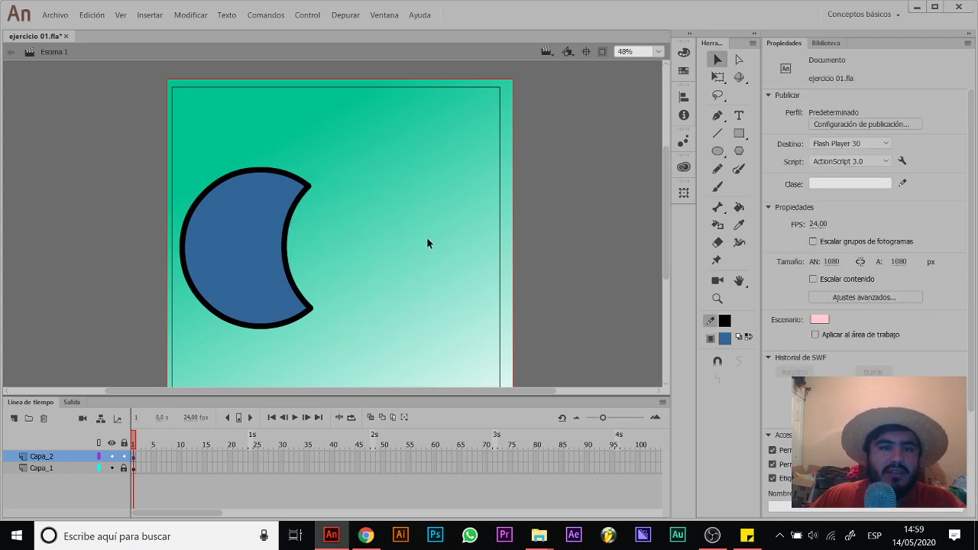
key("ctrl+z")
key("ctrl+z")
left_click(456, 99)
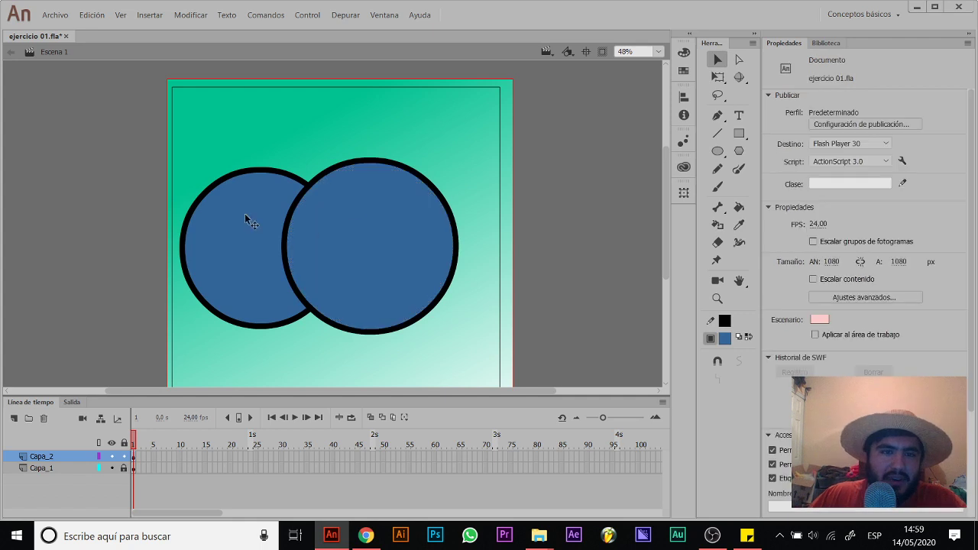
Step: Extend the row with two more overlapping blue circles beyond the larger circle, each smaller than the previous one
key("o")
left_click_drag(558, 165, 403, 321)
left_click_drag(608, 193, 506, 295)
key("v")
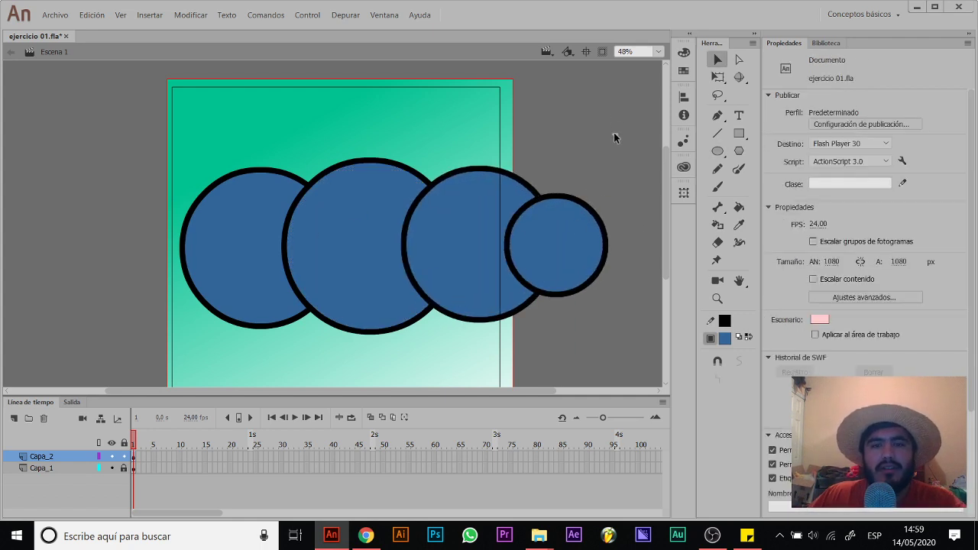
Step: Delete all the overlapping blue circles
mouse_move(624, 107)
left_mouse_down()
mouse_move(293, 333)
mouse_move(205, 353)
left_mouse_up()
key("Delete")
Step: Draw one large, nearly round blue oval with a black stroke near the middle of the stage
key("b")
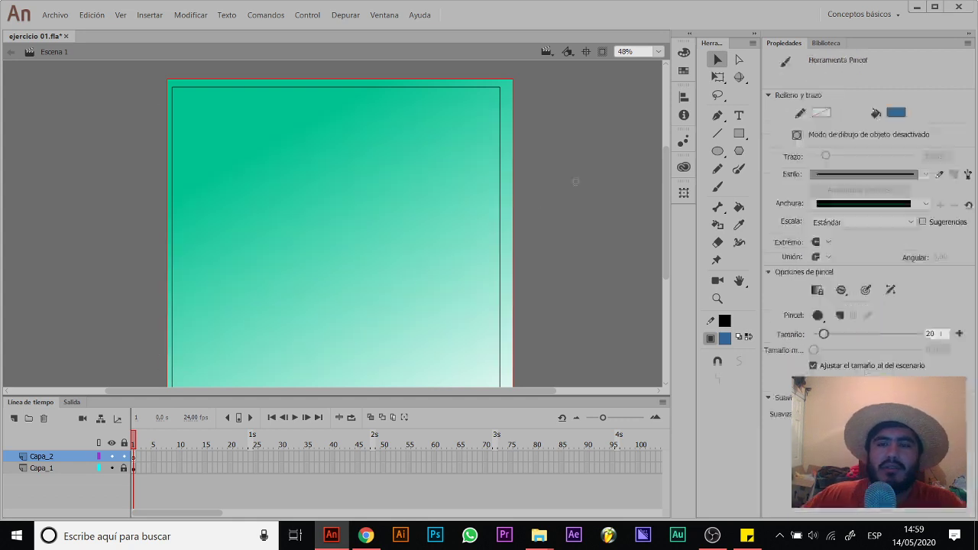
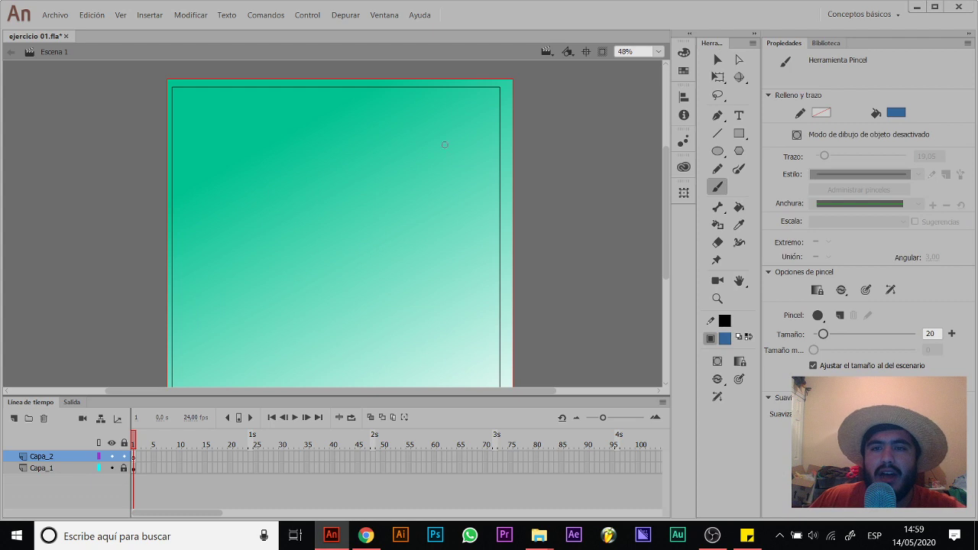
left_click(719, 116)
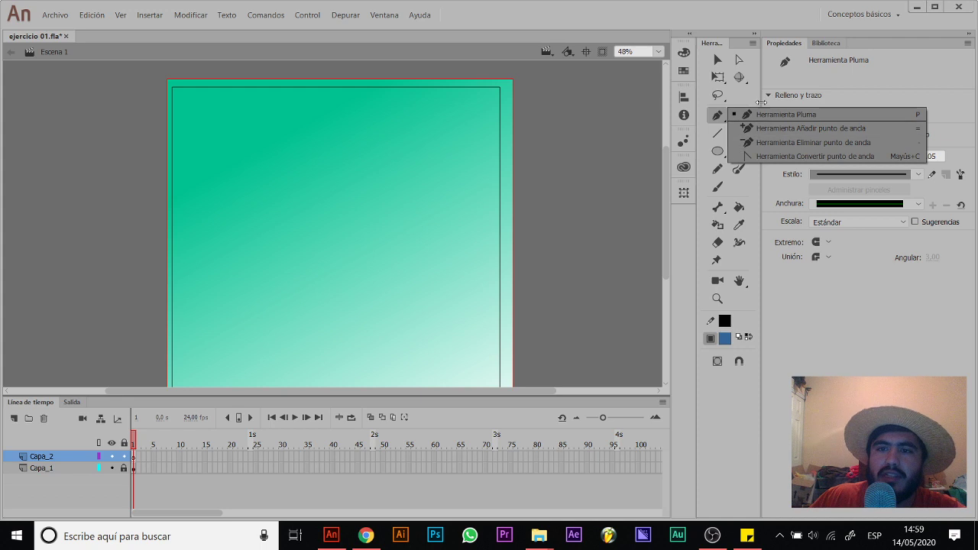
left_click(718, 150)
left_click_drag(255, 146, 419, 321)
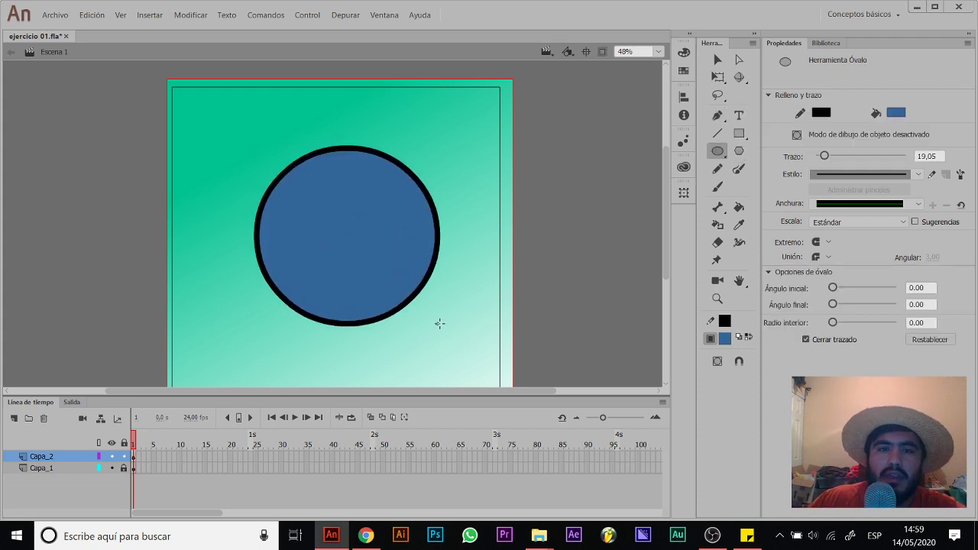
Step: Try stretching the oval's upper-right edge outward with the Selection tool and undo it
key("v")
left_click_drag(419, 202, 480, 159)
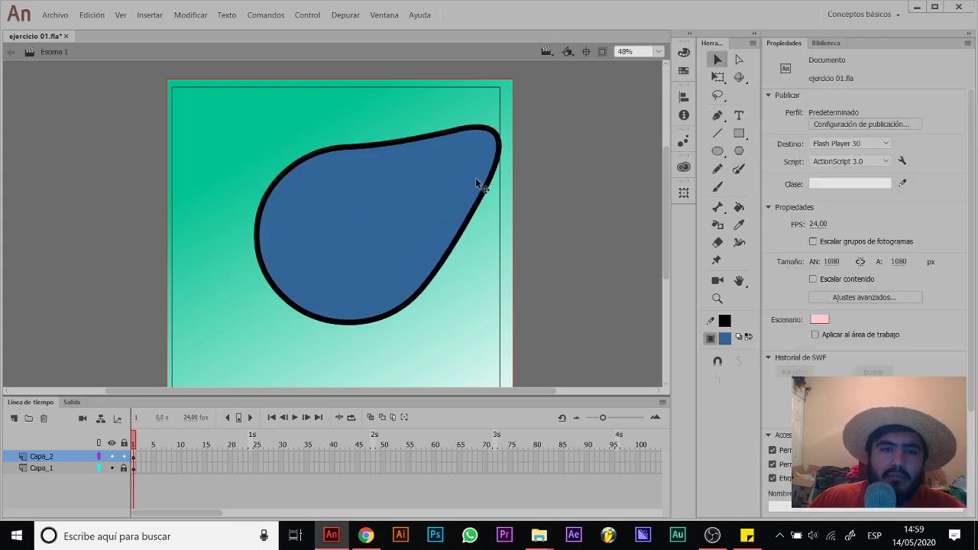
key("ctrl+z")
Step: Add two anchor points on the oval's upper-right edge with the Add Anchor Point tool
left_click(718, 119)
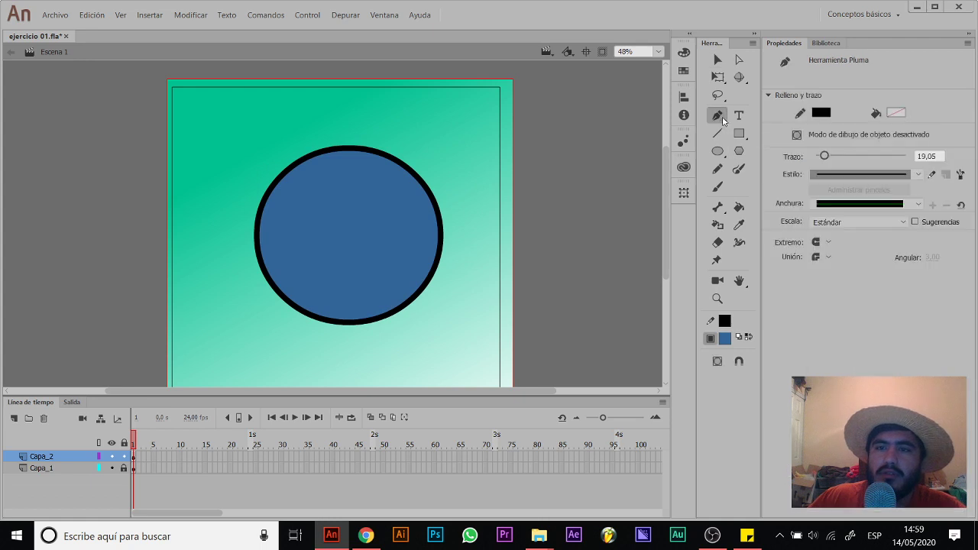
left_click(723, 117)
left_click(757, 128)
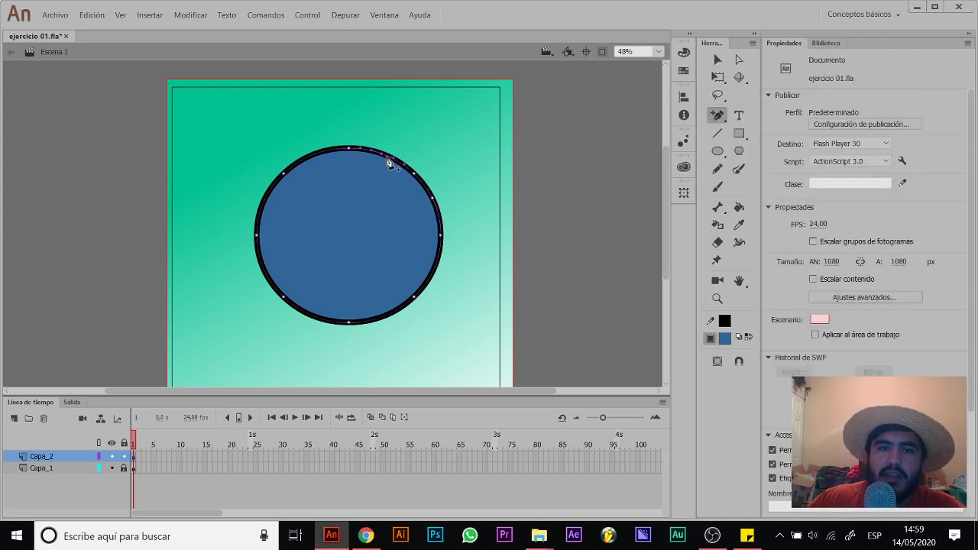
Step: Pull the two new anchor points outward into peaks with the Subselection tool and bend the lower peak to a sharp tip
key("a")
left_click_drag(382, 152, 394, 135)
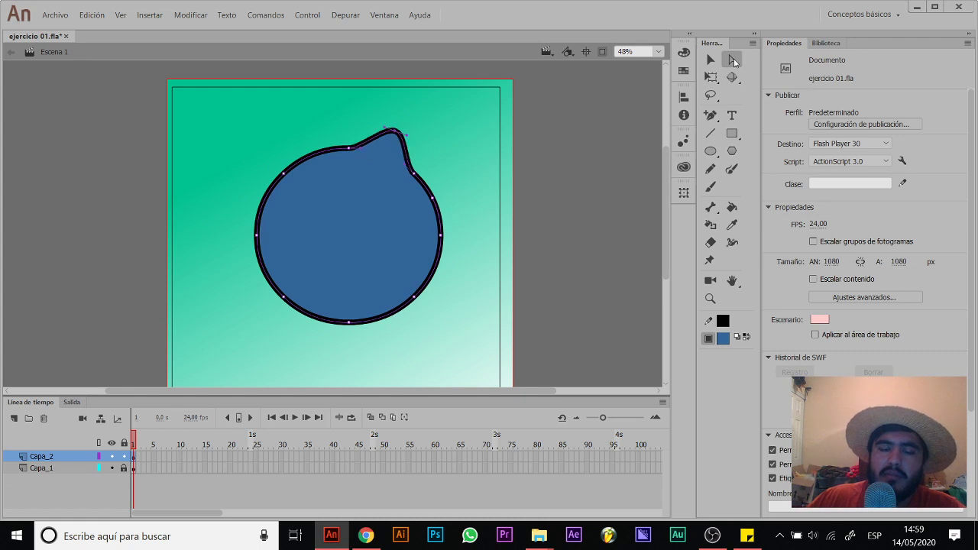
mouse_move(432, 201)
left_mouse_down()
mouse_move(453, 180)
mouse_move(416, 212)
left_mouse_up()
Step: Sharpen the upper peak by pulling its curve handle inward, and select the anchor point between the two peaks
left_click(397, 136)
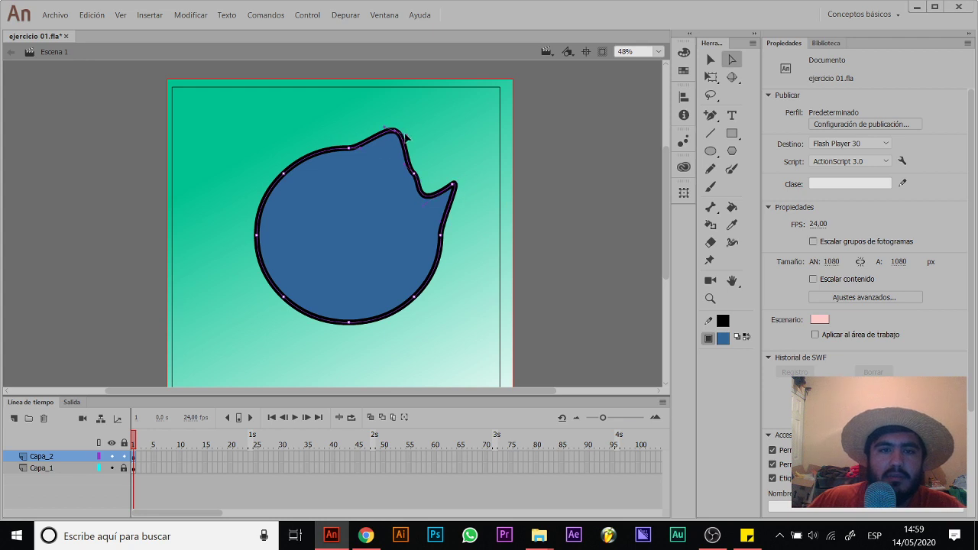
left_click_drag(384, 157, 413, 175)
left_click(416, 176)
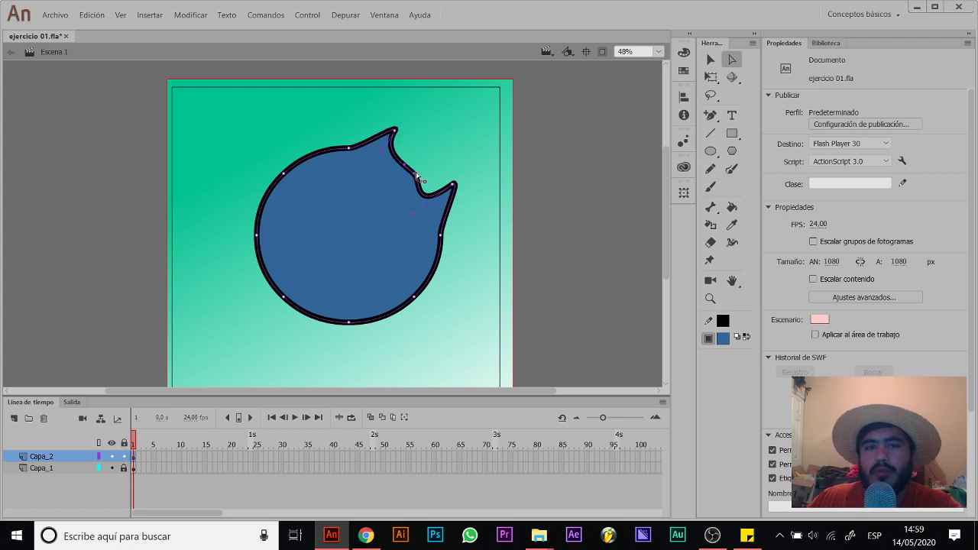
Step: Try to convert the anchor point at the blue shape's right spike into a smooth curve point, and undo it
key("v")
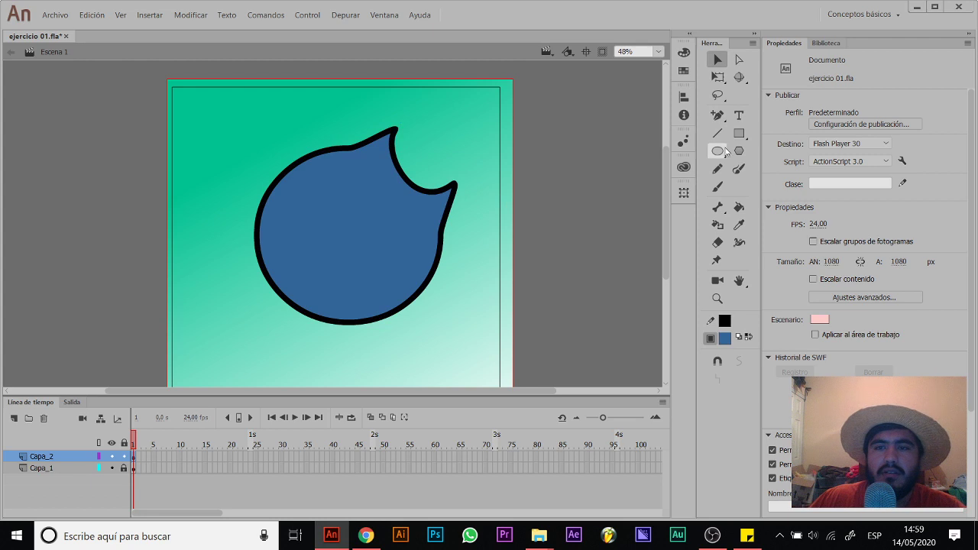
left_click_drag(723, 121, 757, 154)
left_click_drag(460, 186, 477, 240)
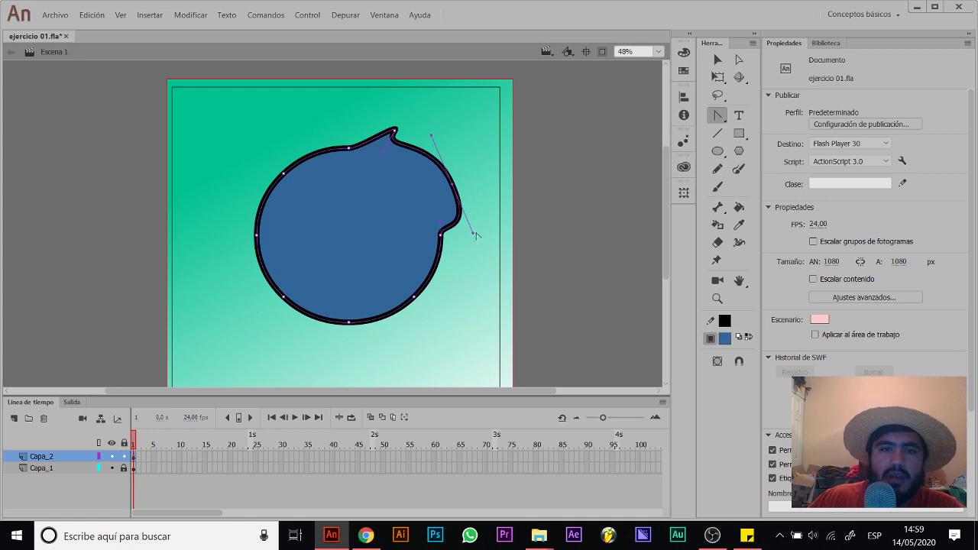
key("ctrl+z")
Step: Delete the blue spiked circle together with its outline from the stage
key("v")
left_click(416, 214)
key("Delete")
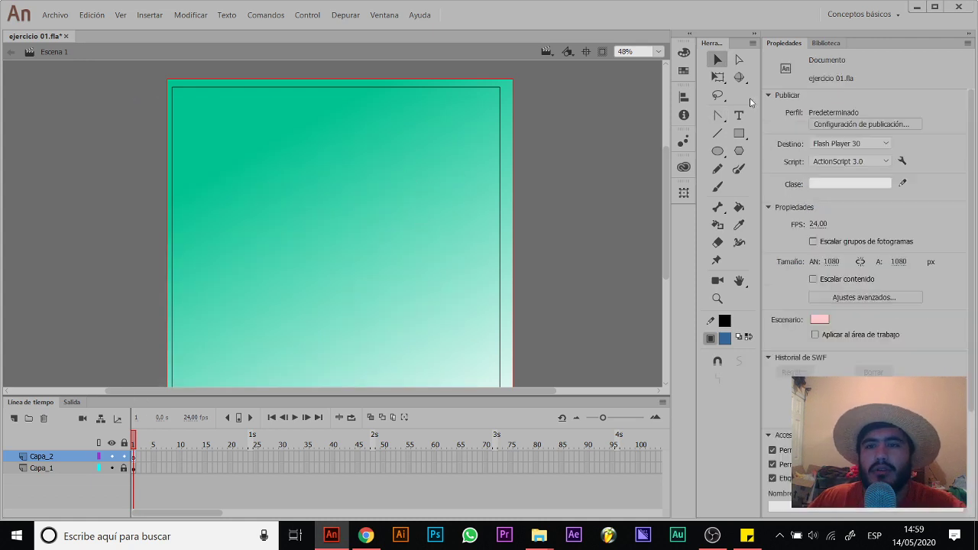
Step: Draw a blue rectangle with a black stroke on the stage and bend its top edge inward into a concave curve
left_click(739, 133)
left_click_drag(280, 160, 446, 325)
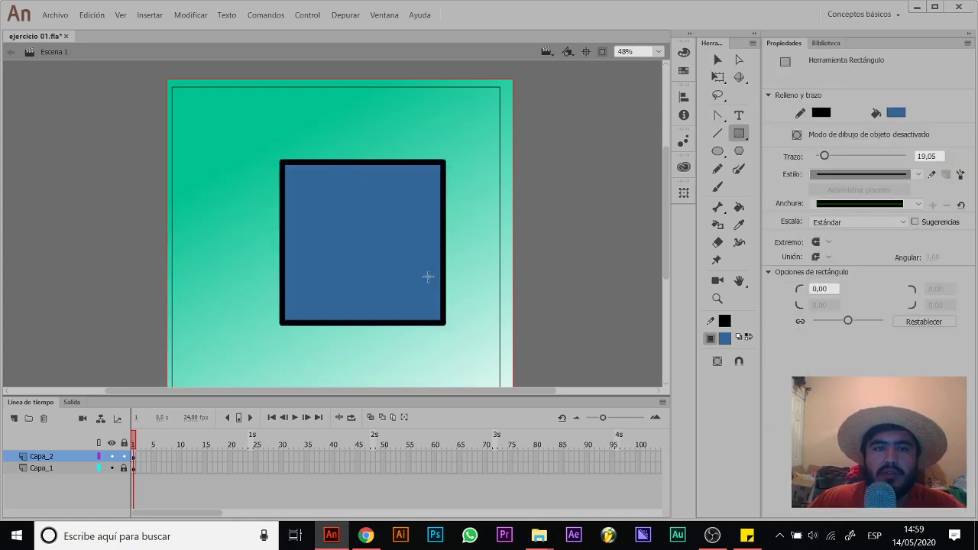
key("v")
left_click_drag(382, 167, 376, 210)
Step: Reshape the curved top edge into an S-wave by moving the handles of both upper corner anchors with the Subselection tool
left_click(737, 61)
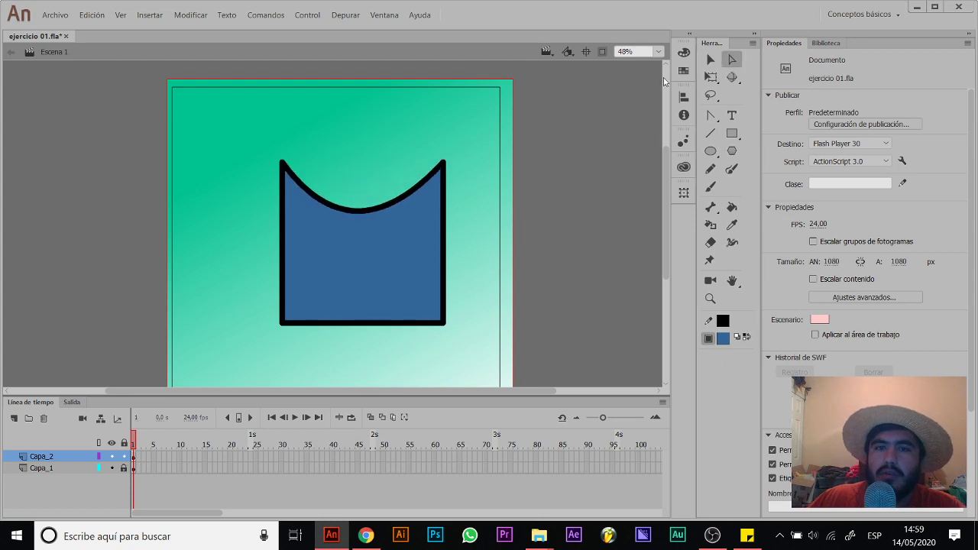
left_click(446, 167)
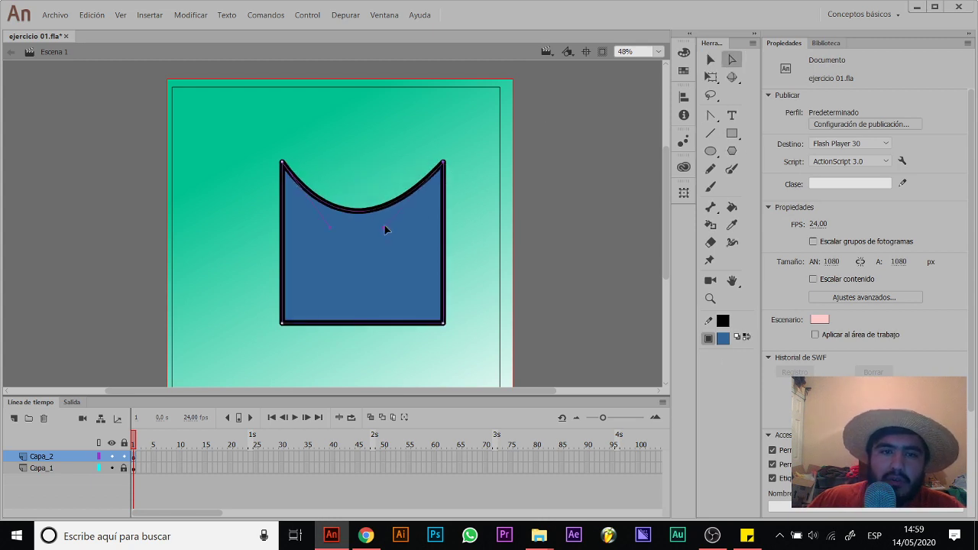
left_click_drag(384, 227, 392, 114)
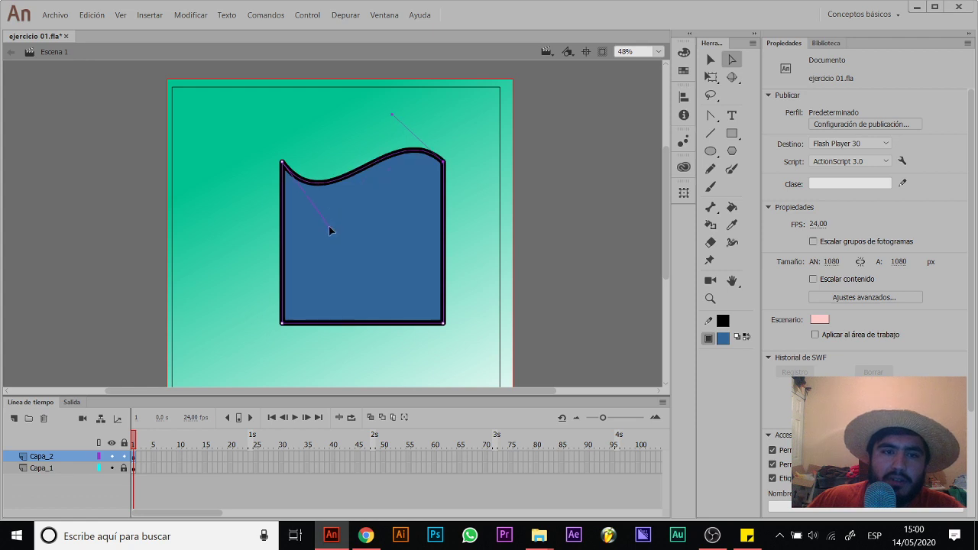
left_click_drag(330, 230, 331, 254)
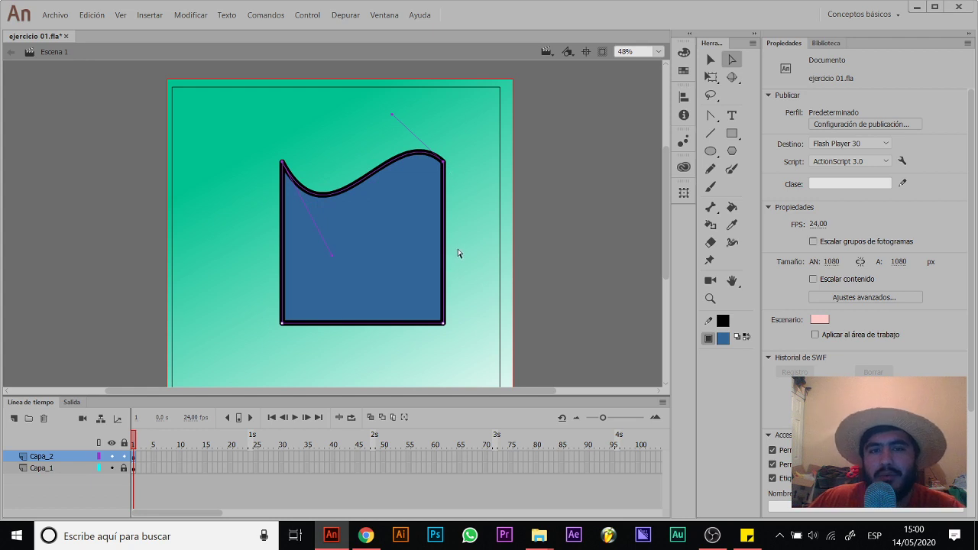
Step: Convert the upper-right corner anchor with the Convert Anchor Point tool and swing its handle inward so the right side curves inward
left_click(711, 117)
left_click(720, 117)
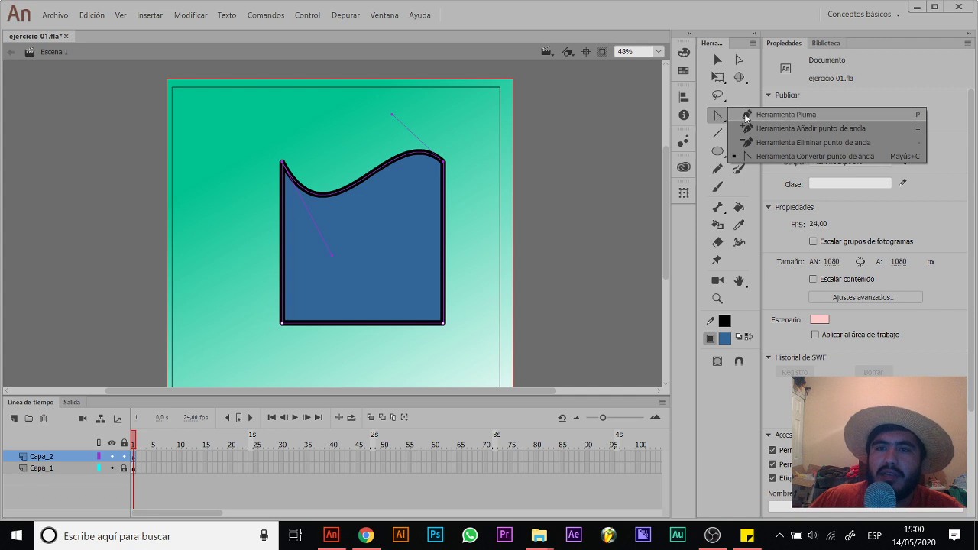
left_click(754, 157)
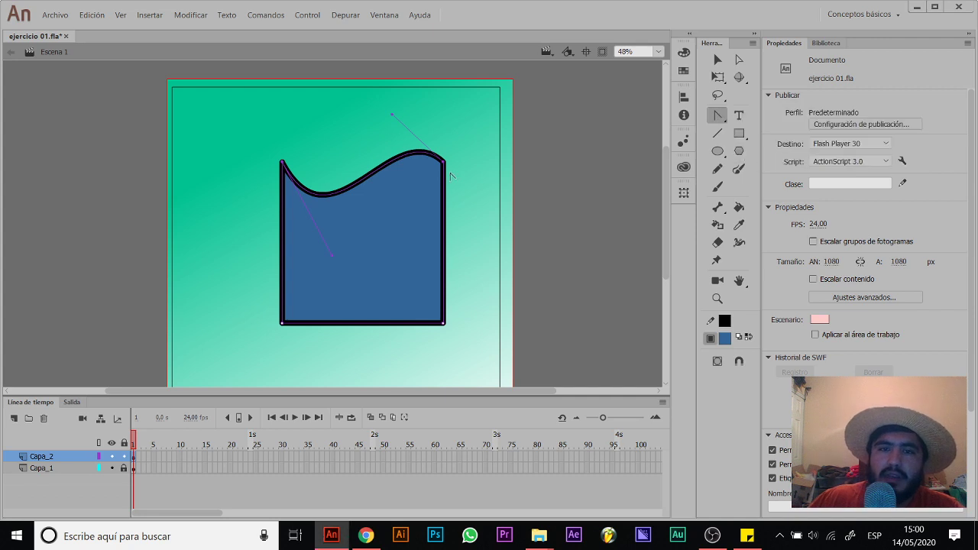
mouse_move(445, 165)
left_mouse_down()
mouse_move(497, 268)
mouse_move(486, 157)
mouse_move(461, 167)
left_mouse_up()
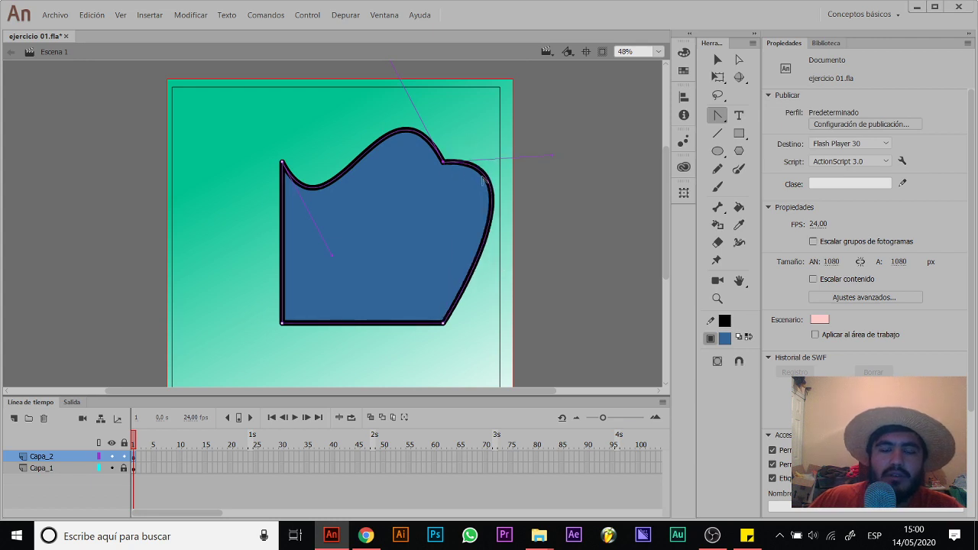
left_click_drag(556, 159, 394, 225)
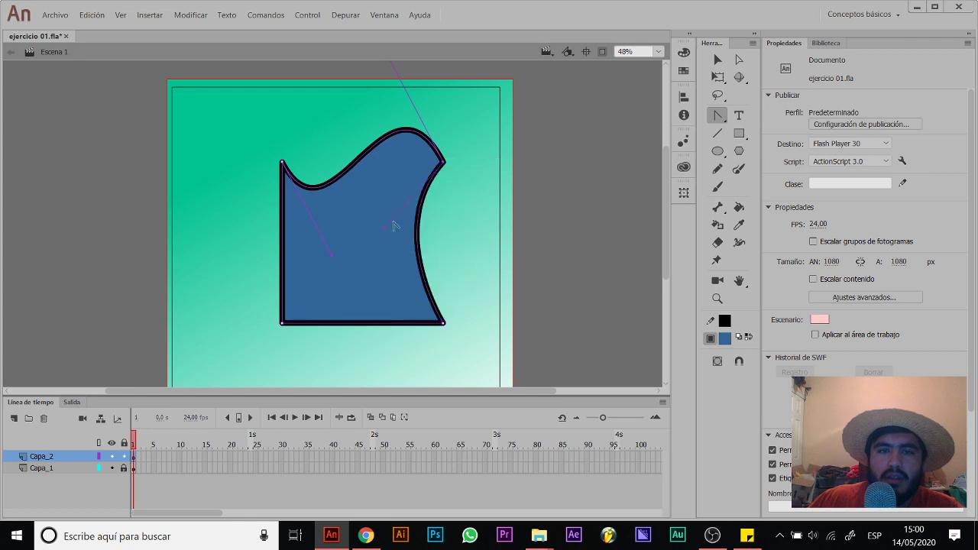
Step: Select the whole reshaped rectangle with its outline and delete it
key("v")
left_click_drag(465, 107, 238, 337)
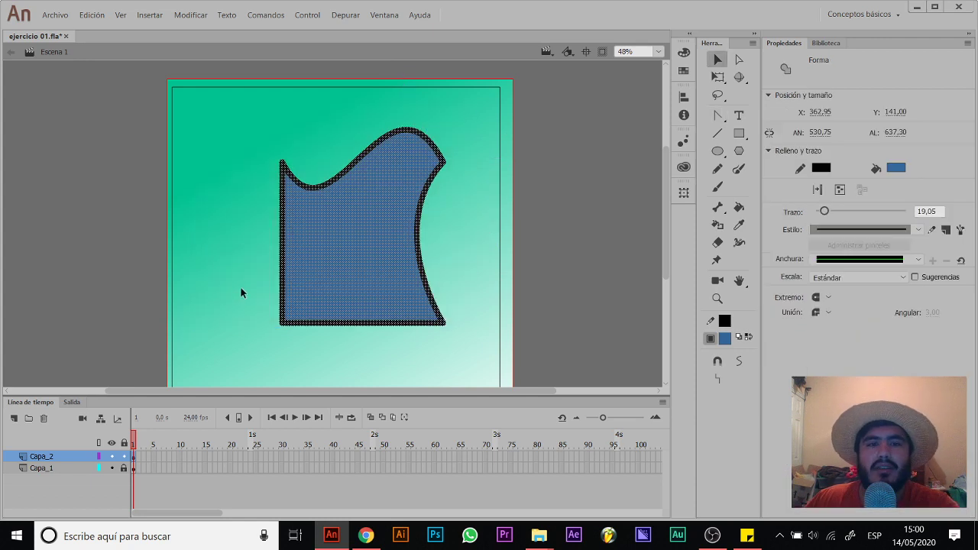
key("Delete")
Step: Draw six straight black lines with the Line tool, four crossing around a narrow quadrilateral and two forming a separate cross
key("b")
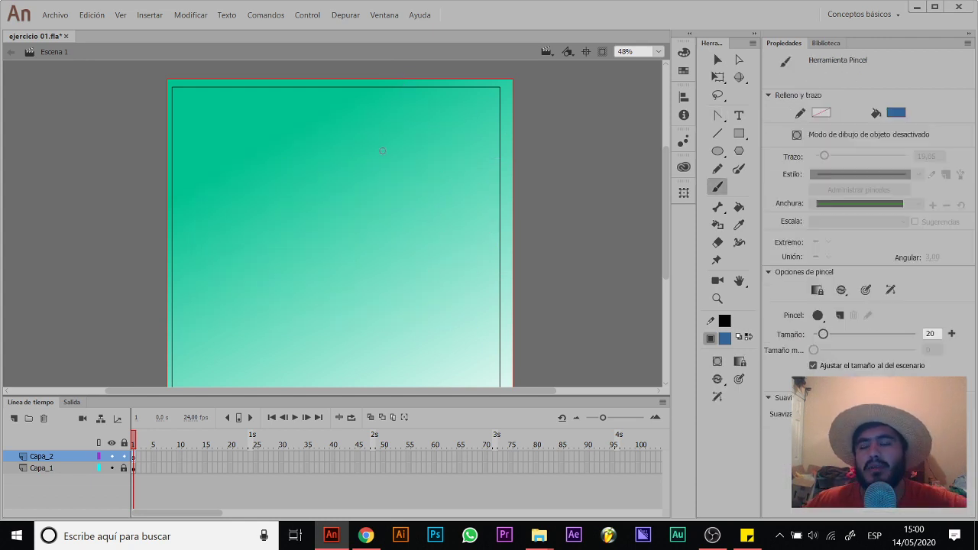
left_click(719, 134)
left_click_drag(350, 122, 232, 310)
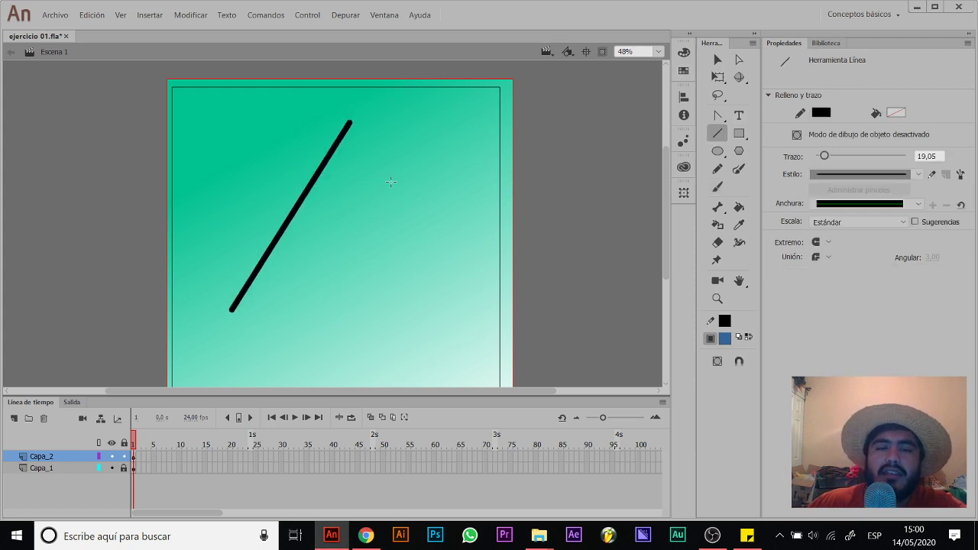
left_click_drag(395, 146, 417, 301)
left_click_drag(333, 228, 480, 198)
left_click_drag(247, 195, 324, 283)
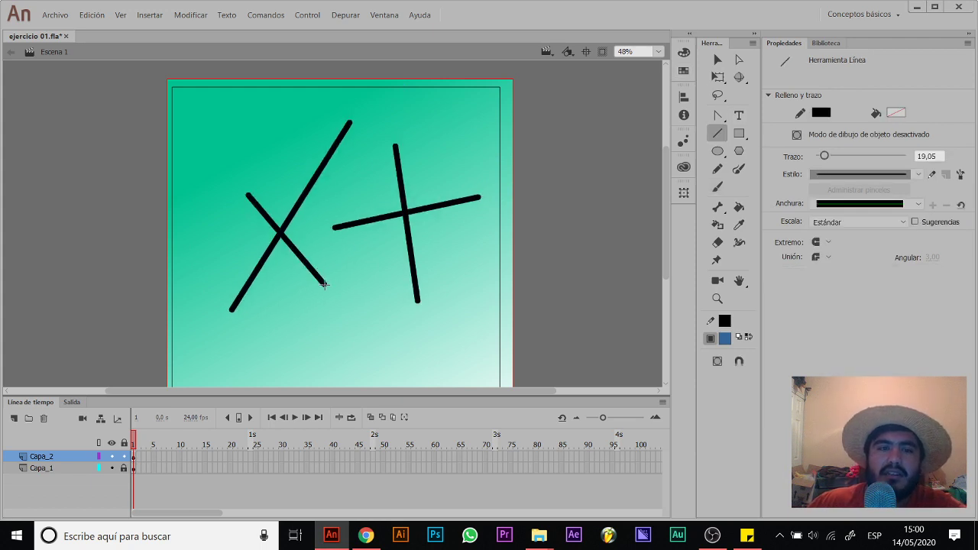
mouse_move(282, 150)
left_mouse_down()
mouse_move(359, 198)
mouse_move(283, 280)
left_mouse_up()
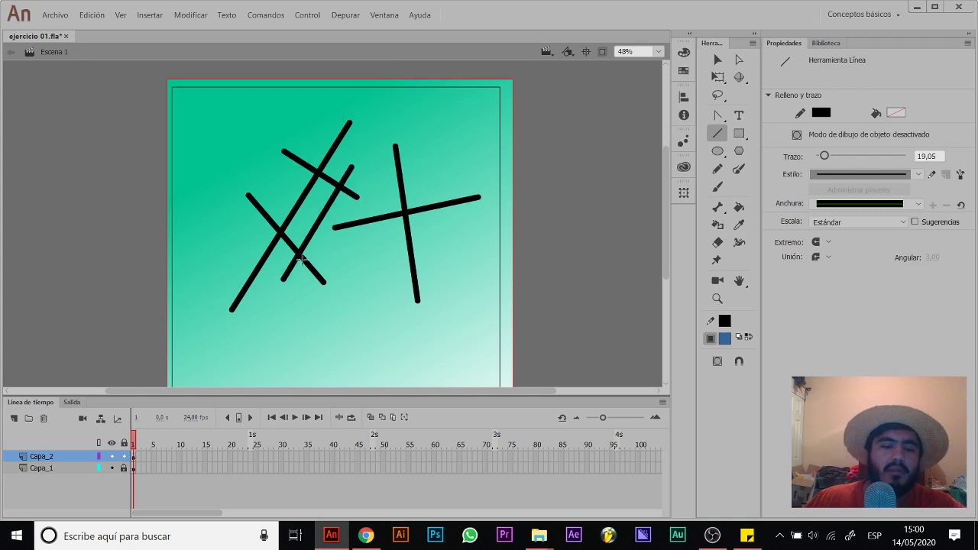
Step: Delete the overhanging line segments around the narrow quadrilateral, leaving only the short stub beyond its upper-right corner
key("v")
left_click(313, 270)
key("Delete")
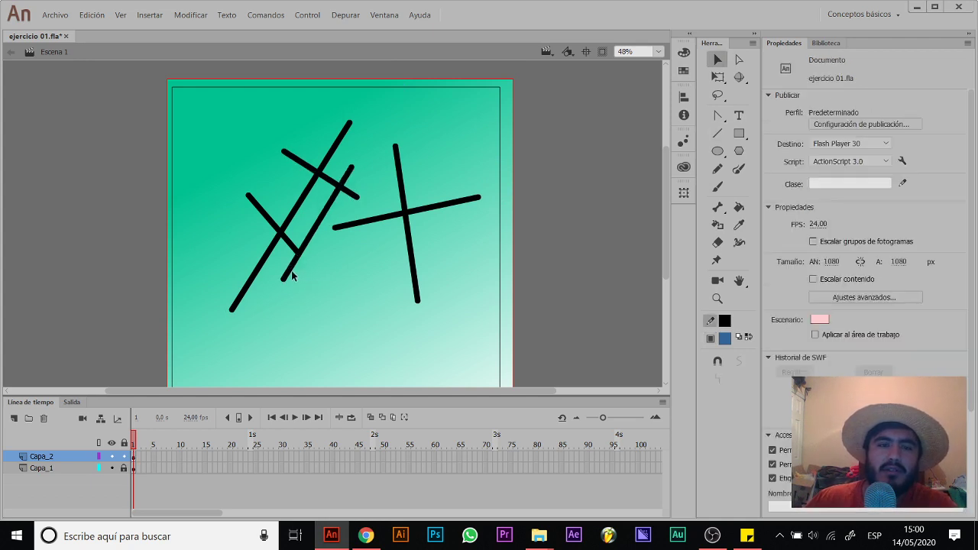
left_click(262, 260)
key("Delete")
left_click(262, 212)
key("Delete")
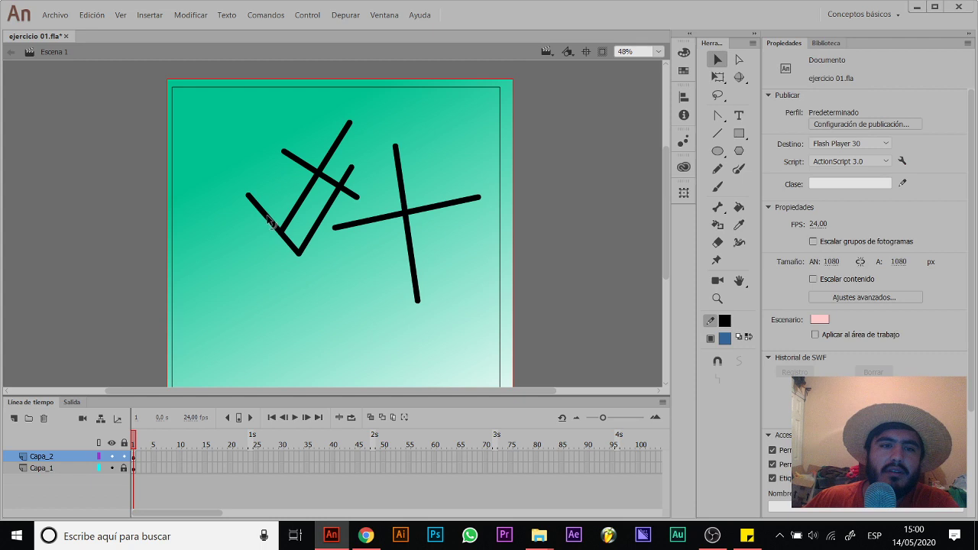
left_click(303, 168)
key("Delete")
left_click(337, 145)
key("Delete")
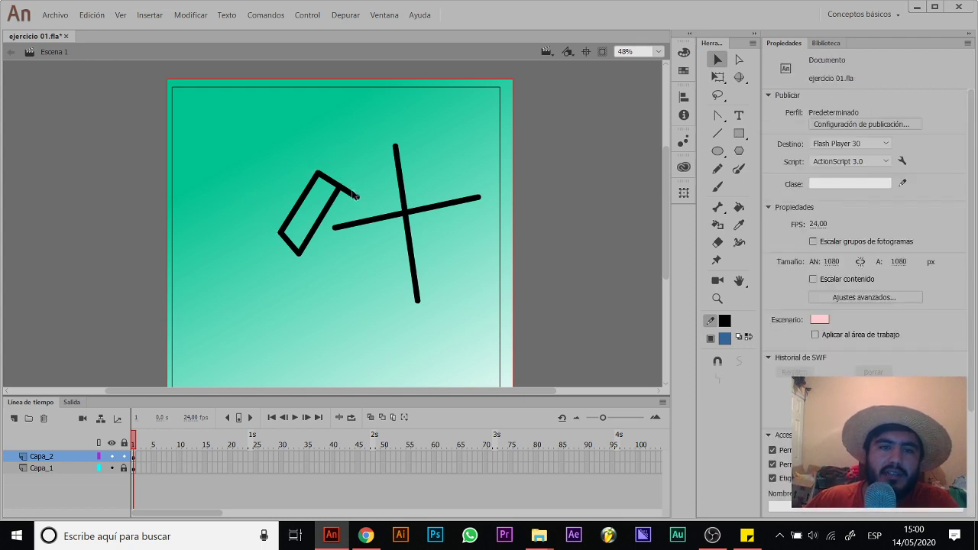
Step: Select all remaining lines on the stage and delete them
left_click_drag(506, 144, 262, 337)
key("Delete")
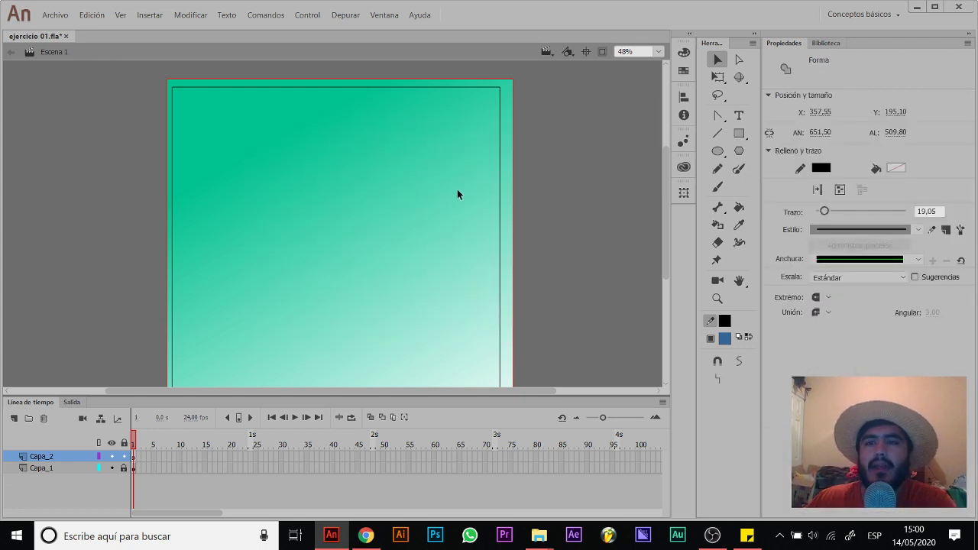
Step: Draw a large blue-filled rectangle with a black stroke using the standard Rectangle tool
left_click(739, 134)
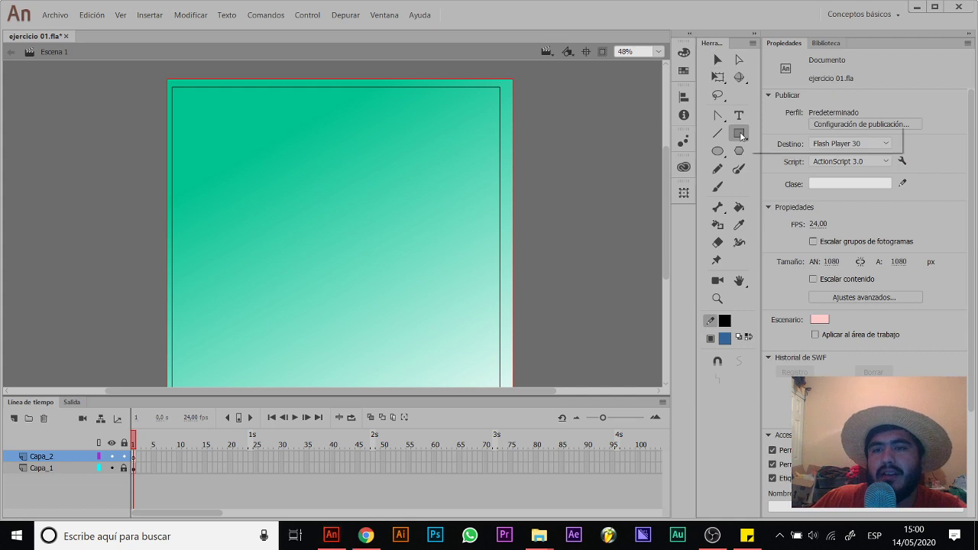
left_click(716, 152)
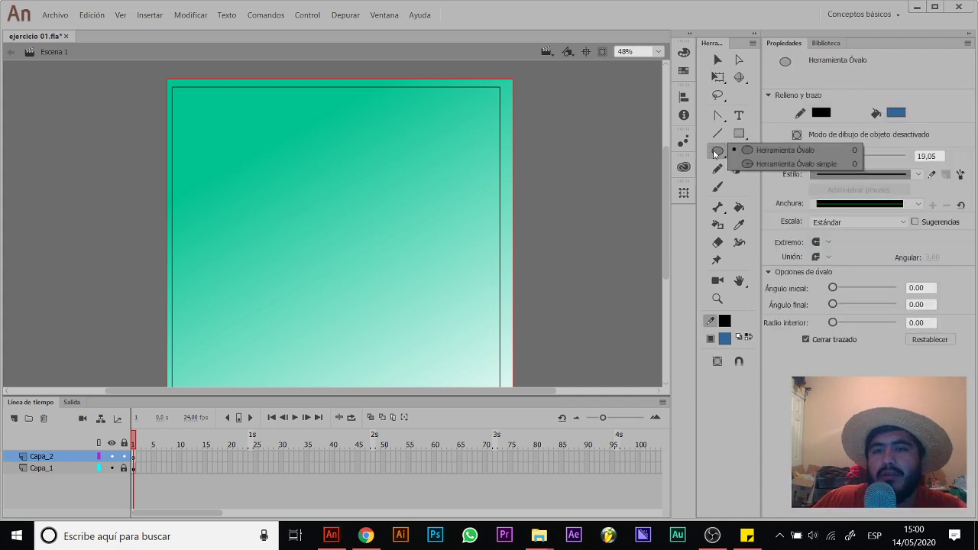
left_click(739, 134)
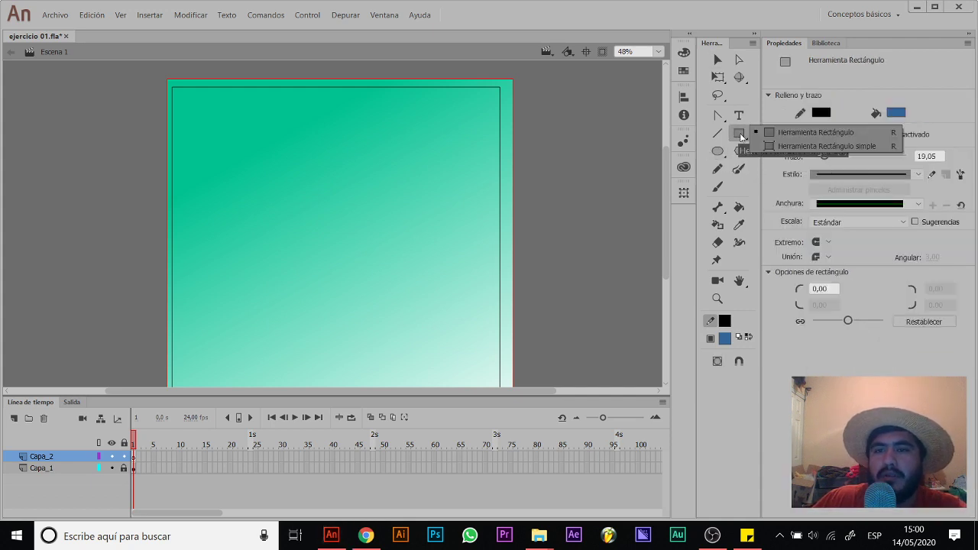
left_click(779, 134)
mouse_move(425, 142)
left_mouse_down()
mouse_move(194, 332)
mouse_move(218, 334)
left_mouse_up()
Step: Set the fill to none and draw an outline-only rectangle overlapping the blue rectangle's upper-right corner
left_click(724, 338)
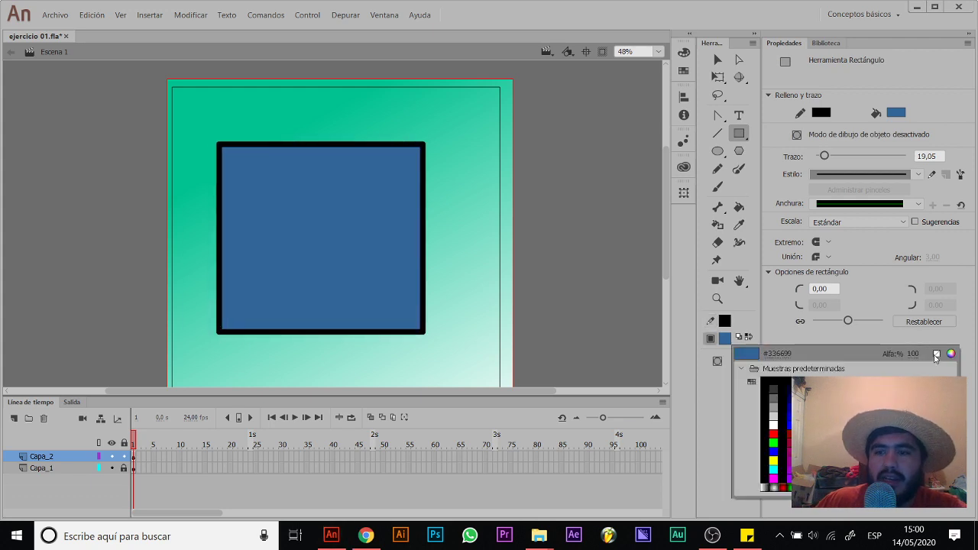
left_click(937, 355)
left_click_drag(458, 112, 309, 260)
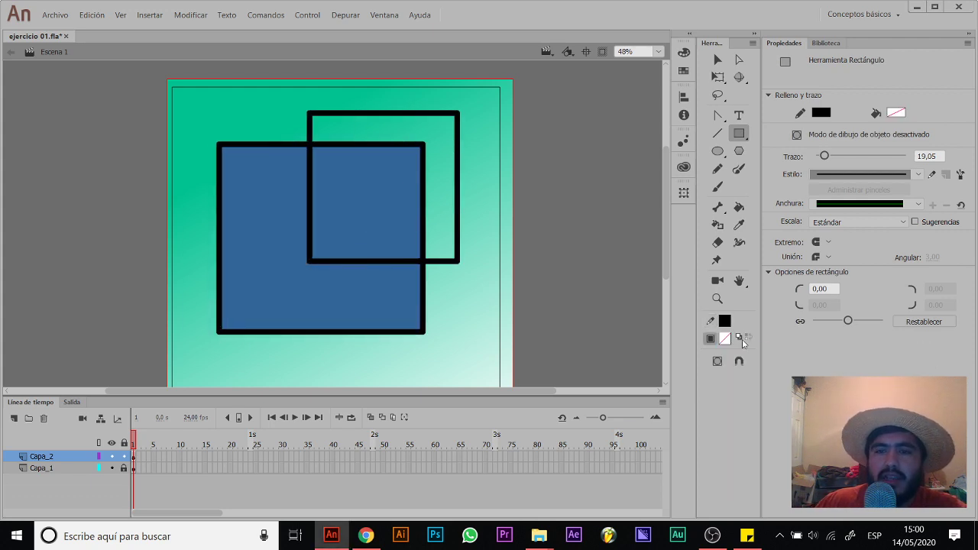
Step: Set the stroke to none and the fill to dark blue, and draw three strokeless rectangles over the existing shapes
left_click(724, 321)
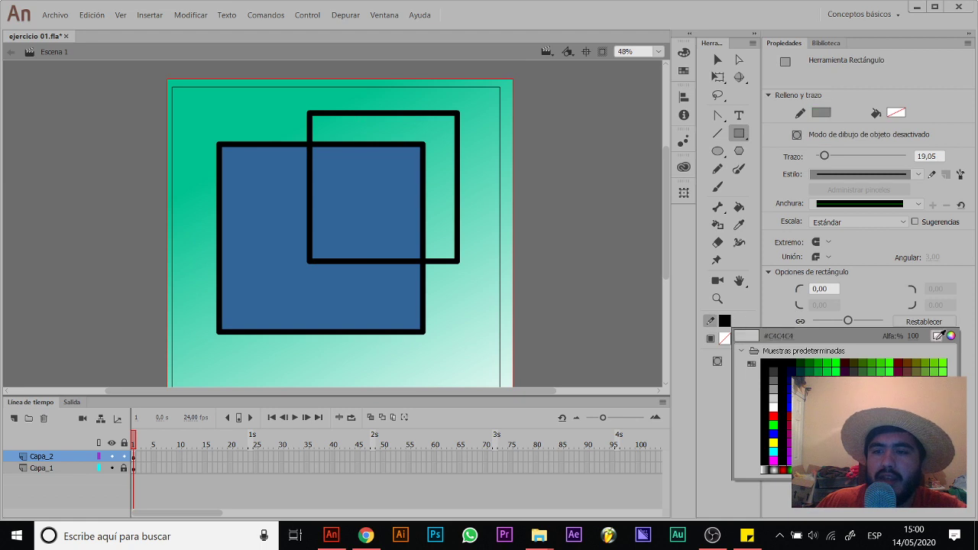
left_click(939, 335)
left_click(724, 338)
left_click(765, 397)
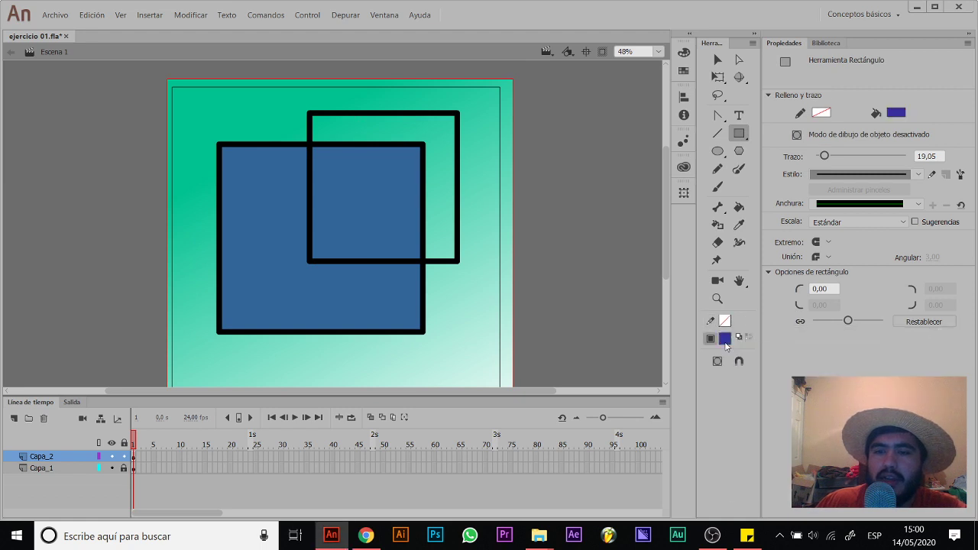
left_click_drag(277, 184, 400, 294)
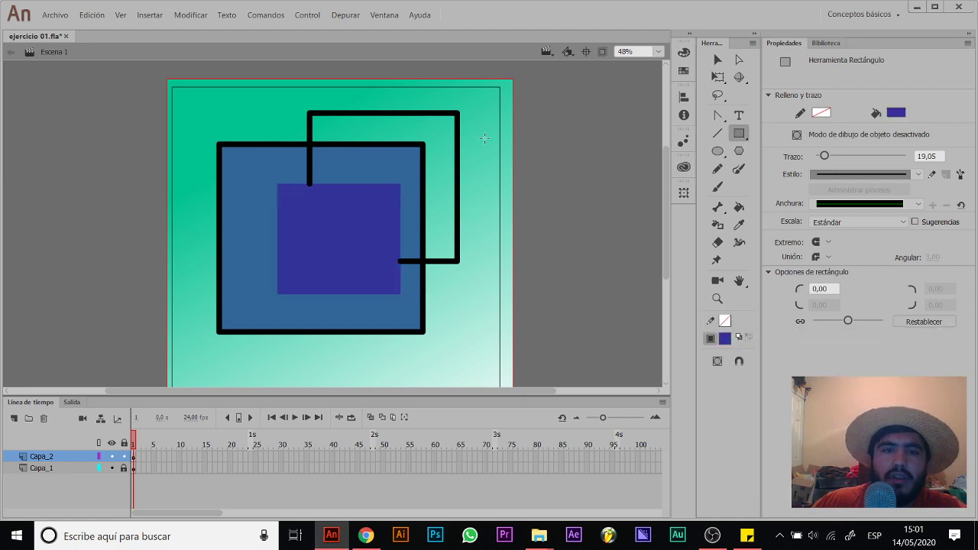
left_click_drag(485, 138, 410, 192)
left_click_drag(284, 100, 365, 168)
Step: Select all the overlapping rectangles on the stage and delete them
key("v")
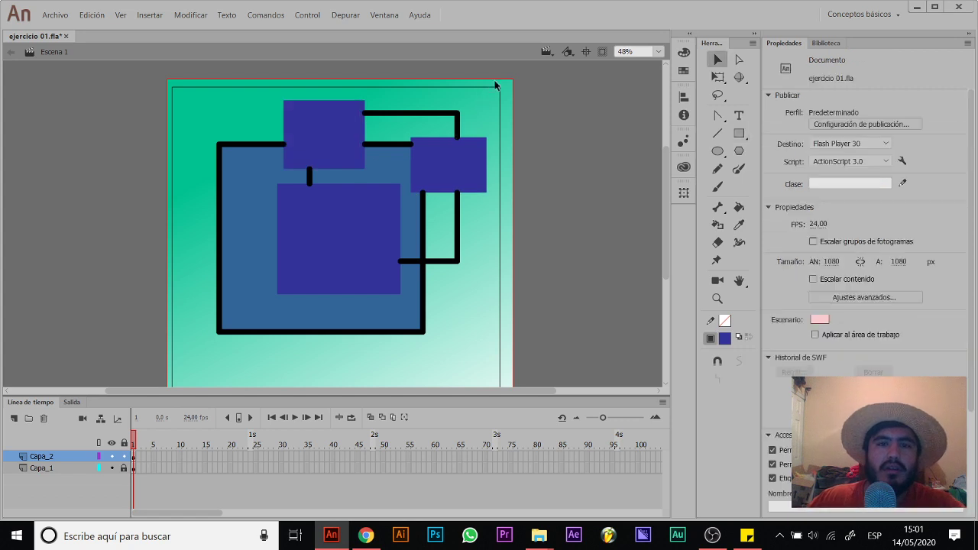
left_click_drag(495, 85, 141, 379)
key("Delete")
Step: Draw a primitive rectangle about 694 by 512 px with a black stroke and dark blue fill
left_click(739, 133)
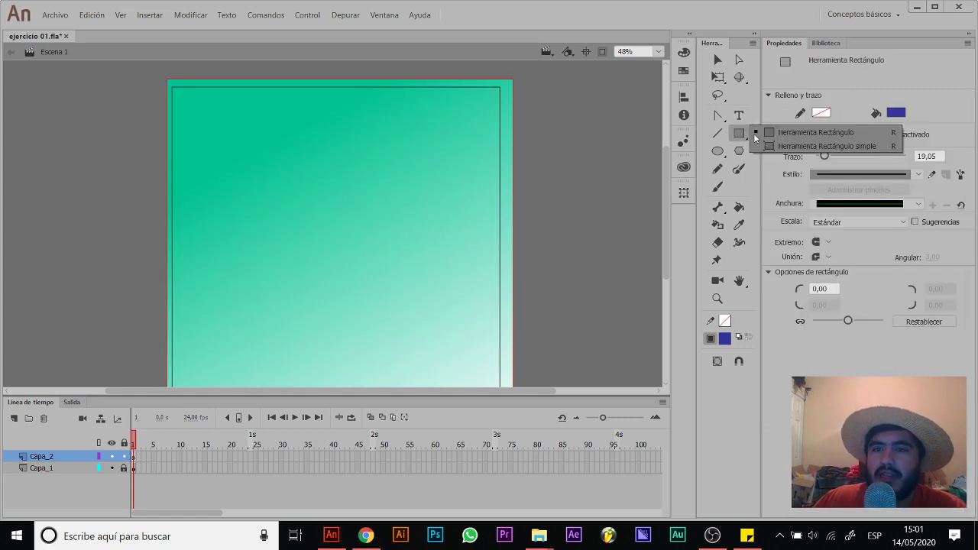
left_click(776, 146)
left_click_drag(255, 150, 446, 301)
key("ctrl+z")
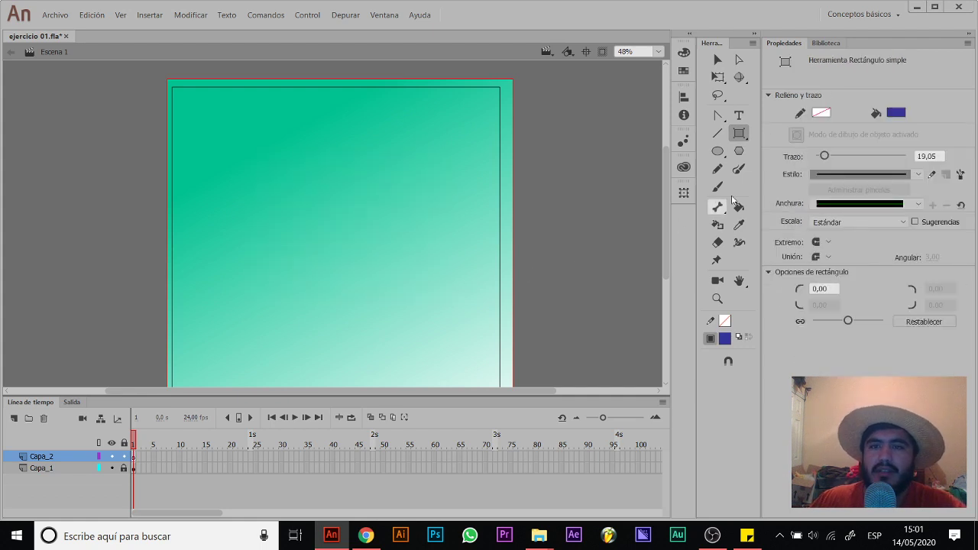
left_click(724, 321)
left_click(752, 364)
left_click_drag(238, 138, 452, 296)
Step: Round all corners of the primitive rectangle to a radius of about 164 using the Subselection tool
key("a")
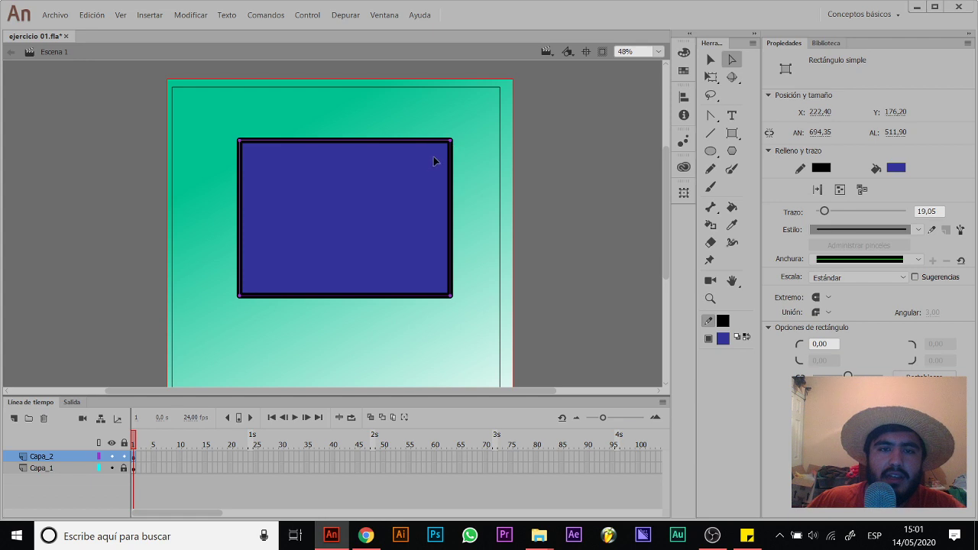
left_click_drag(452, 140, 417, 163)
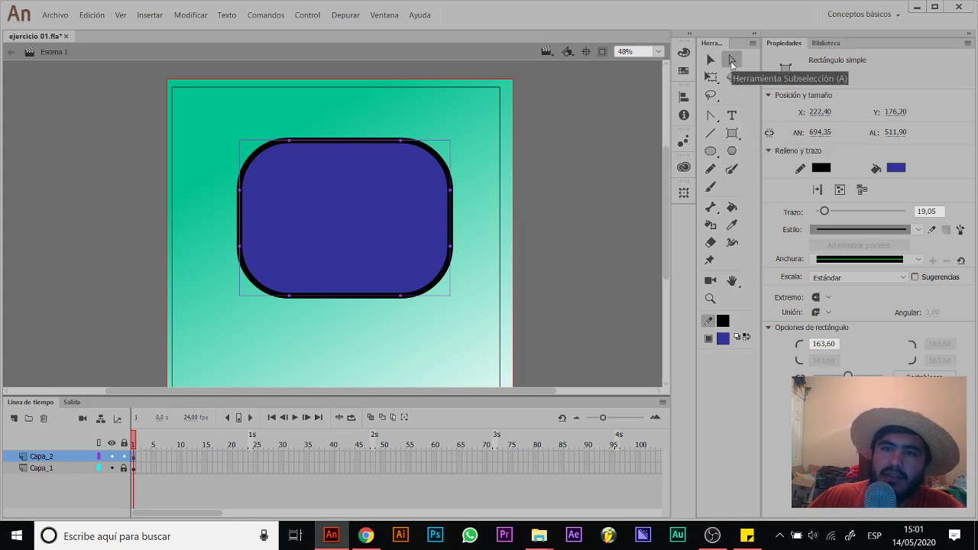
left_click(732, 61)
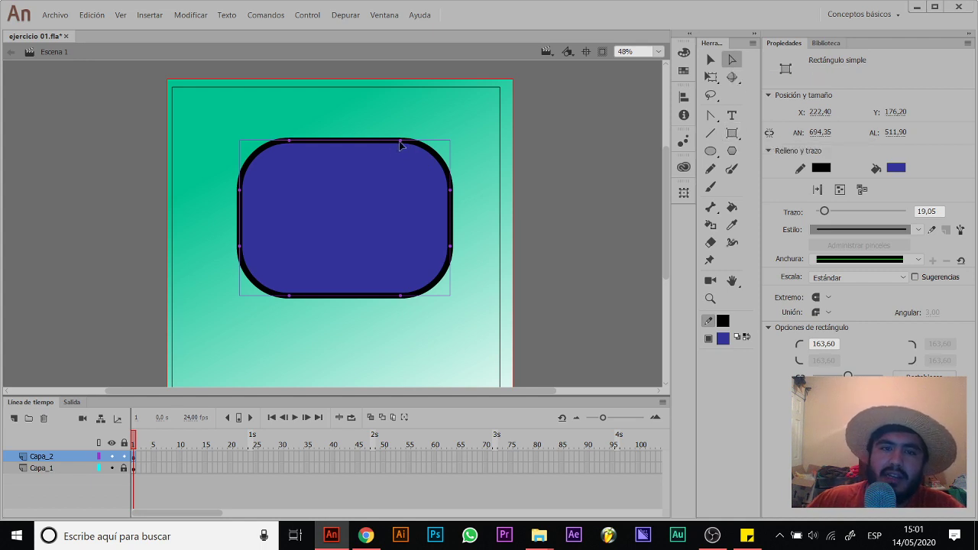
Step: Increase the primitive rectangle's corner radius to about 185 and move the whole shape to about X 227, Y 166
left_click_drag(406, 144, 394, 165)
key("v")
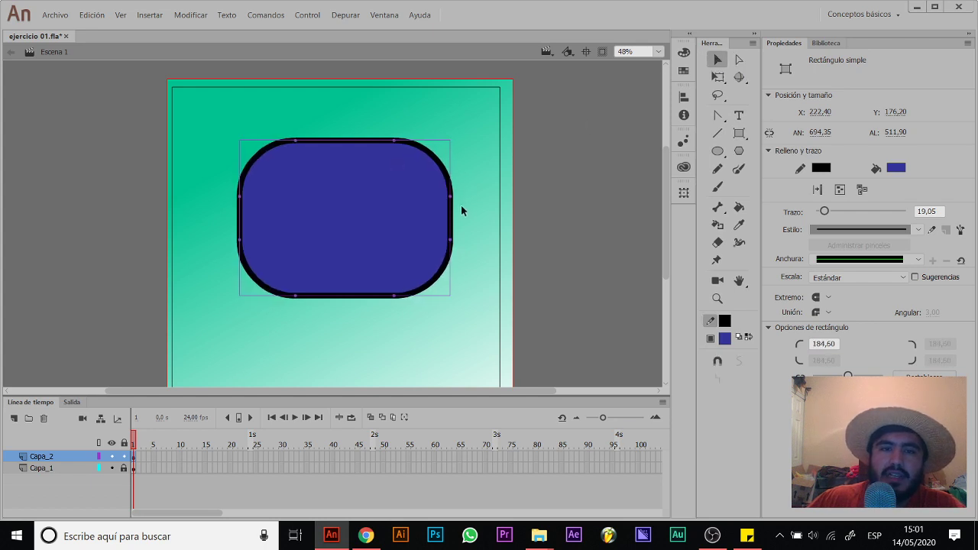
left_click(459, 206)
left_click_drag(454, 212, 407, 210)
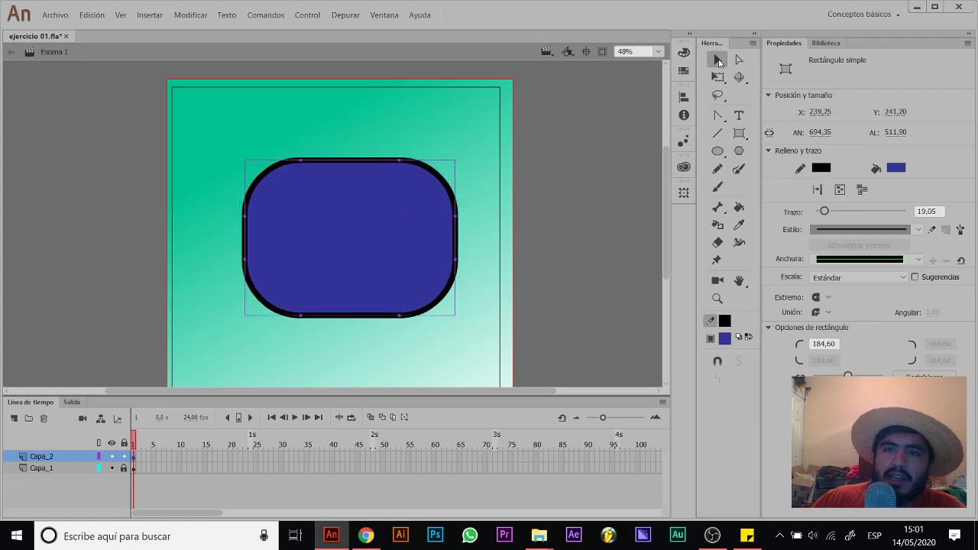
left_click_drag(480, 135, 342, 245)
left_click_drag(452, 123, 372, 201)
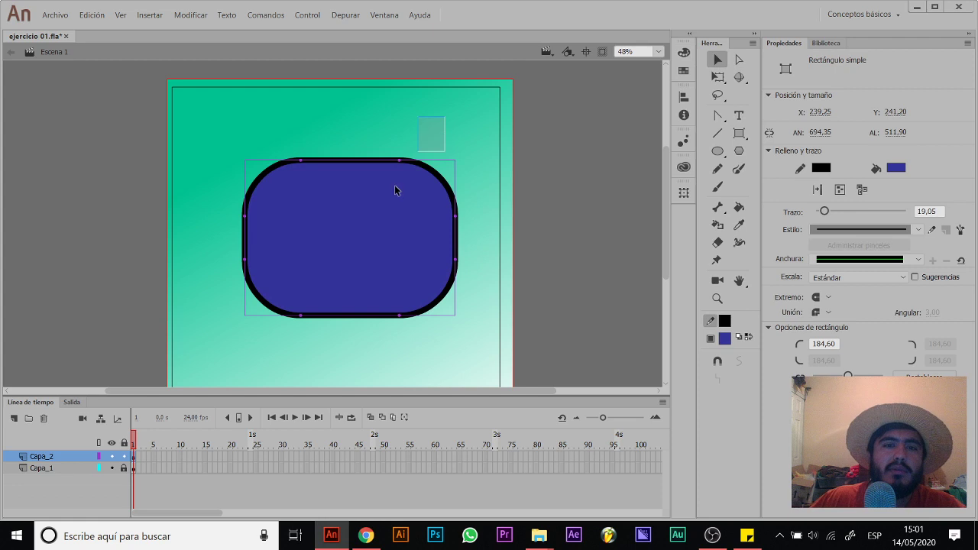
left_click_drag(377, 247, 373, 224)
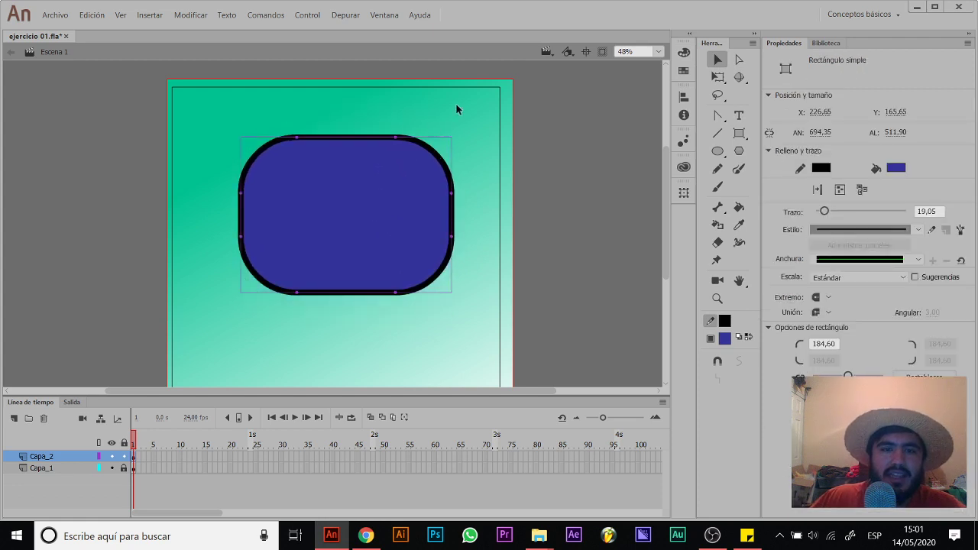
Step: Try to marquee-select part of the primitive rectangle, and break it apart into an editable shape
left_click_drag(443, 101, 334, 222)
left_click_drag(209, 128, 330, 228)
left_click_drag(246, 104, 361, 208)
right_click(363, 203)
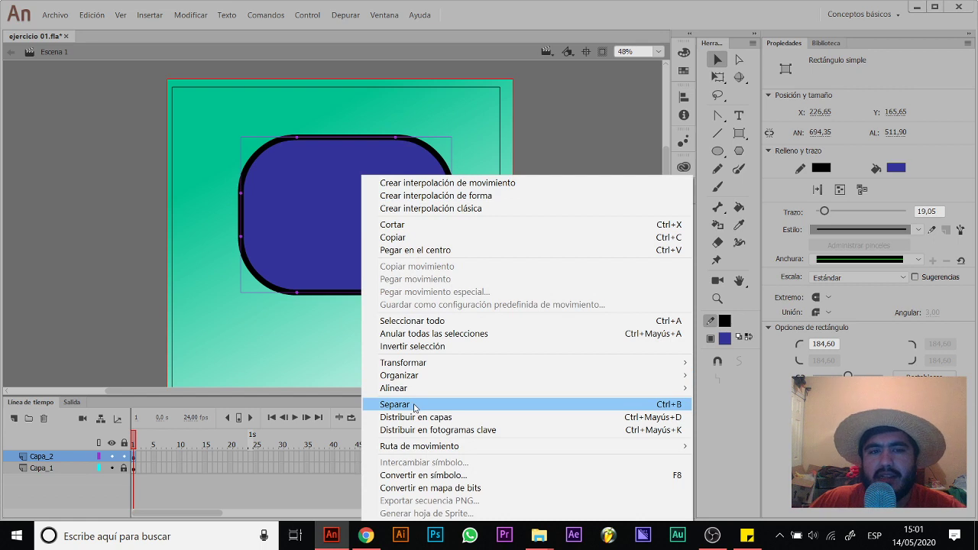
left_click(415, 405)
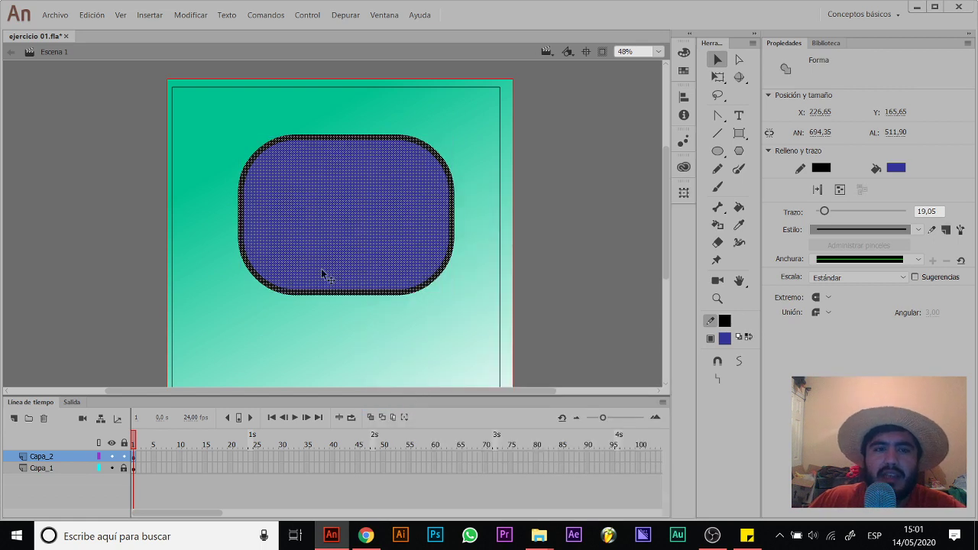
Step: Delete the upper-right portion of the rounded shape, an area of about 365 by 342 px
left_click(458, 130)
left_click_drag(457, 128, 339, 241)
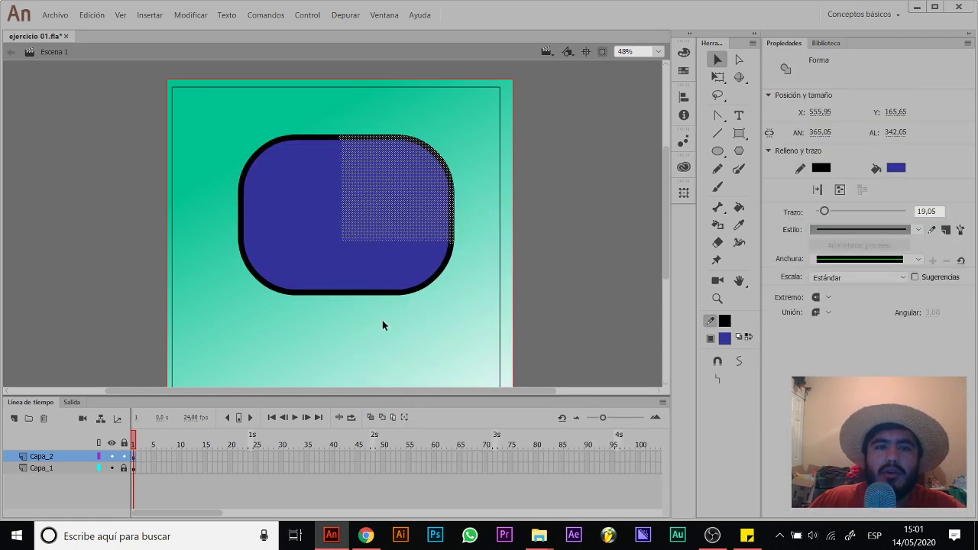
key("Delete")
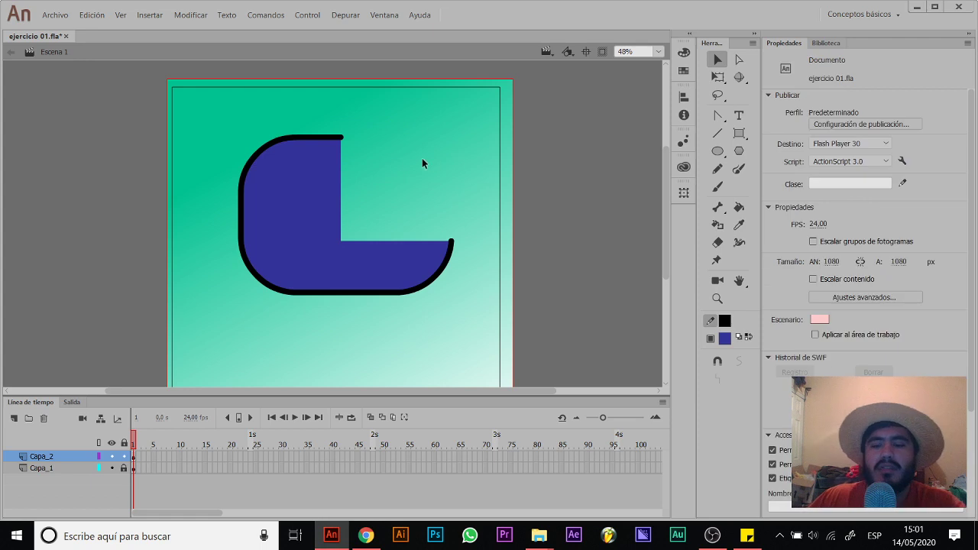
Step: Join the two open stroke ends across the cut-out with a straight Pen tool line
key("p")
left_click(342, 137)
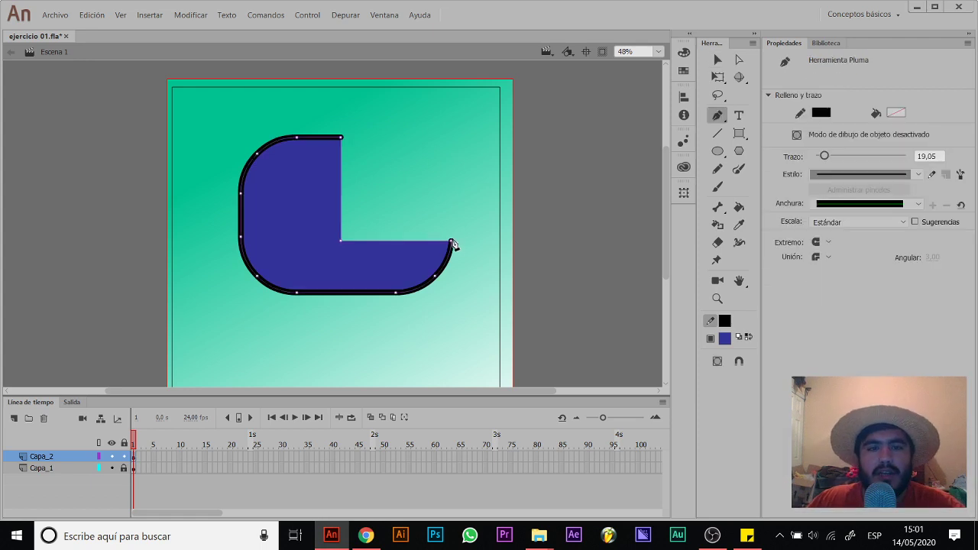
left_click(452, 242)
key("v")
Step: Try to fill the enclosed triangular gap in dark blue with the Paint Bucket, changing its gap-closing option
key("k")
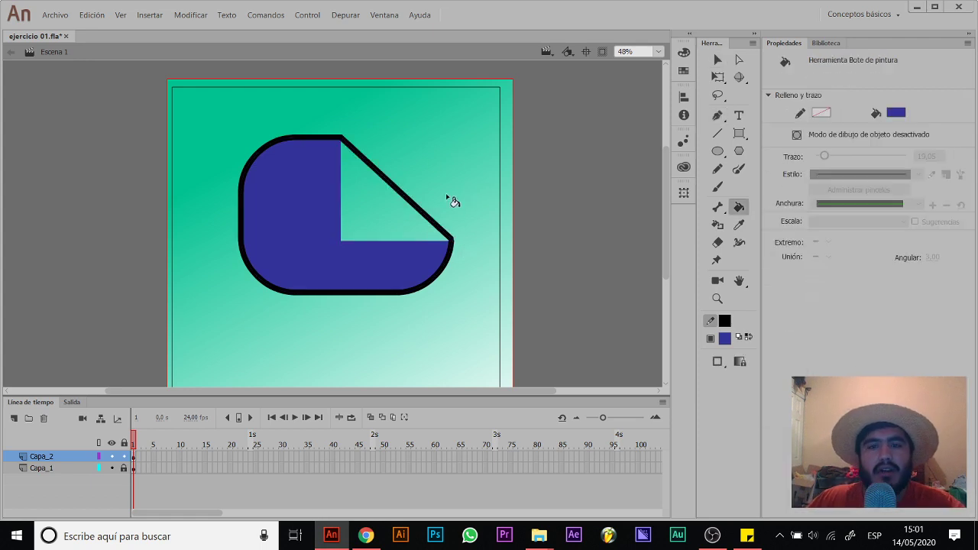
left_click(719, 361)
left_click(746, 383)
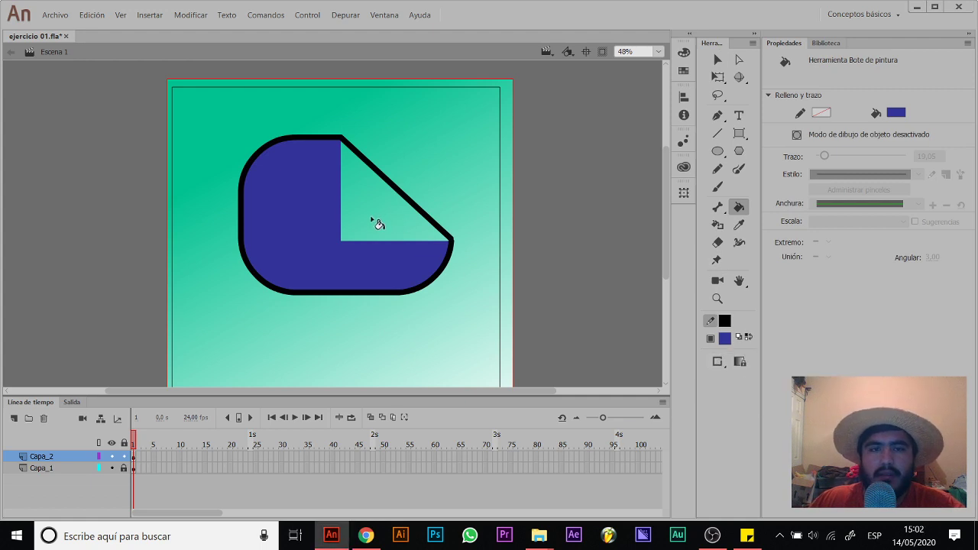
left_click(719, 362)
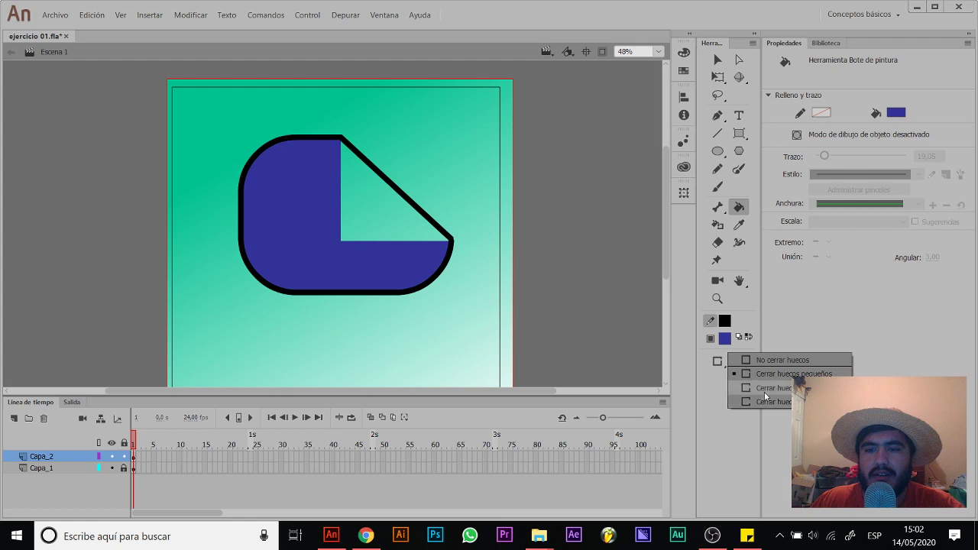
left_click(764, 392)
Step: Select the whole outlined shape and try again to fill its empty triangular area with the Paint Bucket
key("a")
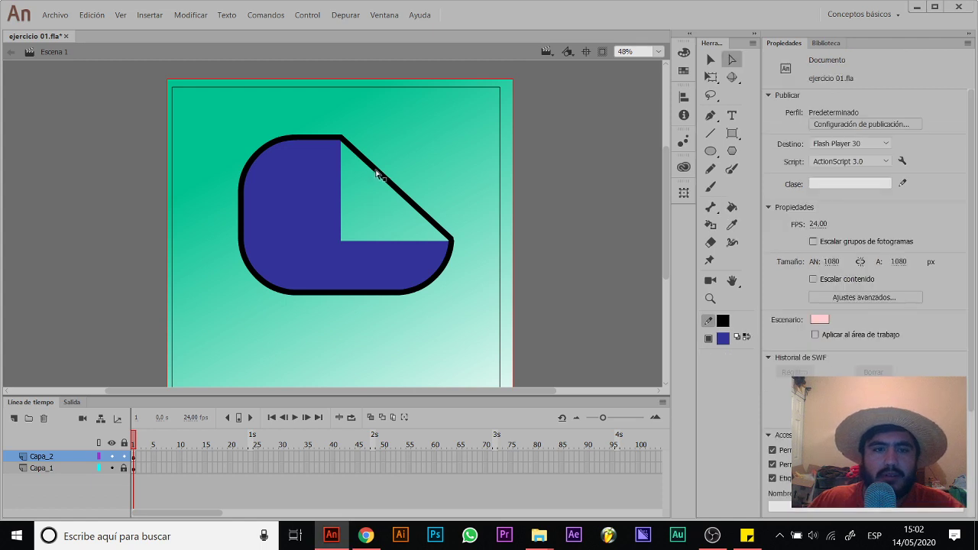
left_click(376, 175)
key("v")
left_click_drag(480, 100, 208, 299)
right_click(311, 223)
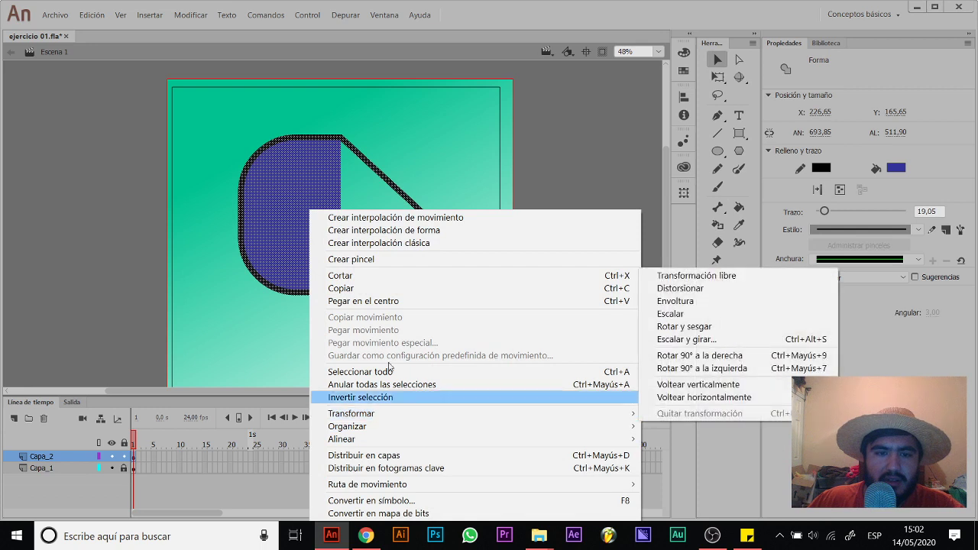
left_click(476, 156)
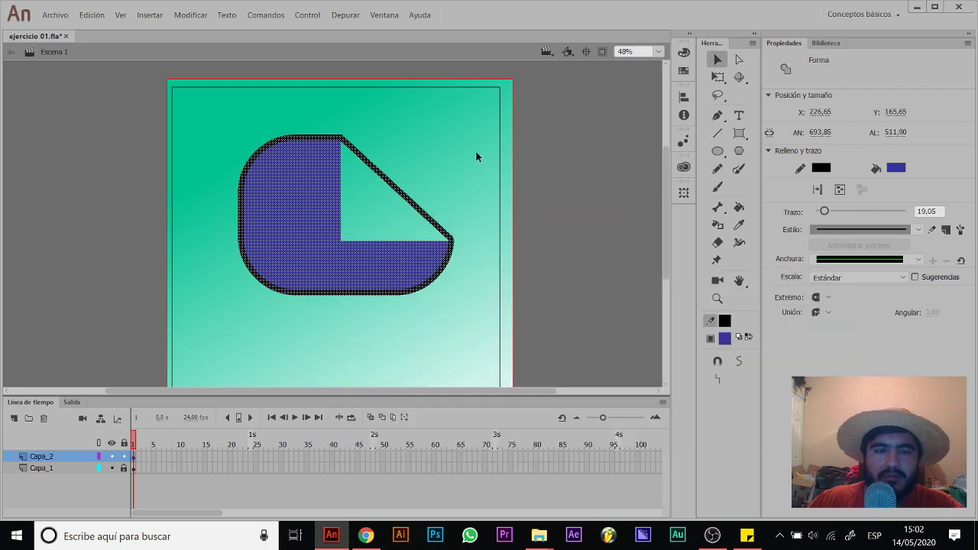
left_click(396, 211)
key("k")
Step: Select the entire shape on the stage and delete it
key("v")
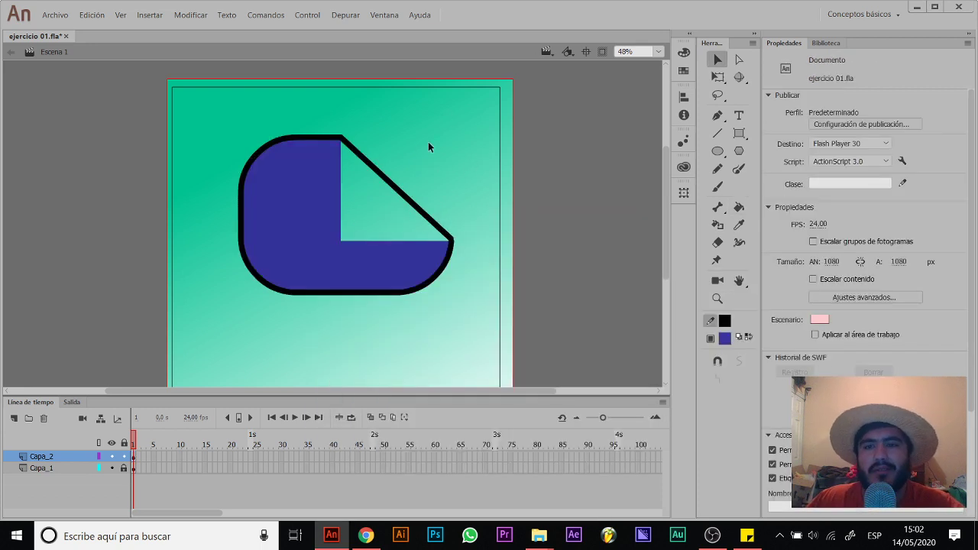
left_click_drag(465, 90, 176, 334)
key("Delete")
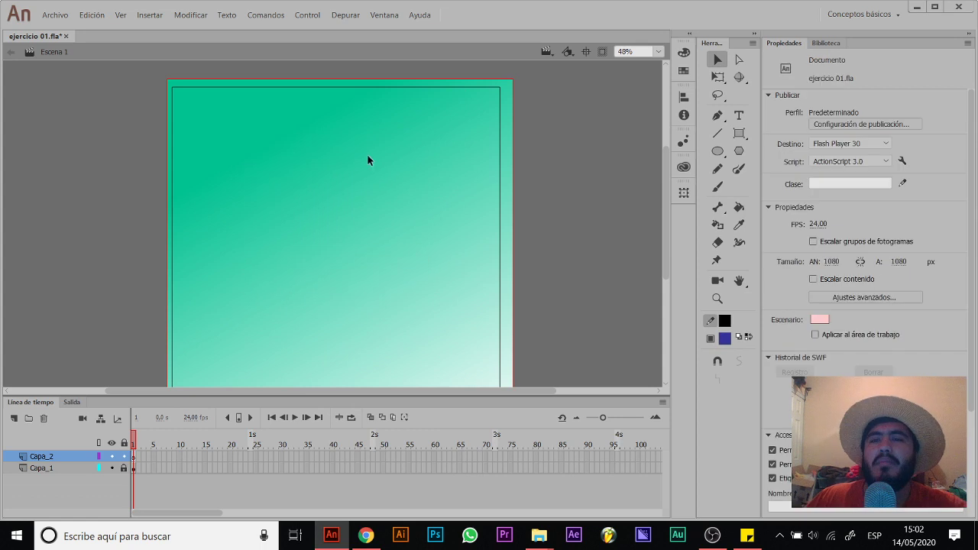
Step: Draw a standard rectangle with a 19.05 black stroke and dark blue fill in the upper part of the stage
left_click(746, 136)
left_click(767, 136)
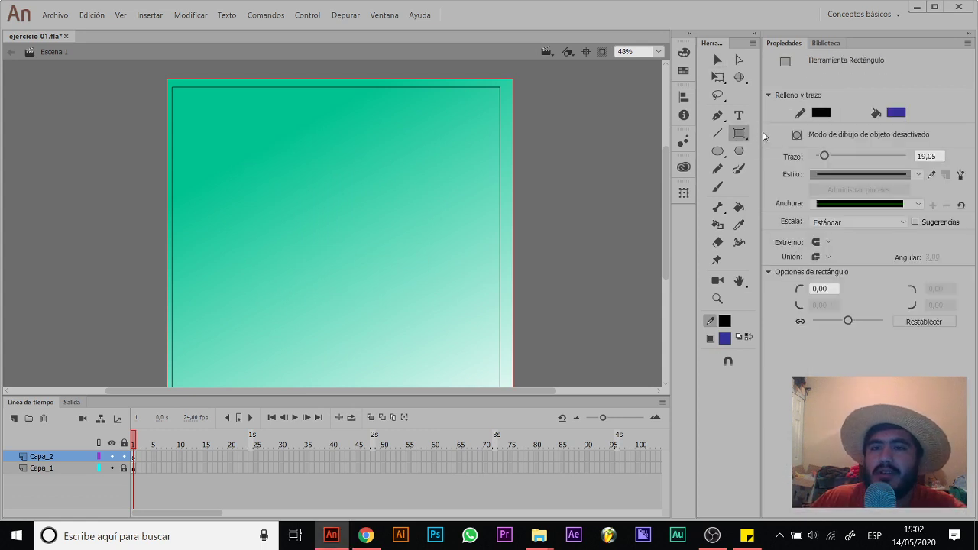
mouse_move(221, 140)
left_mouse_down()
mouse_move(451, 292)
mouse_move(453, 309)
left_mouse_up()
key("v")
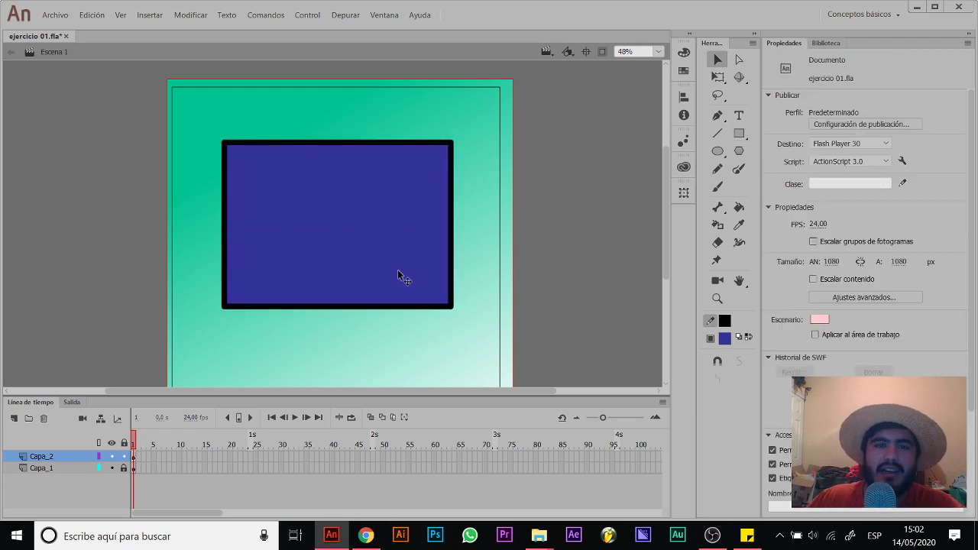
Step: Draw a short diagonal Pen tool line across each of the rectangle's four corners
key("p")
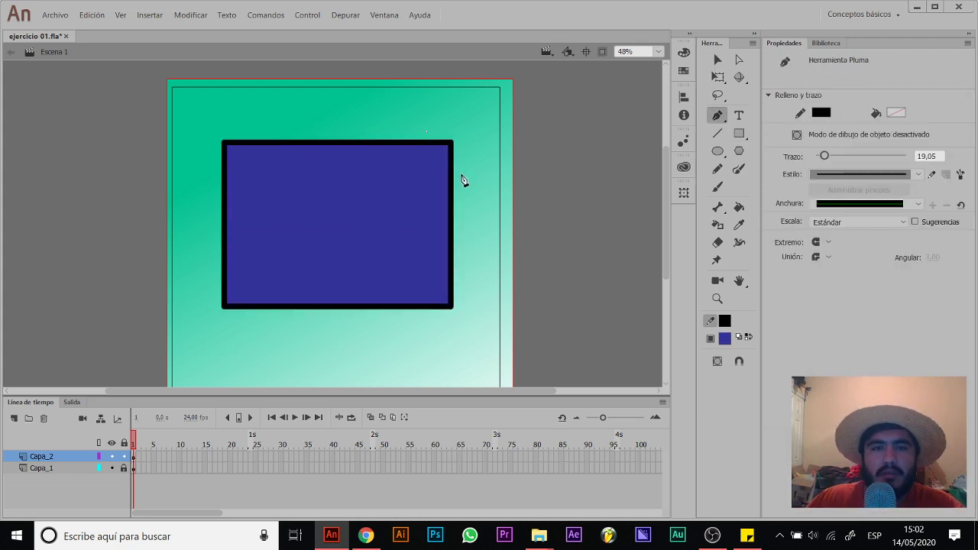
double_click(461, 177)
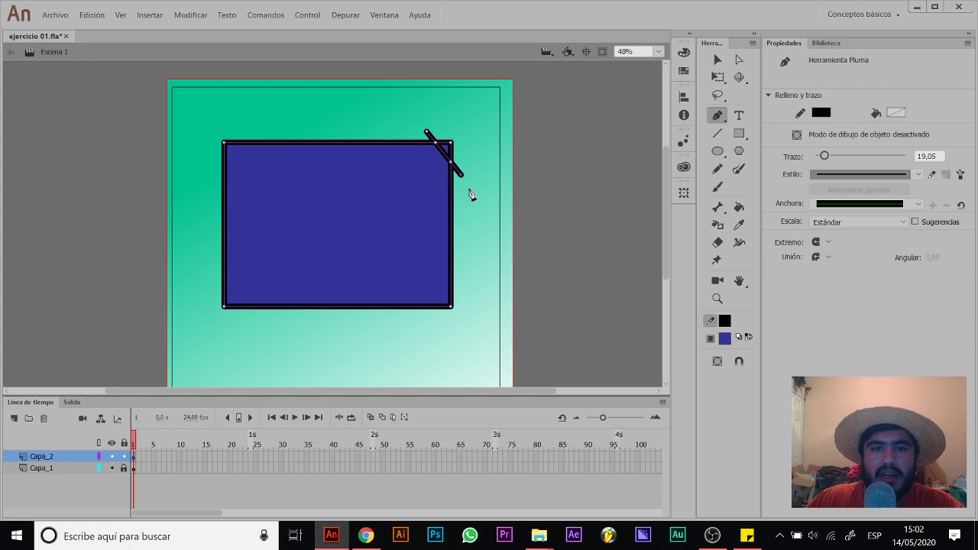
double_click(424, 317)
key("v")
key("p")
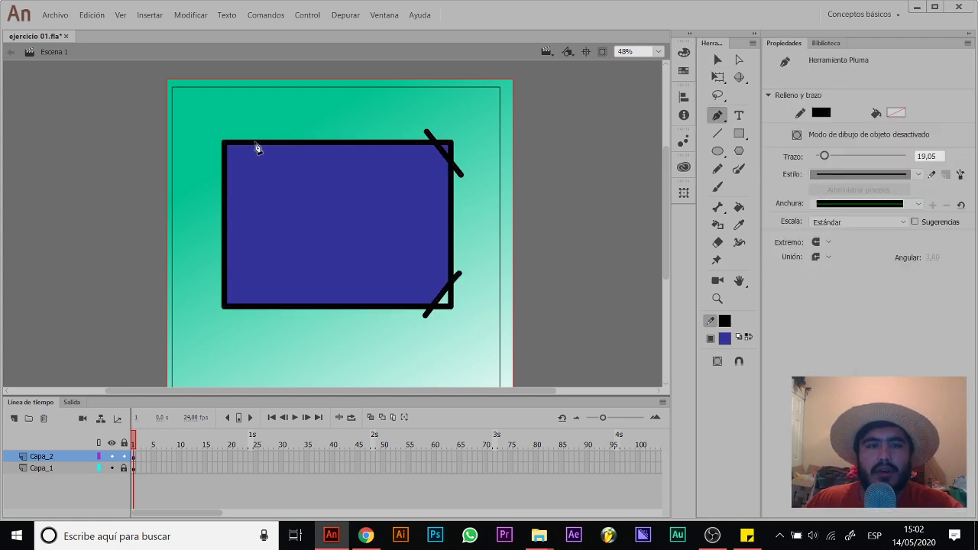
double_click(222, 176)
key("v")
key("p")
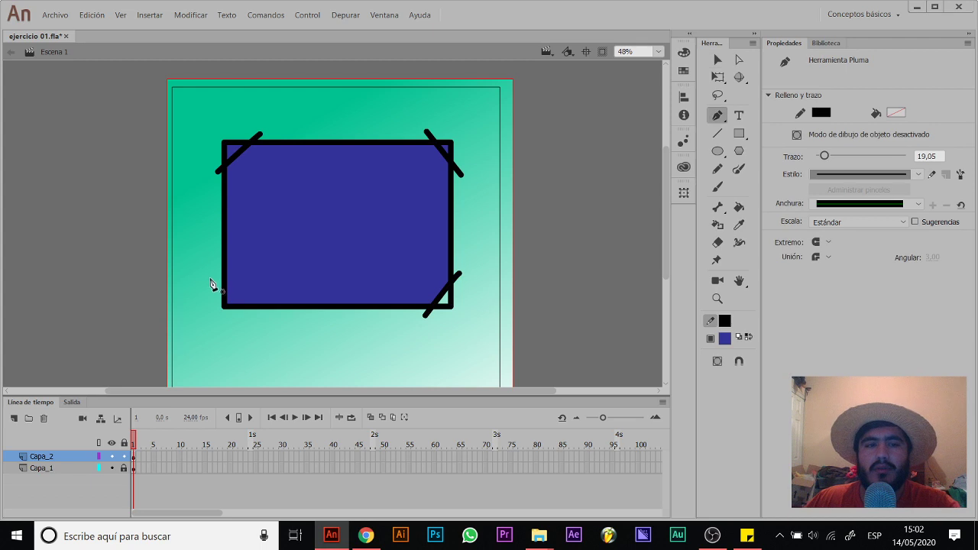
double_click(243, 307)
key("v")
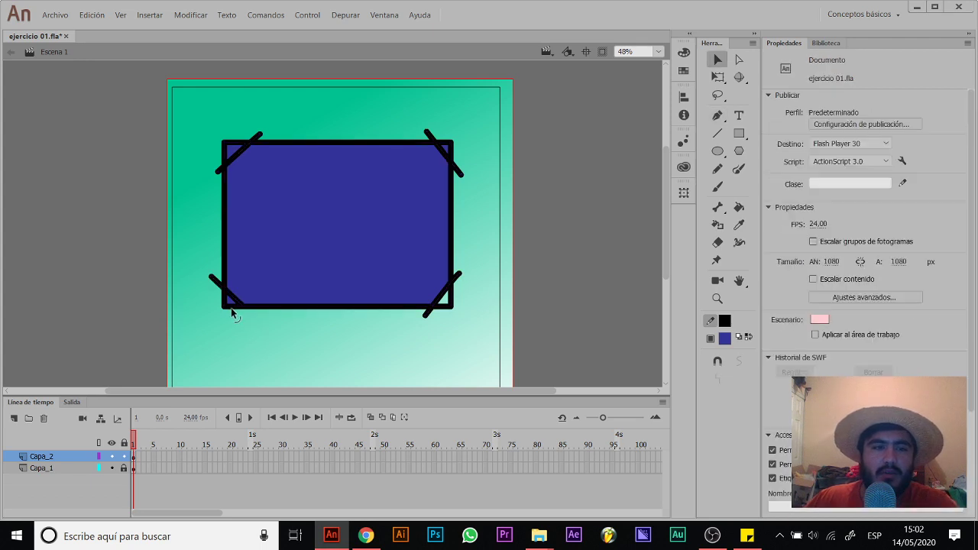
Step: Delete the corner pieces and overhanging line ends at the rectangle's lower-left and upper-left corners, keeping the diagonal edges
left_click(220, 295)
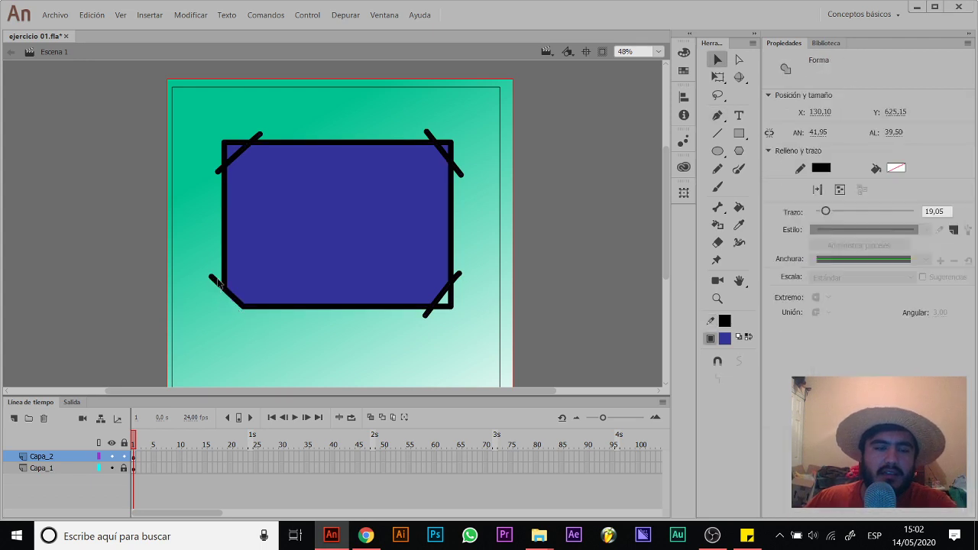
key("Escape")
key("z")
left_click(263, 146)
key("b")
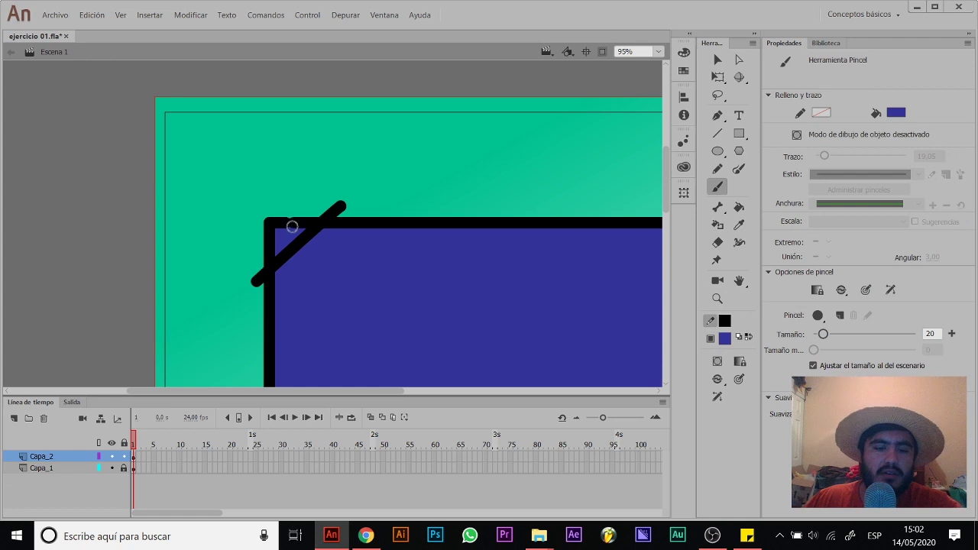
key("v")
left_click(280, 222)
key("Delete")
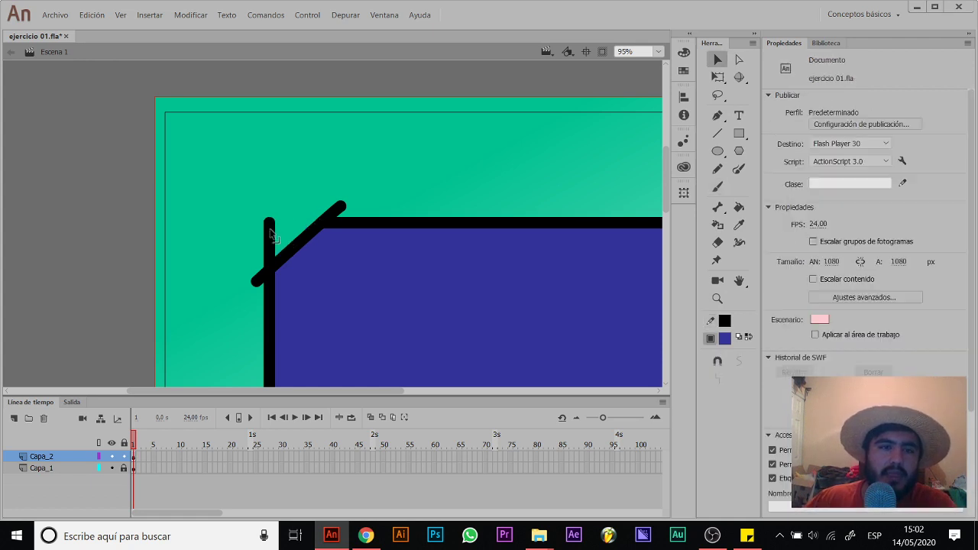
left_click(283, 261)
key("Delete")
key("ctrl+z")
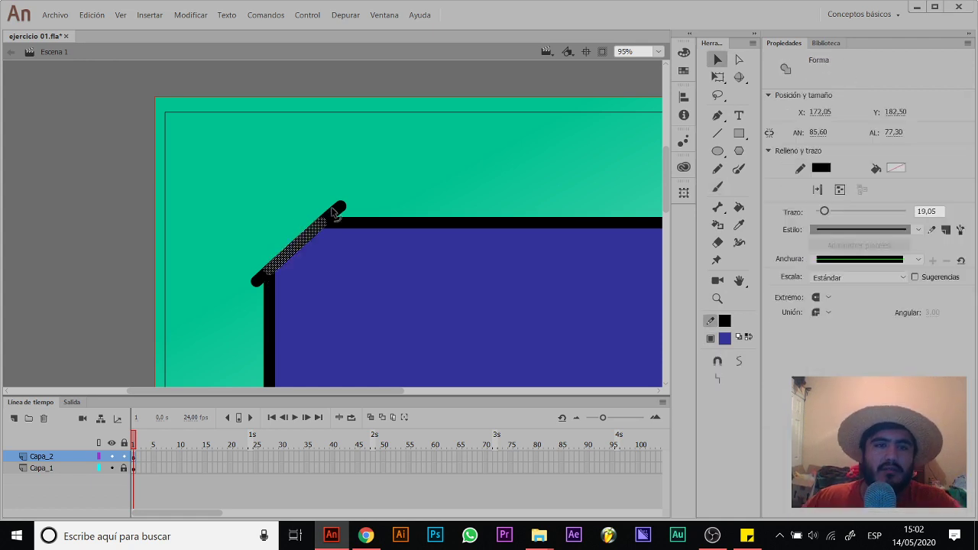
key("ctrl+z")
Step: Delete the corner piece and the overhanging line ends at the rectangle's upper-right corner
left_click_drag(487, 231, 28, 175)
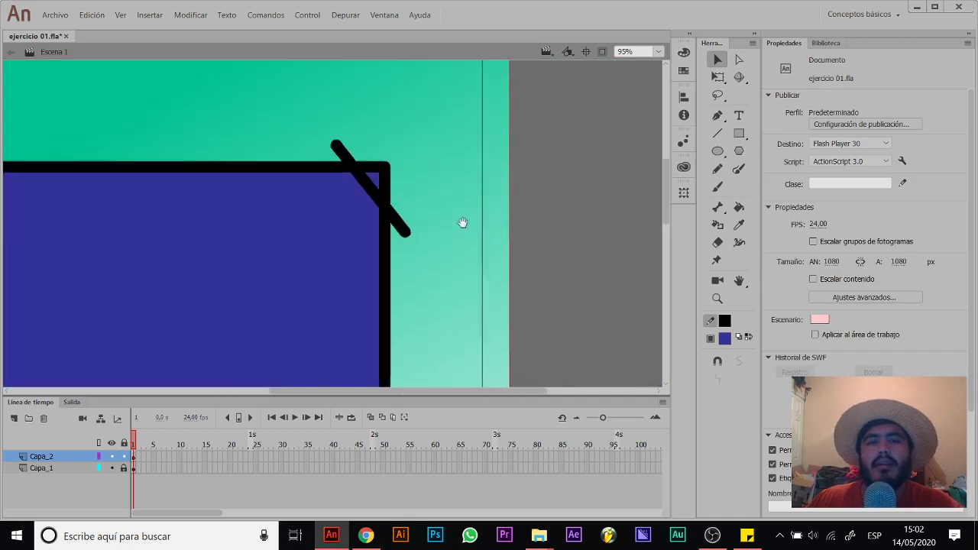
left_click(384, 176)
key("Delete")
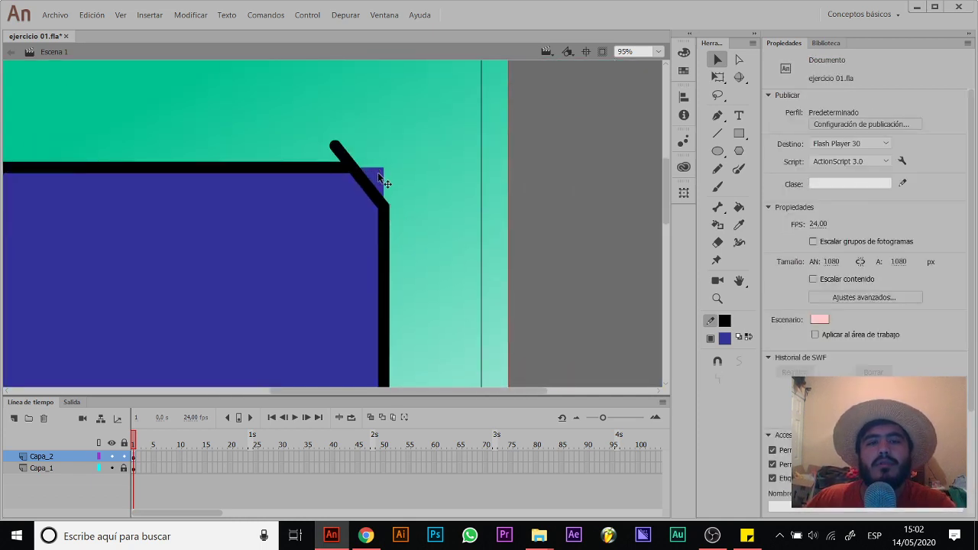
left_click(344, 151)
key("Delete")
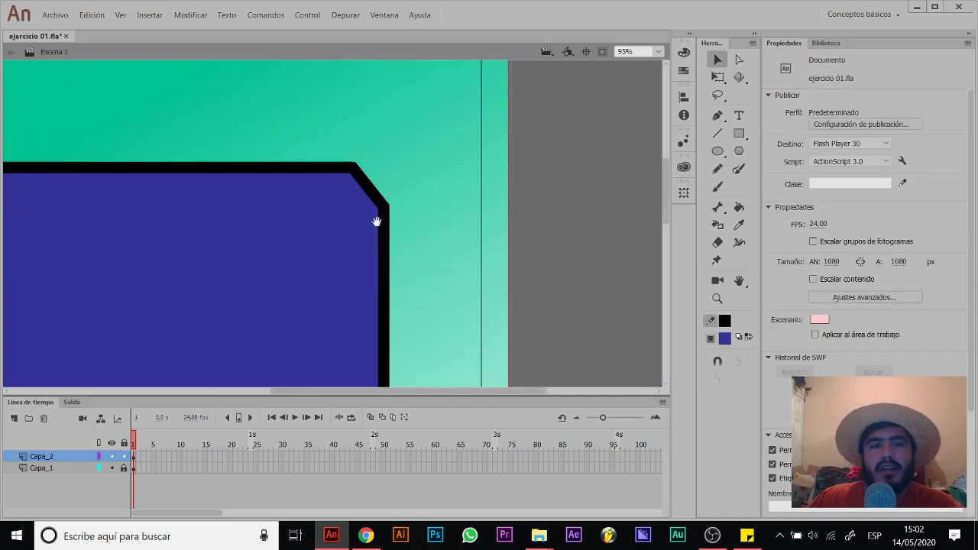
Step: Delete the corner strokes and the overhanging line ends at the rectangle's lower-right corner
left_click_drag(362, 374, 393, 191)
left_click(428, 185)
key("Delete")
left_click(373, 257)
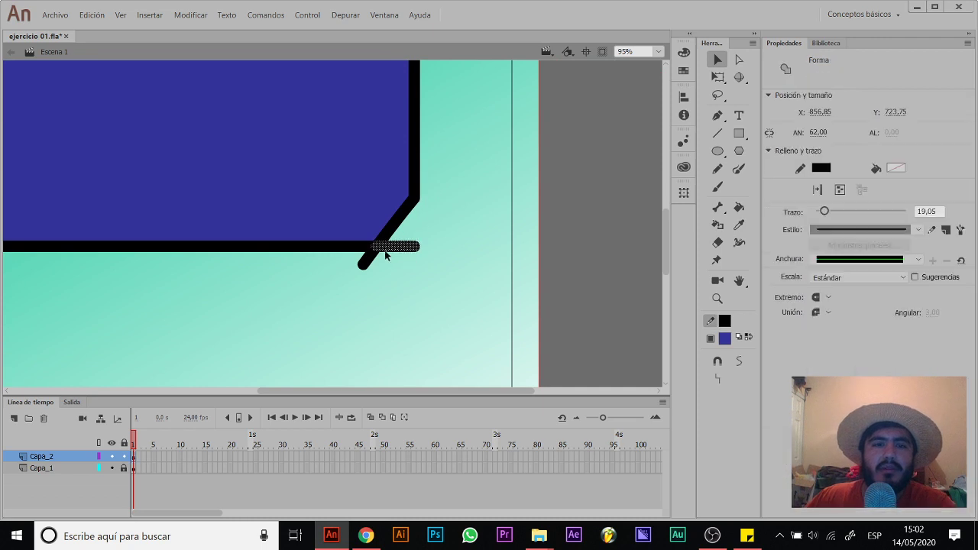
key("Delete")
Step: Bend the diagonal edges at all four corners of the rectangle outward into rounded curves
left_click_drag(399, 223, 409, 242)
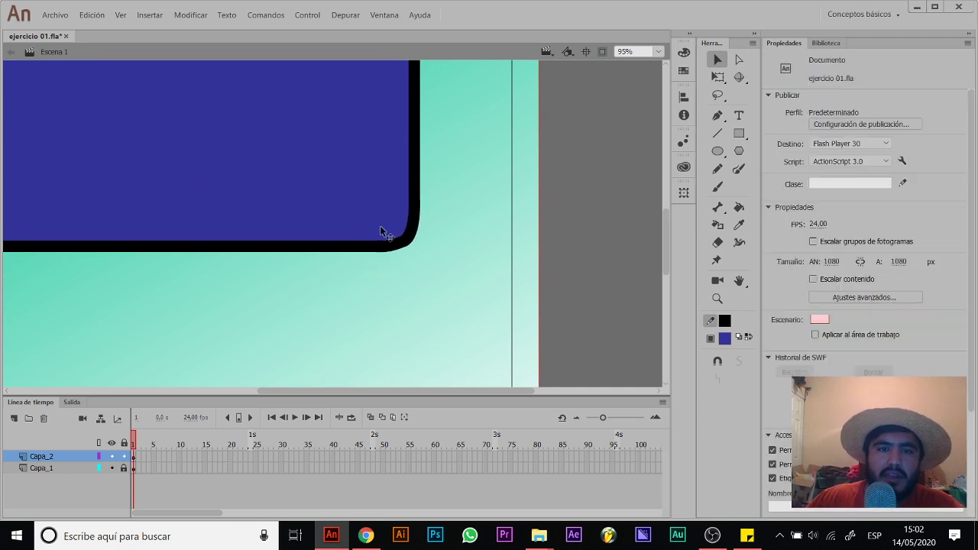
left_click_drag(188, 195, 507, 233)
left_click_drag(298, 289, 289, 299)
left_click_drag(330, 148, 331, 229)
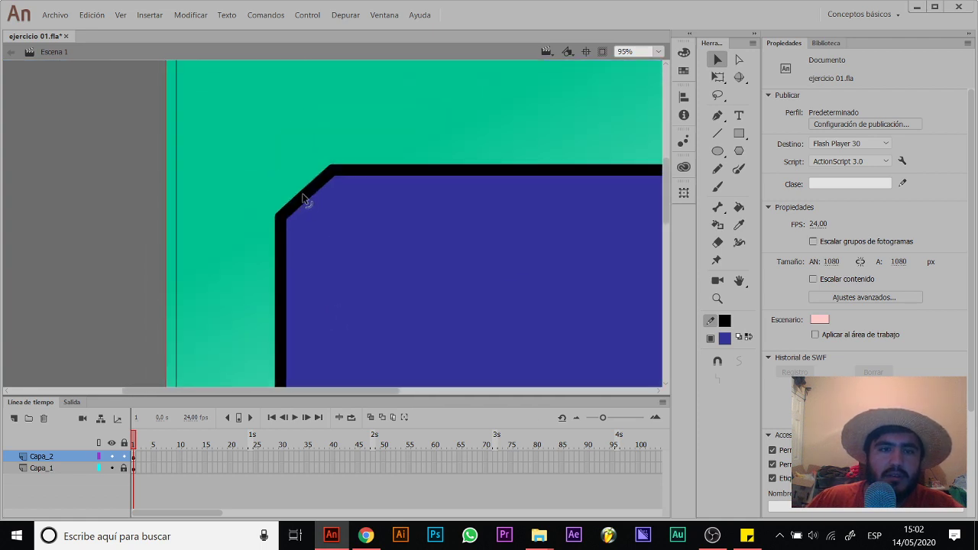
left_click_drag(308, 186, 298, 186)
scroll(295, 172, "right", 5)
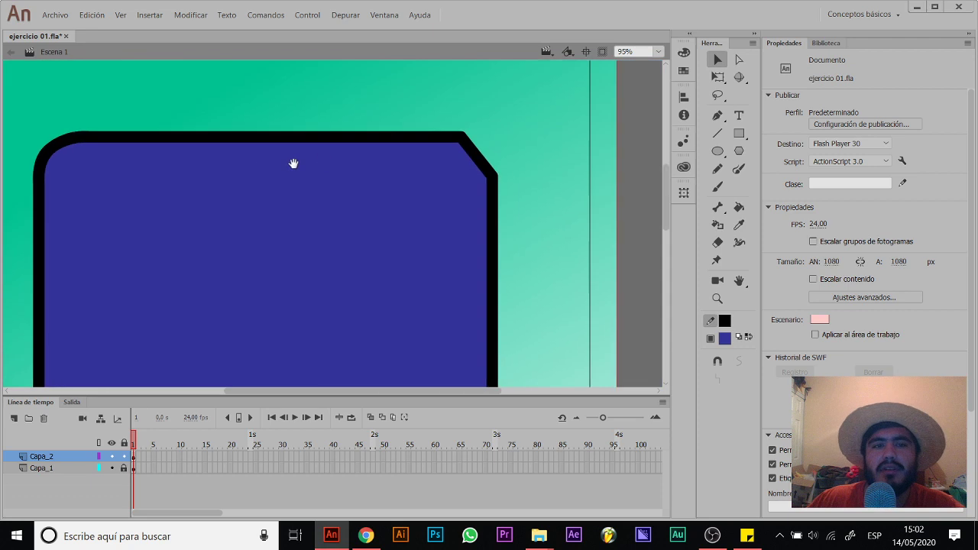
left_click_drag(471, 148, 472, 153)
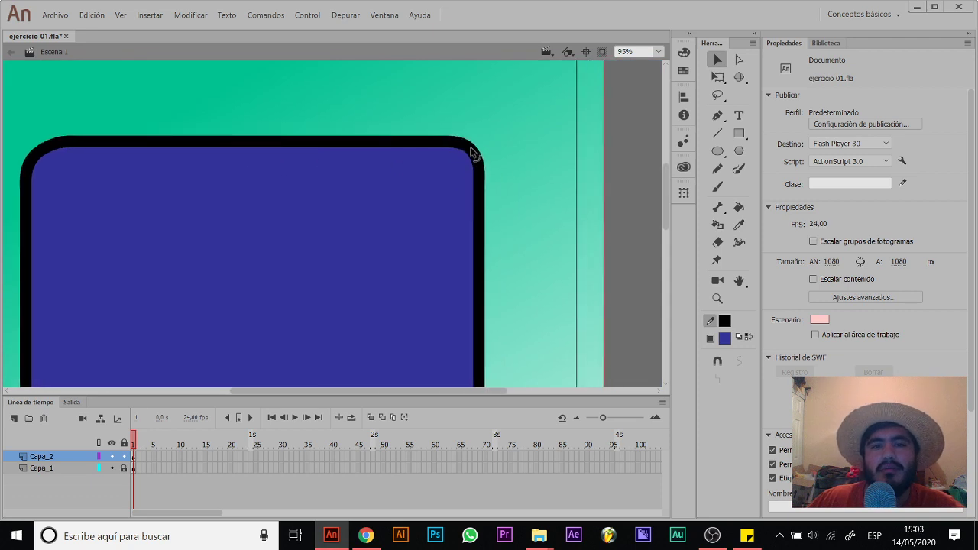
left_click(373, 191, "alt")
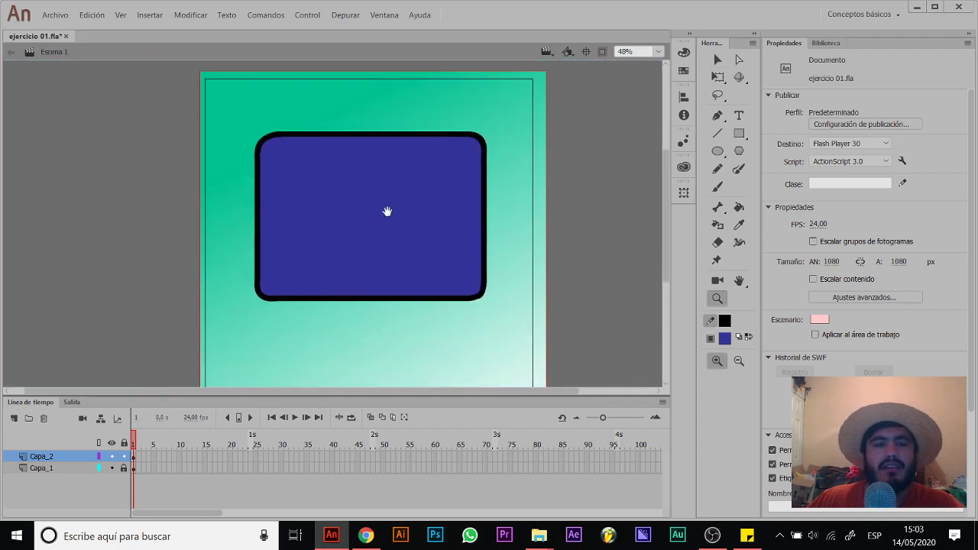
key("v")
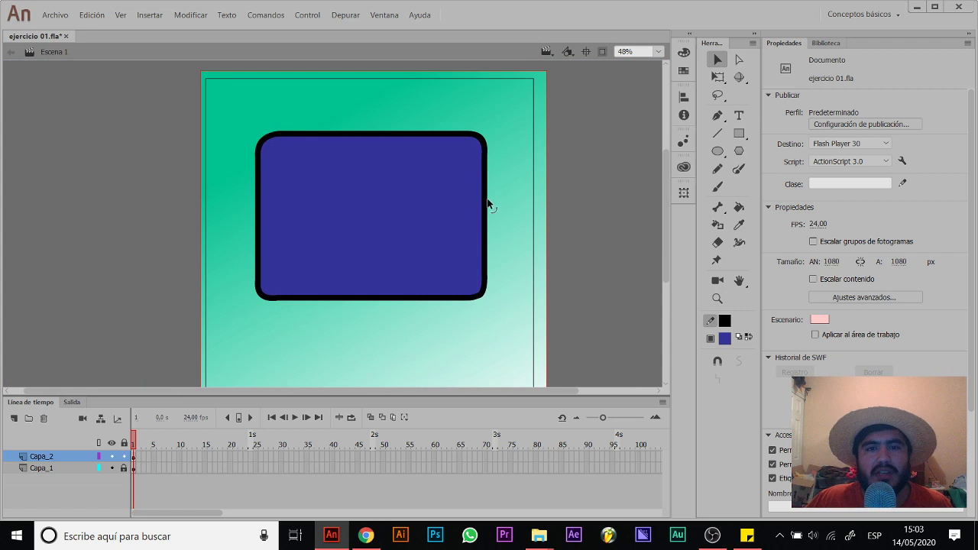
Step: Draw a sideways V with the Pen tool across the rectangle's right edge, its vertex inside the fill and both ends overhanging
key("p")
left_click(496, 162)
left_click(427, 223)
left_click(504, 275)
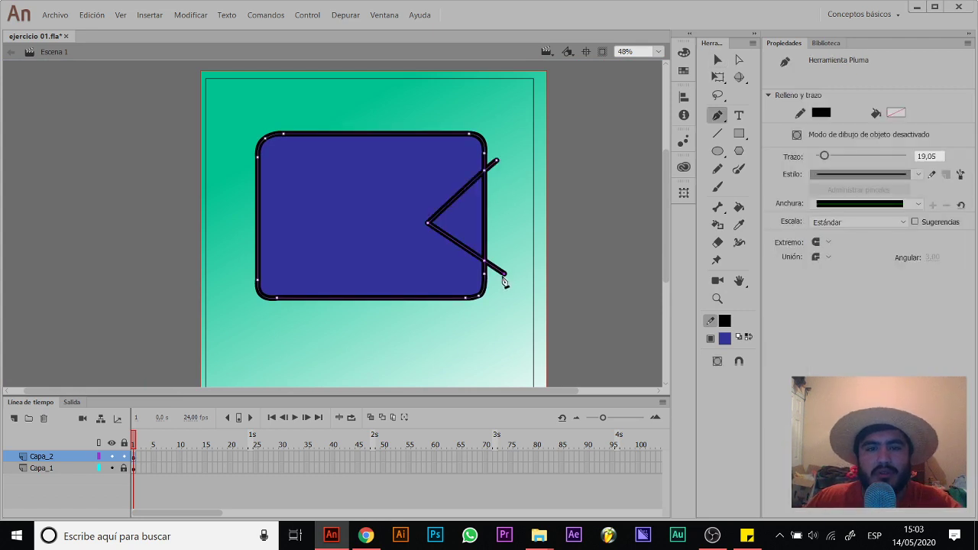
Step: Cut a V-shaped notch by deleting the overhanging line ends, the right edge segment between them and the fill inside the V
key("v")
key("ctrl+a")
left_click(496, 165)
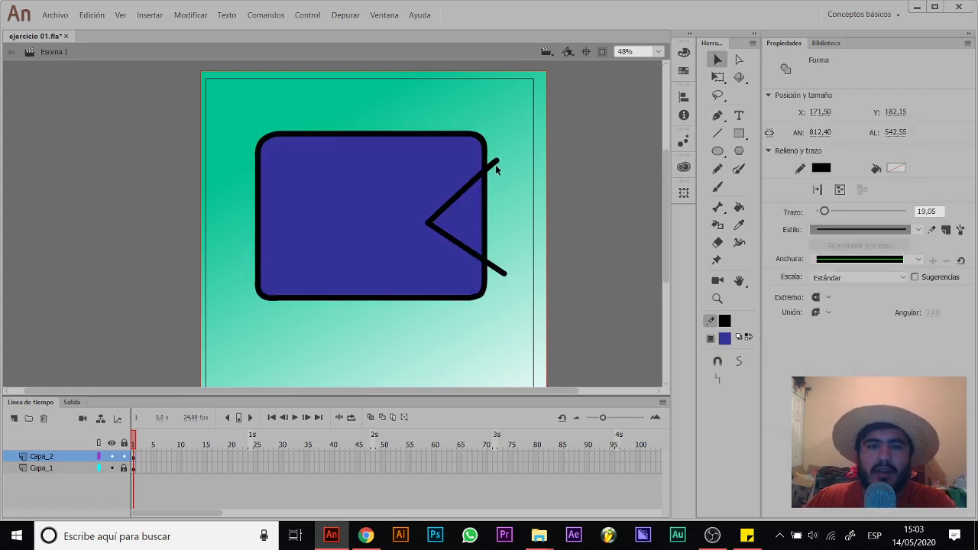
key("Delete")
left_click(486, 221)
key("Delete")
left_click(500, 277)
key("Delete")
left_click(470, 218)
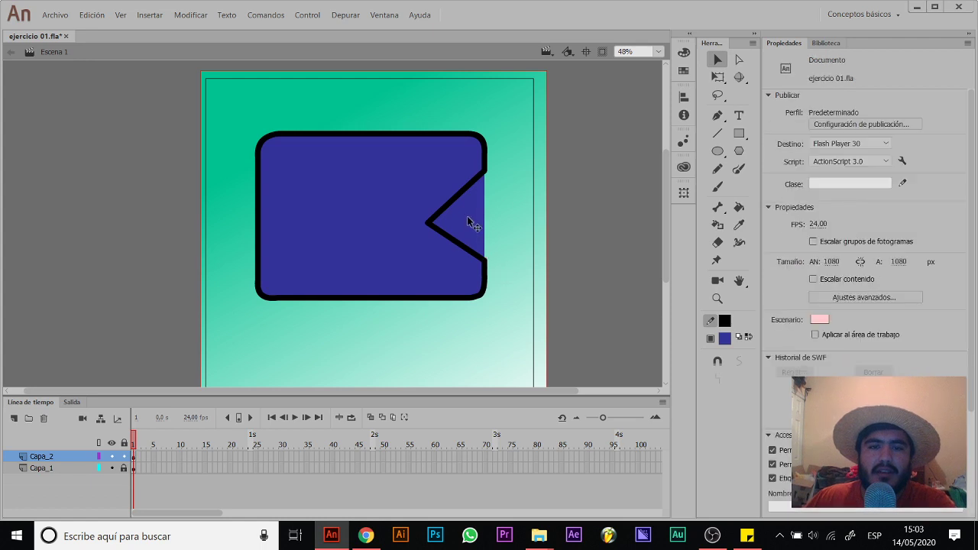
key("Delete")
Step: Bend the notch's two straight edges upward into curves, and delete the whole shape from the stage
left_click_drag(458, 201, 432, 184)
mouse_move(453, 243)
left_mouse_down()
mouse_move(444, 260)
mouse_move(457, 208)
mouse_move(464, 216)
left_mouse_up()
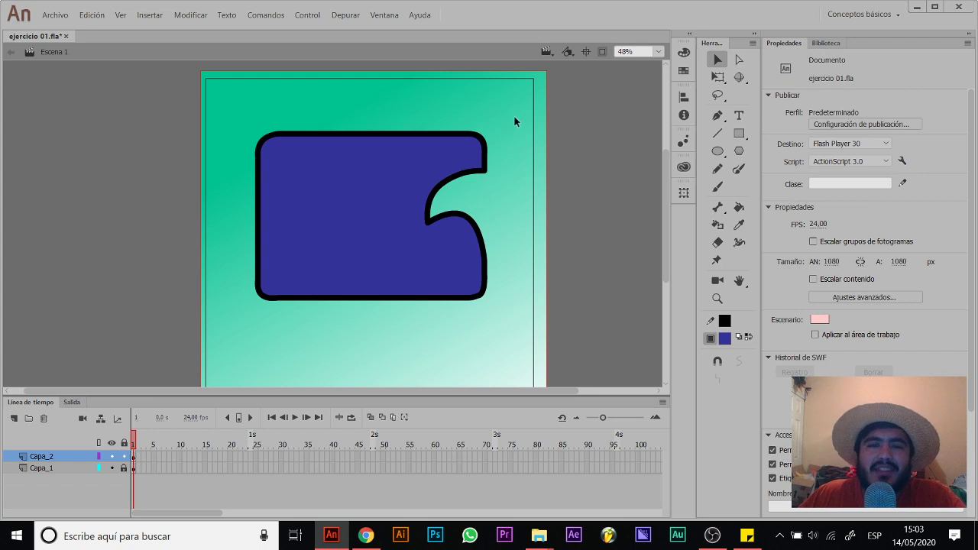
left_click_drag(514, 121, 172, 350)
key("Delete")
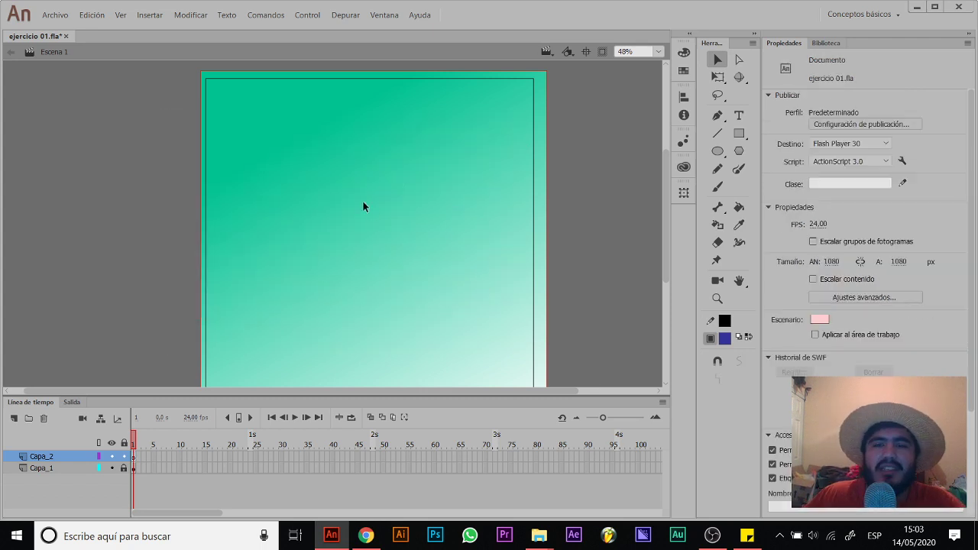
Step: Draw a circle with a blue fill and black stroke near the middle of the stage using the standard Oval tool
left_click(718, 151)
left_click(721, 153)
left_click(784, 150)
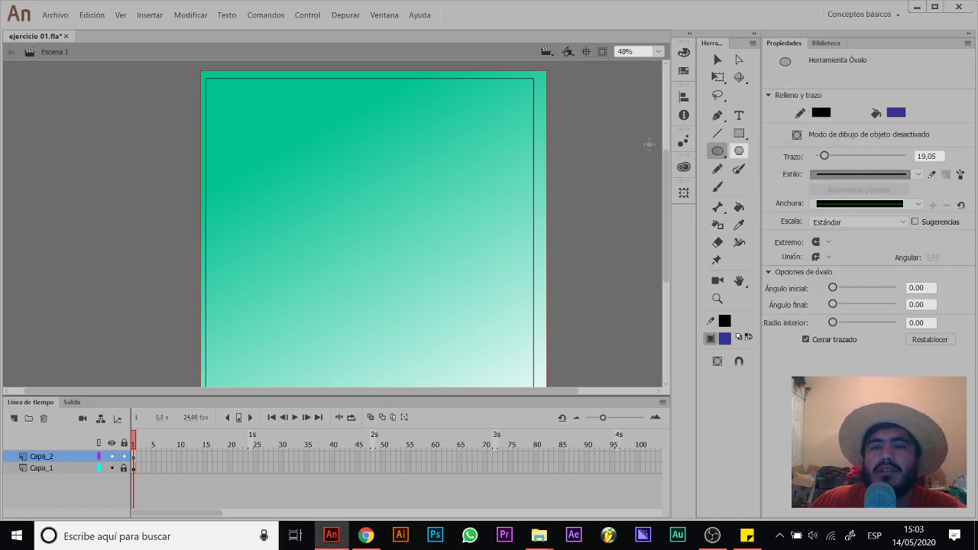
left_click_drag(298, 159, 448, 307)
Step: Draw a primitive oval about 332 by 319 px in the stage's upper-left corner
left_click(722, 154)
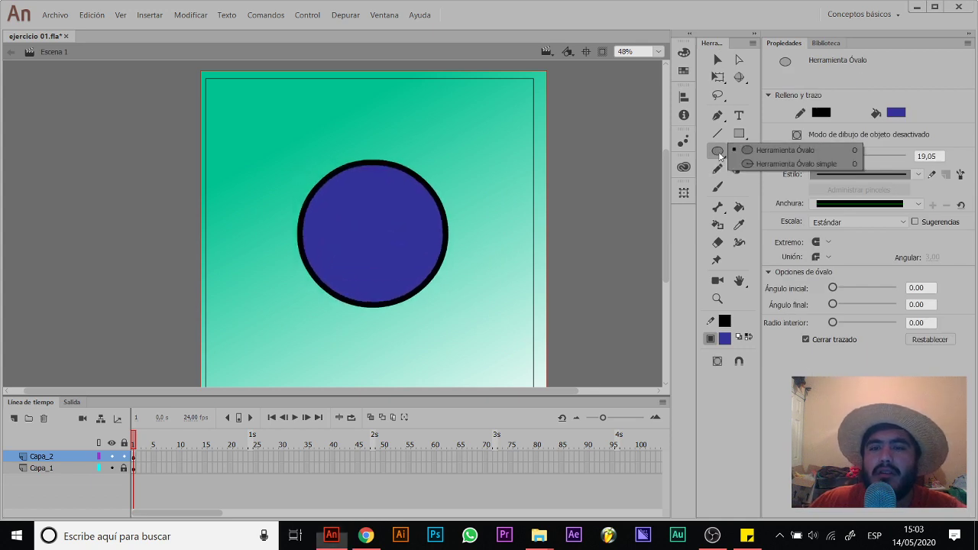
left_click(795, 164)
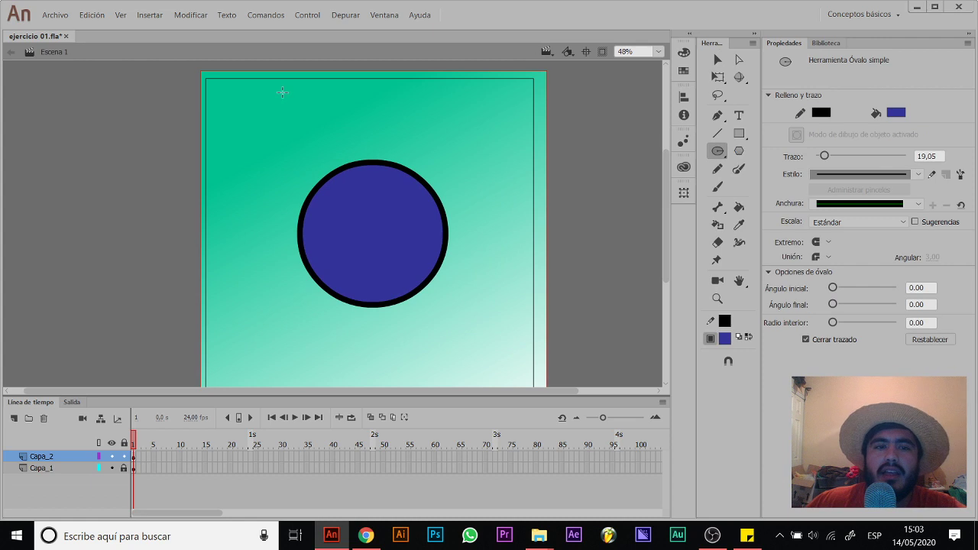
mouse_move(207, 85)
left_mouse_down()
mouse_move(283, 163)
mouse_move(311, 176)
left_mouse_up()
left_click(257, 135)
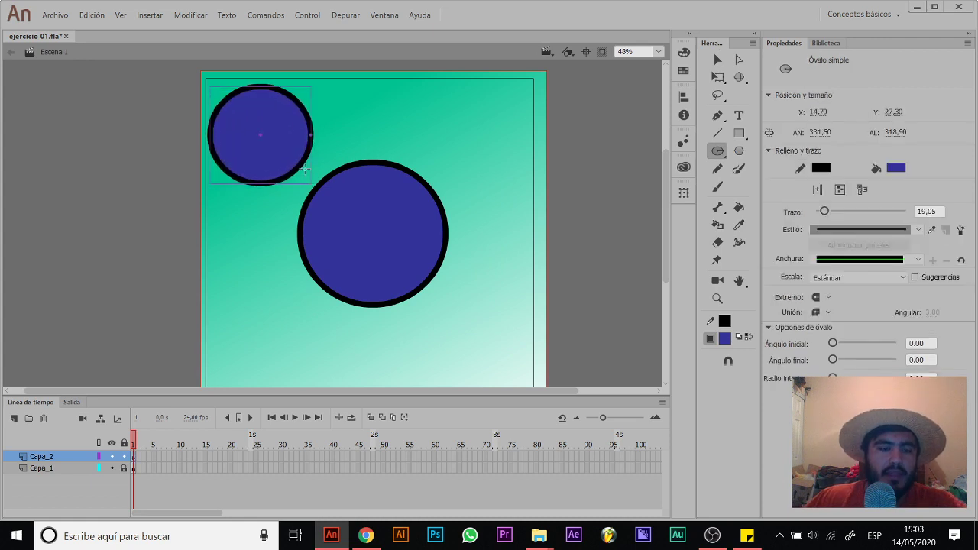
Step: Open a wedge in the primitive oval with its handles, giving a start angle of 76 and an end angle of 338
key("a")
left_click_drag(312, 136, 303, 109)
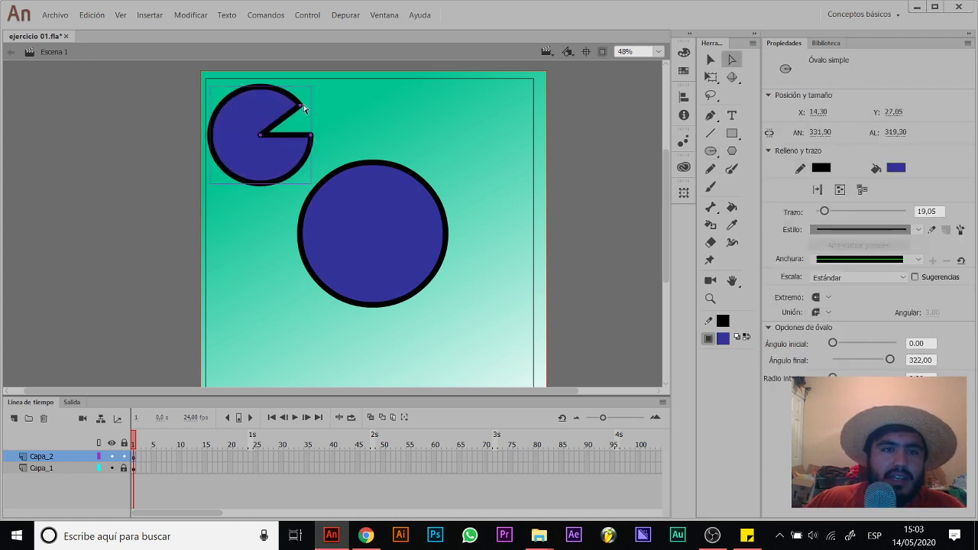
left_click_drag(274, 185, 273, 183)
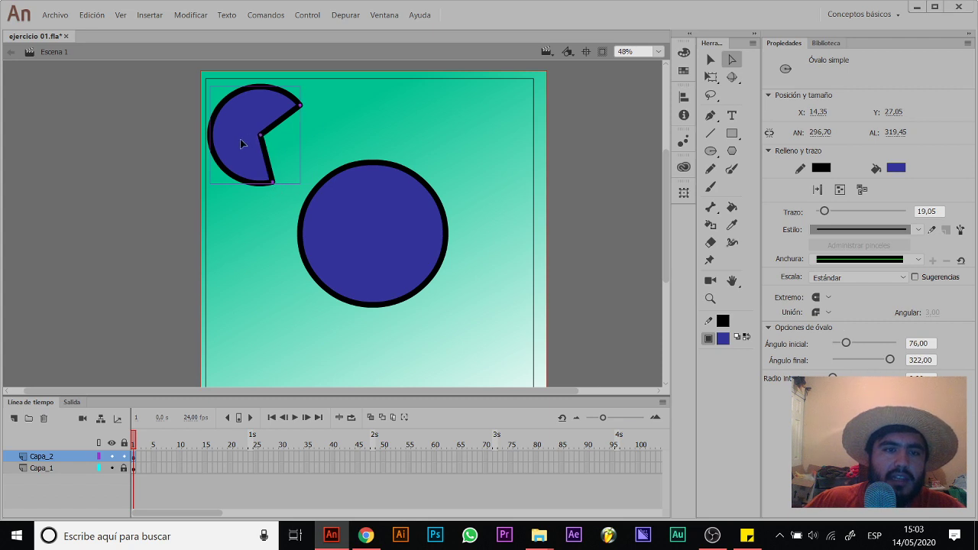
left_click_drag(303, 123, 385, 90)
key("v")
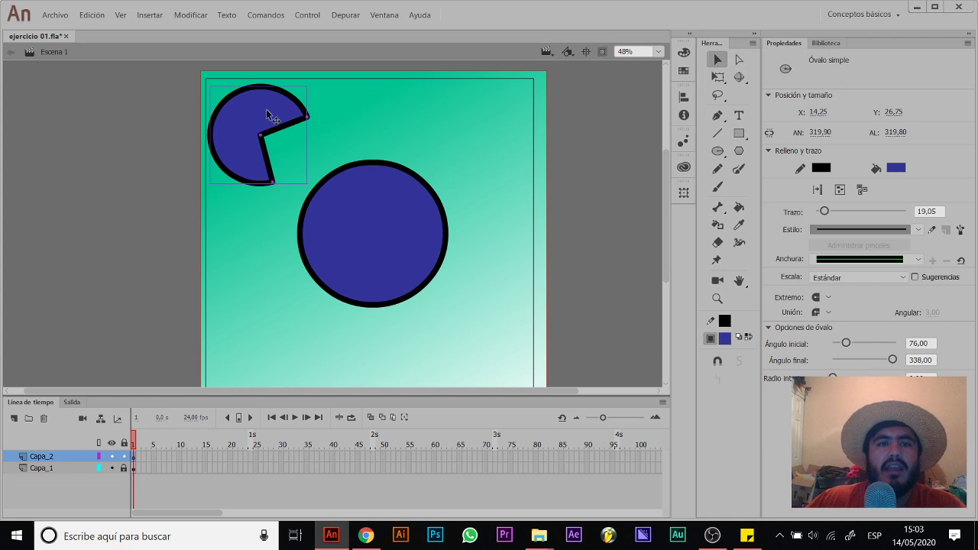
Step: Move the primitive oval down toward the stage's left edge, and delete the upper-right quarter of the standard circle
left_click_drag(271, 113, 224, 194)
left_click_drag(438, 202, 372, 250)
key("Delete")
Step: Reposition the primitive oval over the stage's left edge and break it apart into a plain shape
left_click_drag(273, 128, 196, 227)
left_click_drag(215, 185, 239, 183)
right_click(241, 185)
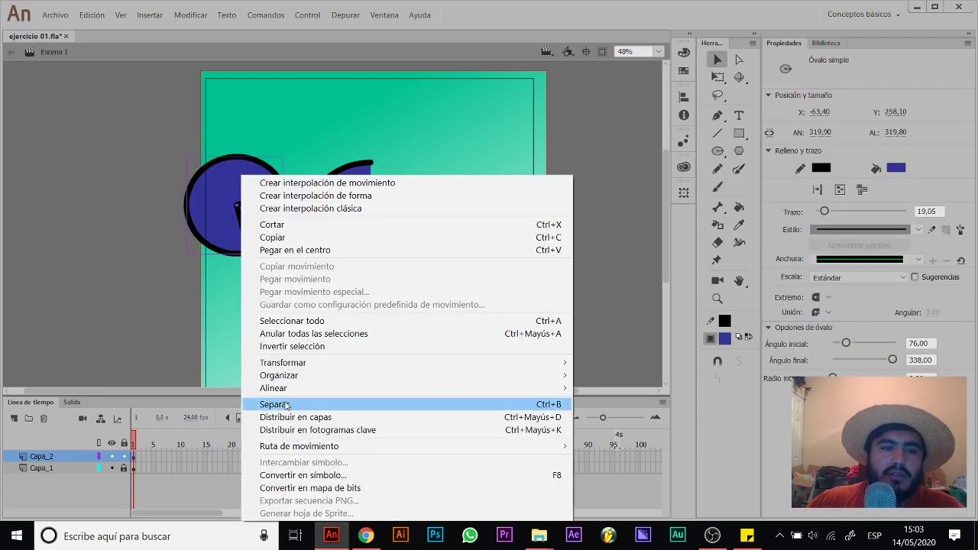
left_click(287, 402)
Step: Delete the upper-right portion of the broken-apart oval, and clear both remaining shapes from the stage
left_click_drag(289, 123, 220, 187)
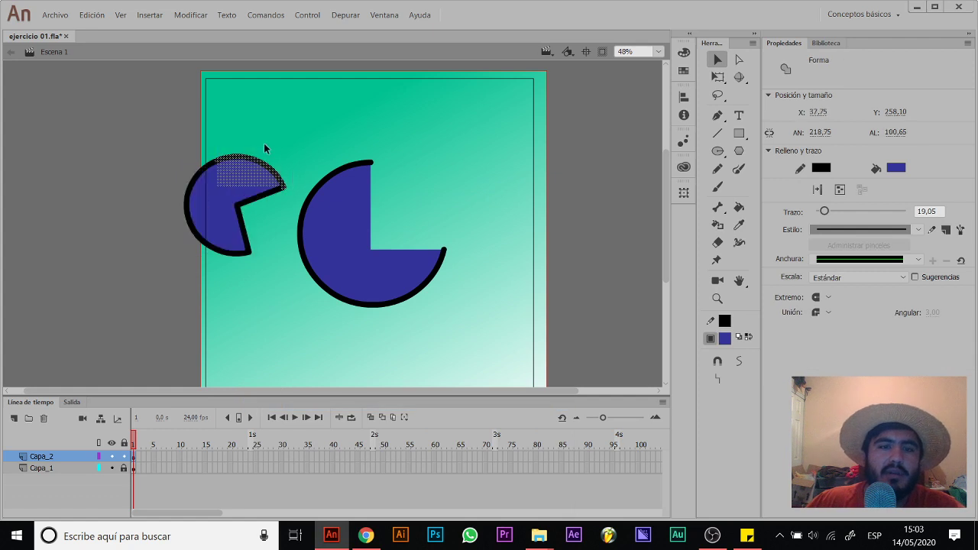
key("Delete")
left_click_drag(489, 110, 179, 318)
key("Delete")
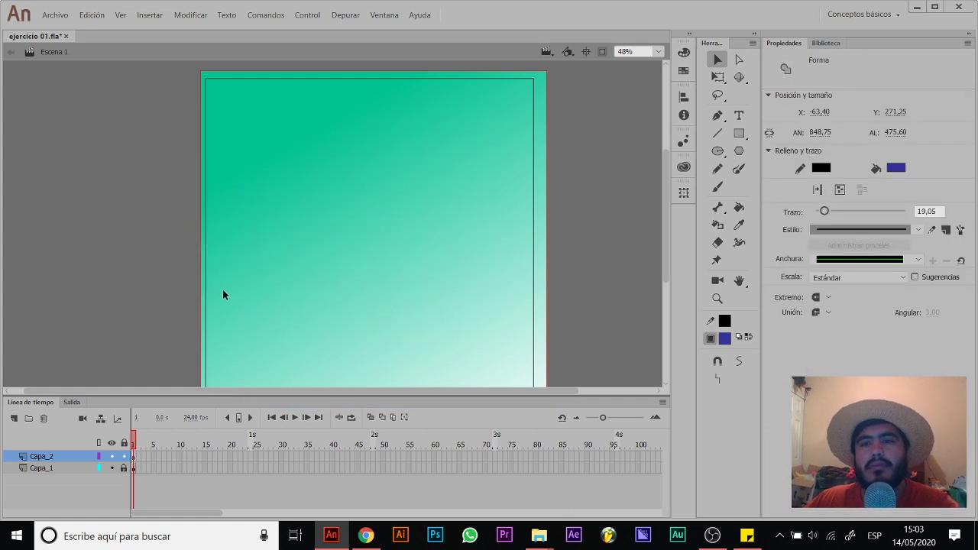
Step: Draw two freehand zigzag strokes side by side in the middle of the stage with the Pencil tool
left_click(717, 169)
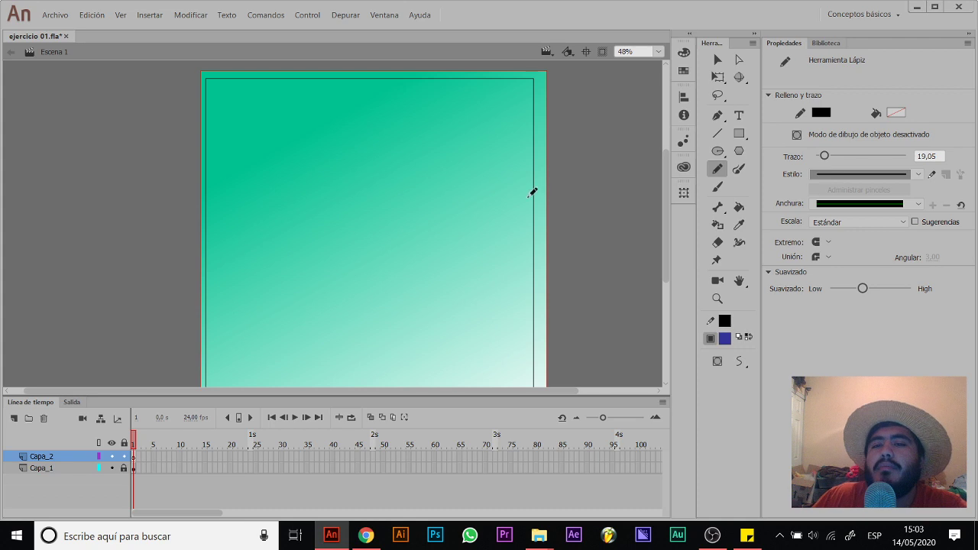
mouse_move(355, 139)
left_mouse_down()
mouse_move(290, 203)
mouse_move(374, 303)
mouse_move(409, 291)
left_mouse_up()
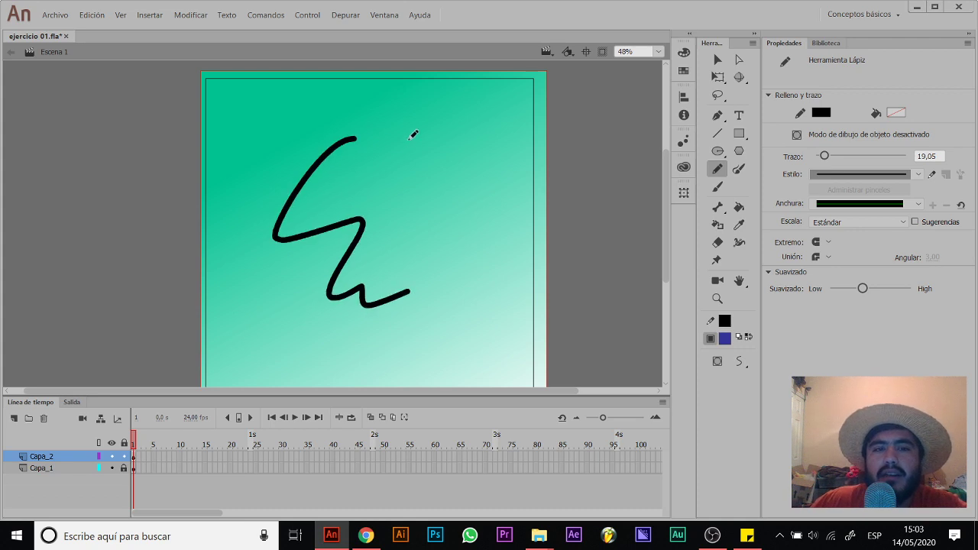
left_click_drag(380, 145, 478, 249)
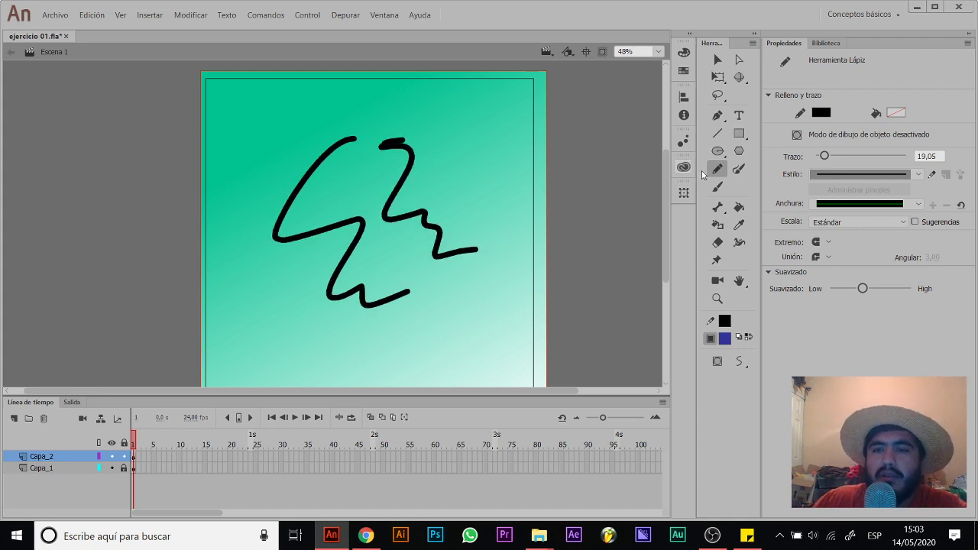
Step: Paint a wavy stroke on the stage's right side and a spiral in its upper-left corner with the stroke-based Brush tool
left_click(739, 171)
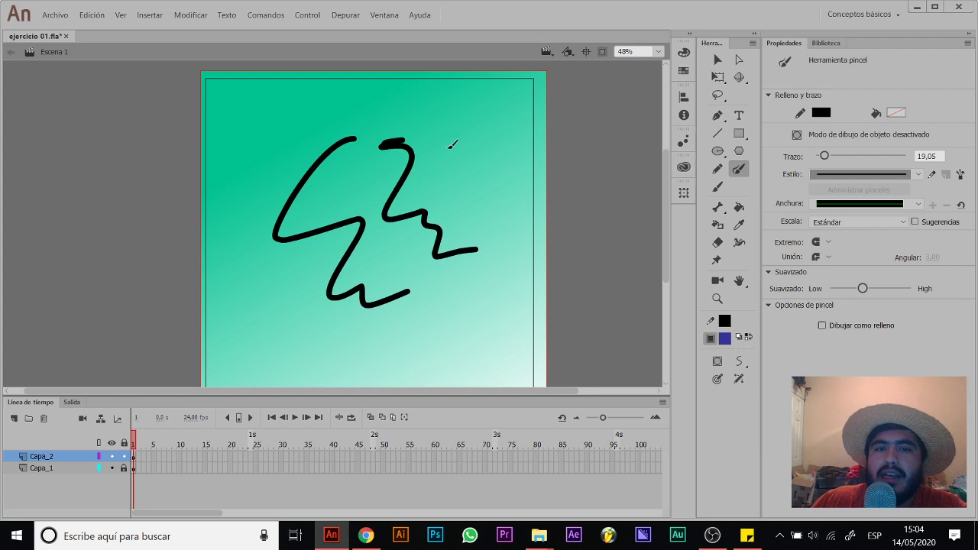
left_click_drag(459, 116, 500, 267)
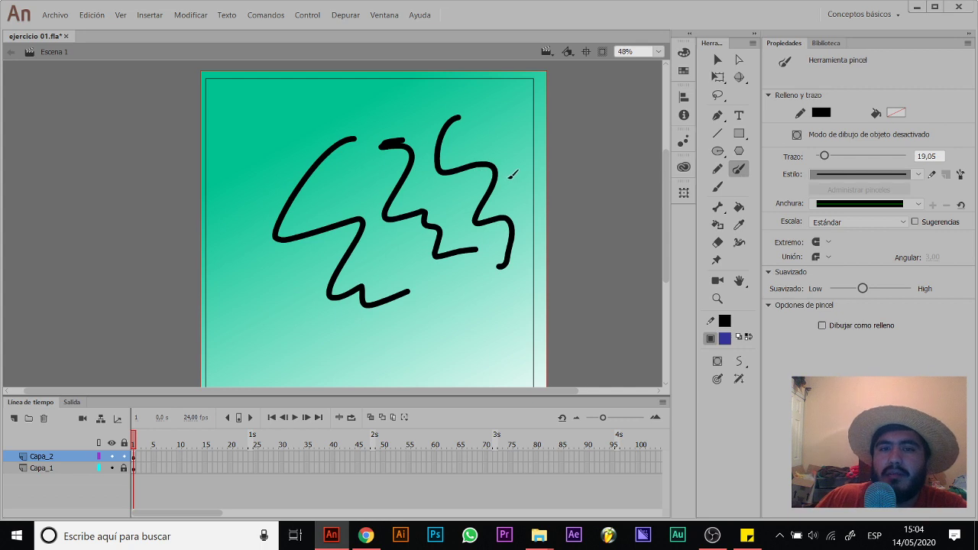
mouse_move(264, 97)
left_mouse_down()
mouse_move(229, 154)
mouse_move(266, 115)
mouse_move(258, 128)
mouse_move(295, 142)
left_mouse_up()
Step: Draw a freehand spiral with the Pencil tool in the lower-left part of the stage
left_click(718, 169)
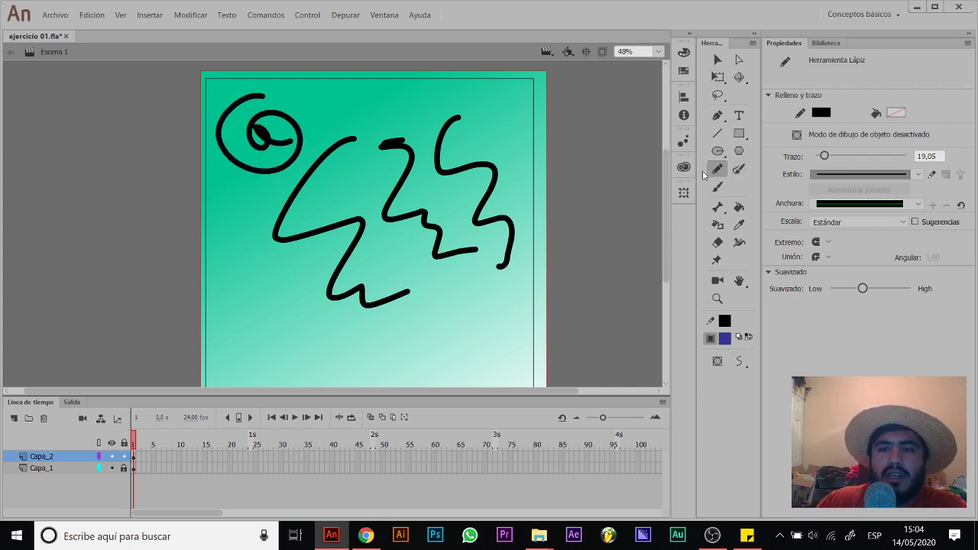
mouse_move(237, 273)
left_mouse_down()
mouse_move(218, 350)
mouse_move(250, 307)
left_mouse_up()
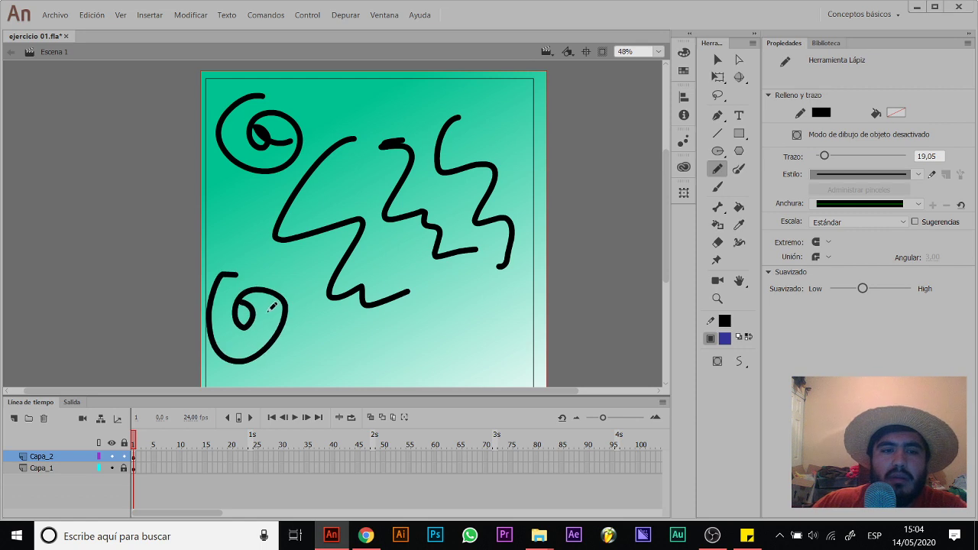
left_click(739, 168)
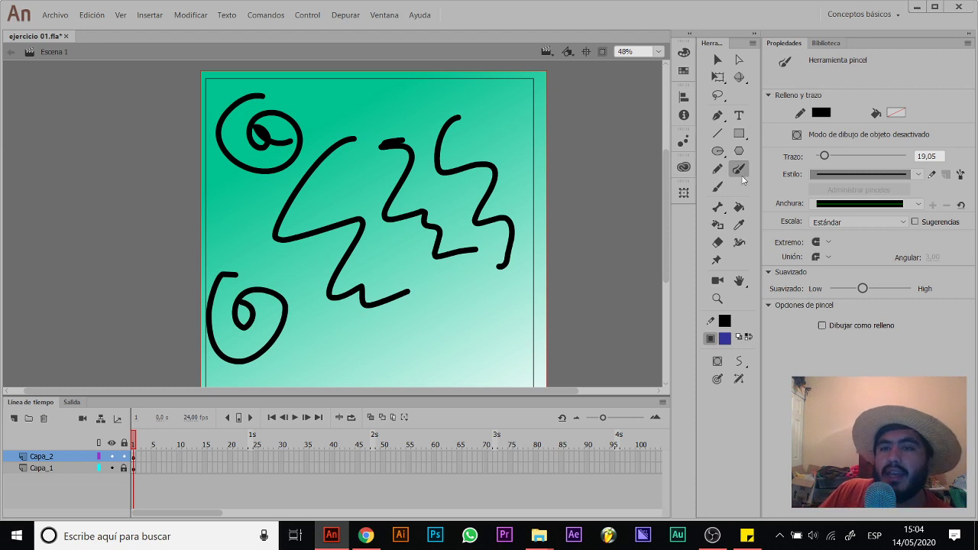
left_click(717, 170)
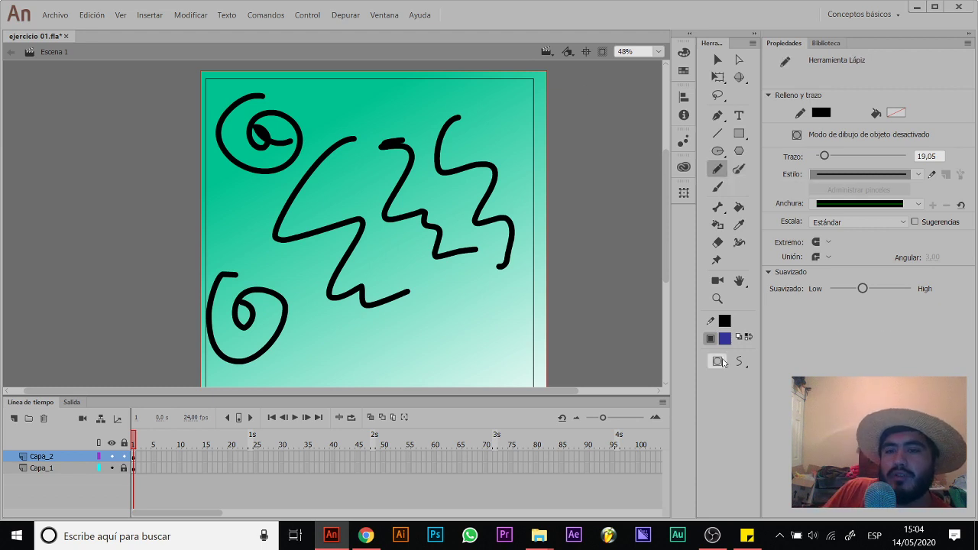
Step: Turn on pressure sensitivity for the Brush tool and paint a variable-width stroke down the stage's right side
left_click(738, 175)
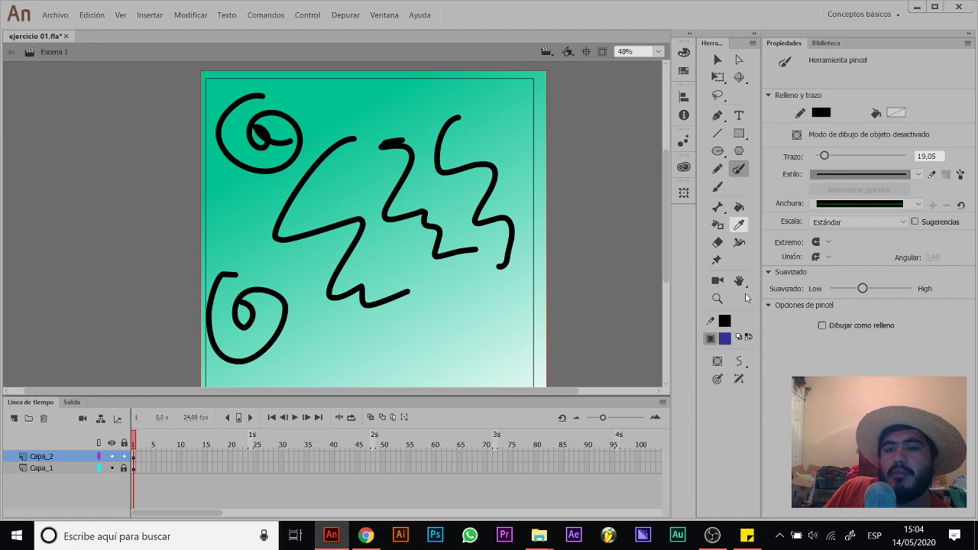
left_click(718, 380)
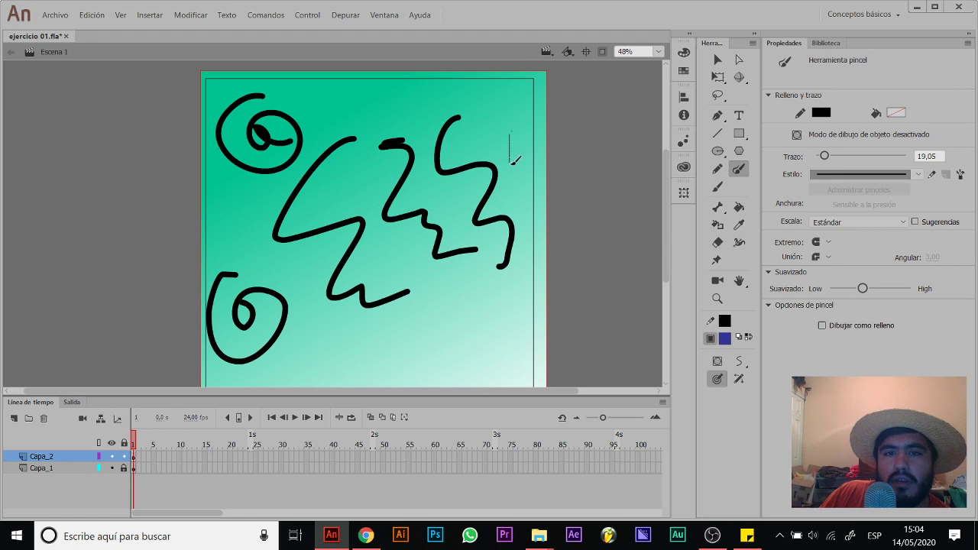
mouse_move(511, 161)
left_mouse_down()
mouse_move(511, 219)
mouse_move(461, 306)
left_mouse_up()
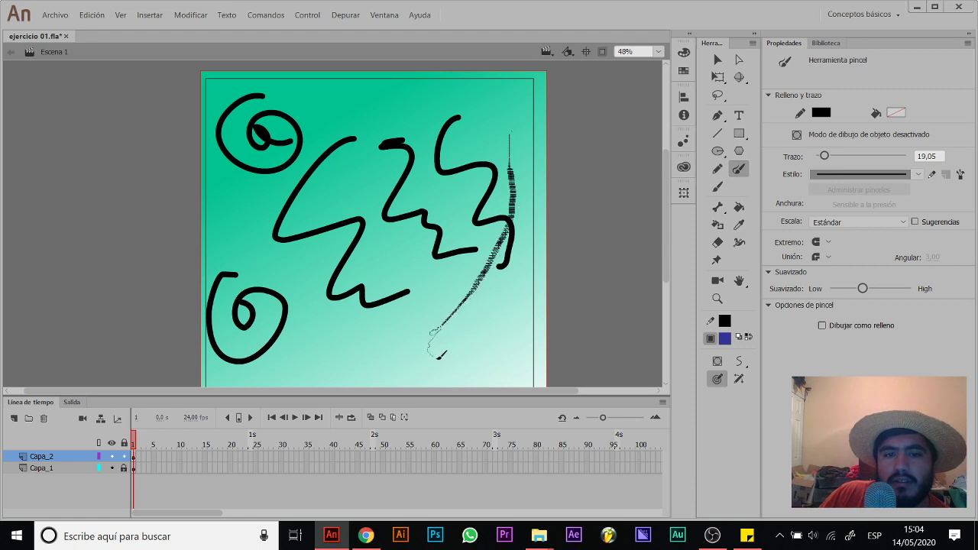
left_click_drag(446, 353, 448, 355)
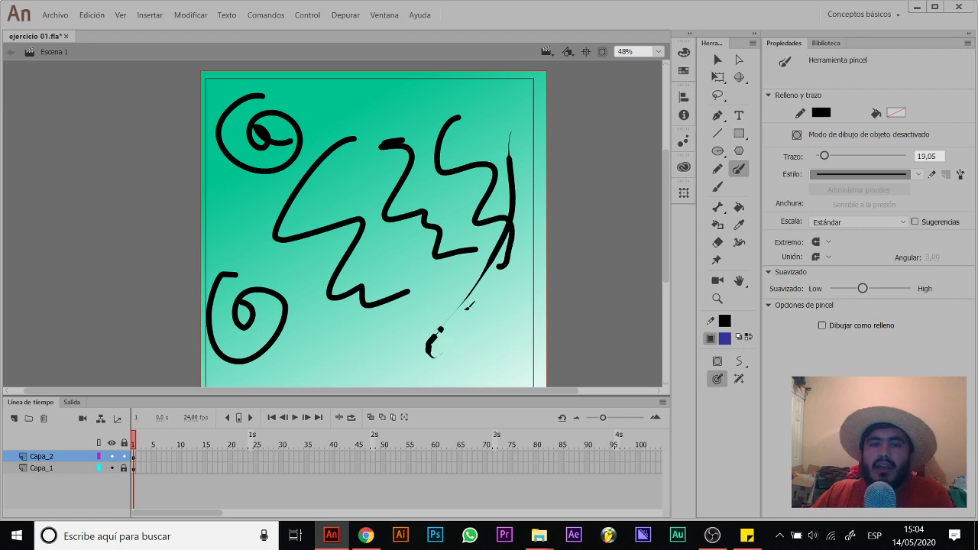
key("v")
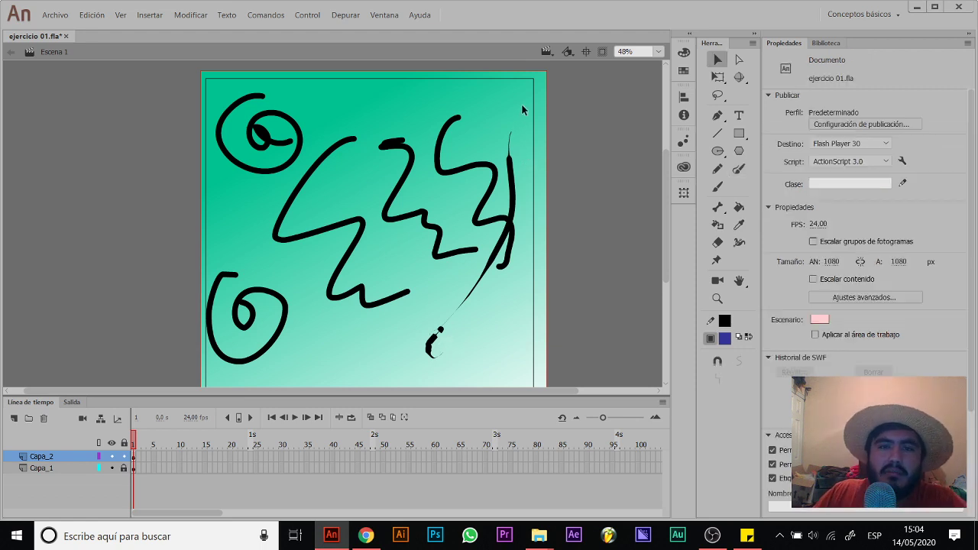
Step: Clear all strokes from the stage and paint a black zigzag in its middle with the stroke-based Brush tool
left_click_drag(555, 82, 149, 380)
key("Delete")
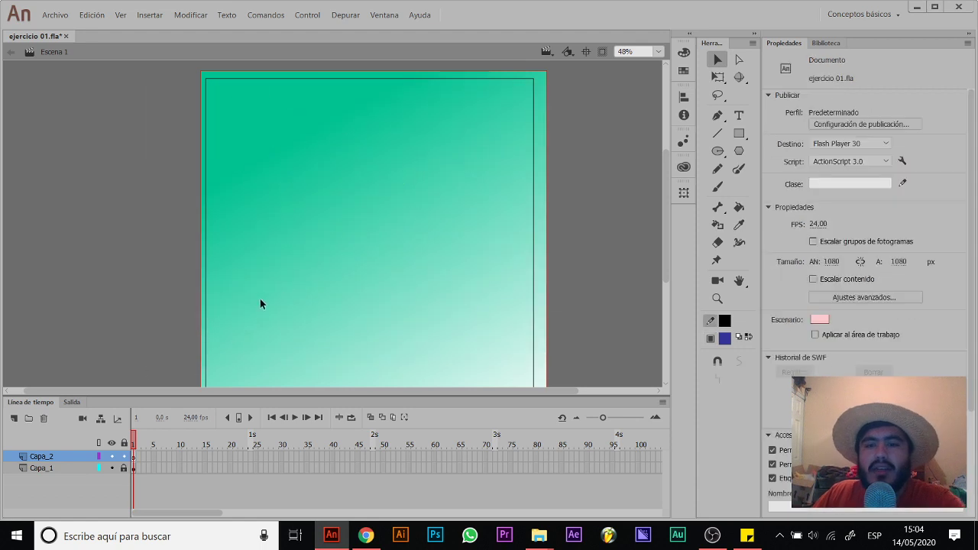
left_click(738, 169)
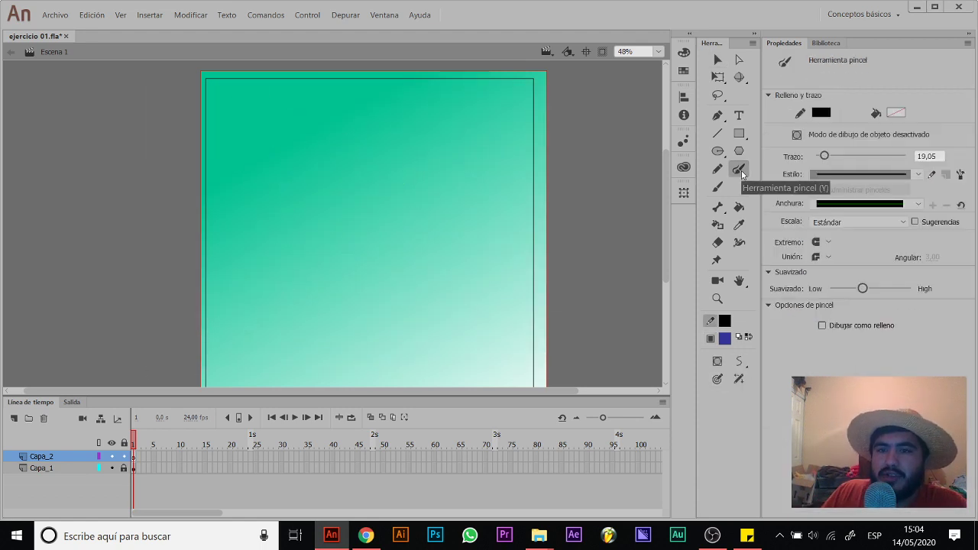
mouse_move(426, 128)
left_mouse_down()
mouse_move(395, 208)
mouse_move(420, 286)
left_mouse_up()
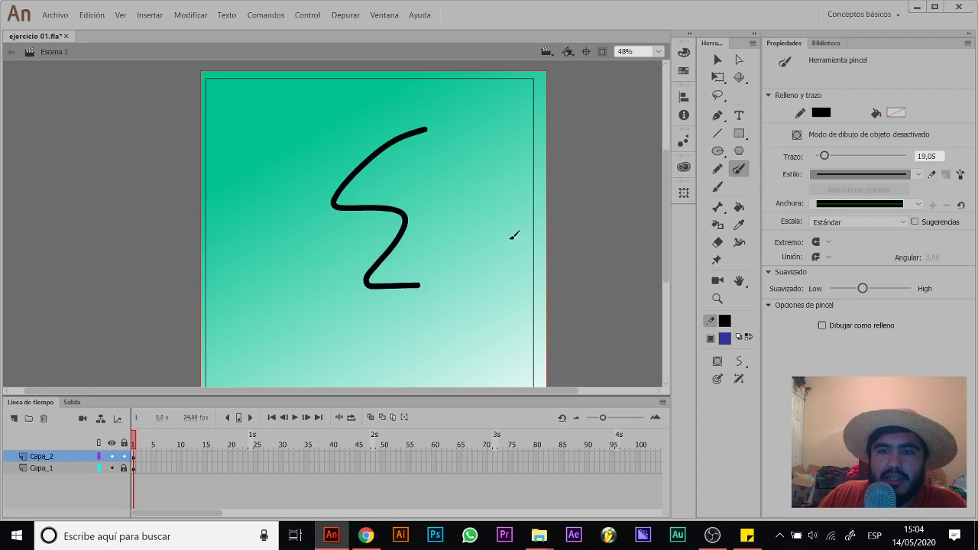
Step: Paint two wavy blue strokes side by side to the right of the black zigzag with the fill-based Brush tool
left_click(715, 187)
mouse_move(483, 131)
left_mouse_down()
mouse_move(449, 169)
mouse_move(459, 249)
mouse_move(502, 278)
left_mouse_up()
mouse_move(486, 141)
left_mouse_down()
mouse_move(510, 174)
mouse_move(524, 241)
left_mouse_up()
Step: Show the anchor points of the black zigzag and the nearer blue stroke with the Subselection tool to compare them
key("a")
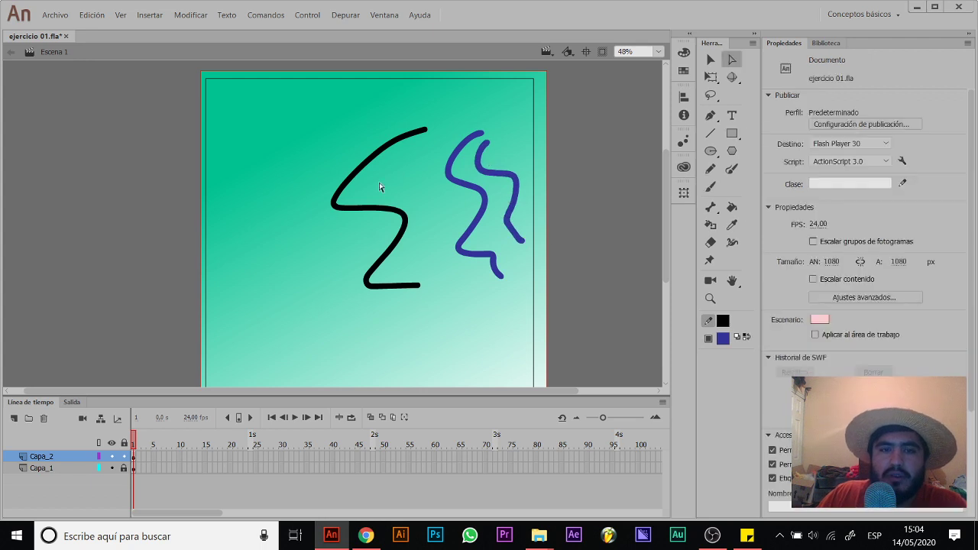
left_click(397, 216)
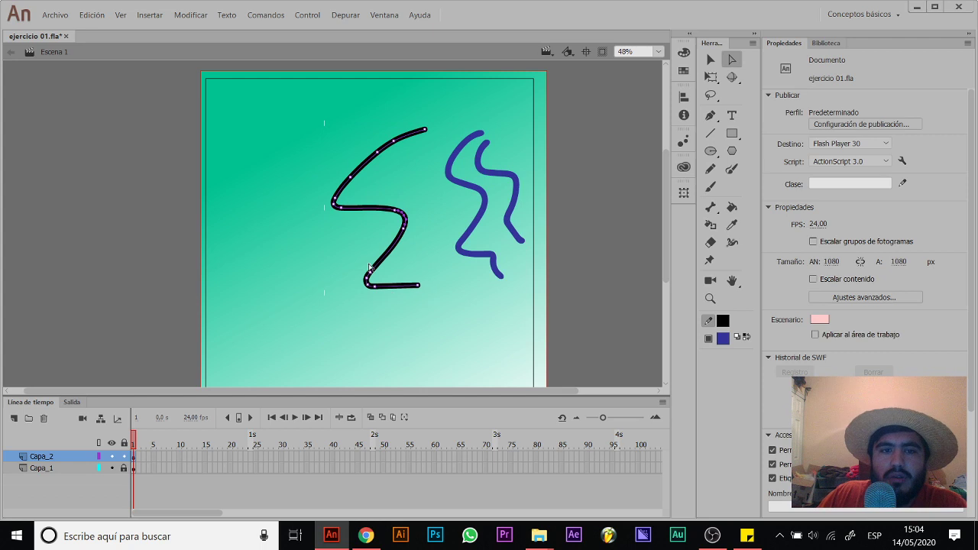
left_click(482, 199)
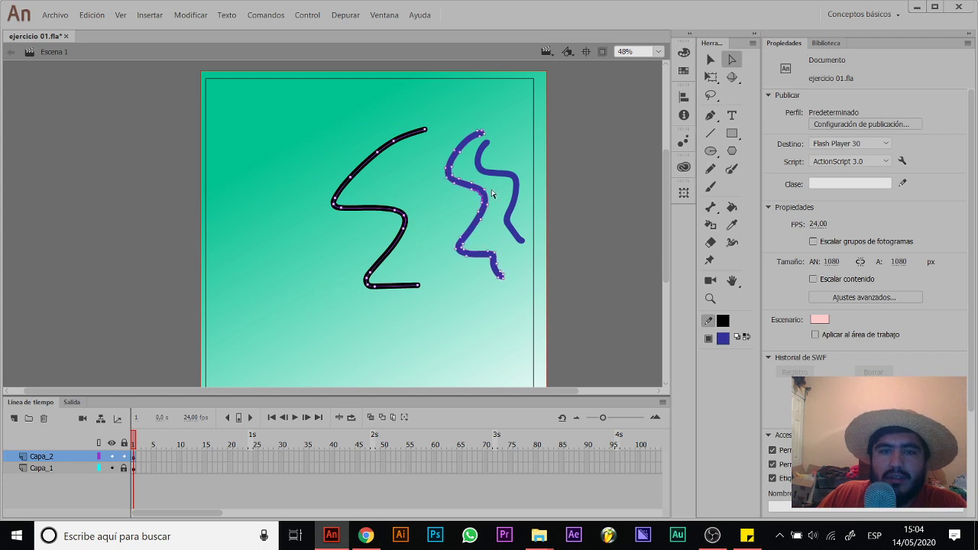
Step: Paint a short test stroke across the blue strokes with the fill-based Brush tool and undo it
key("b")
mouse_move(463, 203)
left_mouse_down()
mouse_move(447, 221)
mouse_move(484, 250)
left_mouse_up()
key("ctrl+z")
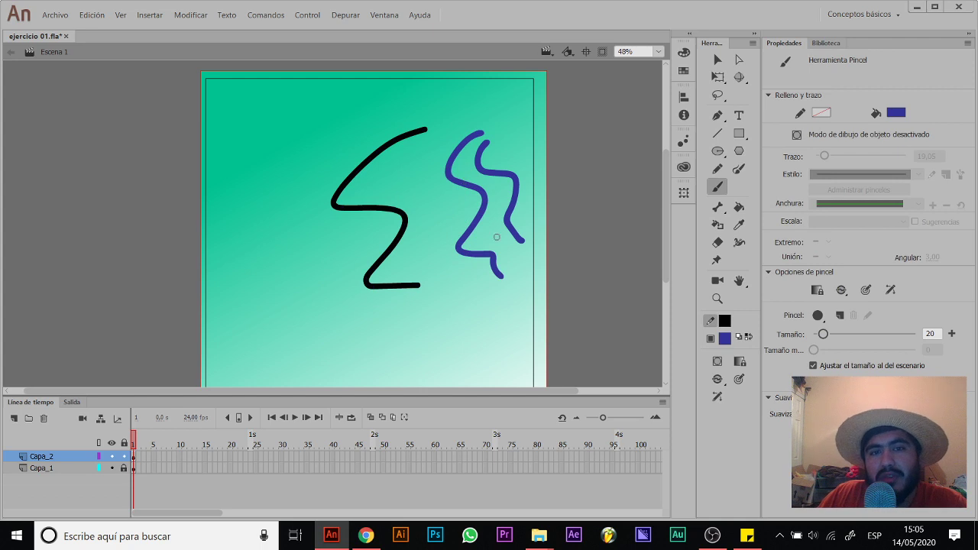
Step: Delete the black zigzag and both blue strokes from the stage
key("v")
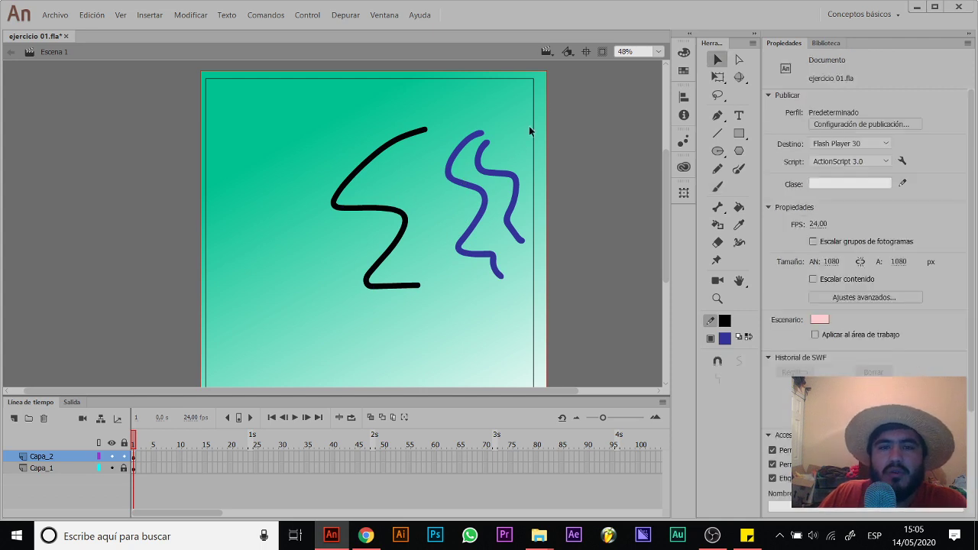
left_click_drag(538, 109, 425, 314)
key("Delete")
key("Delete")
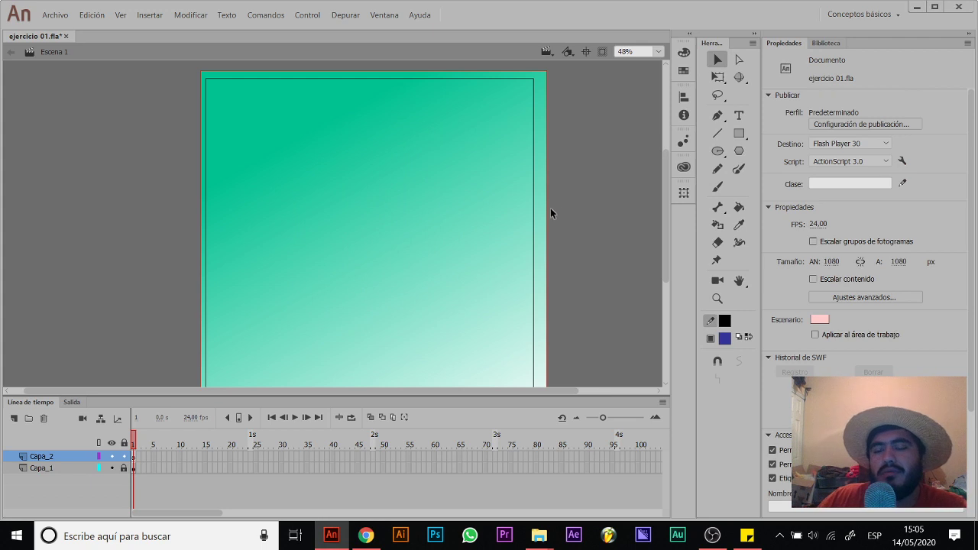
left_click(716, 186)
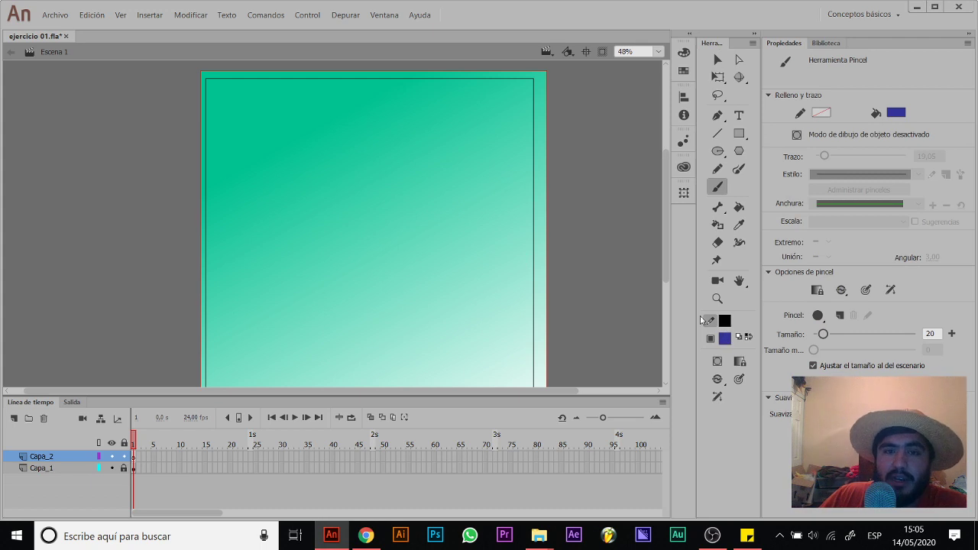
left_click(739, 169)
left_click(741, 134)
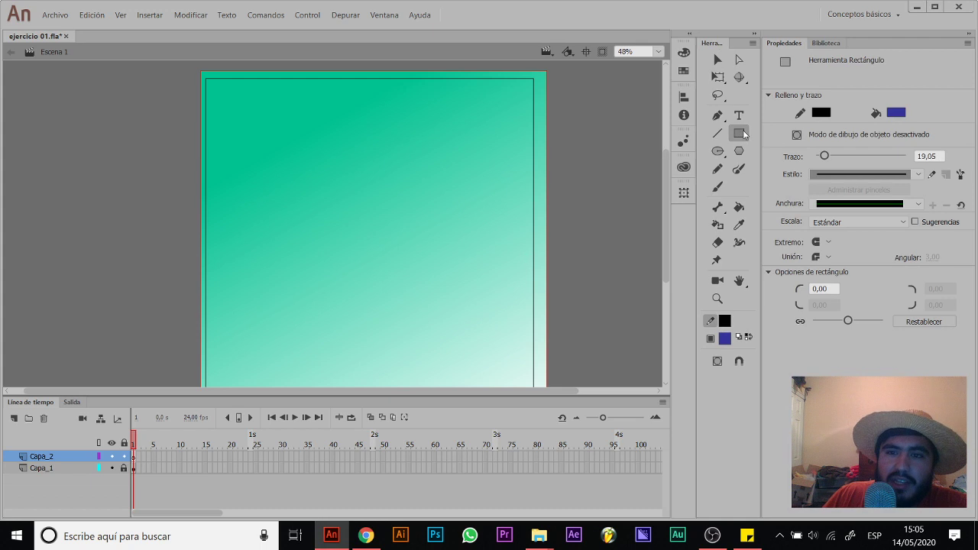
left_click(717, 151)
left_click_drag(717, 150, 746, 149)
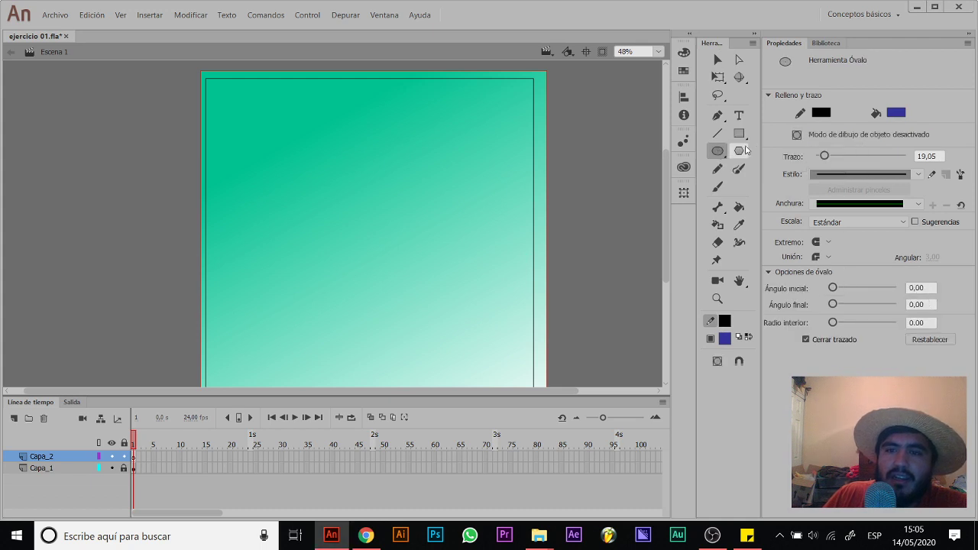
Step: Try a zigzag stroke with the fill-based Brush tool using a green fill, and undo it
left_click(718, 188)
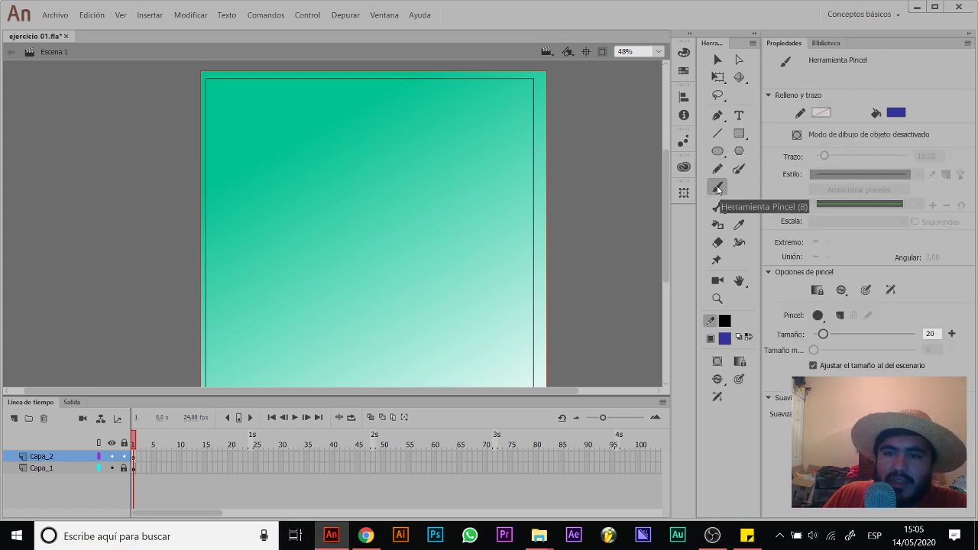
left_click(725, 338)
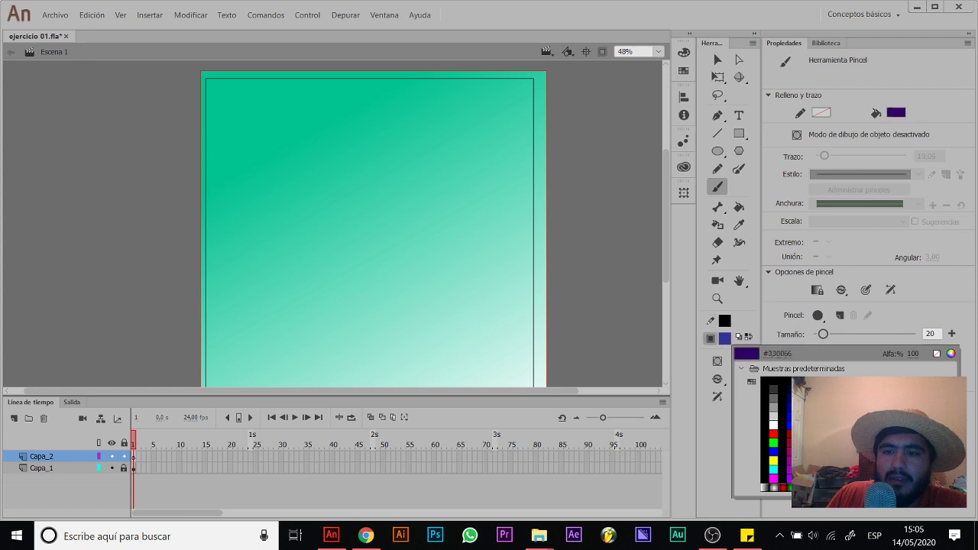
left_click(798, 431)
mouse_move(359, 107)
left_mouse_down()
mouse_move(369, 188)
mouse_move(431, 219)
left_mouse_up()
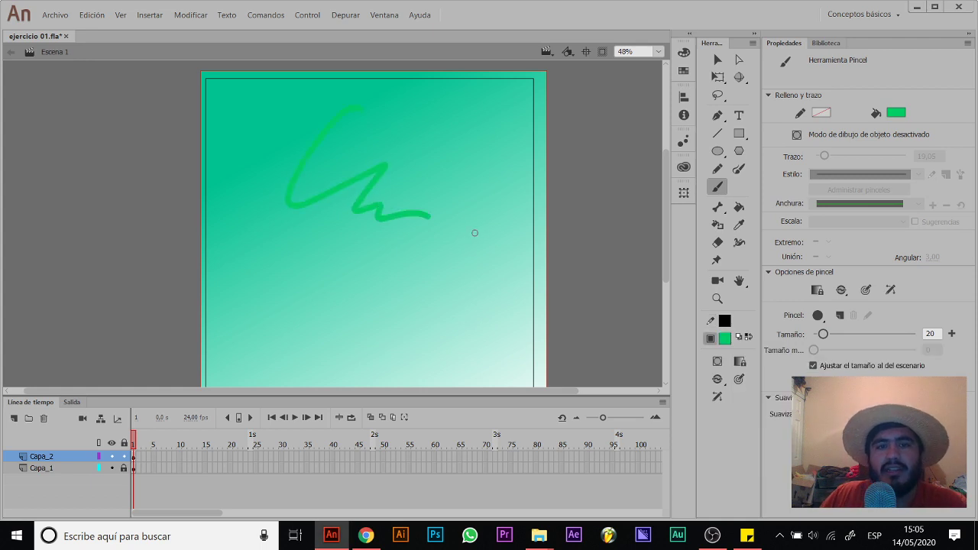
key("ctrl+z")
Step: Set the Brush tool's fill color to white (#FFFFFF), try two short strokes in the stage's upper-left area, and undo them
left_click(725, 339)
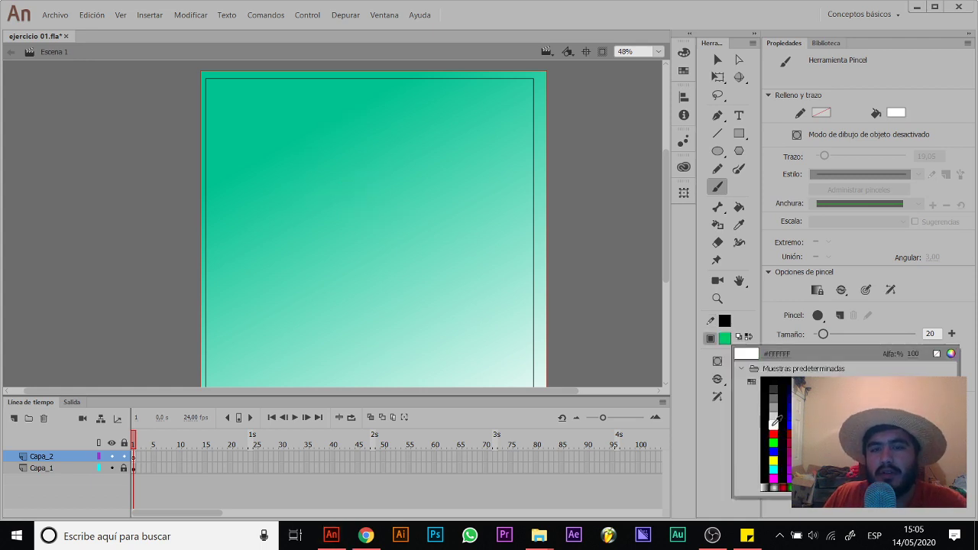
left_click(776, 417)
left_click_drag(275, 115, 344, 117)
left_click_drag(264, 141, 337, 134)
key("ctrl+z")
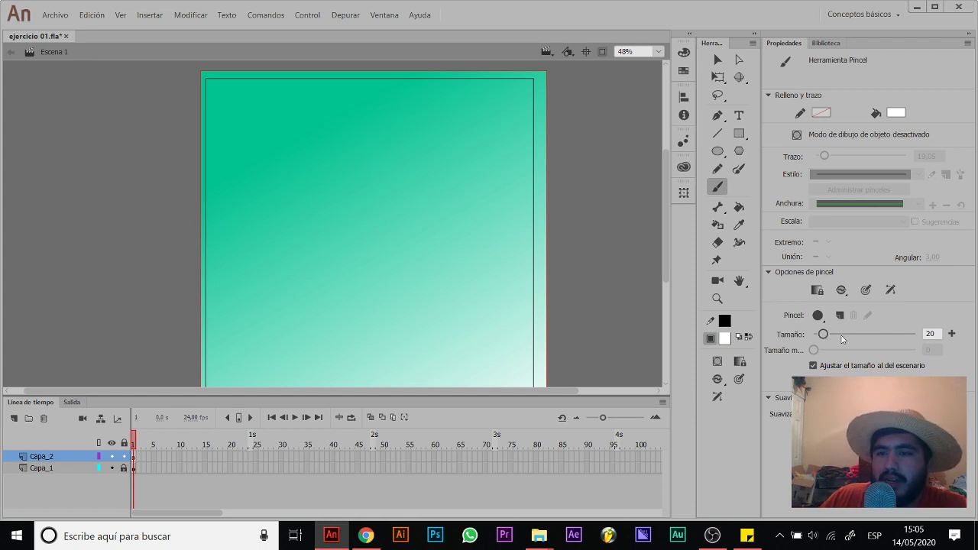
Step: Set the brush size to 75, try a thick white spiral in the middle of the stage, and undo it
left_click_drag(823, 335, 851, 337)
mouse_move(382, 128)
left_mouse_down()
mouse_move(402, 236)
mouse_move(367, 181)
left_mouse_up()
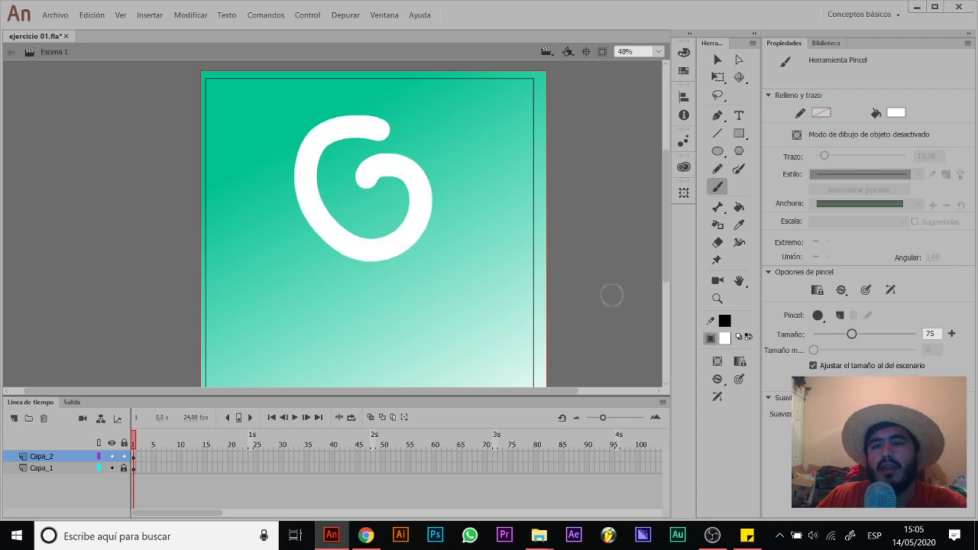
key("ctrl+z")
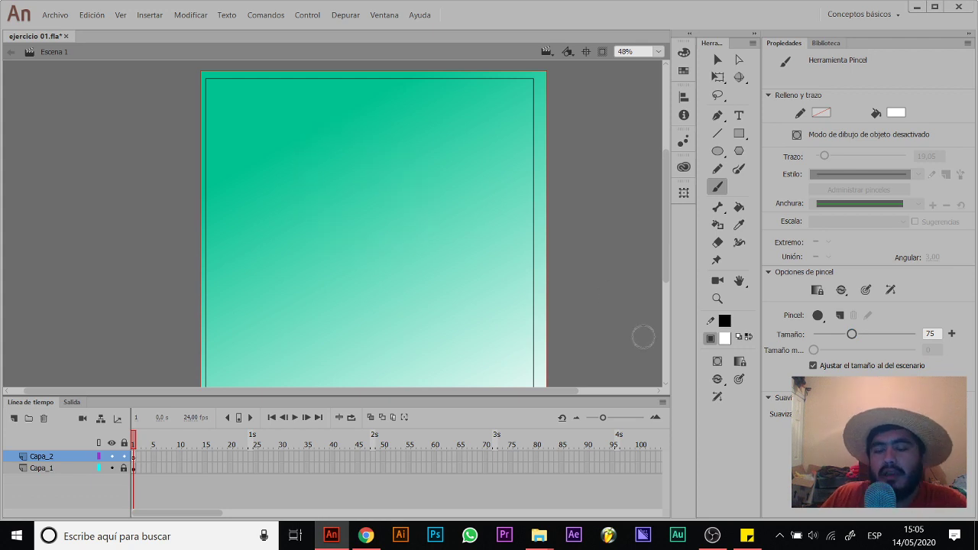
Step: Turn on pressure sensitivity for the Brush tool and paint a diagonal white stroke that tapers to a thin lower-left end
left_click(738, 379)
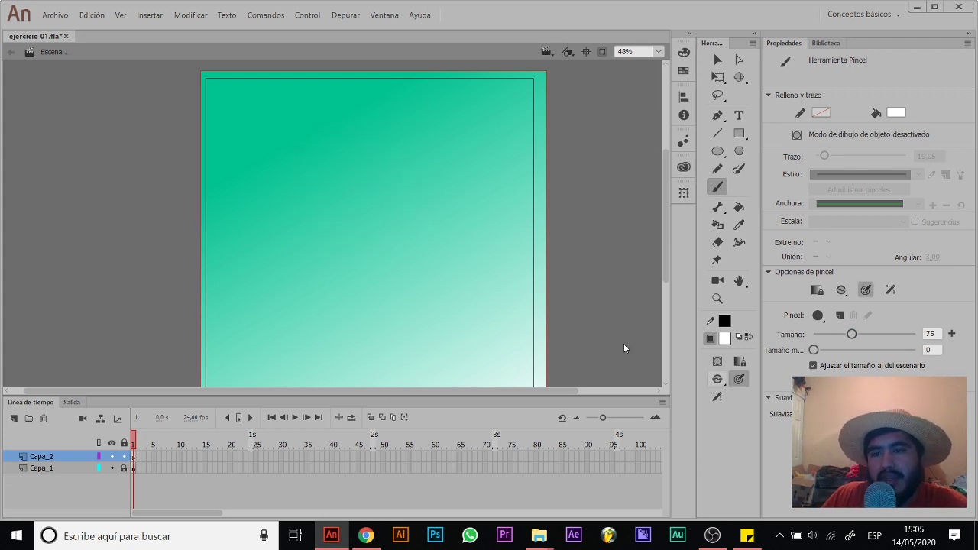
left_click(740, 379)
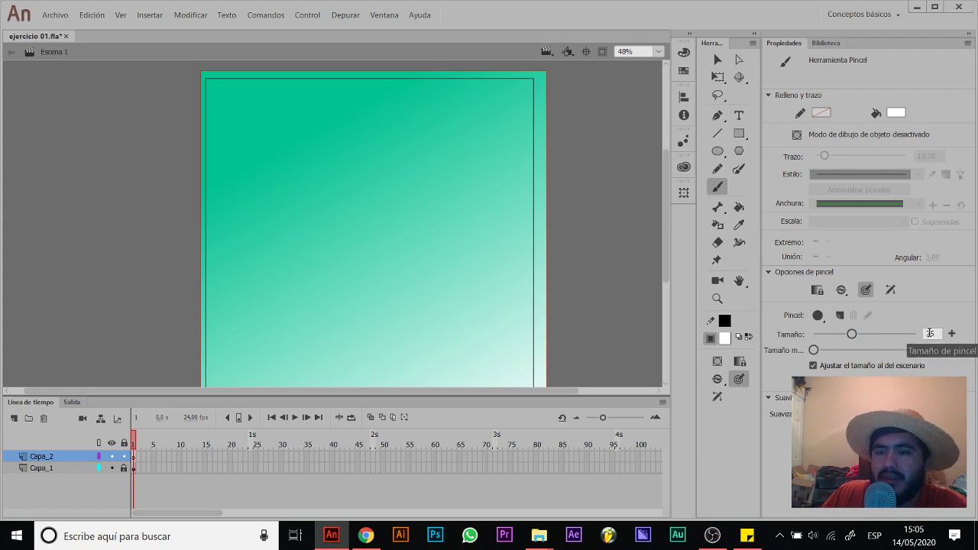
left_click_drag(446, 105, 314, 194)
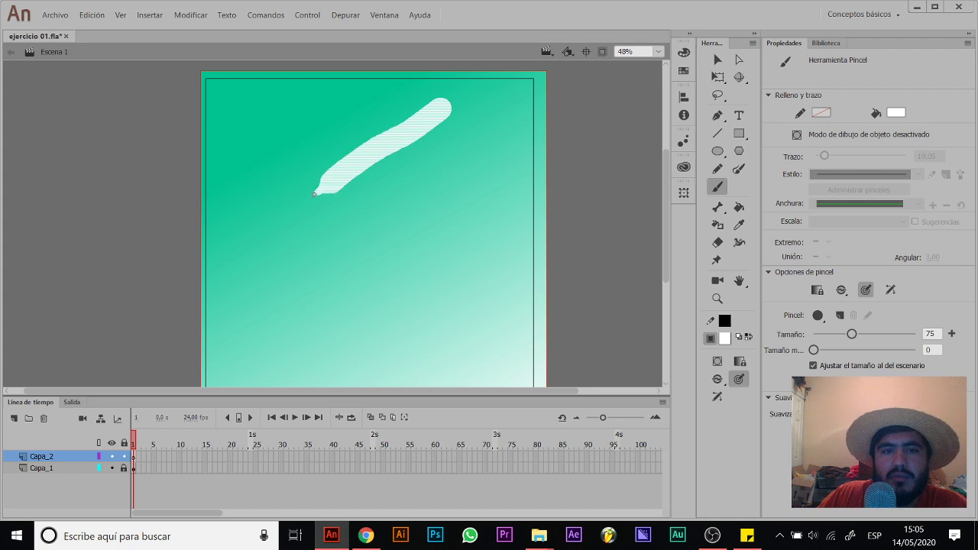
left_click_drag(272, 227, 264, 233)
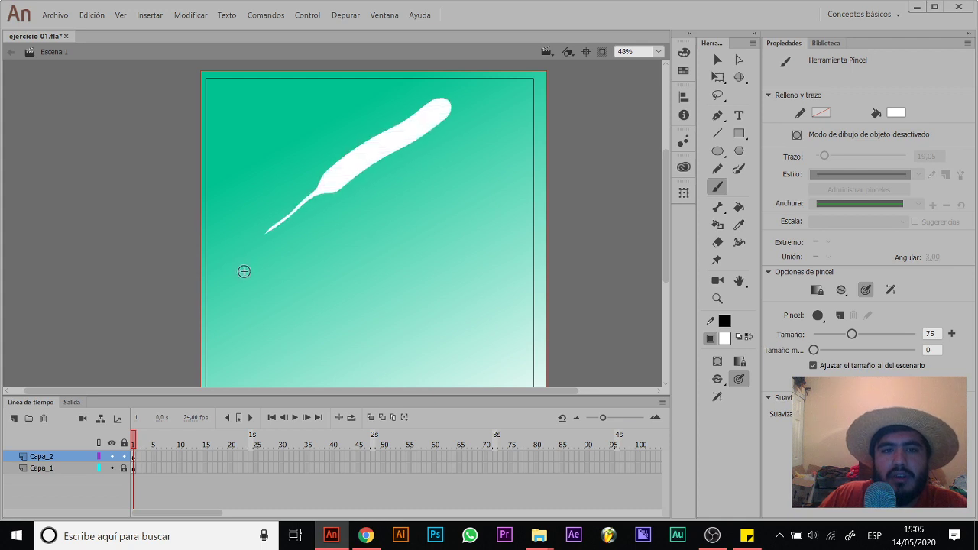
Step: Pull an anchor point on the lower edge of the white stroke downward with the Subselection tool to form a pointed bulge
key("v")
left_click(403, 135)
left_click(410, 177)
key("a")
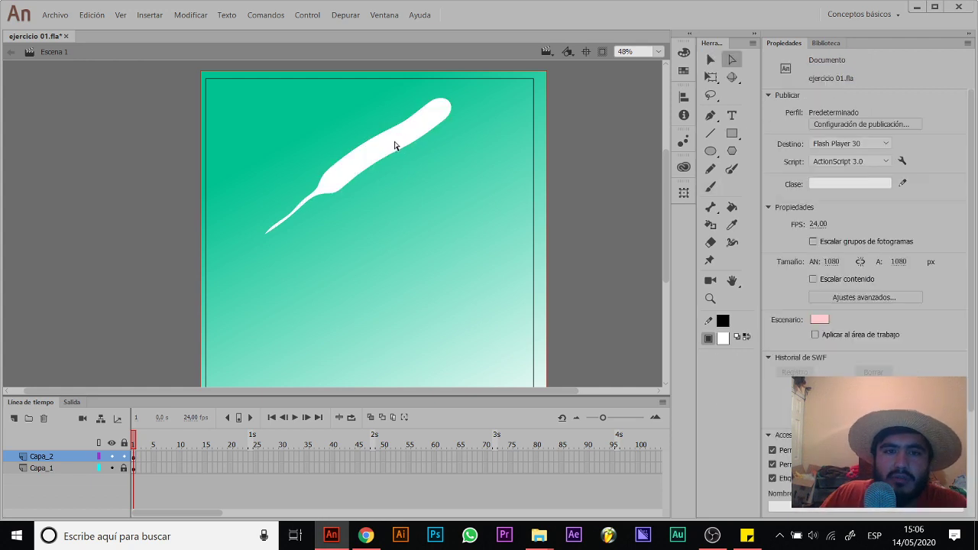
left_click(365, 176)
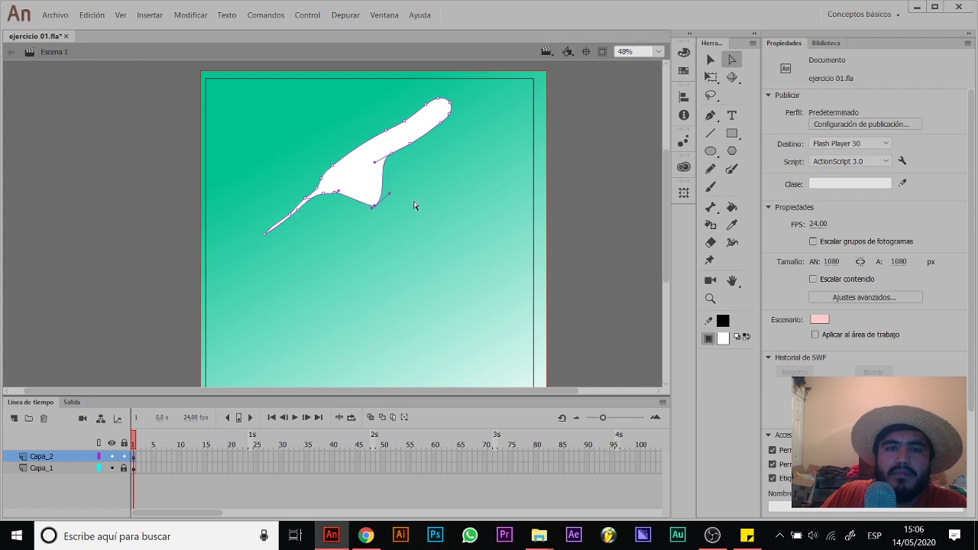
Step: Delete the reshaped white stroke from the stage
key("v")
left_click_drag(478, 88, 222, 263)
key("Delete")
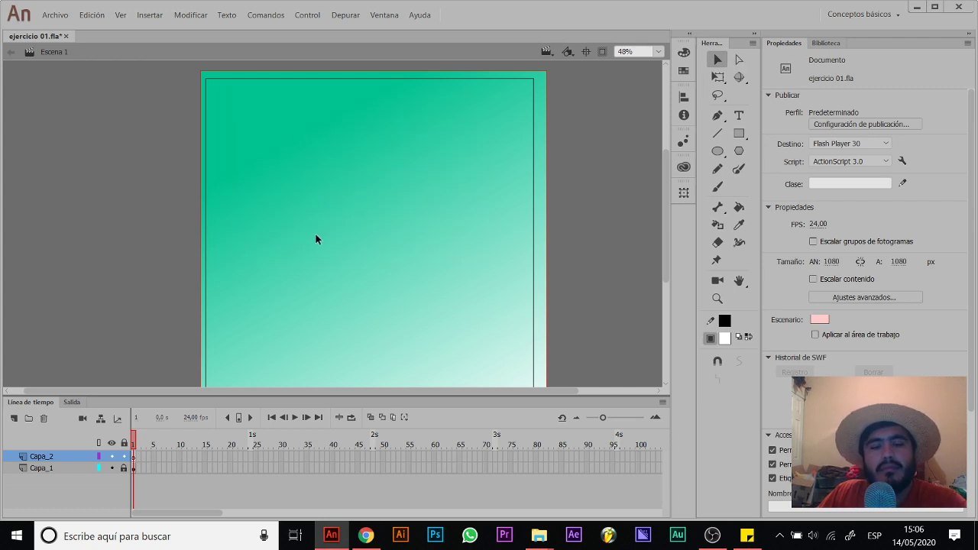
Step: Set the brush size to 19 and minimum size to 3, then paint a long wavy stroke, a spiral and a smaller wavy stroke
key("b")
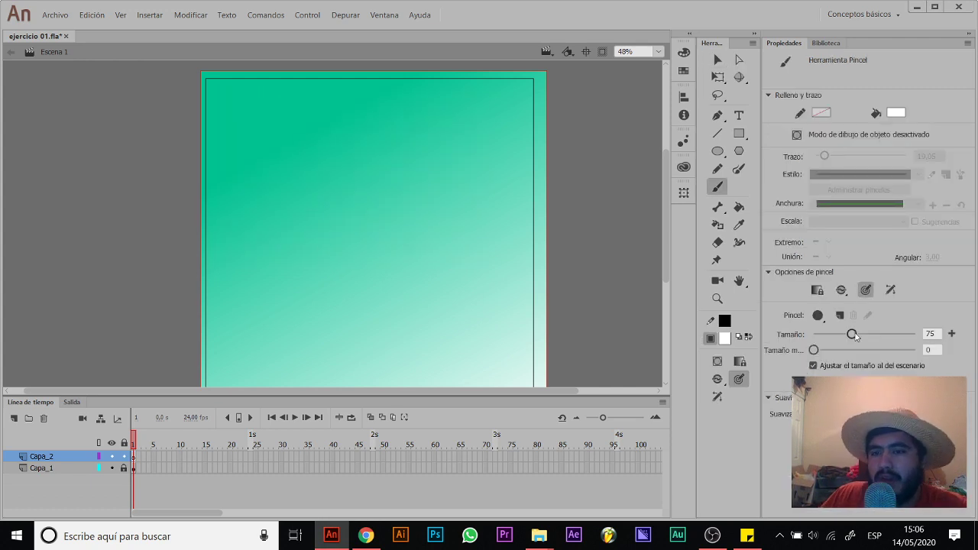
mouse_move(854, 336)
left_mouse_down()
mouse_move(830, 338)
mouse_move(815, 352)
mouse_move(832, 352)
left_mouse_up()
mouse_move(453, 118)
left_mouse_down()
mouse_move(409, 165)
mouse_move(428, 214)
mouse_move(464, 208)
left_mouse_up()
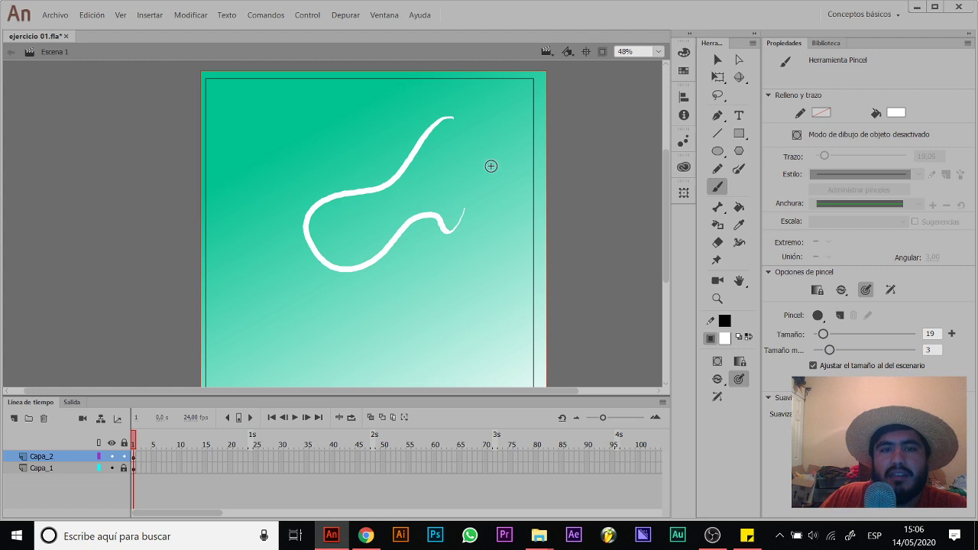
mouse_move(339, 113)
left_mouse_down()
mouse_move(353, 181)
mouse_move(323, 162)
left_mouse_up()
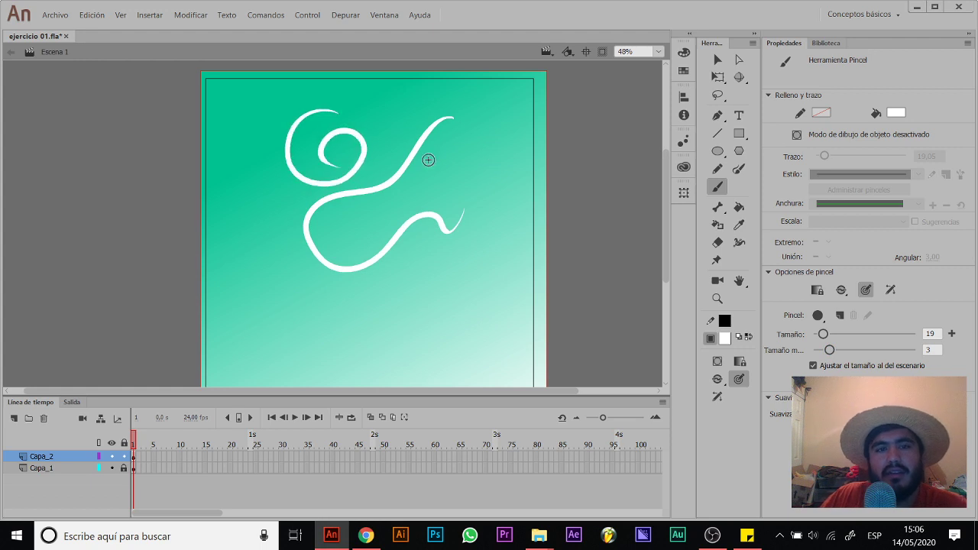
mouse_move(457, 143)
left_mouse_down()
mouse_move(417, 199)
mouse_move(488, 142)
left_mouse_up()
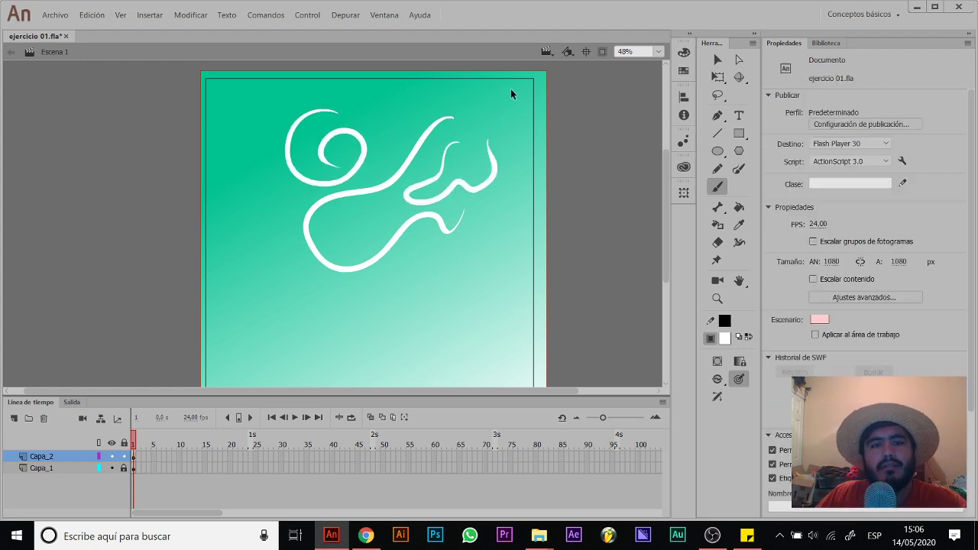
Step: Clear the three white strokes and paint a closed, roughly circular white outline in the stage's upper middle
left_click_drag(510, 93, 233, 295)
key("Delete")
key("b")
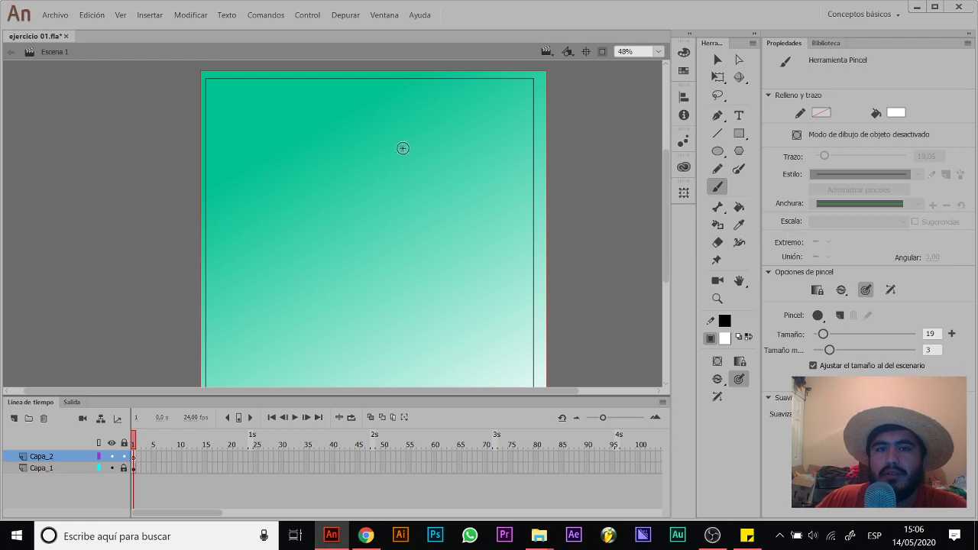
mouse_move(397, 120)
left_mouse_down()
mouse_move(290, 158)
mouse_move(390, 254)
mouse_move(443, 144)
mouse_move(375, 120)
left_mouse_up()
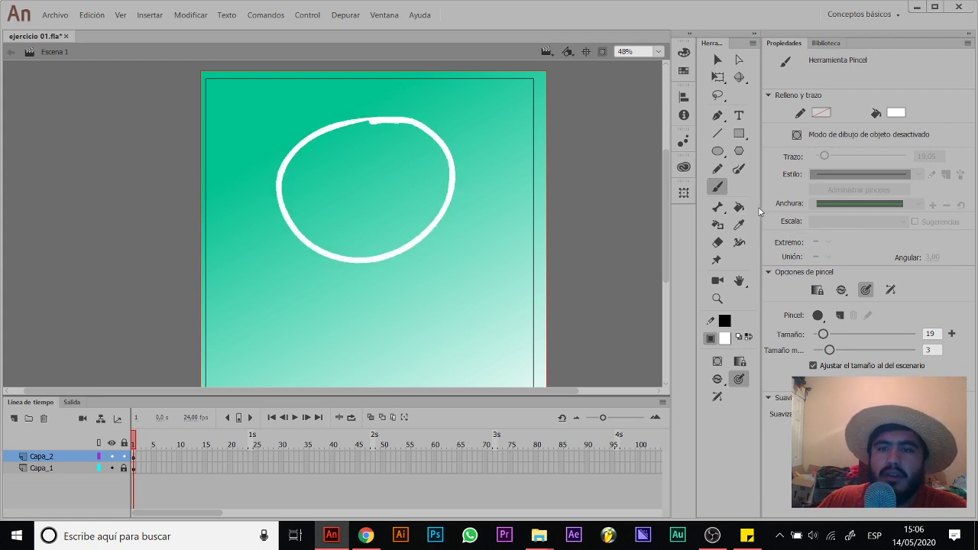
Step: Fill the inside of the white circular outline with green using the Paint Bucket tool
left_click(740, 209)
left_click(725, 338)
left_click(752, 381)
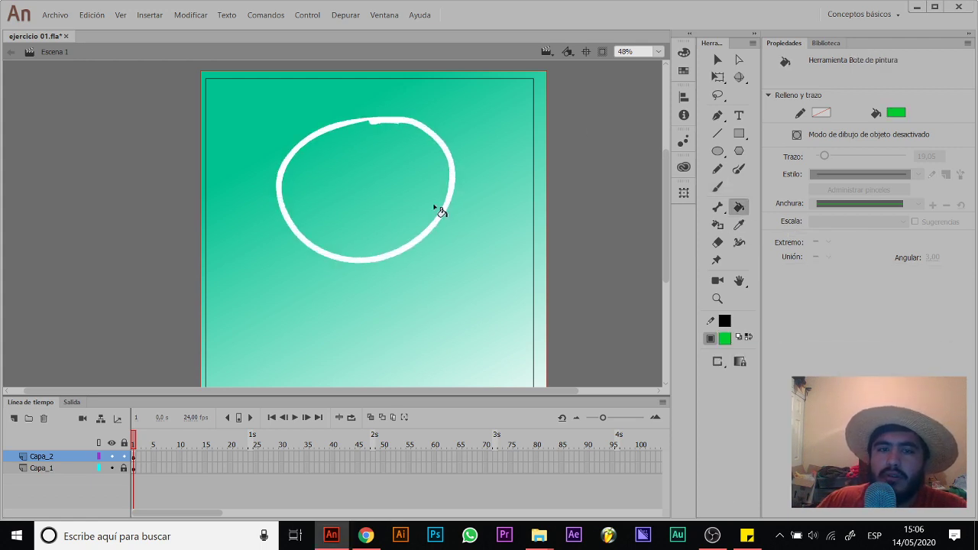
left_click(371, 189)
Step: Delete the green-filled circle with its white outline and activate the Pen tool
key("v")
left_click_drag(484, 94, 222, 264)
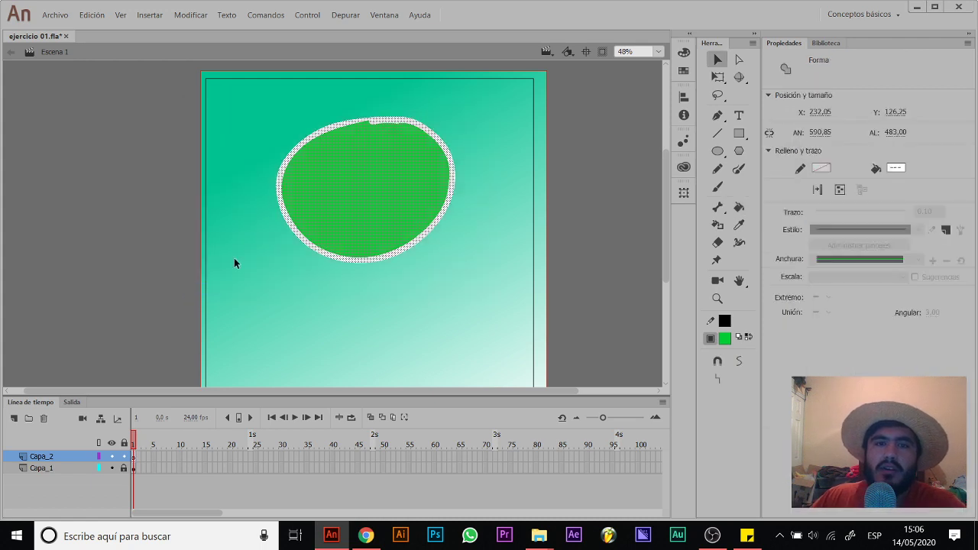
key("Delete")
key("p")
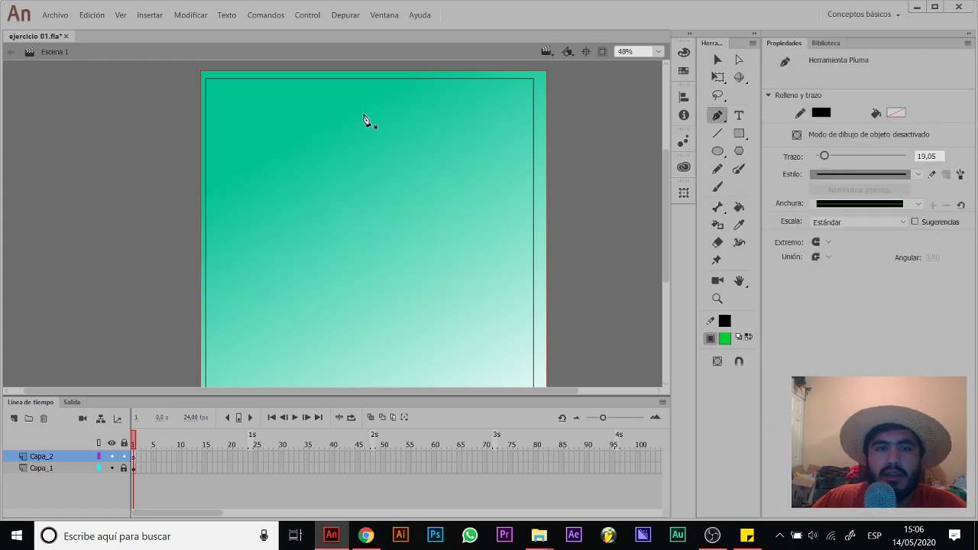
Step: Draw a closed, roughly circular black outline with the Pen tool in the stage's upper middle, using curved anchor points
left_click(364, 113)
left_click_drag(285, 184, 286, 206)
left_click_drag(283, 275, 283, 272)
mouse_move(374, 256)
left_mouse_down()
mouse_move(402, 267)
mouse_move(383, 266)
left_mouse_up()
left_click_drag(448, 182, 428, 134)
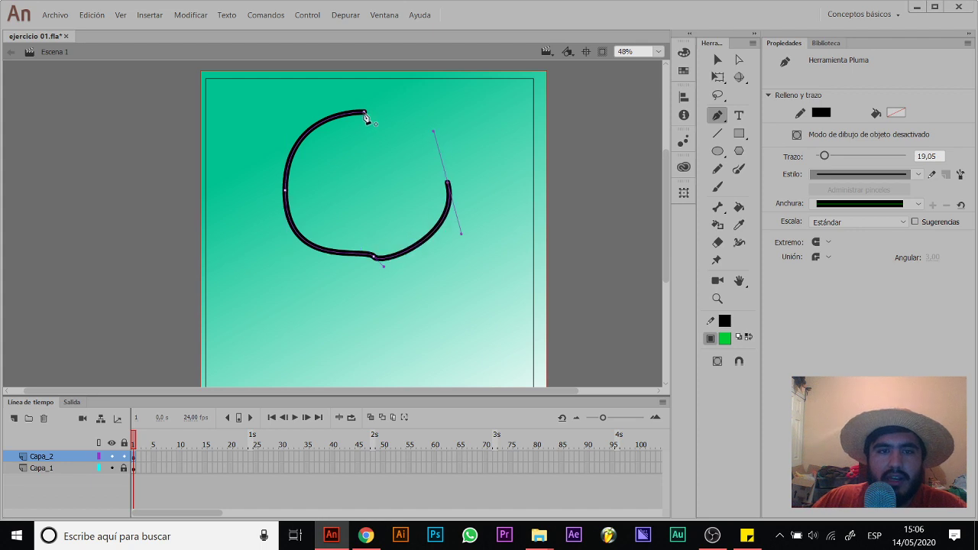
left_click(364, 114)
key("v")
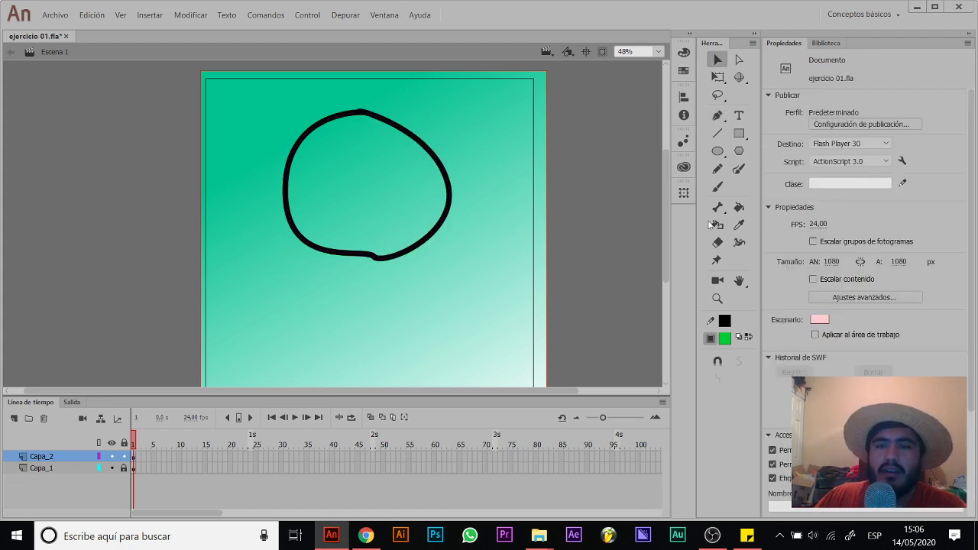
Step: Fill the inside of the black circular Pen outline with green using the Paint Bucket tool
left_click(739, 207)
left_click(398, 183)
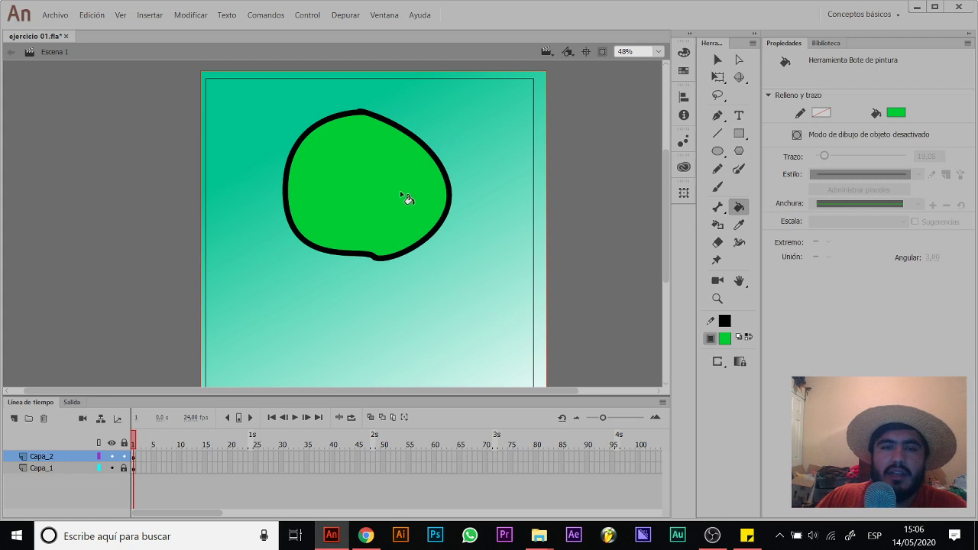
key("v")
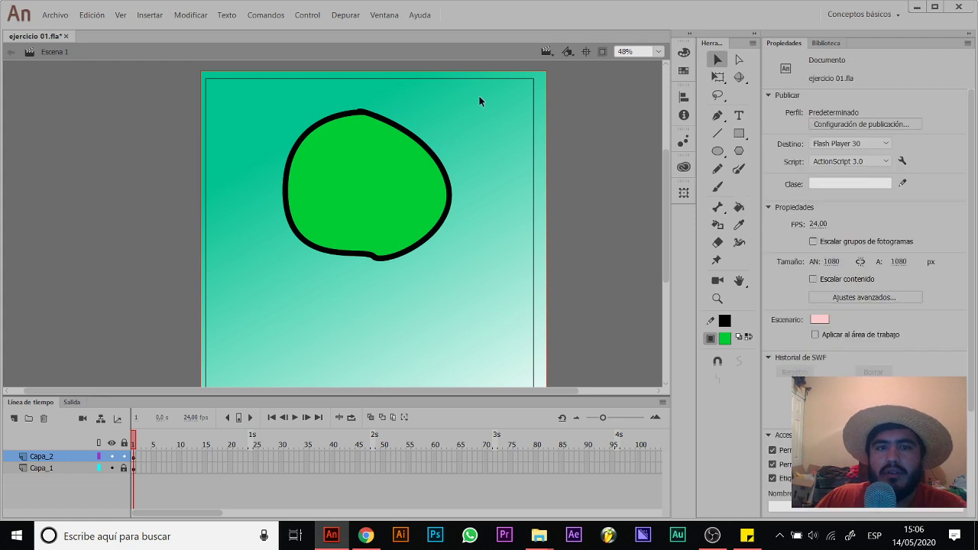
Step: Delete the green fill and the black circular outline around it
left_click(403, 190)
key("Delete")
left_click_drag(468, 82, 275, 265)
key("Delete")
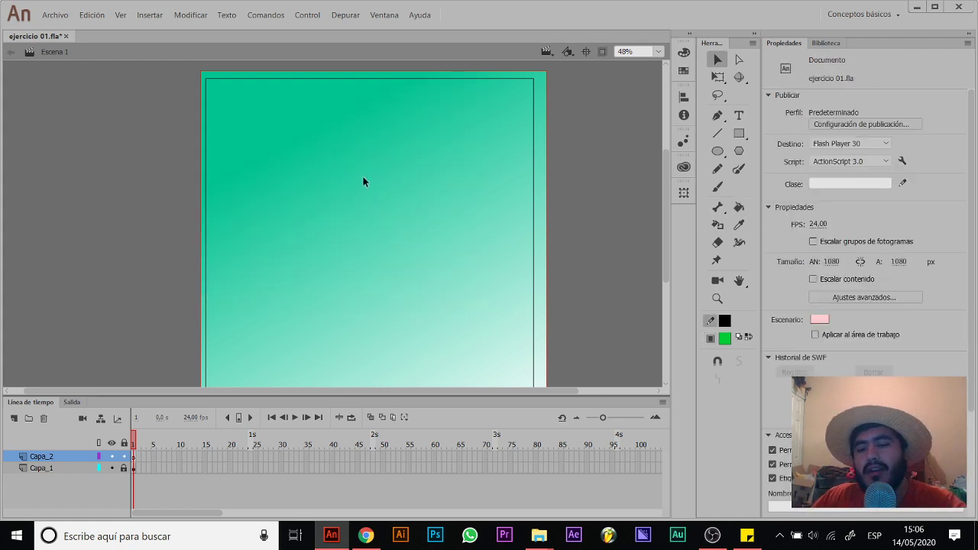
Step: Draw a closed Pen outline with a rounded left side and two straight edges meeting in a corner on the right
key("p")
left_click(376, 111)
left_click_drag(304, 268, 305, 269)
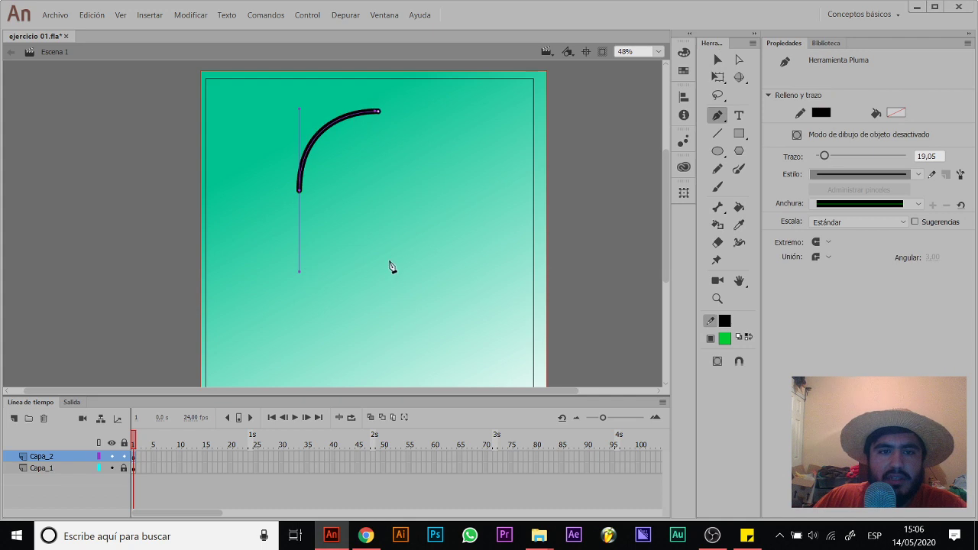
left_click(399, 267)
left_click(461, 180)
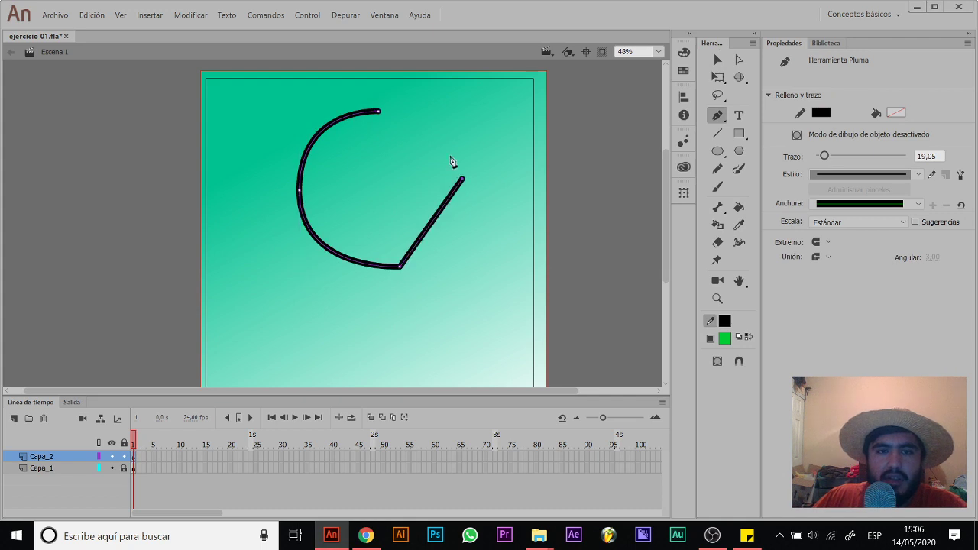
left_click(379, 113)
key("v")
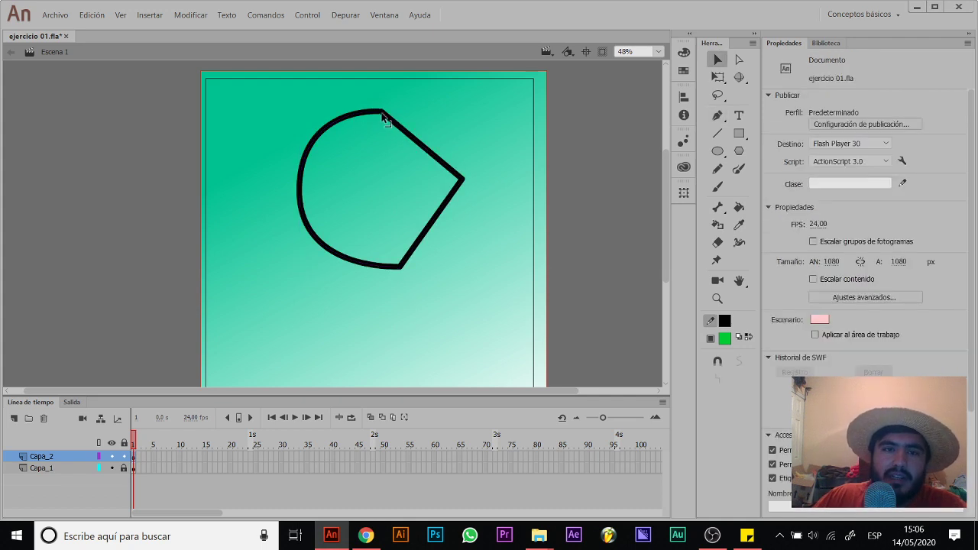
Step: Pull the upper straight edge's end slightly away from the outline's top corner to leave a small gap, and inspect it
mouse_move(388, 117)
left_mouse_down()
mouse_move(427, 118)
mouse_move(392, 130)
mouse_move(382, 112)
left_mouse_up()
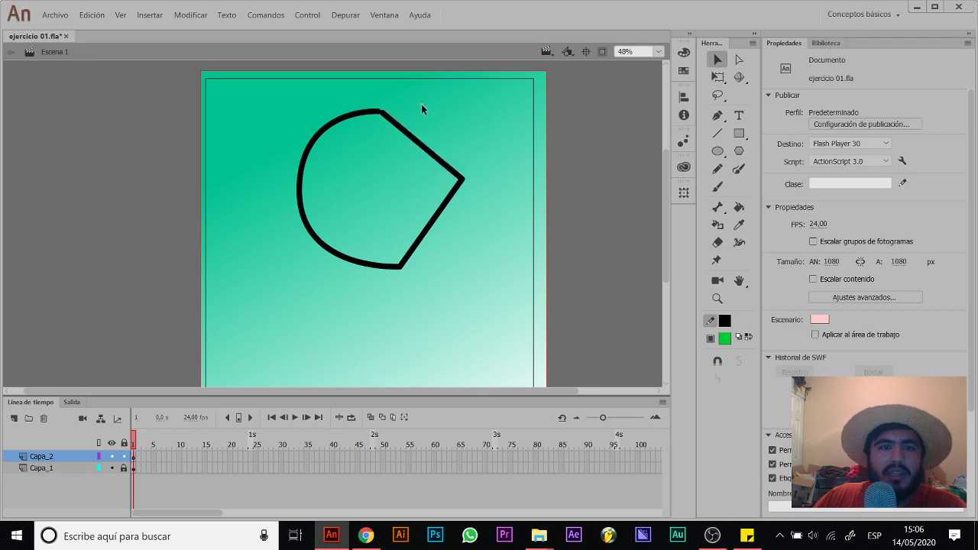
key("z")
left_click(400, 175)
scroll(387, 188, "left", 3)
scroll(387, 188, "down", 1)
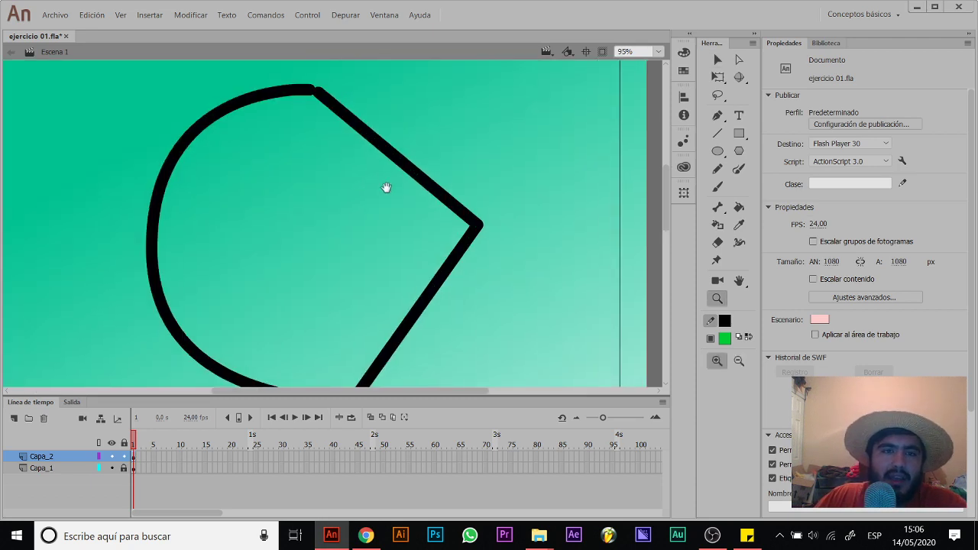
left_click(381, 167, "alt")
scroll(360, 222, "down", 1)
scroll(360, 223, "left", 2)
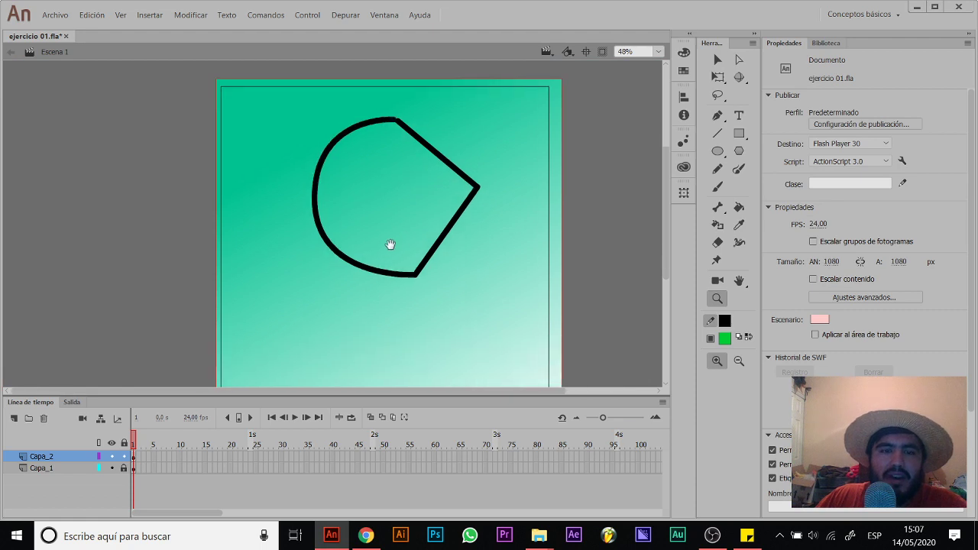
scroll(389, 245, "down", 1)
left_click(411, 196, "alt")
scroll(367, 252, "up", 2)
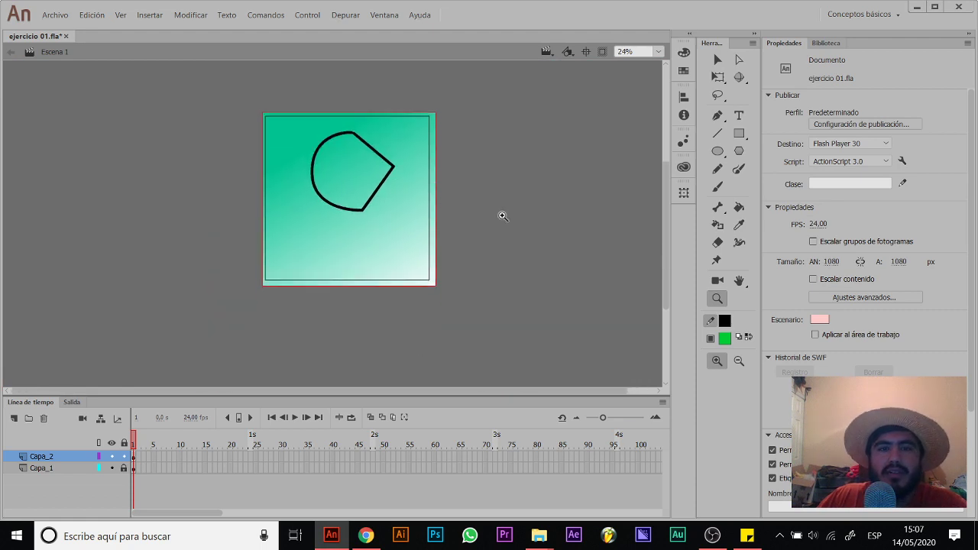
left_click(344, 188)
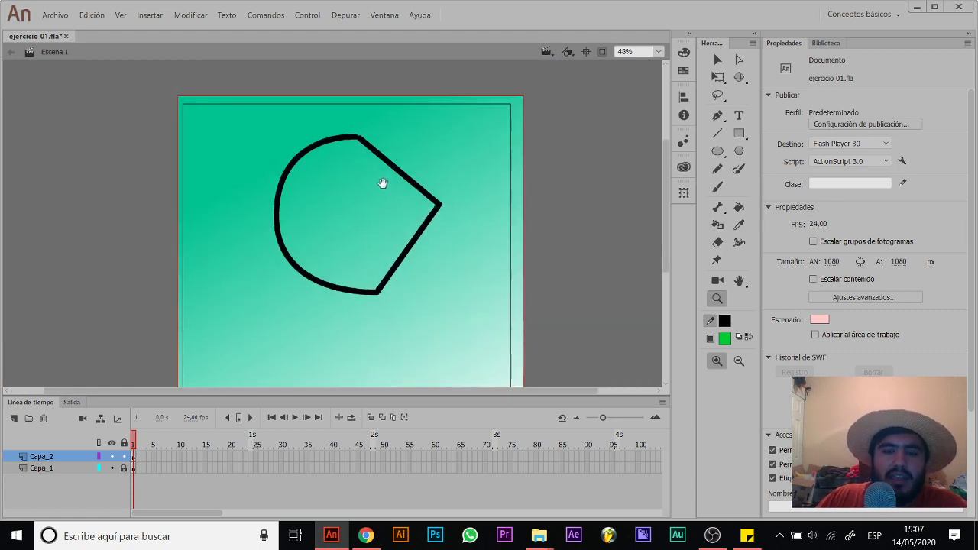
Step: Set the Paint Bucket's gap option to close large gaps
left_click(740, 209)
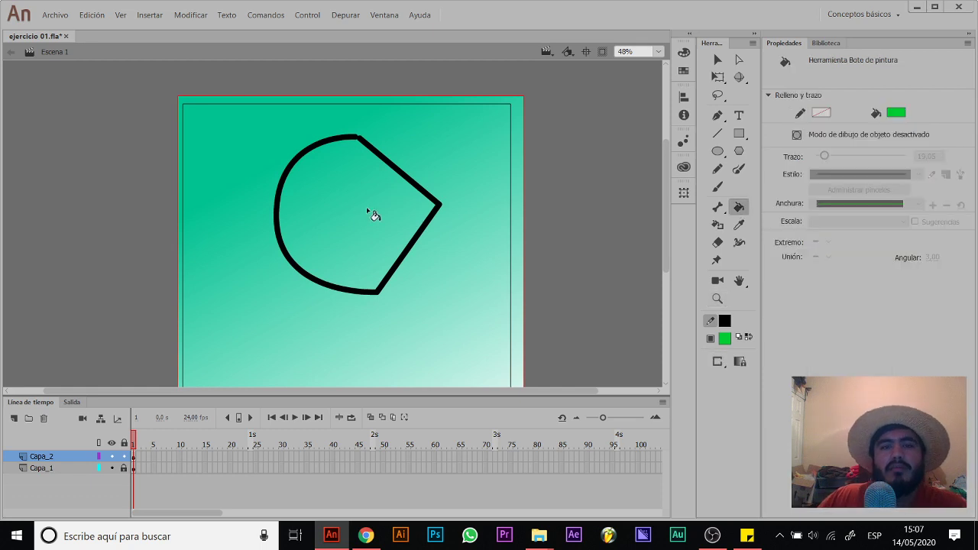
left_click(717, 361)
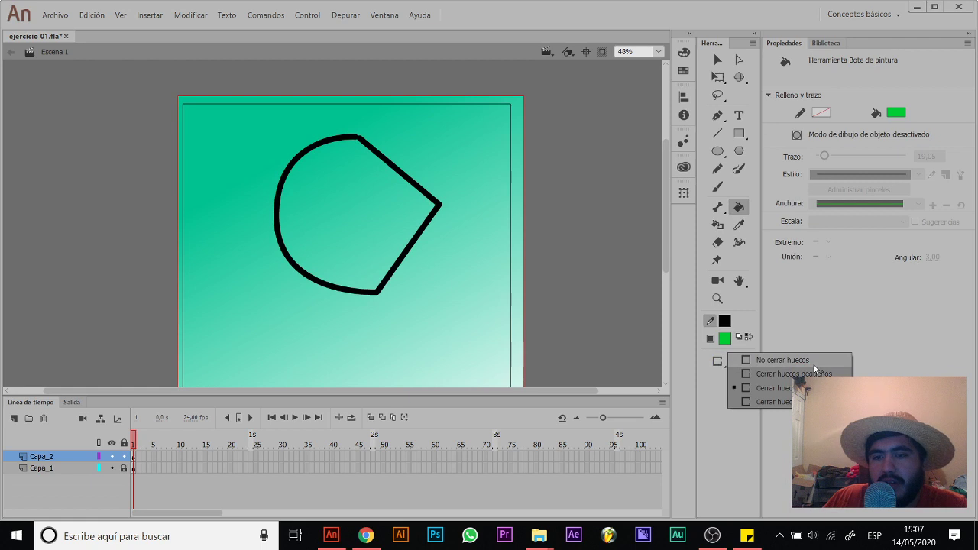
left_click(795, 401)
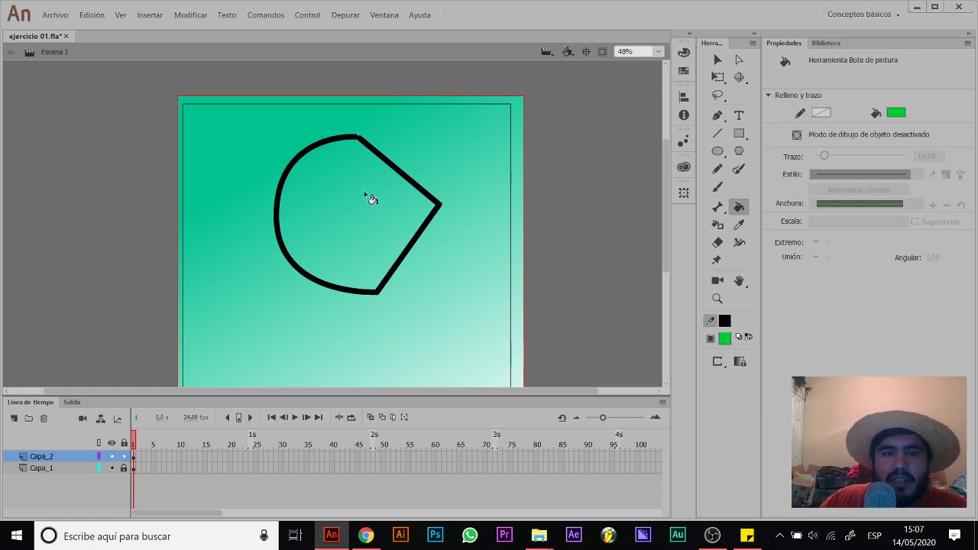
Step: Move the straight edge's upper end point back onto the curved stroke with the Subselection tool to close the gap
key("z")
left_click(363, 153)
key("a")
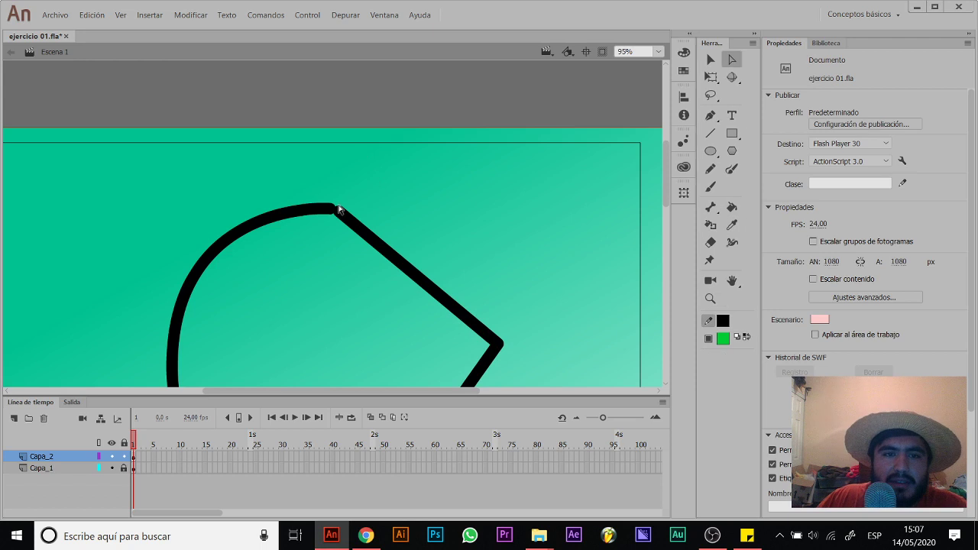
left_click(343, 217)
left_click_drag(337, 213, 331, 205)
left_click(344, 279)
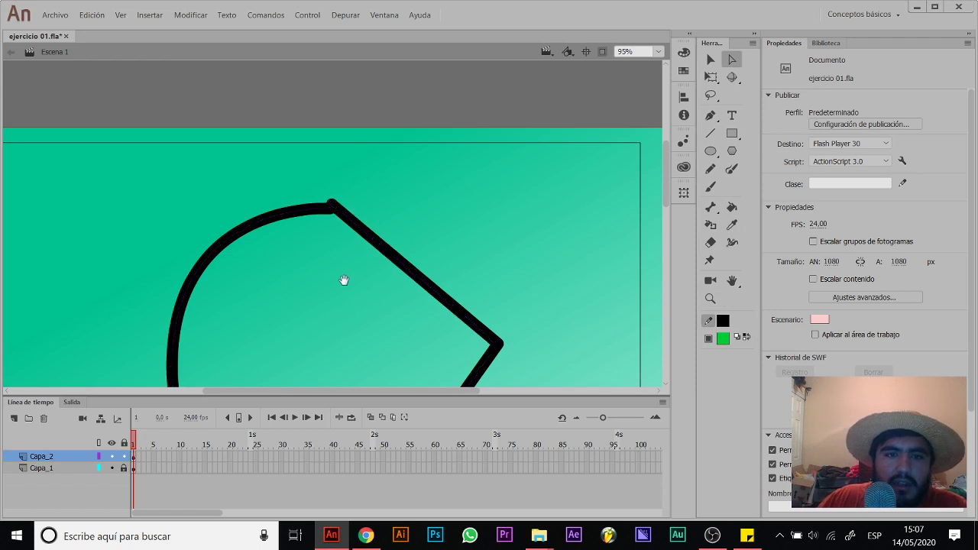
Step: Fill the rejoined outline with green using the Paint Bucket tool
scroll(343, 244, "down", 3)
key("k")
left_click(346, 240)
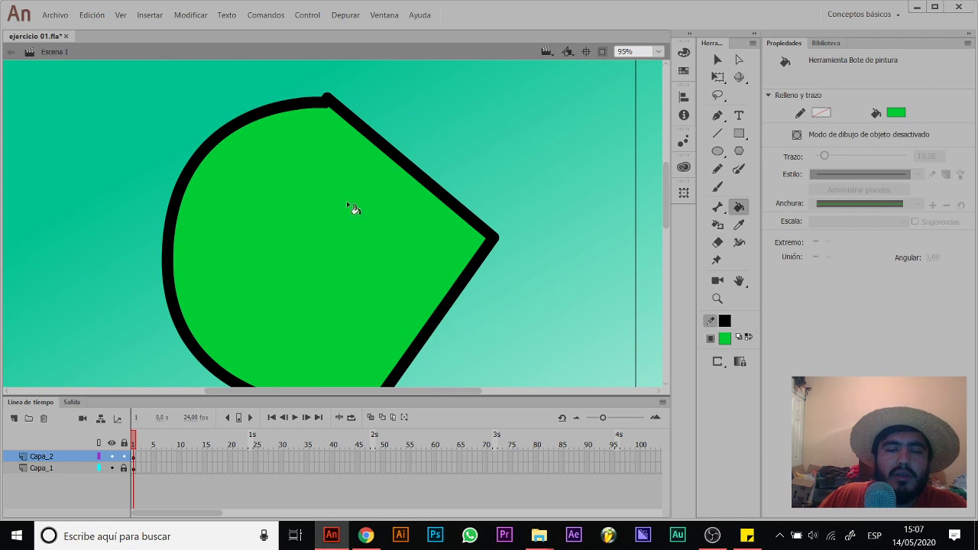
Step: Remove the green shape and its black outline from the stage
key("z")
left_click(349, 235, "alt")
key("v")
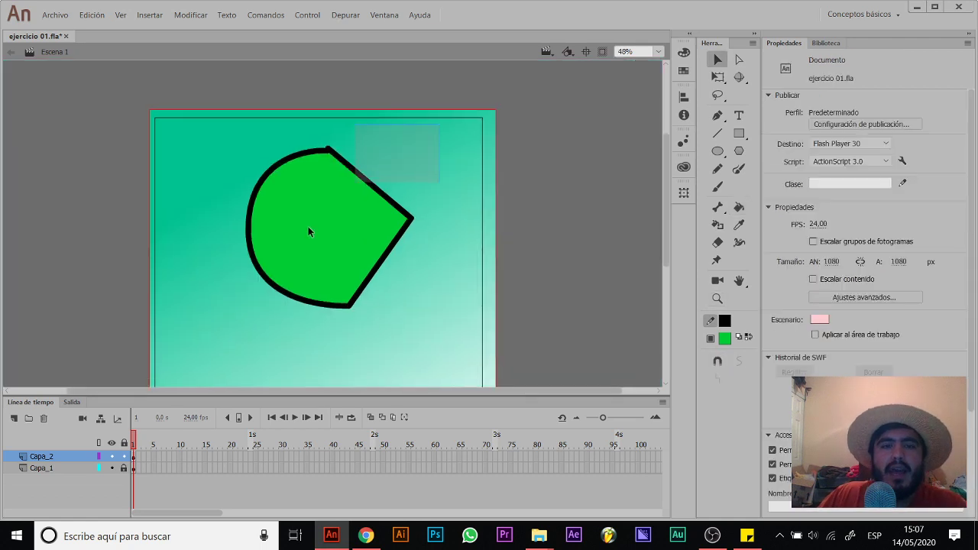
double_click(308, 226)
left_click_drag(308, 226, 575, 312)
left_click(575, 313)
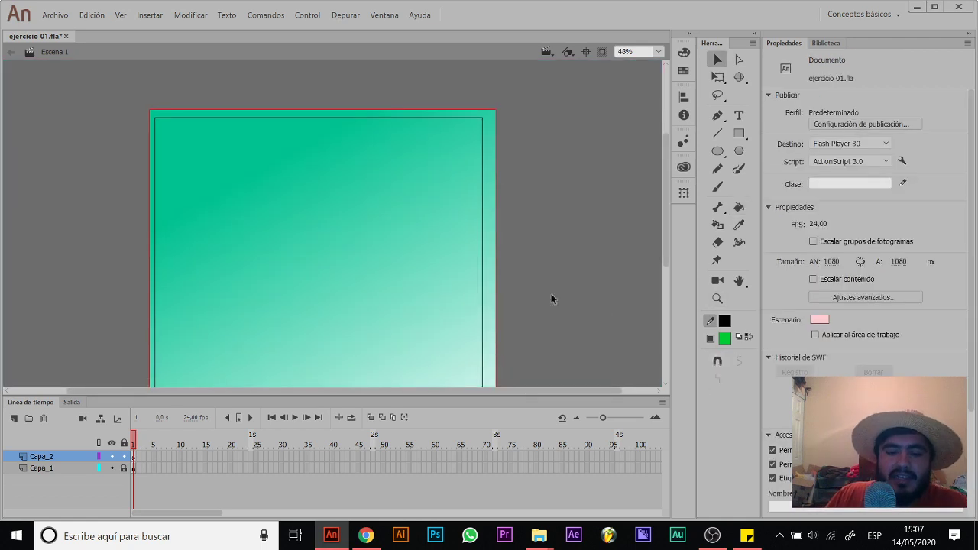
Step: Paint a closed teardrop outline with a tail at its top using the Brush tool, and recolour it black
key("b")
mouse_move(348, 141)
left_mouse_down()
mouse_move(222, 246)
mouse_move(268, 323)
mouse_move(370, 262)
mouse_move(349, 154)
mouse_move(364, 128)
left_mouse_up()
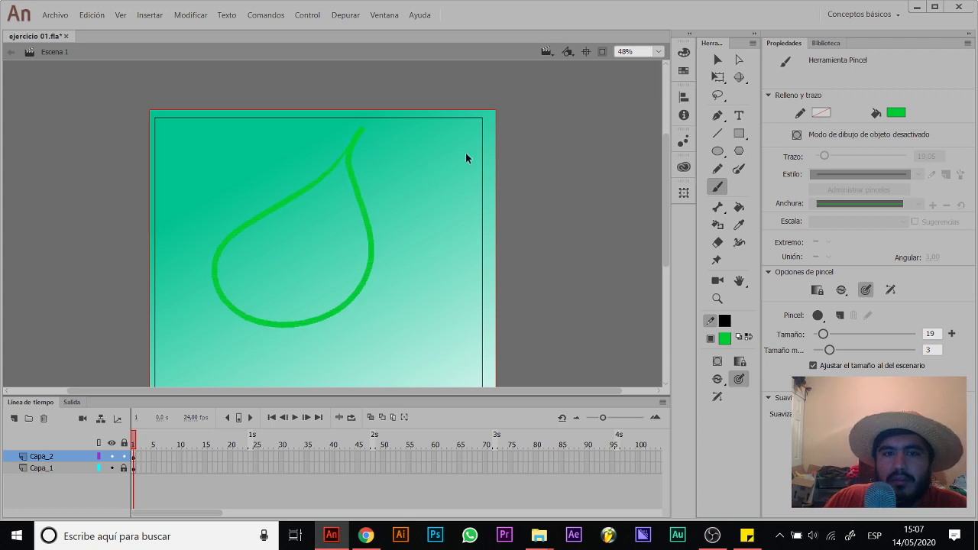
key("v")
left_click_drag(393, 88, 93, 387)
left_click(726, 340)
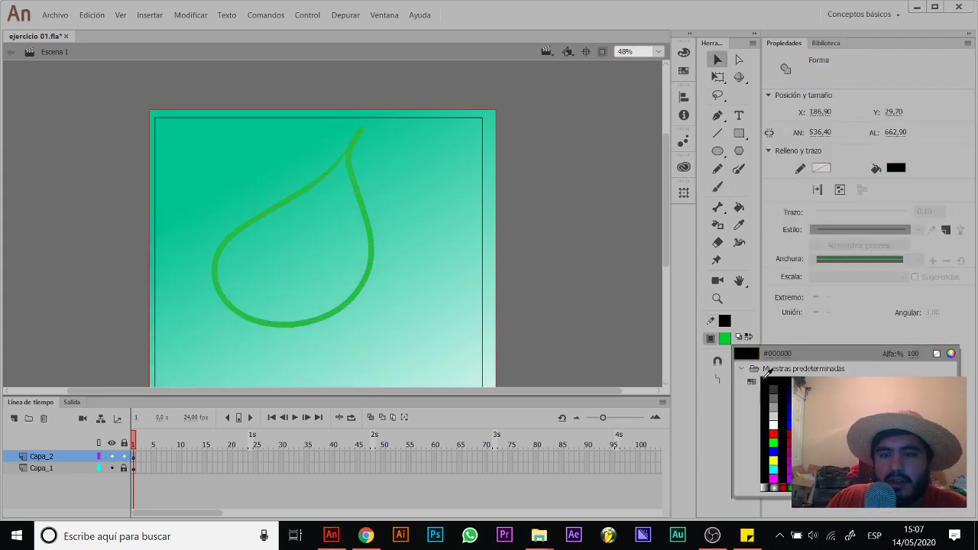
left_click(774, 389)
left_click(382, 192)
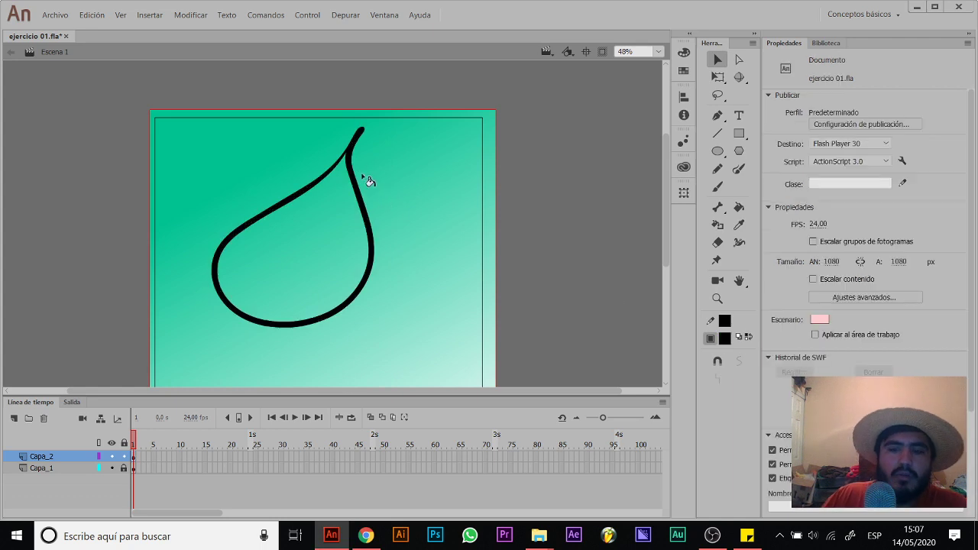
Step: Fill the inside of the black teardrop outline with blue using the Paint Bucket tool
key("k")
left_click(724, 339)
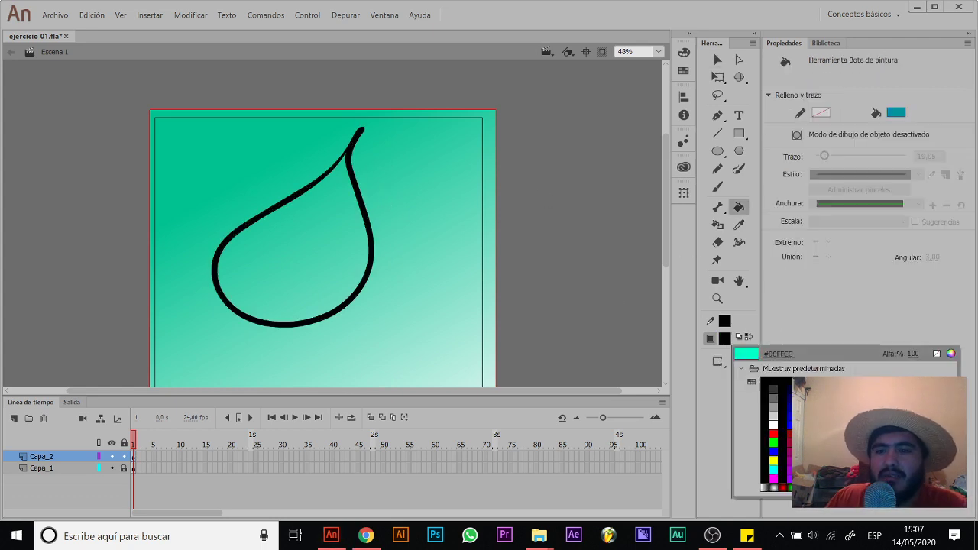
left_click(787, 447)
left_click(361, 255)
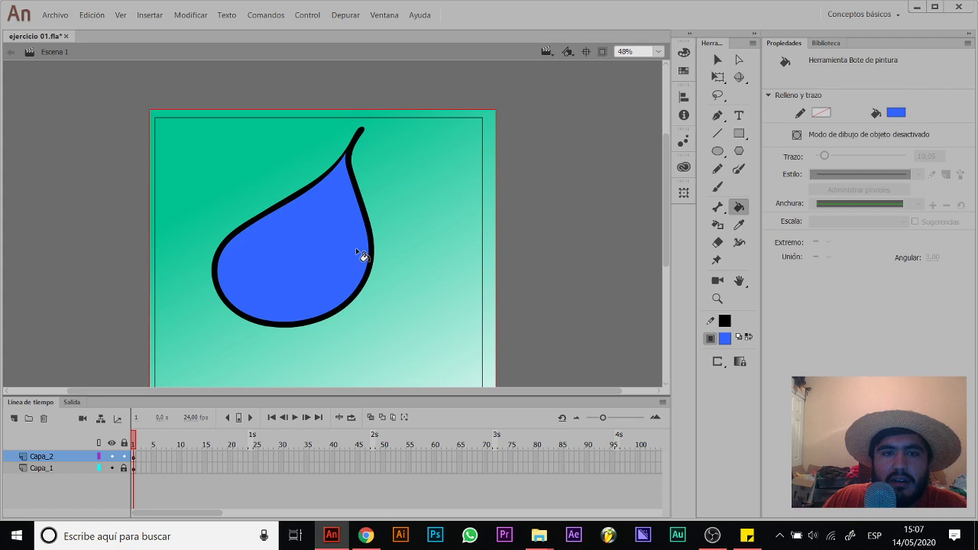
Step: Examine closely how the blue fill meets the black outline at the teardrop's narrow tip
key("z")
left_click(353, 164)
left_click(355, 221)
left_click(314, 238)
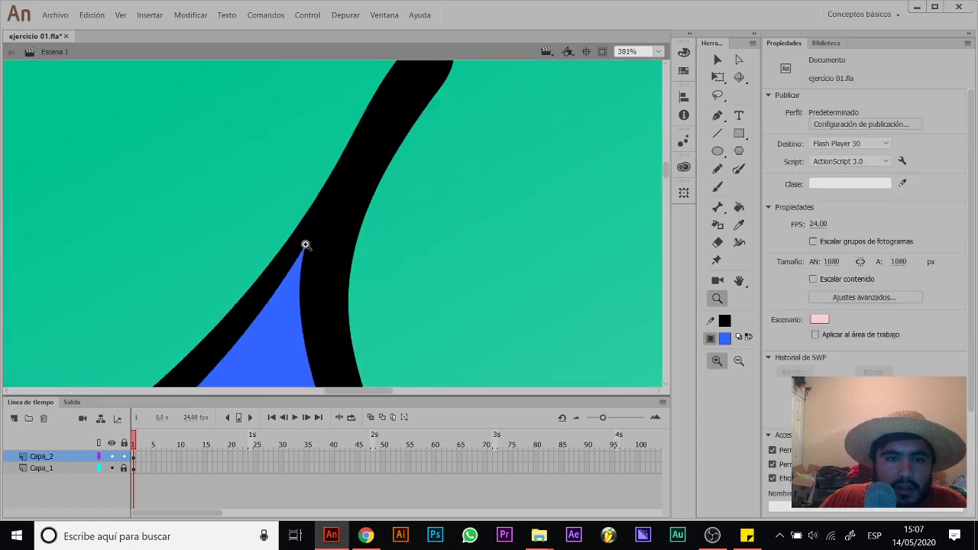
left_click(313, 247, "alt")
left_click(330, 266, "alt")
left_click(338, 270, "alt")
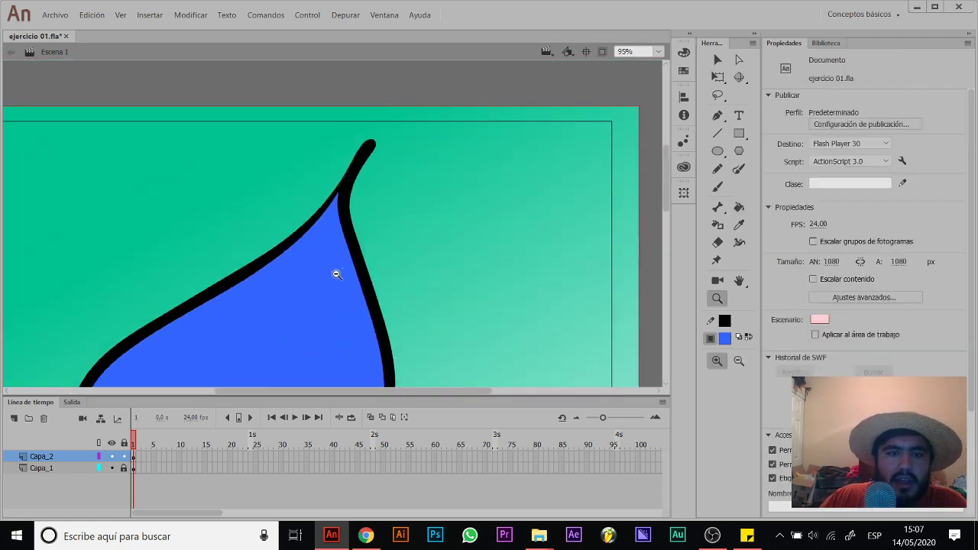
left_click(329, 272, "alt")
left_click(345, 196)
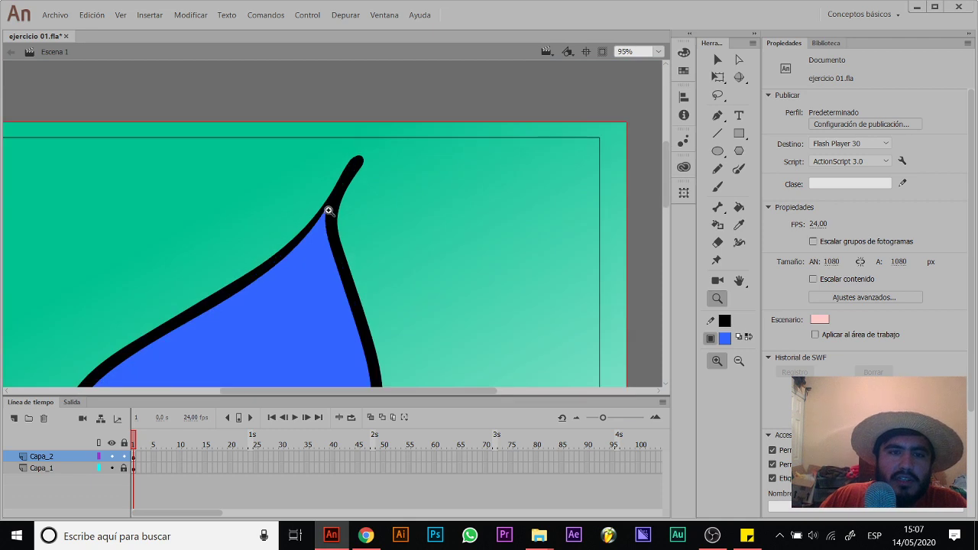
left_click(328, 213)
left_click(318, 253)
Step: Select a slanted strip across the teardrop's narrow tip and paint thick black Paint Brush strokes across it and beyond the right outline
key("v")
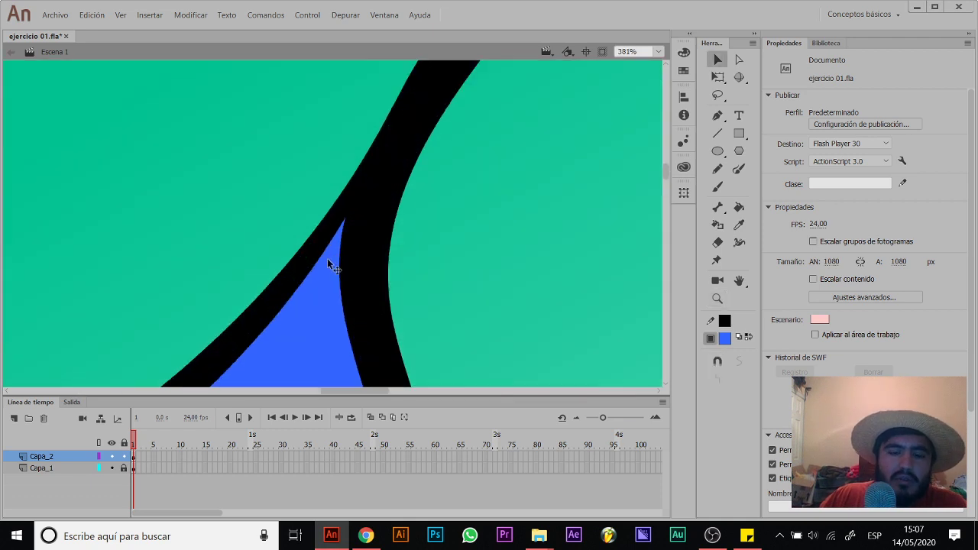
left_click_drag(277, 234, 420, 298)
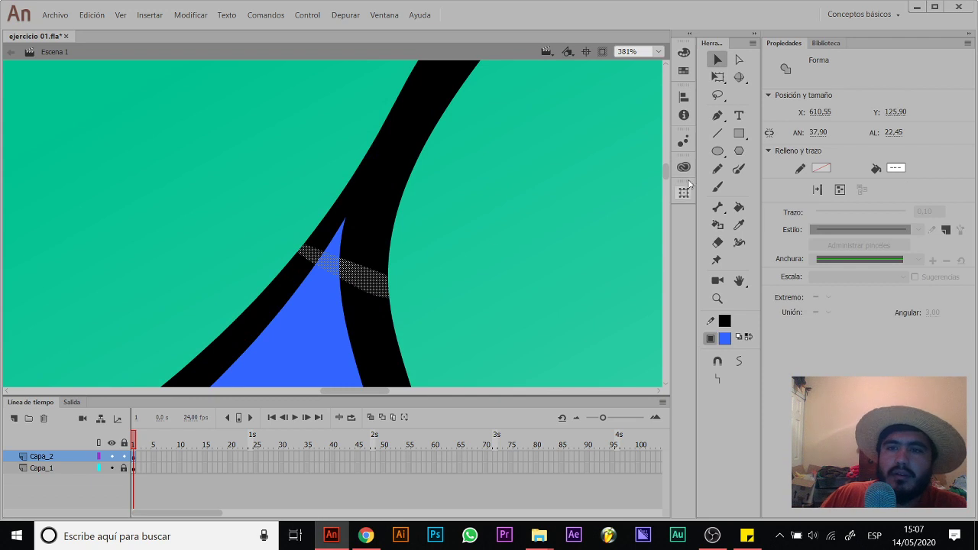
left_click(739, 168)
left_click_drag(227, 245, 269, 228)
left_click_drag(253, 274, 284, 243)
left_click_drag(305, 302, 332, 263)
left_click_drag(398, 275, 399, 319)
left_click_drag(428, 273, 439, 315)
mouse_move(459, 268)
left_mouse_down()
mouse_move(480, 310)
mouse_move(466, 278)
mouse_move(501, 269)
mouse_move(481, 256)
mouse_move(493, 248)
mouse_move(497, 263)
mouse_move(533, 234)
left_mouse_up()
left_click_drag(532, 219, 488, 219)
left_click_drag(486, 201, 533, 201)
left_click_drag(487, 176, 510, 179)
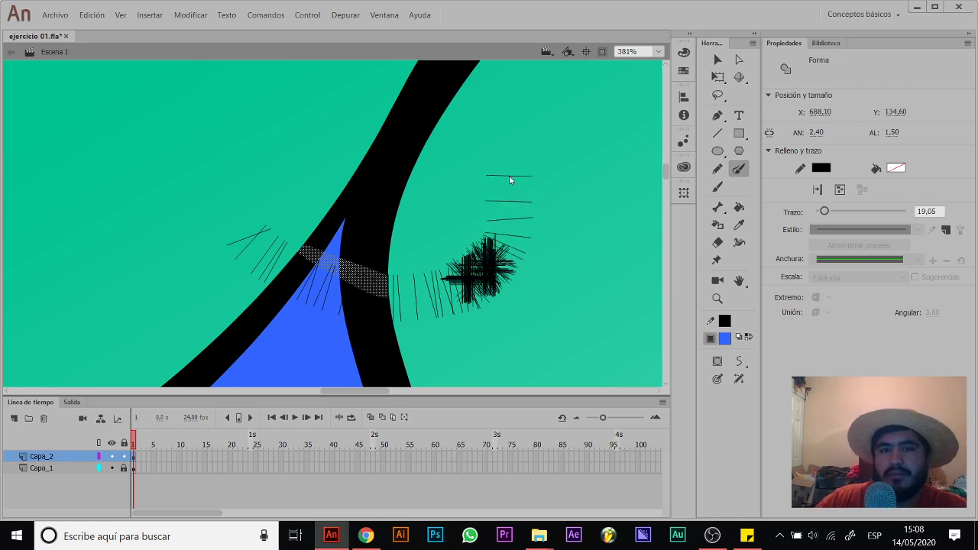
Step: Dismiss the brush options without adding a brush, and delete the thick black strokes to the right of the teardrop
key("b")
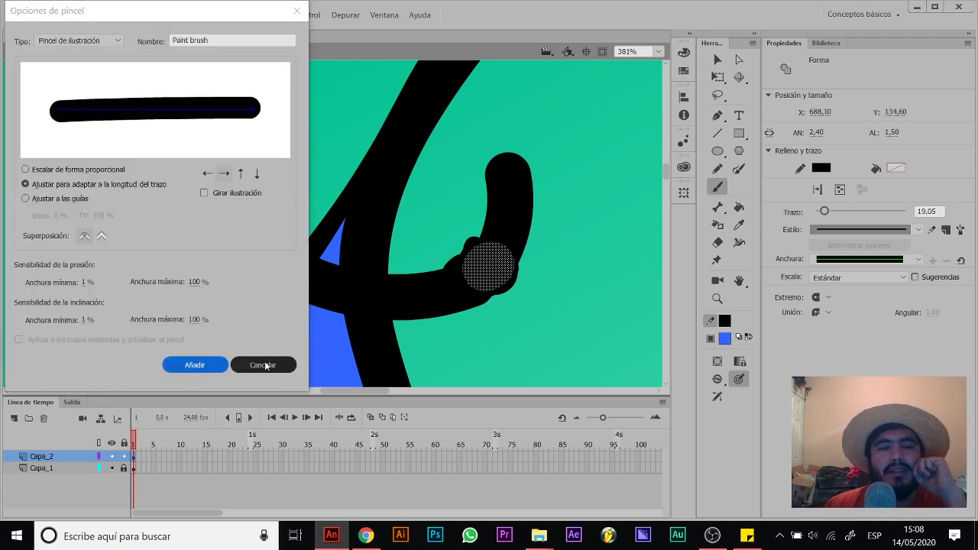
left_click(262, 365)
key("v")
mouse_move(572, 152)
left_mouse_down()
mouse_move(454, 295)
mouse_move(428, 310)
left_mouse_up()
key("Delete")
left_click(433, 308)
key("Delete")
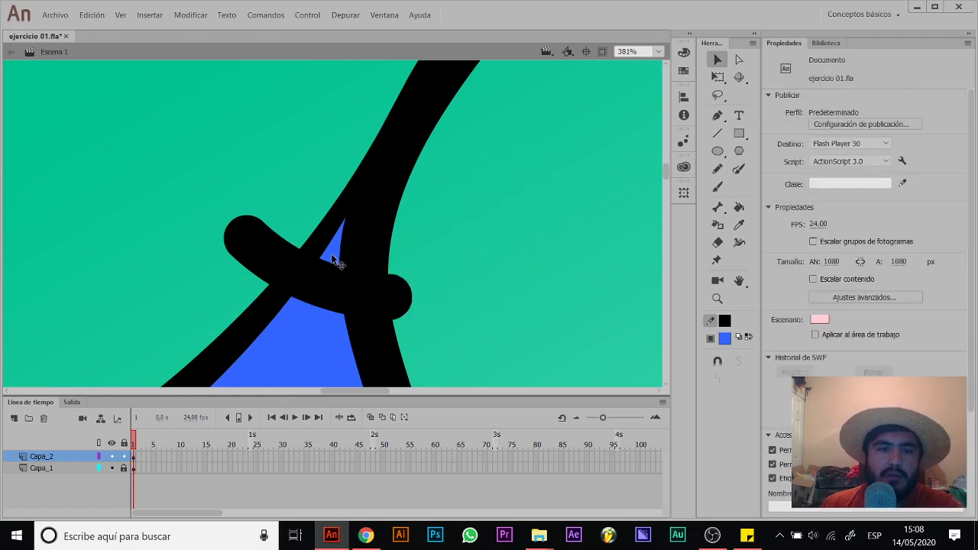
Step: Delete the small blue area above the crossing stroke and the stroke's end protruding left of the teardrop
left_click(334, 248)
key("Delete")
left_click(271, 252)
key("Delete")
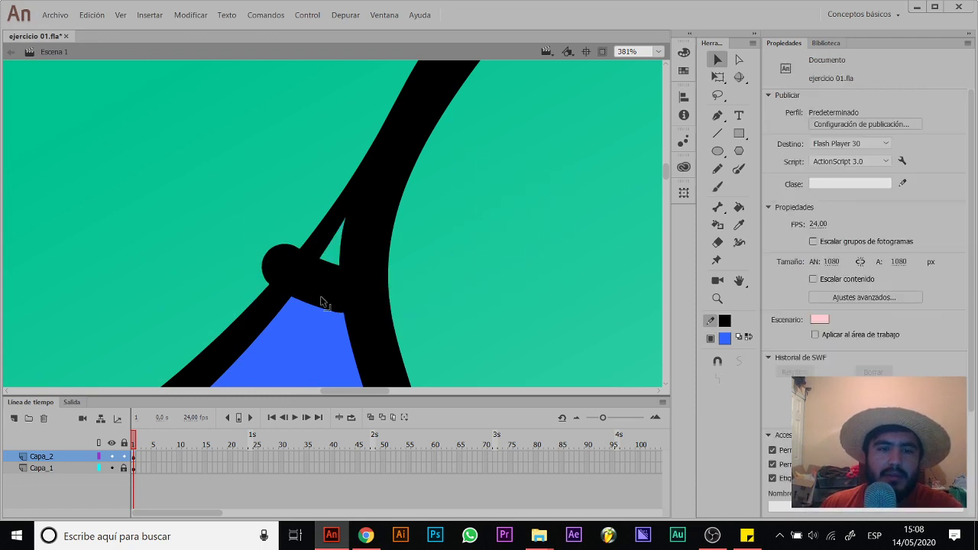
Step: Delete the remaining pieces of the thick black stroke crossing the teardrop's narrow tip
left_click(317, 281)
key("Delete")
left_click(282, 266)
key("Delete")
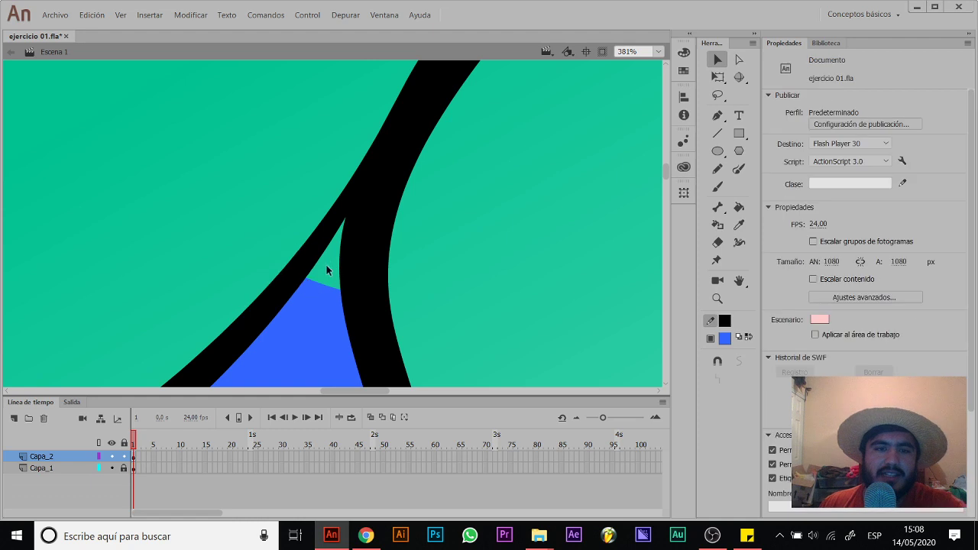
Step: Set the Paint Bucket's gap size to the option that closes the largest gaps
key("z")
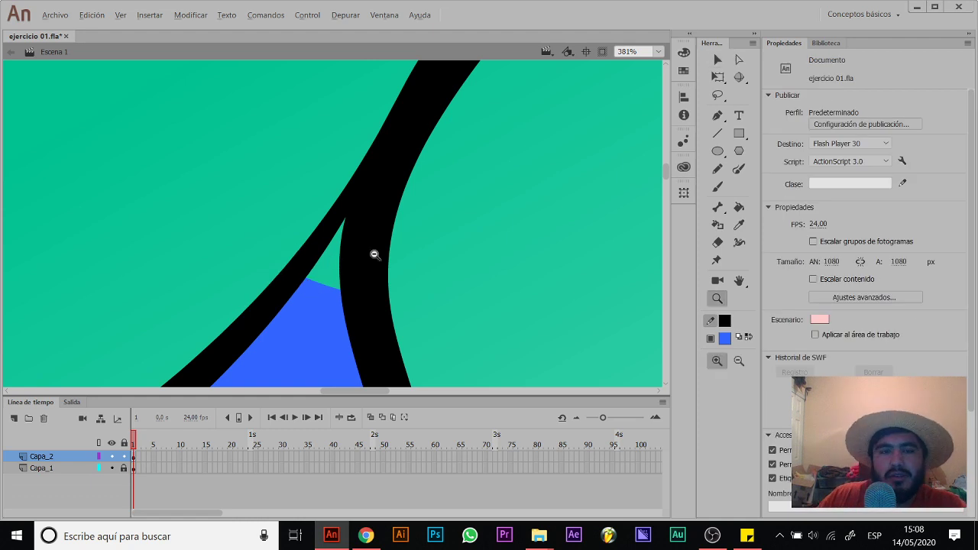
left_click(356, 284, "alt")
left_click(338, 286, "alt")
left_click(327, 286, "alt")
left_click(343, 281, "alt")
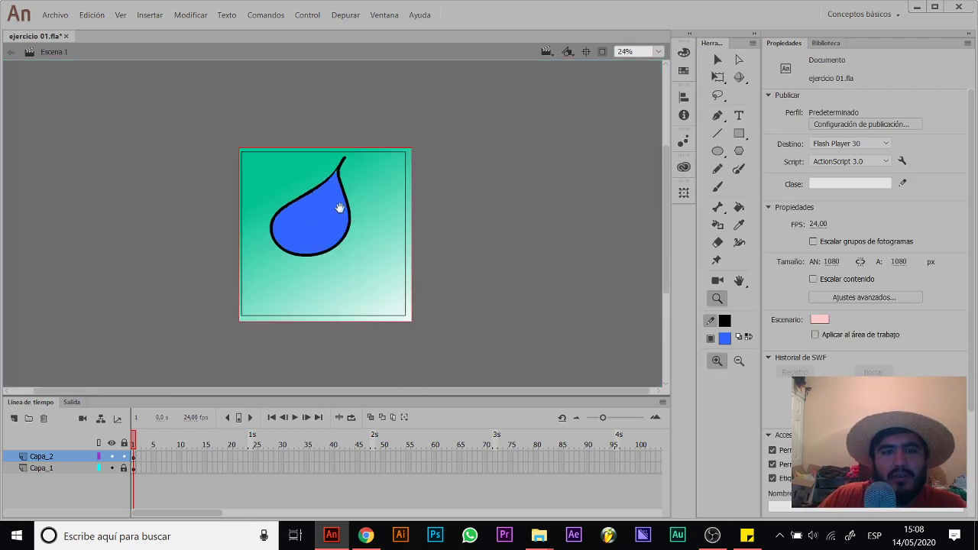
left_click(348, 214)
key("v")
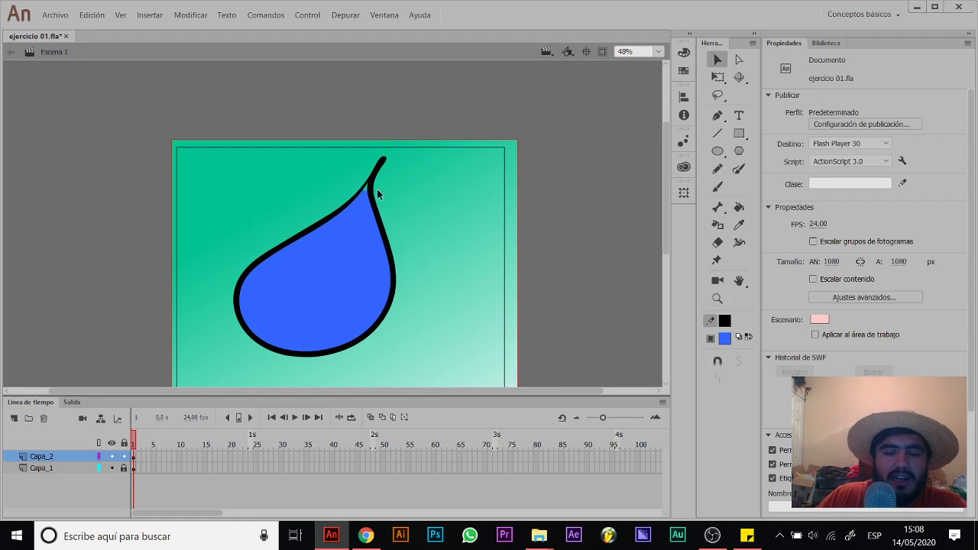
key("k")
left_click(717, 361)
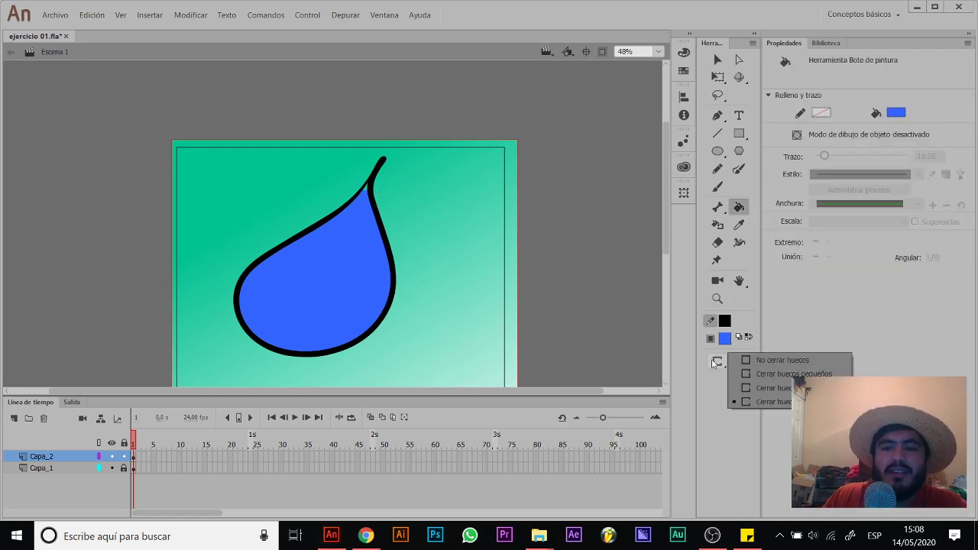
left_click(770, 404)
key("v")
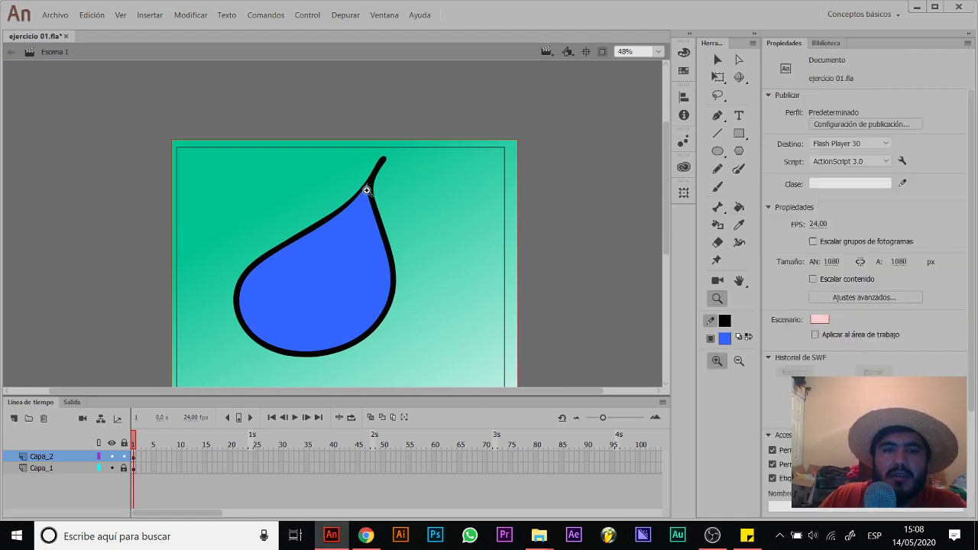
Step: Examine the unfilled sliver between the blue fill and the outline at the teardrop's tip, and check the current fill colour
scroll(367, 191, "up", 8)
left_click(724, 338)
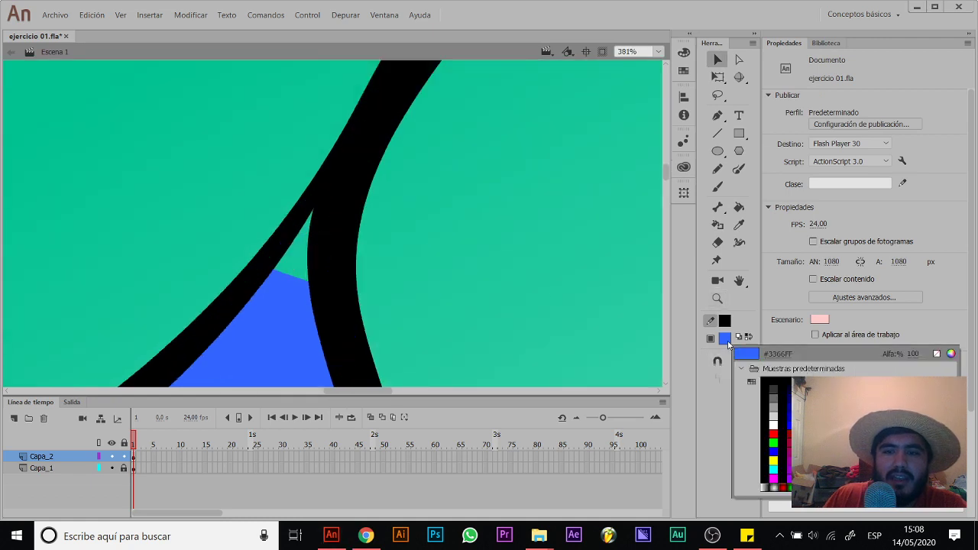
left_click(726, 345)
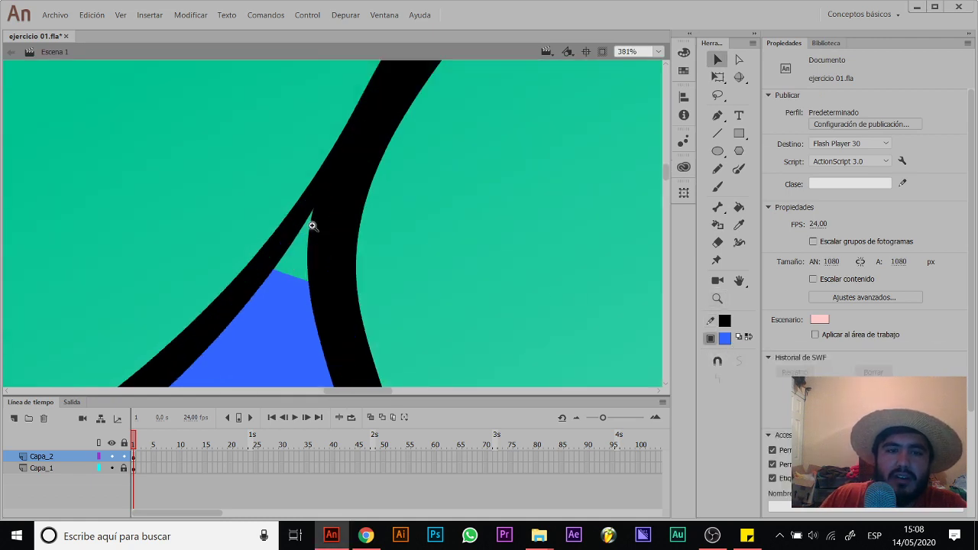
key("z")
left_click(332, 267, "alt")
left_click(337, 267, "alt")
left_click(342, 271, "alt")
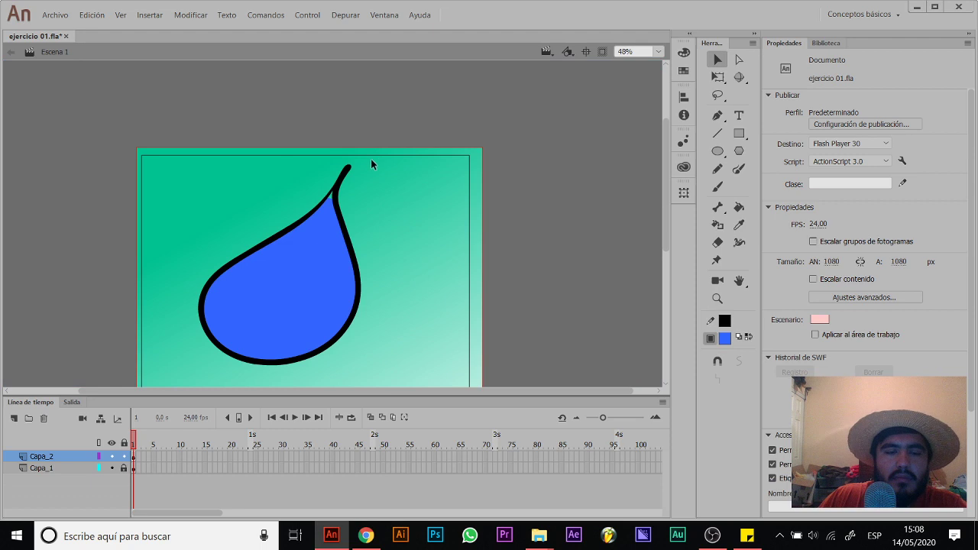
Step: Delete the whole teardrop, outline and fill, from Capa_2
left_click_drag(371, 164, 155, 352)
key("Delete")
mouse_move(330, 240)
left_mouse_down()
mouse_move(369, 200)
mouse_move(380, 203)
left_mouse_up()
Step: Sample the green of the background as the fill colour with the Eyedropper
key("b")
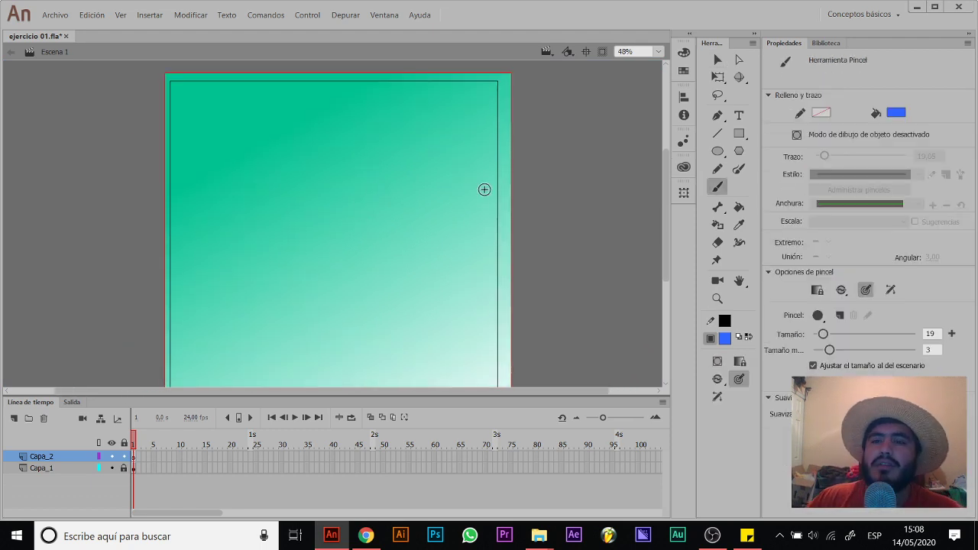
left_click(739, 225)
left_click(422, 161)
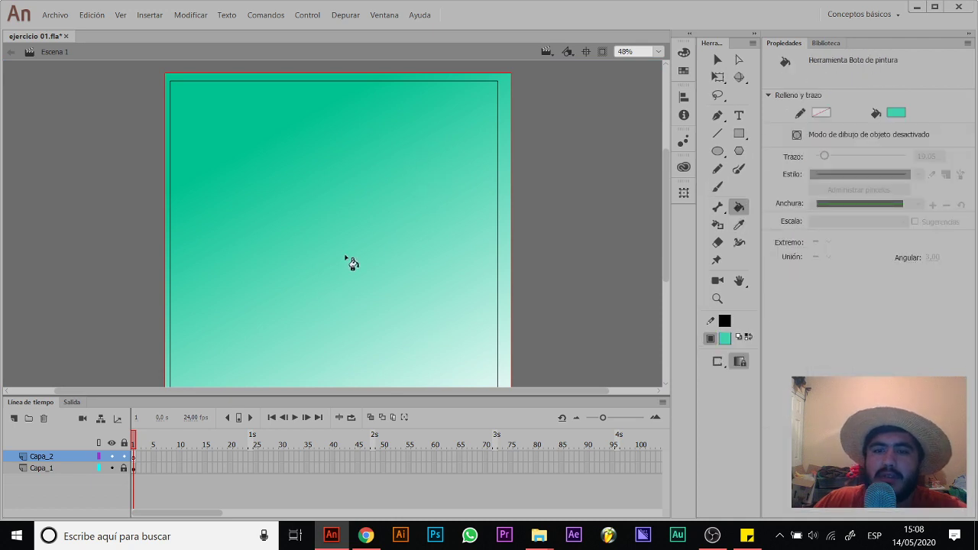
left_click(741, 227)
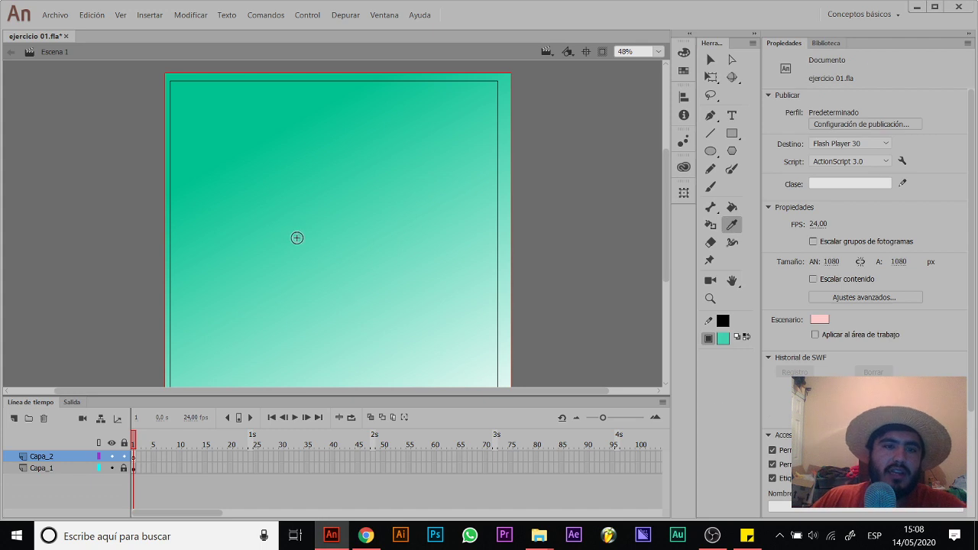
Step: Add a new layer above Capa_2 and paint a green (#339933) blob just right of the stage
key("b")
left_click(15, 419)
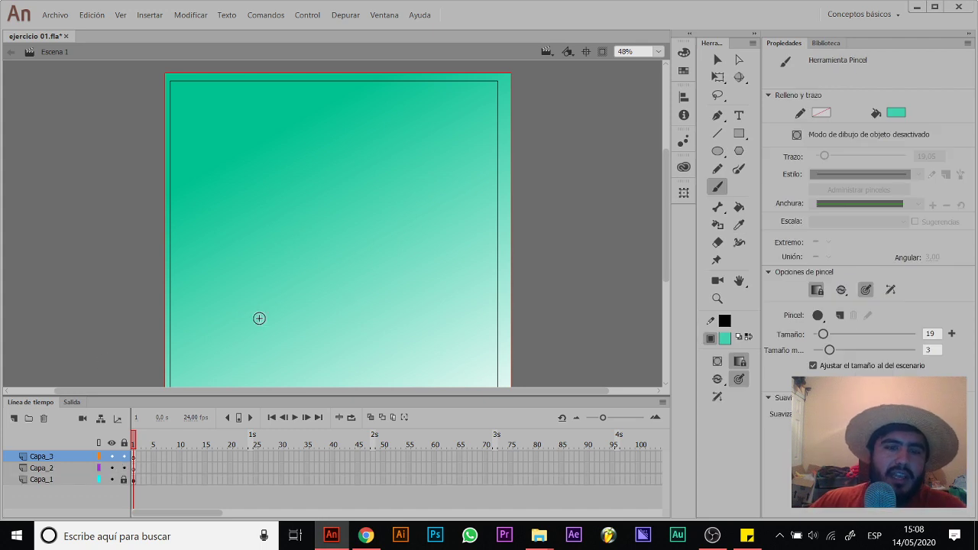
left_click(725, 338)
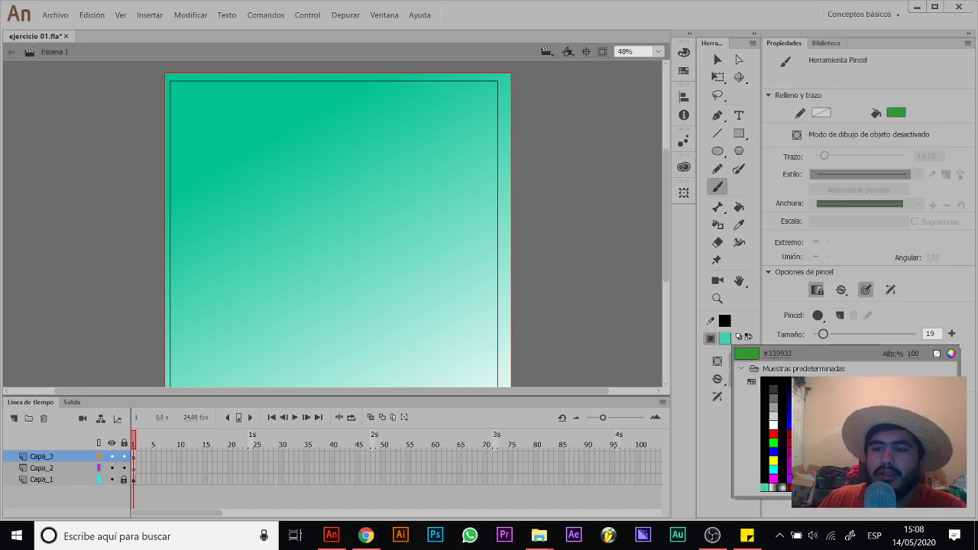
left_click(767, 416)
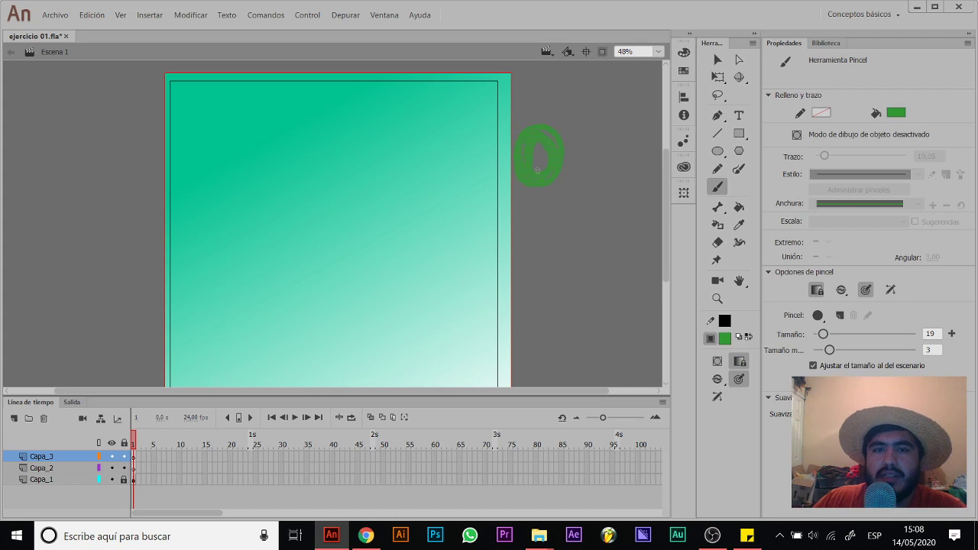
Step: Paint a cyan (#33CCCC) blob below the green one and an orange (#FF9933) blob to its right
left_click(725, 338)
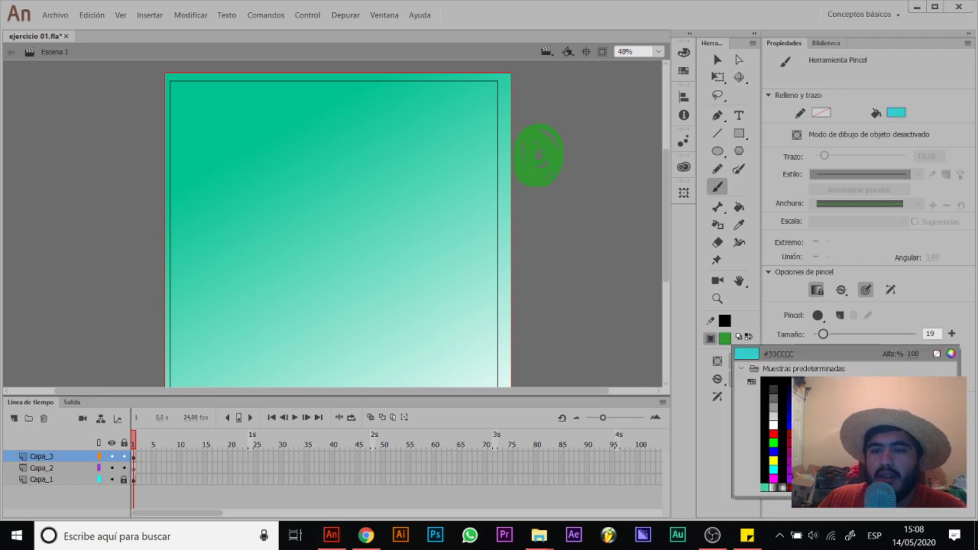
left_click(766, 405)
left_click_drag(575, 220, 558, 234)
left_click(725, 338)
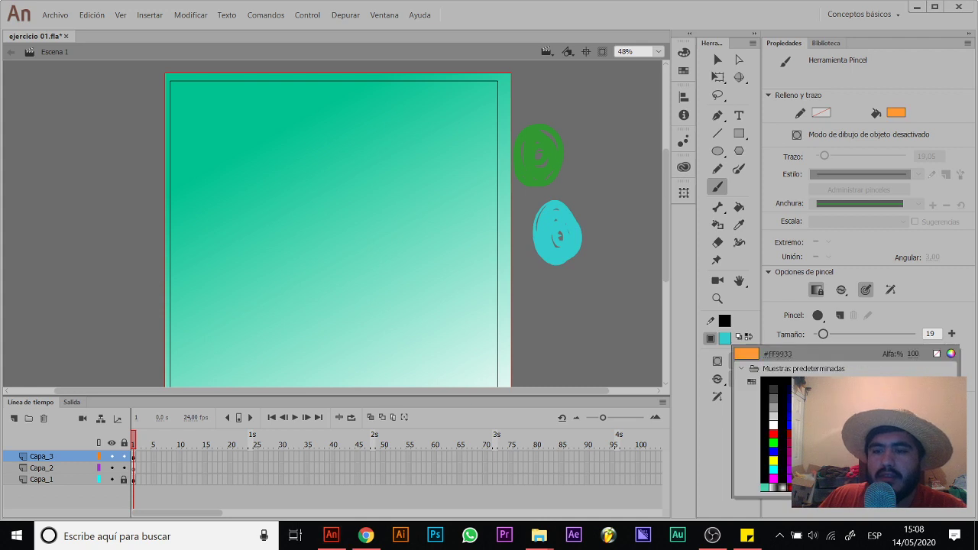
left_click(798, 428)
mouse_move(613, 144)
left_mouse_down()
mouse_move(604, 199)
mouse_move(619, 177)
mouse_move(591, 169)
mouse_move(617, 175)
mouse_move(593, 153)
left_mouse_up()
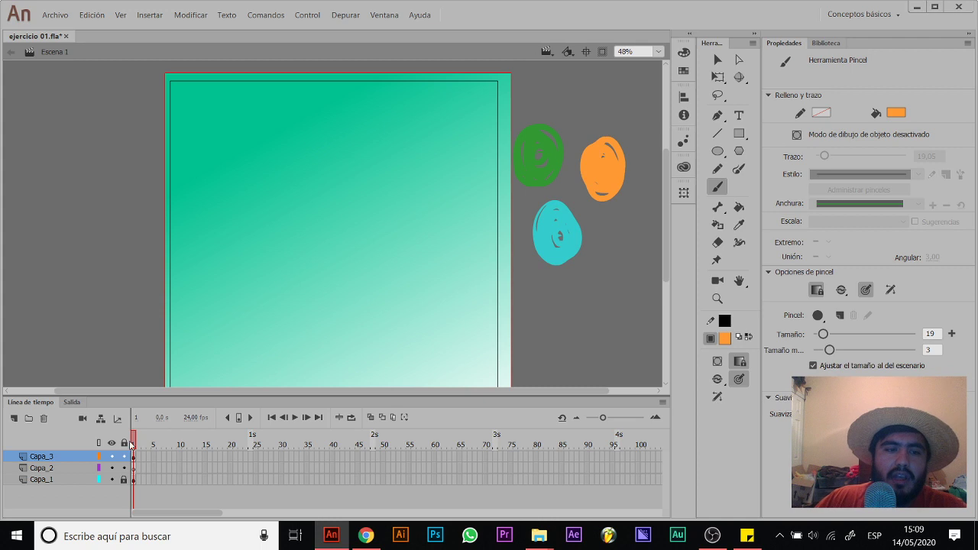
Step: Lock the Capa_3 layer holding the colour blobs and make Capa_2 the active layer
left_click(123, 457)
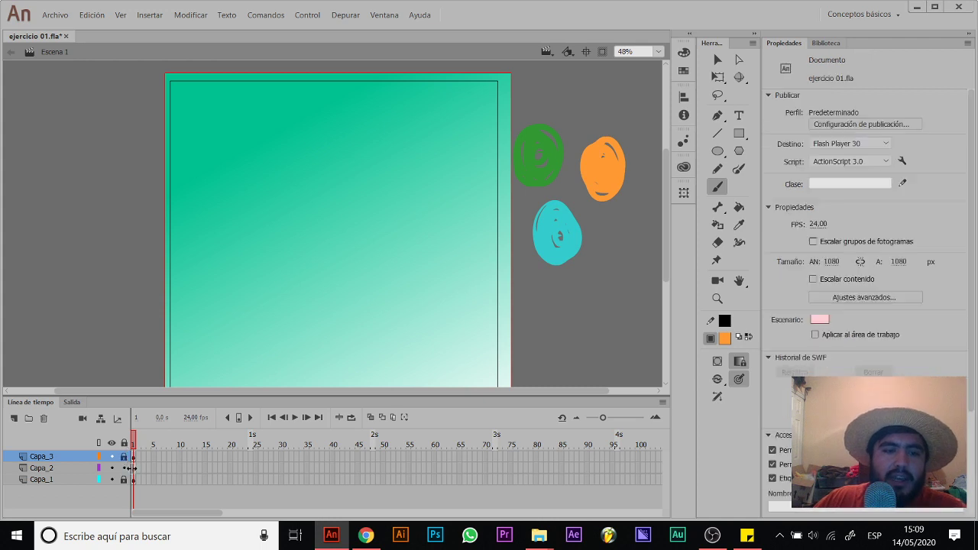
left_click(133, 468)
key("v")
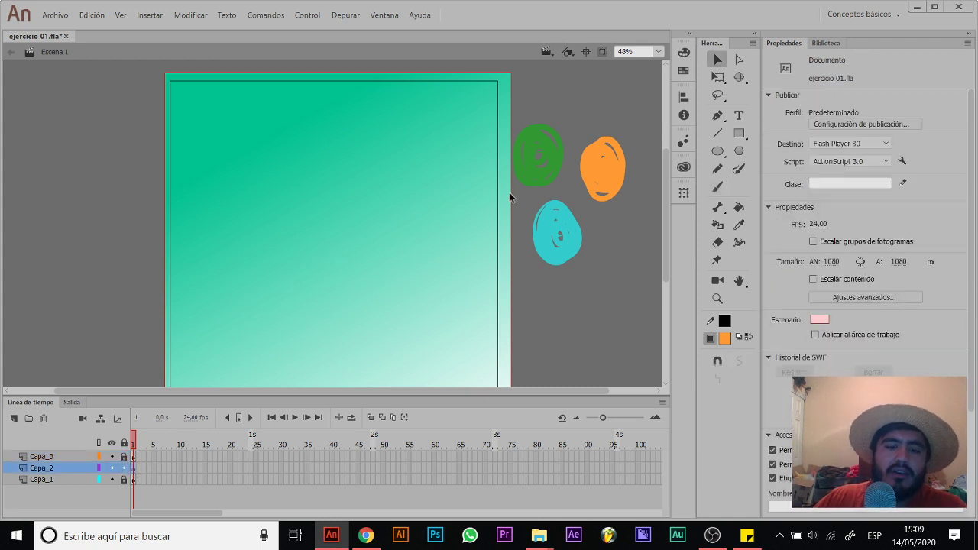
Step: Paint an orange, a green and a cyan ring on the stage, sampling the green and cyan from the blobs with the Eyedropper
key("b")
mouse_move(281, 170)
left_mouse_down()
mouse_move(275, 255)
mouse_move(306, 160)
left_mouse_up()
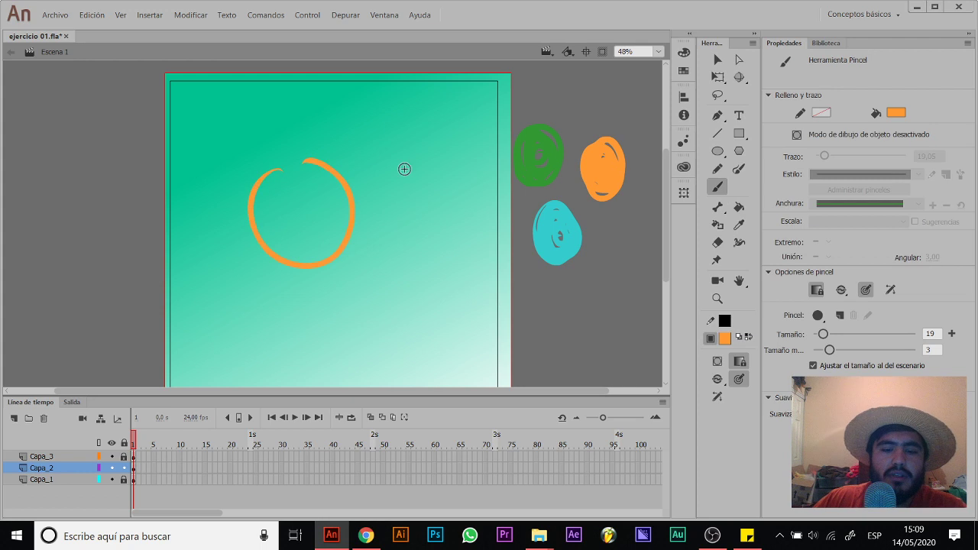
key("i")
left_click(540, 140)
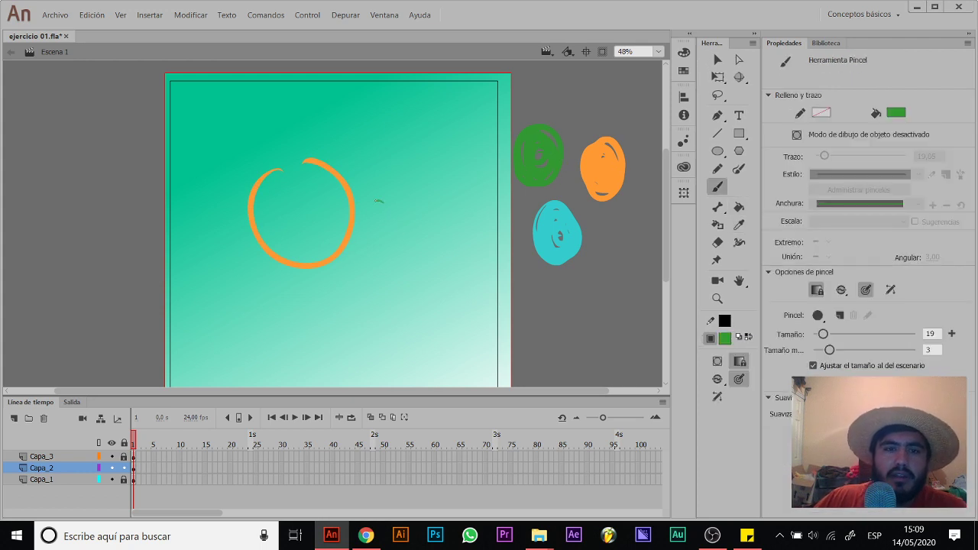
mouse_move(378, 201)
left_mouse_down()
mouse_move(360, 130)
mouse_move(373, 191)
mouse_move(447, 252)
left_mouse_up()
key("i")
left_click(555, 232)
key("b")
Step: Undo the three painted rings
key("ctrl+z")
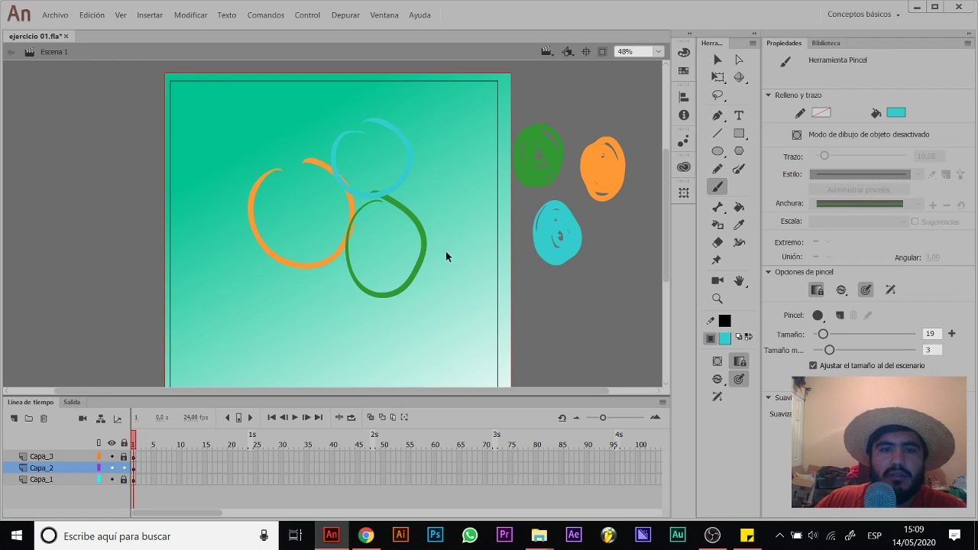
key("ctrl+z")
key("ctrl+z")
key("ctrl+z")
key("v")
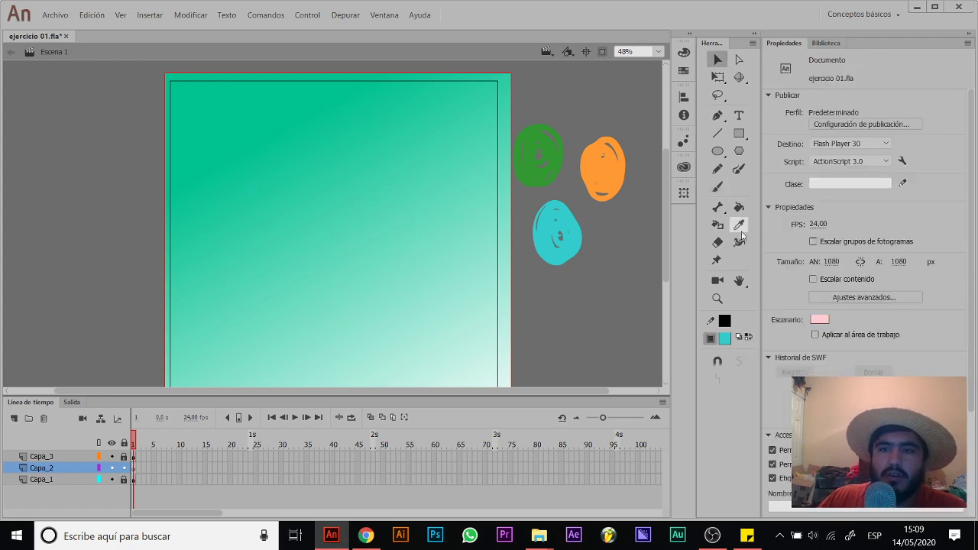
left_click(738, 226)
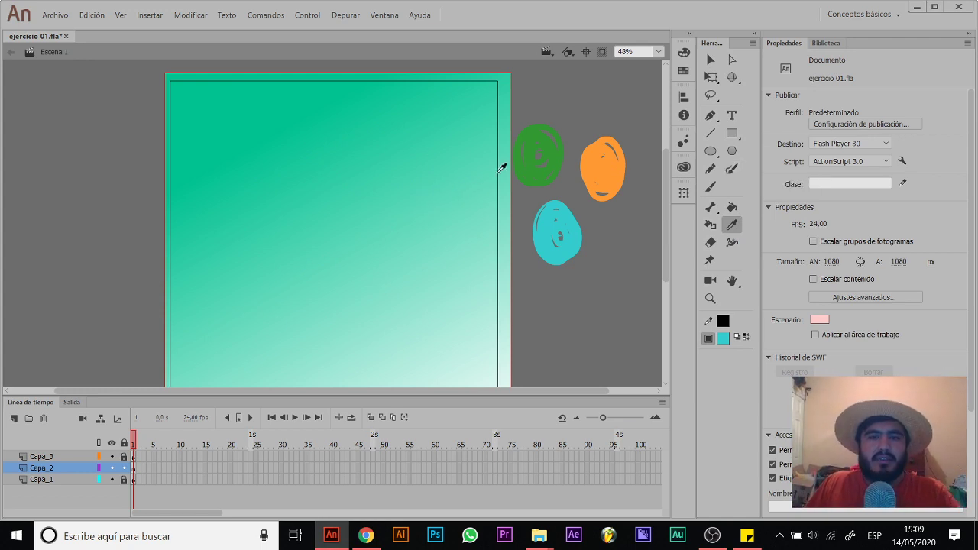
left_click_drag(406, 201, 433, 200)
key("v")
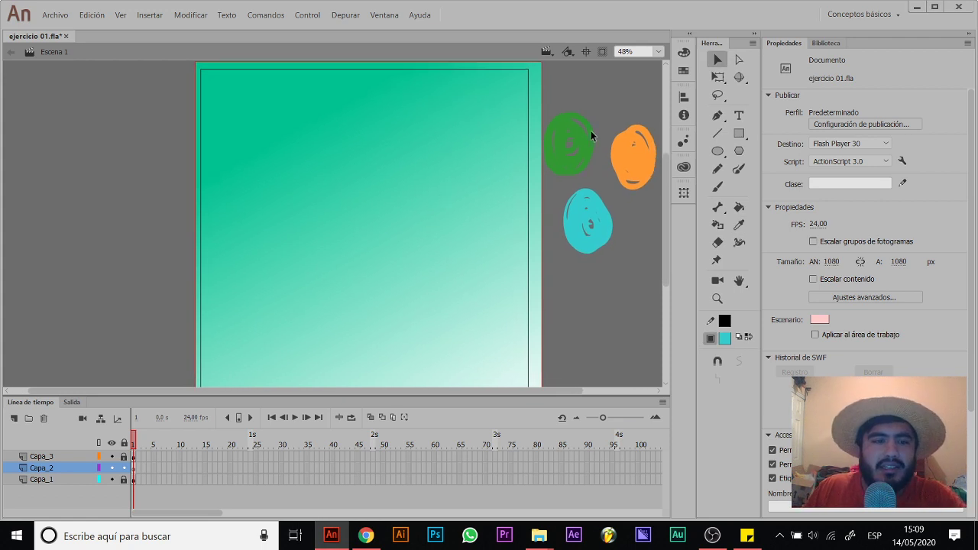
Step: Paint a test brush stroke on the stage, set the Eraser size to 72 and erase the stroke
left_click(717, 242)
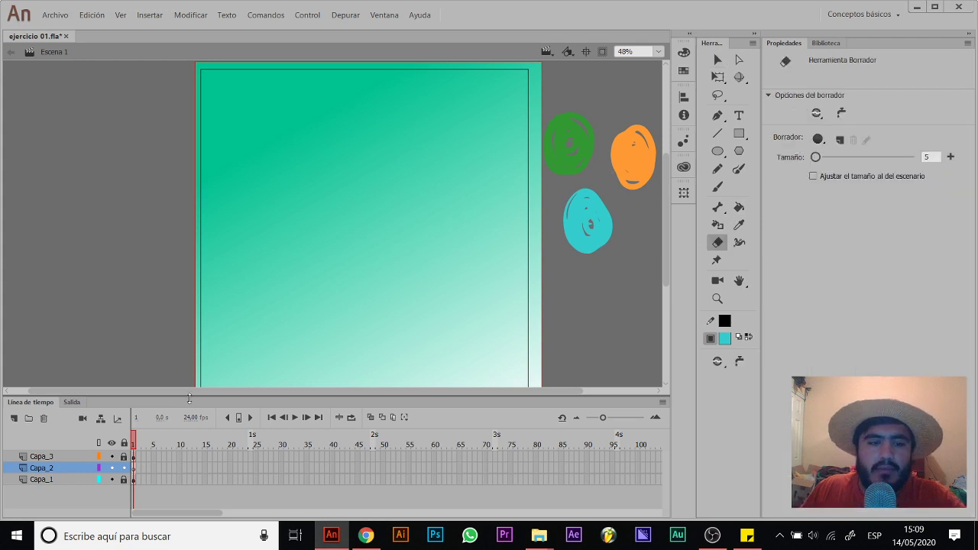
key("b")
mouse_move(332, 155)
left_mouse_down()
mouse_move(302, 191)
mouse_move(394, 218)
mouse_move(375, 226)
mouse_move(430, 204)
mouse_move(397, 229)
mouse_move(354, 192)
left_mouse_up()
key("e")
left_click_drag(815, 156, 850, 157)
mouse_move(359, 229)
left_mouse_down()
mouse_move(428, 153)
mouse_move(372, 196)
mouse_move(401, 168)
left_mouse_up()
Step: Look through the available Eraser and Brush tip shapes without changing them
left_click(820, 140)
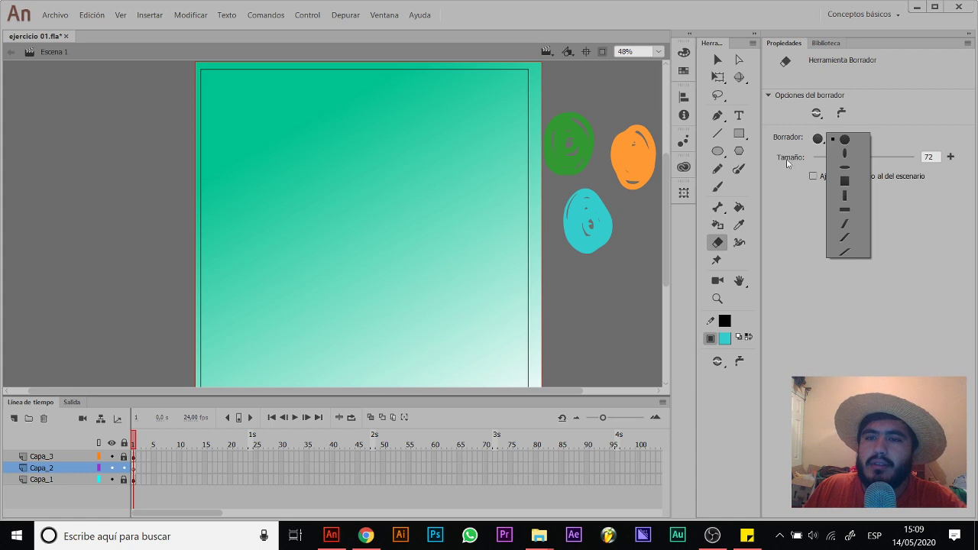
left_click(718, 187)
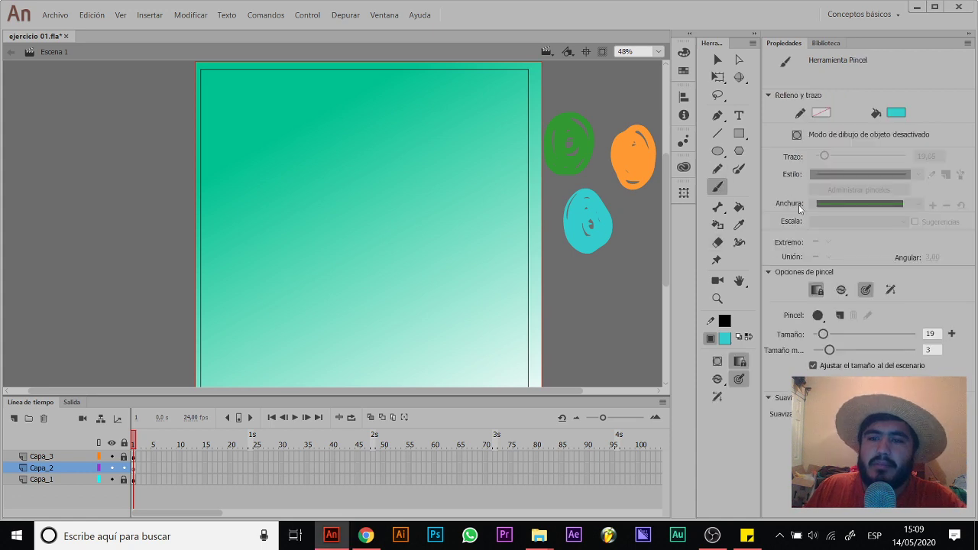
left_click(818, 315)
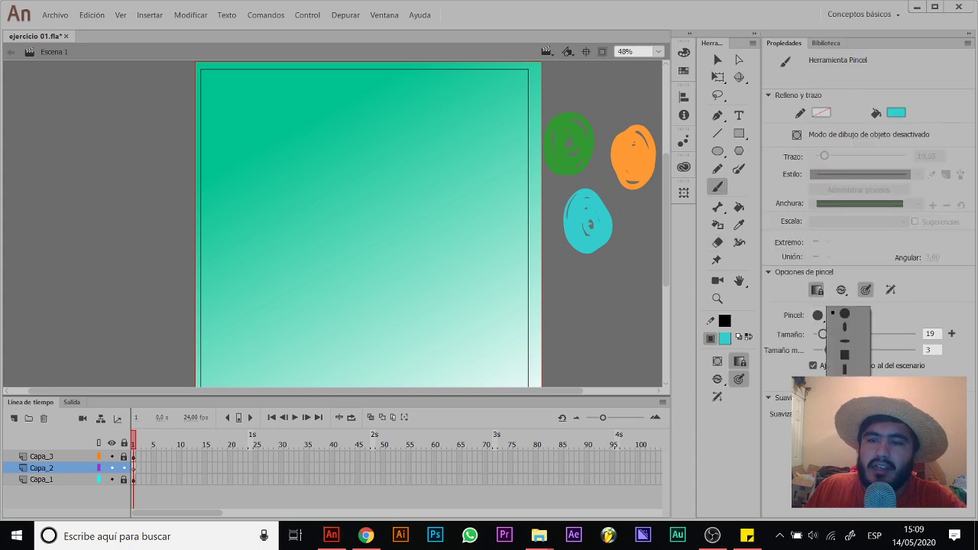
left_click(913, 312)
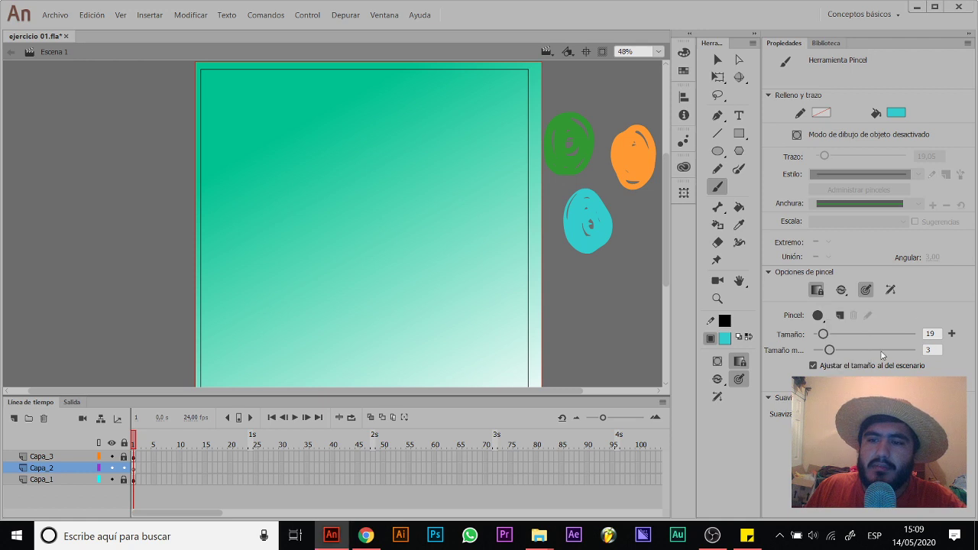
Step: Turn off the brush's pen pressure, sample the orange blob and paint a wavy, open orange outline on the upper stage
left_click(740, 380)
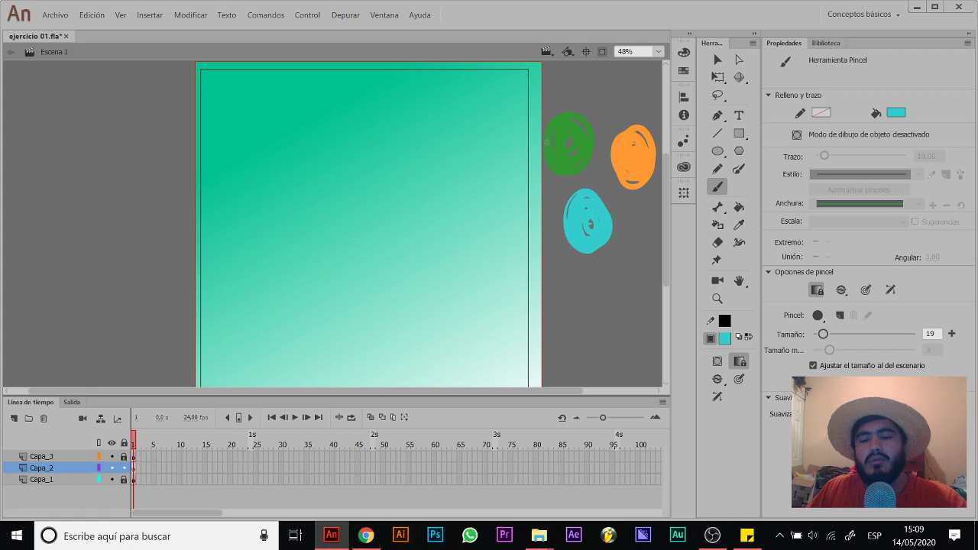
key("i")
left_click(629, 152)
key("b")
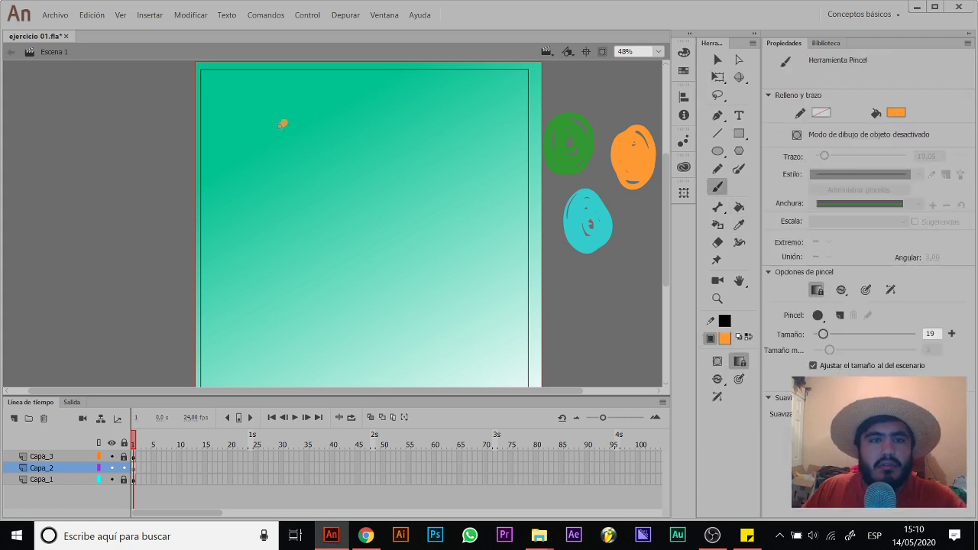
mouse_move(284, 121)
left_mouse_down()
mouse_move(289, 193)
mouse_move(327, 234)
left_mouse_up()
left_click_drag(447, 140, 384, 123)
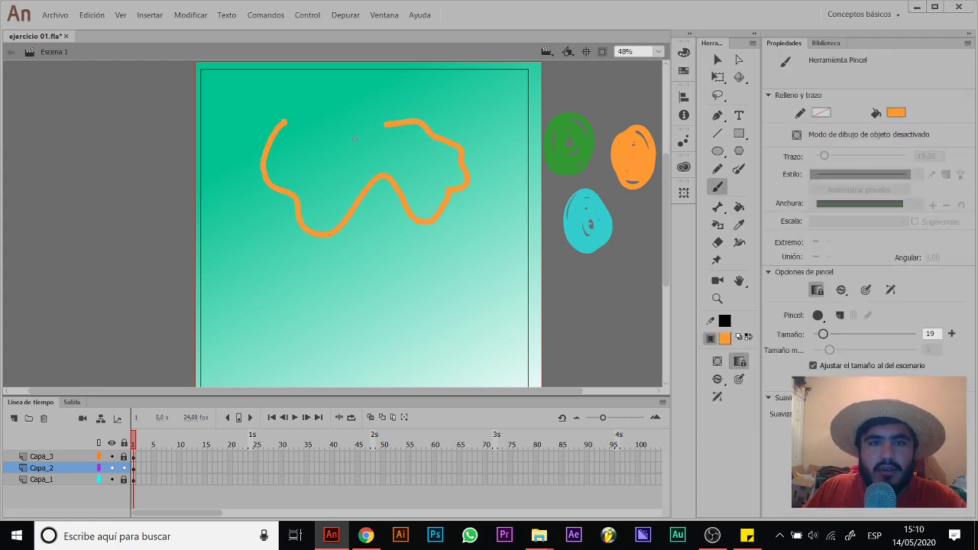
Step: Examine the edges of the open orange outline up close and delete the outline
key("z")
left_click(421, 144)
left_click(336, 213)
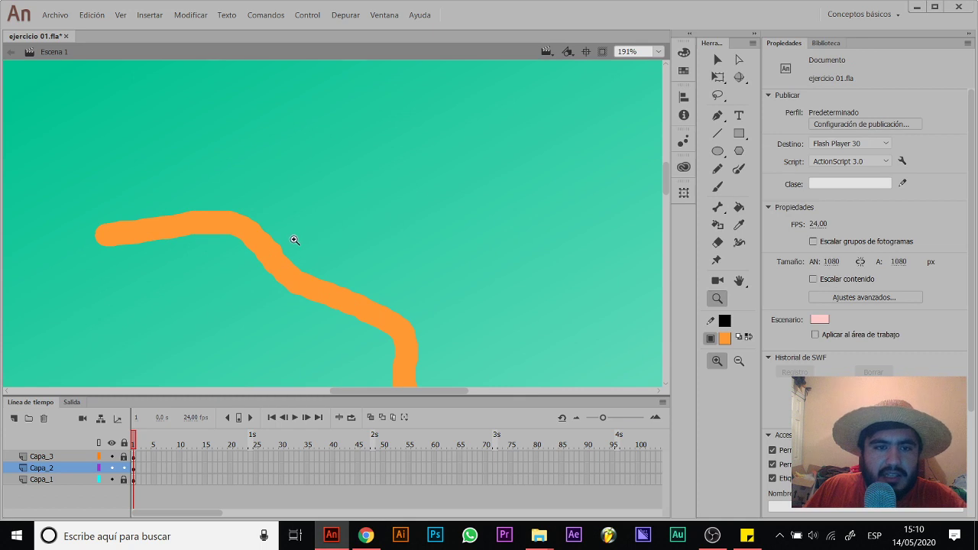
left_click(293, 240)
left_click(306, 262, "alt")
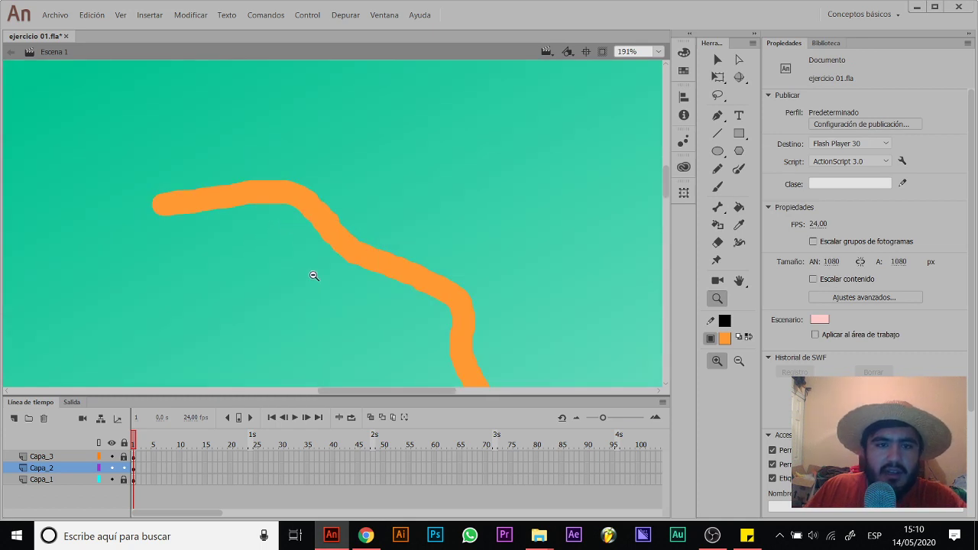
left_click(329, 277, "alt")
left_click(337, 263, "alt")
left_click(216, 242)
key("Delete")
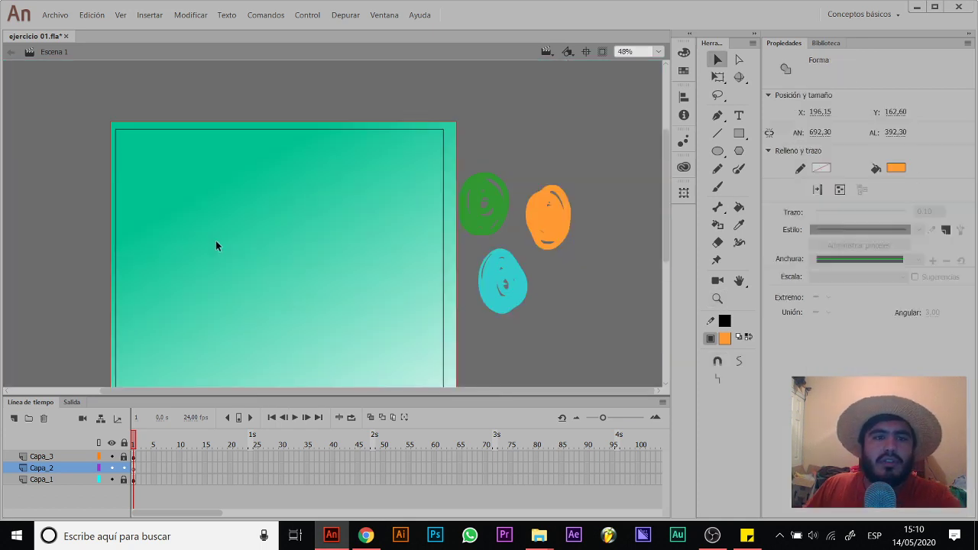
Step: Paint a winding orange brush stroke across the upper stage and check its edges up close
left_click_drag(282, 204, 334, 155)
key("b")
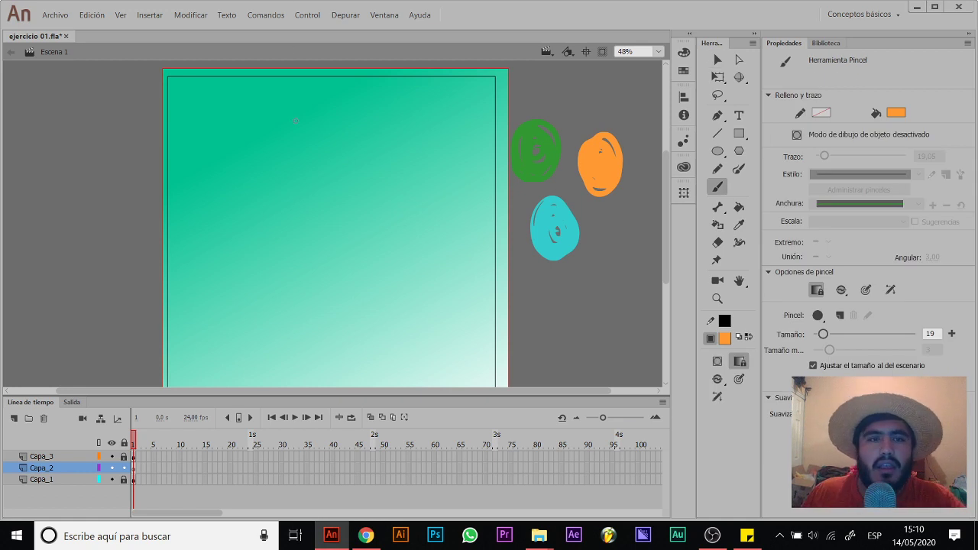
mouse_move(282, 121)
left_mouse_down()
mouse_move(335, 140)
mouse_move(293, 217)
mouse_move(362, 234)
mouse_move(420, 203)
mouse_move(444, 257)
left_mouse_up()
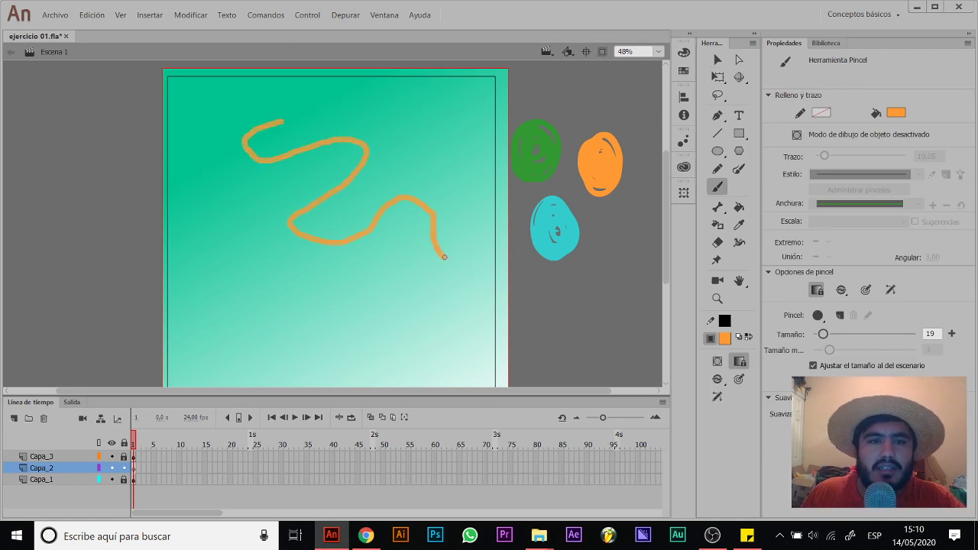
key("z")
left_click(421, 221)
left_click(372, 229)
left_click_drag(297, 212, 565, 202)
left_click(264, 263, "alt")
left_click(329, 236, "alt")
left_click_drag(403, 188, 333, 202)
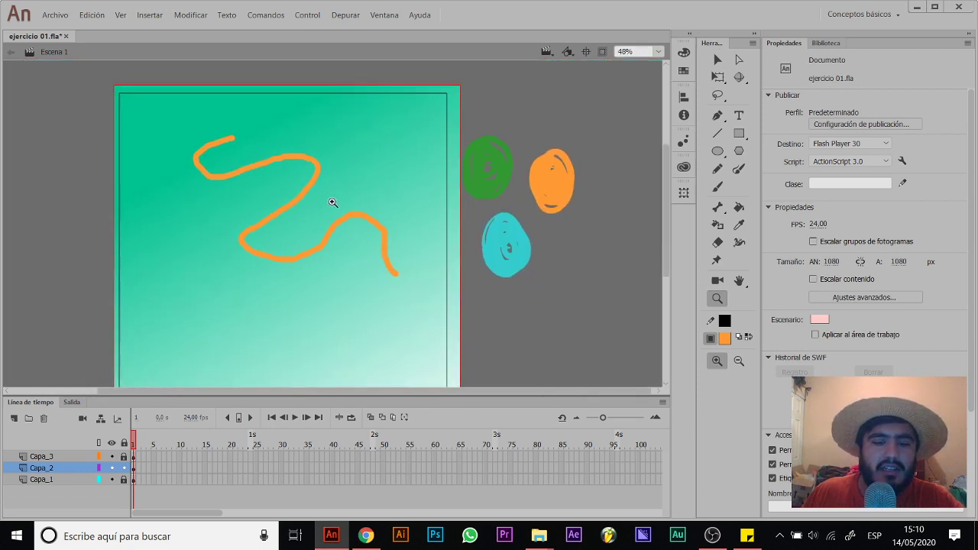
Step: Paint a second winding orange stroke to the left of the first and compare the edges of both up close
key("b")
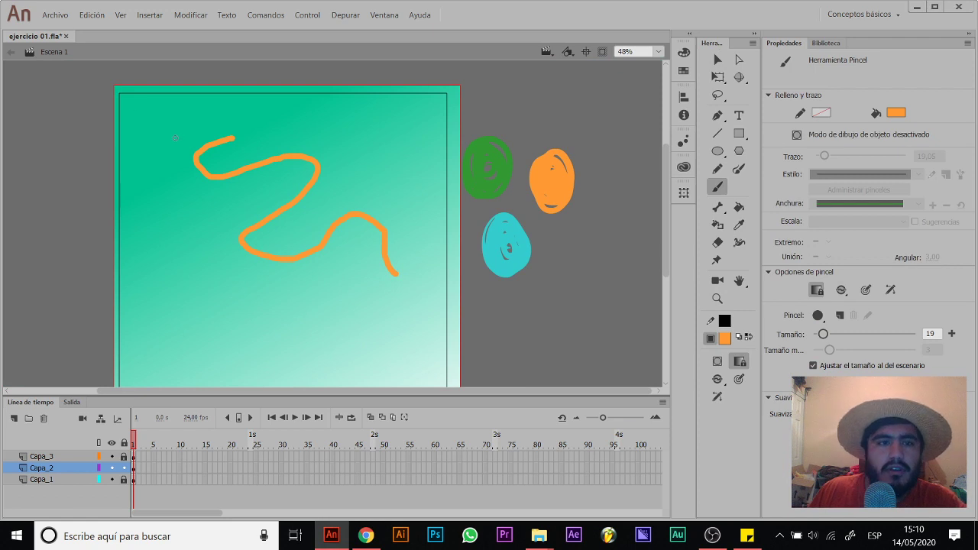
mouse_move(175, 137)
left_mouse_down()
mouse_move(151, 162)
mouse_move(200, 205)
mouse_move(214, 237)
mouse_move(205, 297)
left_mouse_up()
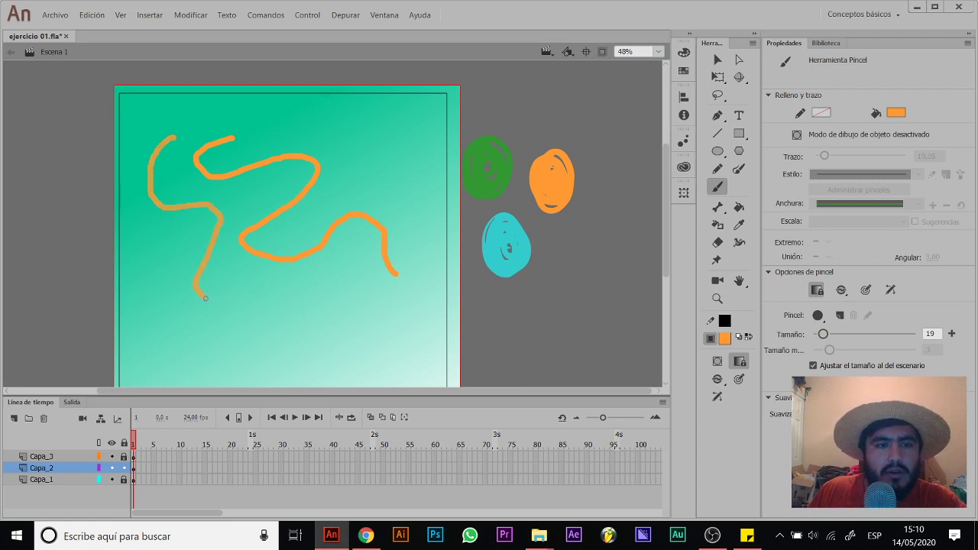
key("z")
left_click(218, 224)
left_click(345, 197)
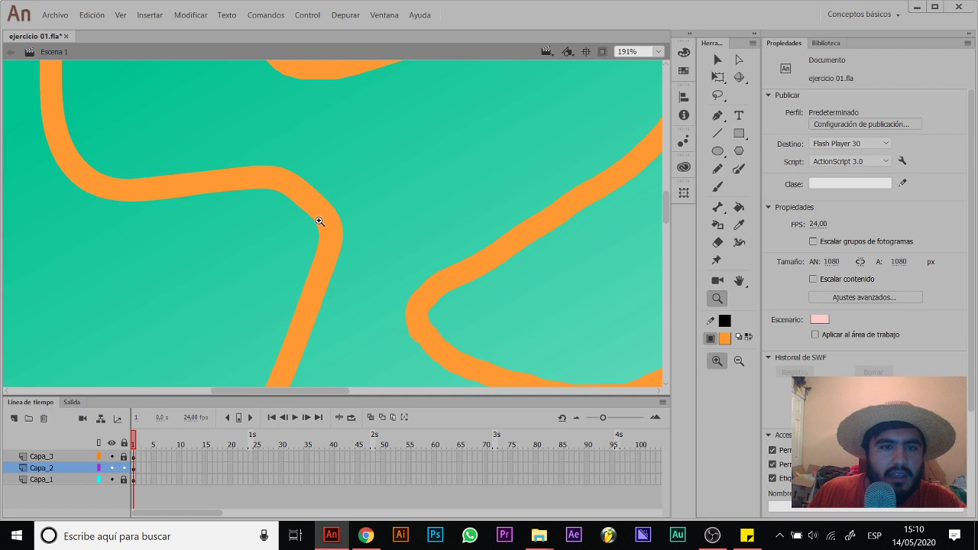
left_click_drag(361, 253, 394, 207)
left_click(432, 265)
left_click_drag(446, 267, 512, 245)
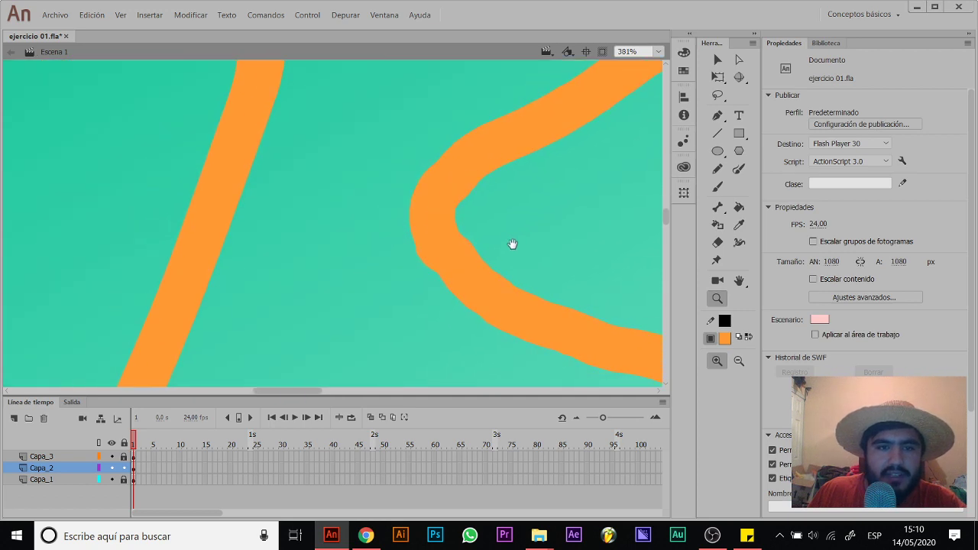
Step: Examine the second orange stroke closely along its lower curve and end, and compare it with the first stroke
key("v")
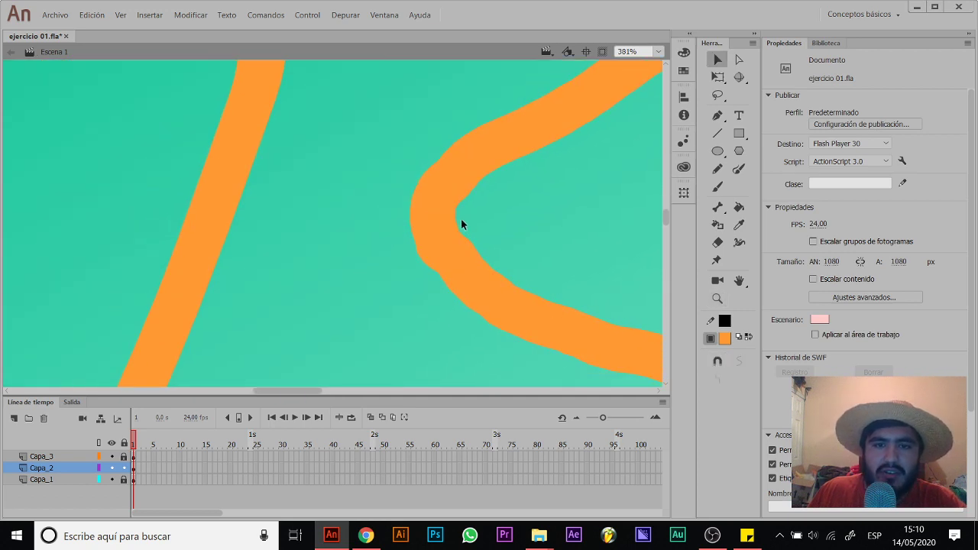
left_click_drag(403, 157, 519, 46)
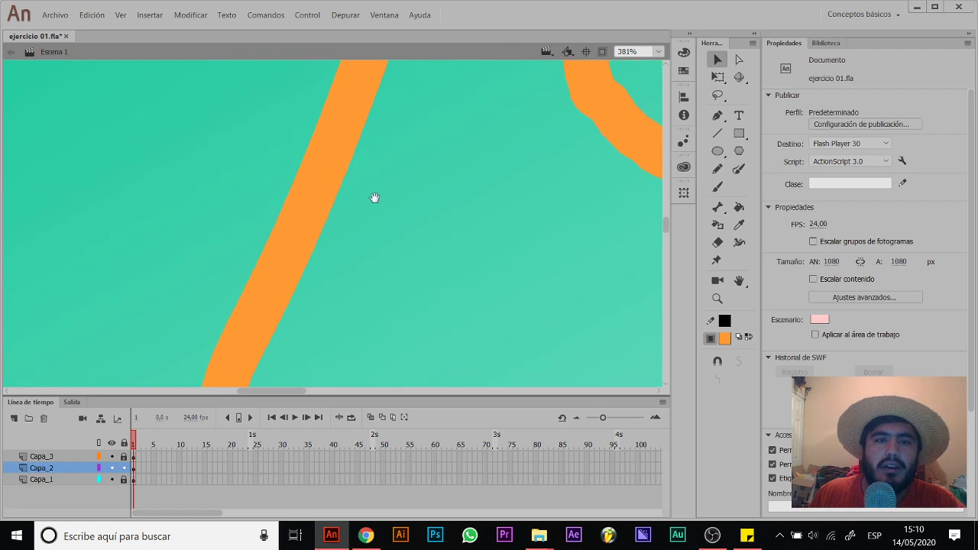
left_click_drag(376, 199, 470, 131)
left_click_drag(382, 285, 356, 178)
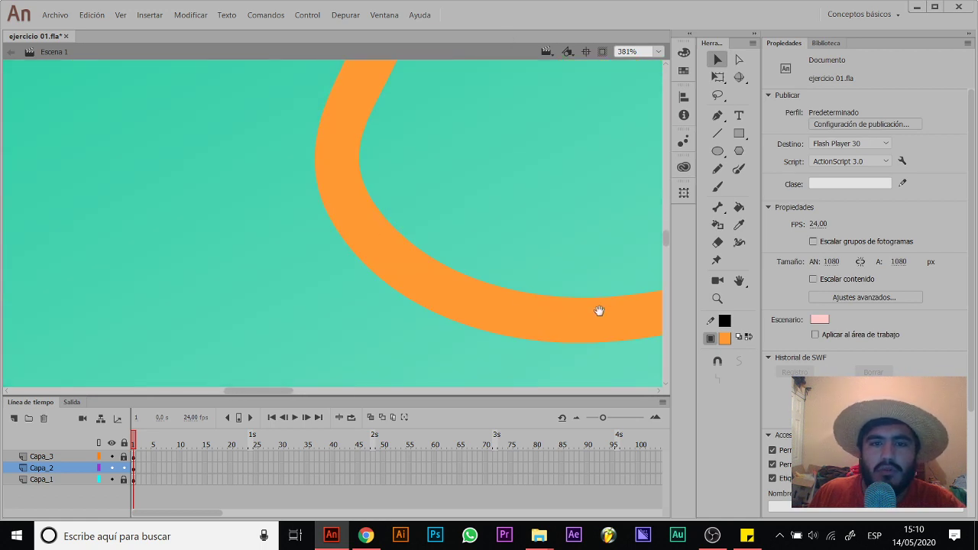
left_click_drag(598, 310, 153, 249)
left_click_drag(297, 214, 191, 197)
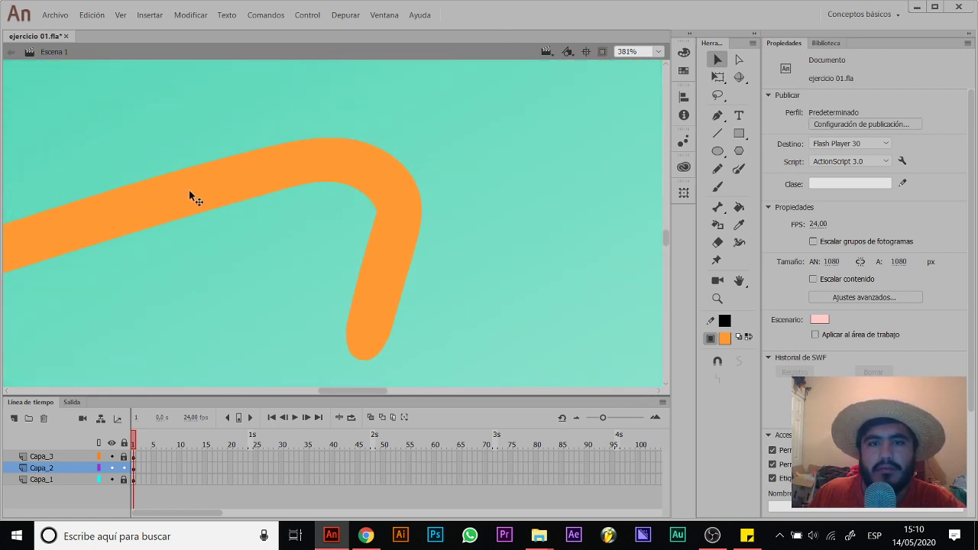
key("z")
left_click(336, 225, "alt")
left_click(339, 224, "alt")
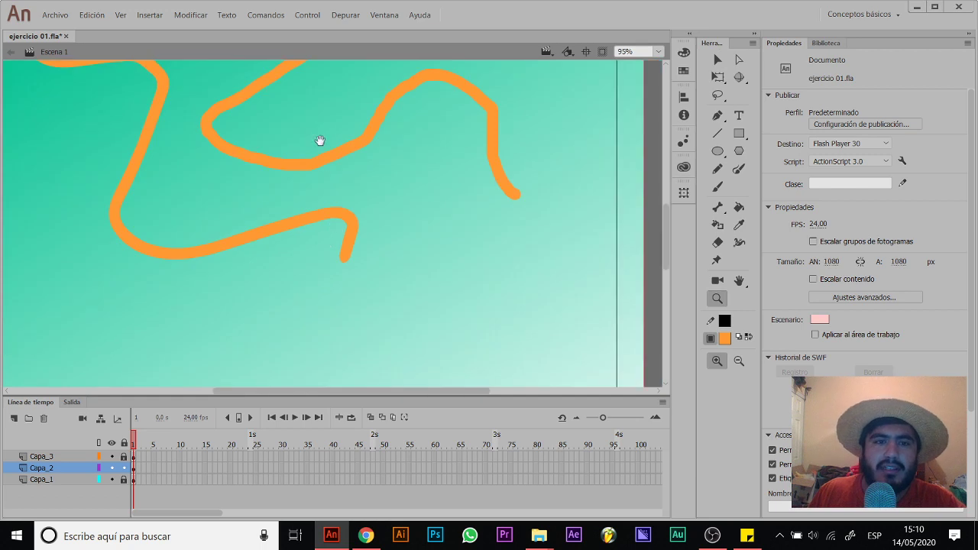
left_click_drag(319, 140, 290, 195)
left_click(290, 195, "alt")
Step: Delete both winding orange strokes from the stage
key("v")
left_click_drag(468, 122, 121, 347)
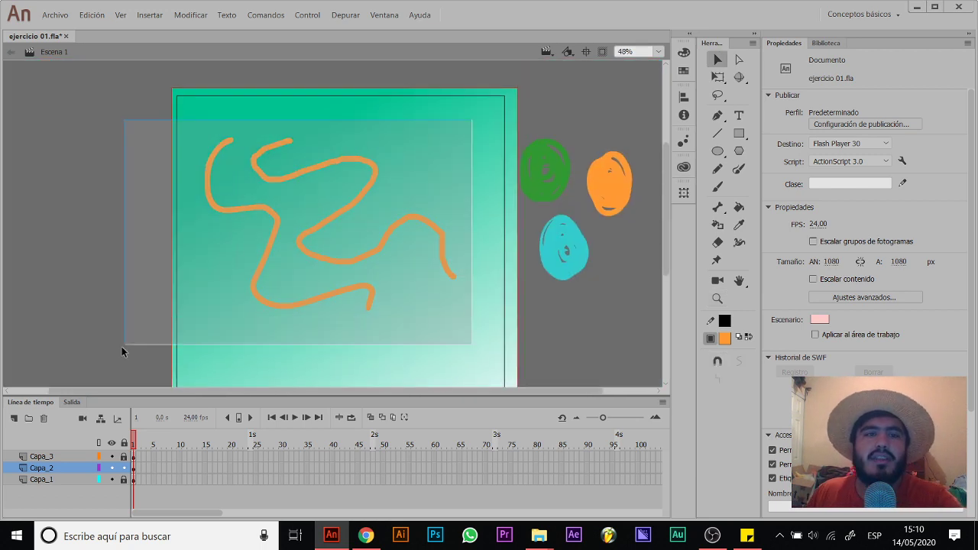
key("Delete")
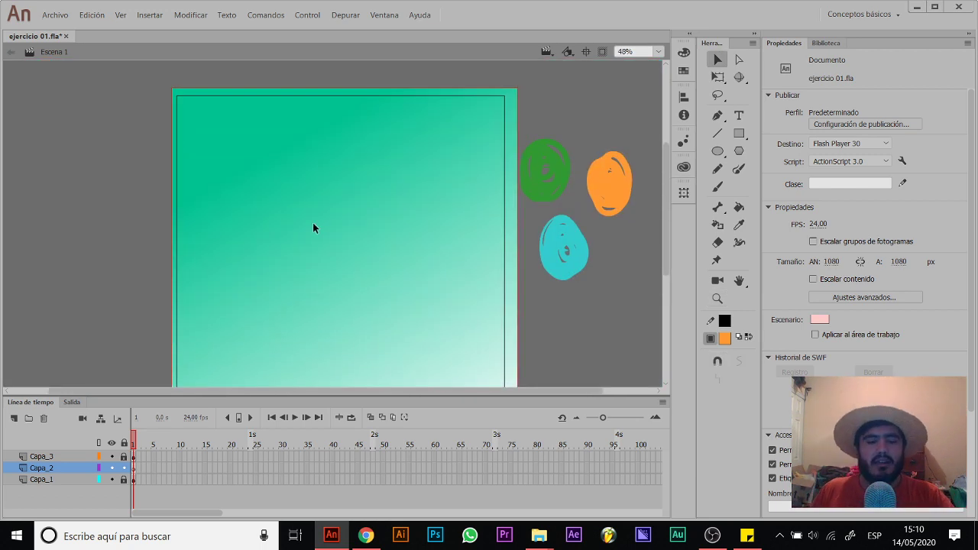
Step: Paint two orange test outlines on the upper stage with the Brush, undoing each one
left_click(717, 187)
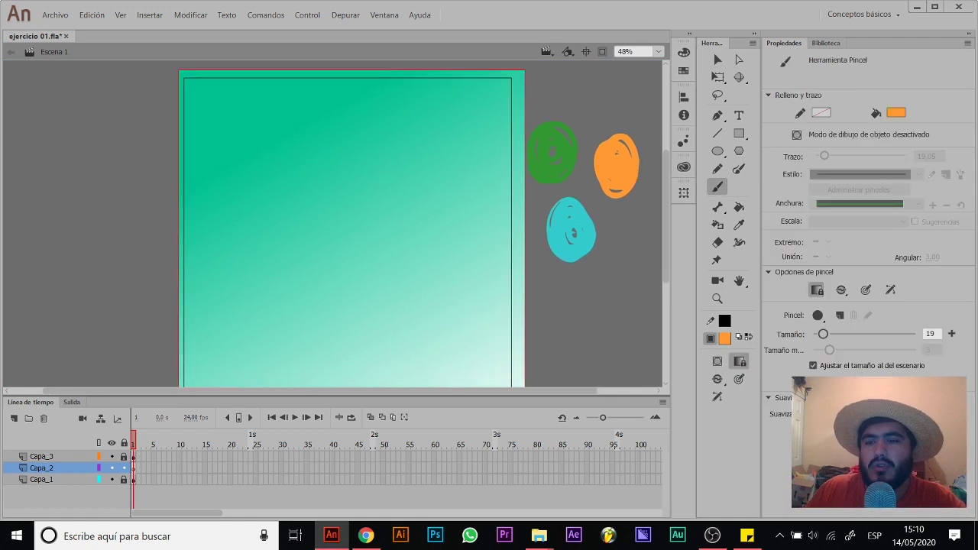
mouse_move(372, 151)
left_mouse_down()
mouse_move(434, 238)
mouse_move(329, 102)
mouse_move(255, 243)
left_mouse_up()
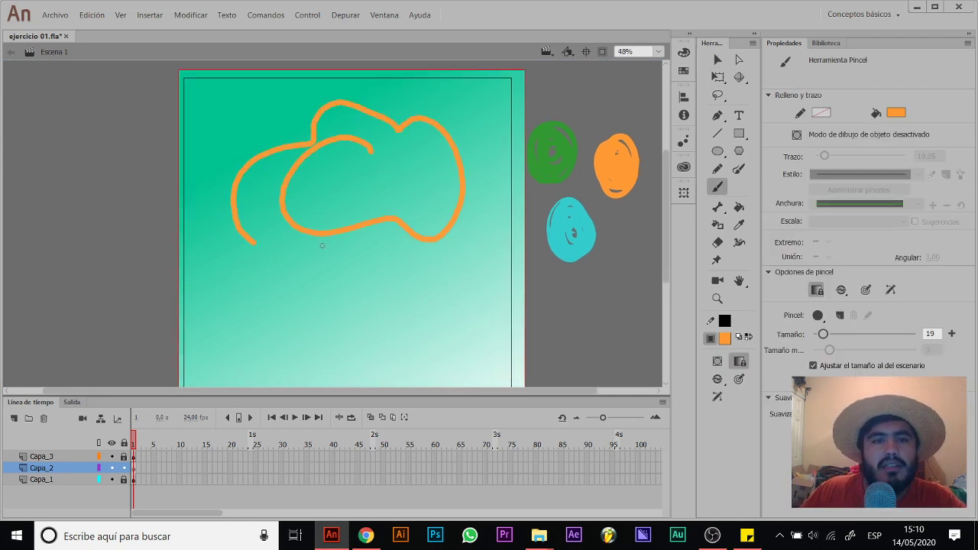
key("ctrl+z")
mouse_move(348, 128)
left_mouse_down()
mouse_move(362, 222)
mouse_move(378, 131)
left_mouse_up()
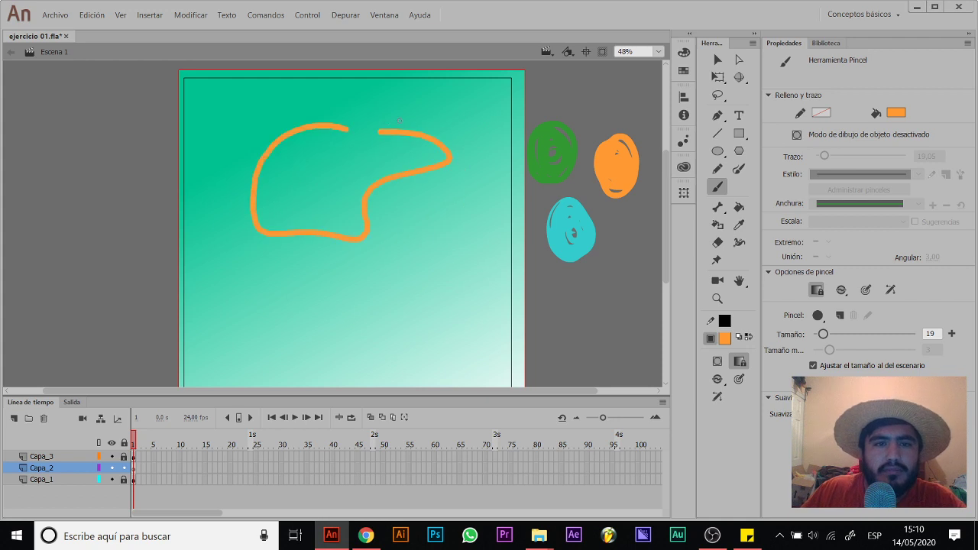
key("ctrl+z")
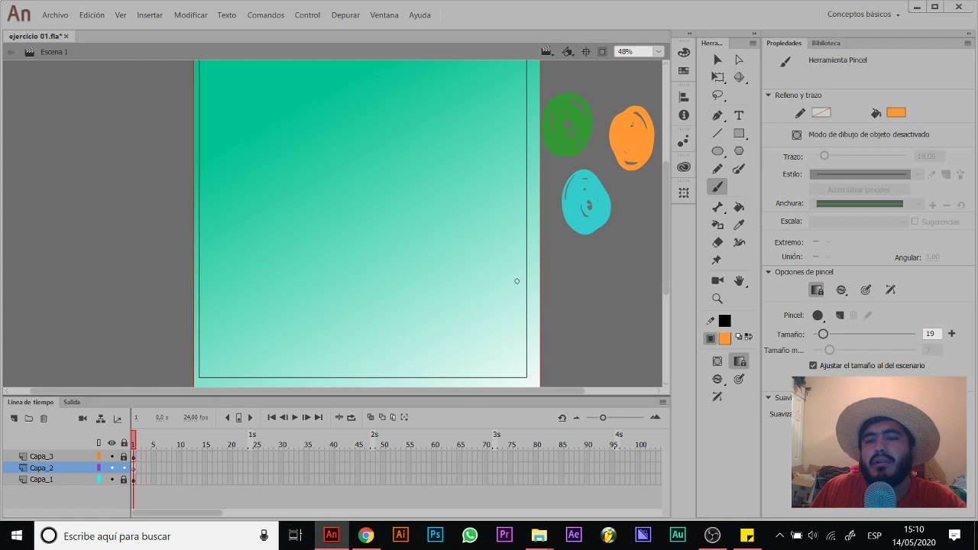
Step: Turn on the brush's pen tilt and paint two short orange test strokes, undoing each one
left_click(717, 397)
mouse_move(414, 192)
left_mouse_down()
mouse_move(377, 213)
mouse_move(465, 264)
left_mouse_up()
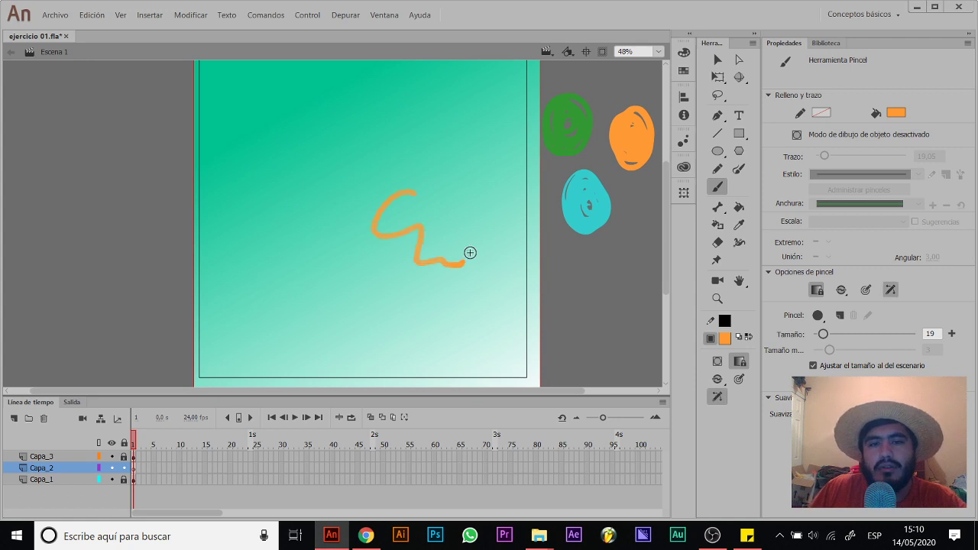
key("ctrl+z")
mouse_move(407, 139)
left_mouse_down()
mouse_move(395, 252)
mouse_move(434, 250)
left_mouse_up()
key("ctrl+z")
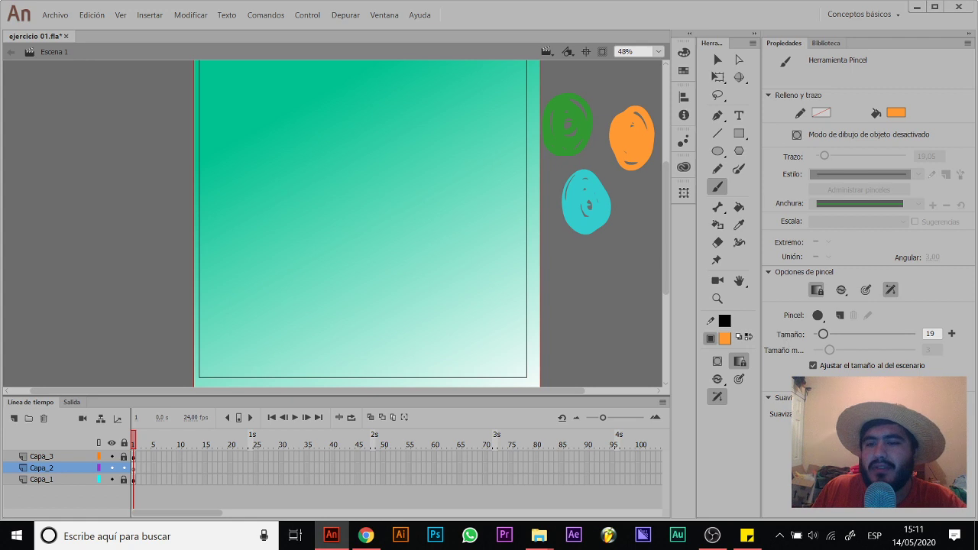
Step: Paint several wavy orange test strokes with pen tilt on and delete them all
mouse_move(373, 139)
left_mouse_down()
mouse_move(386, 190)
mouse_move(454, 209)
left_mouse_up()
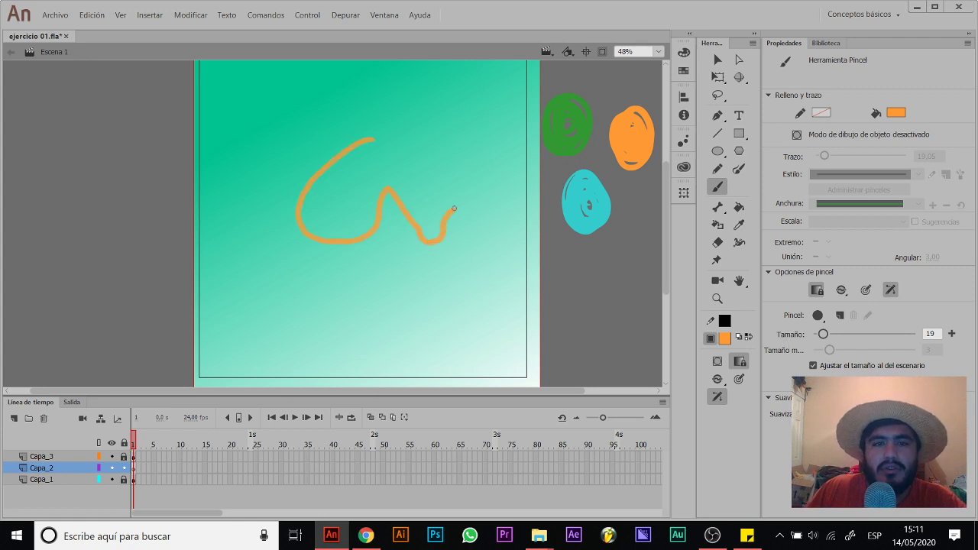
mouse_move(419, 166)
left_mouse_down()
mouse_move(348, 187)
mouse_move(353, 216)
left_mouse_up()
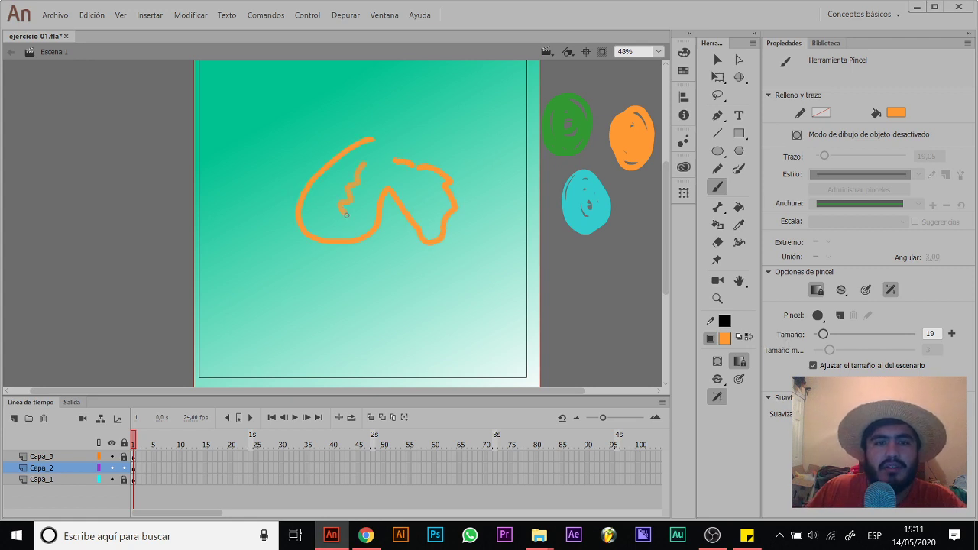
key("v")
left_click_drag(474, 115, 200, 315)
key("Delete")
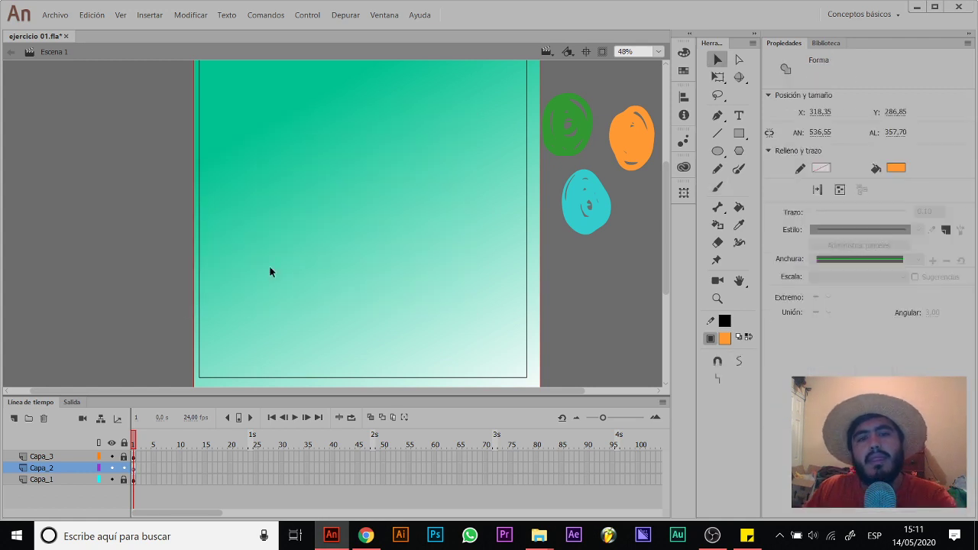
left_click_drag(399, 137, 405, 181)
key("b")
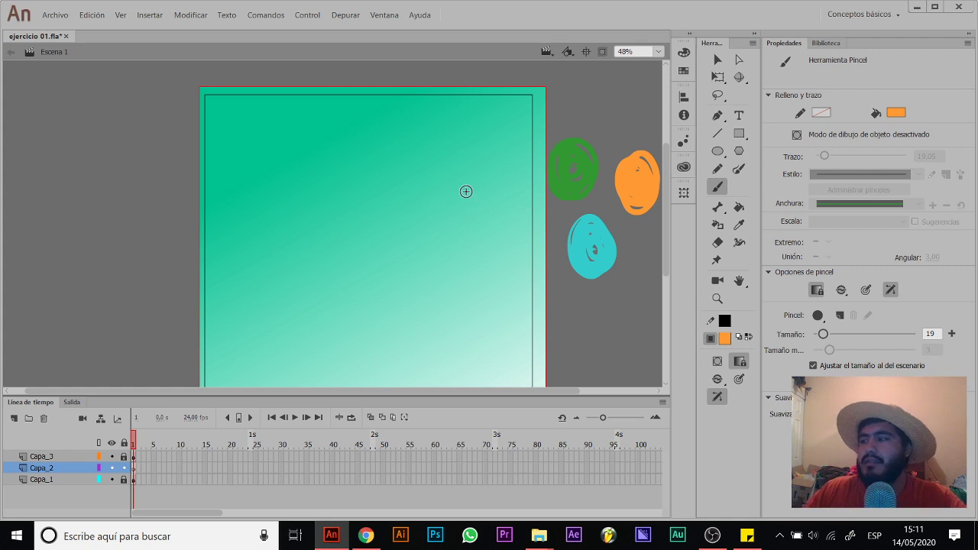
left_click_drag(323, 211, 339, 176)
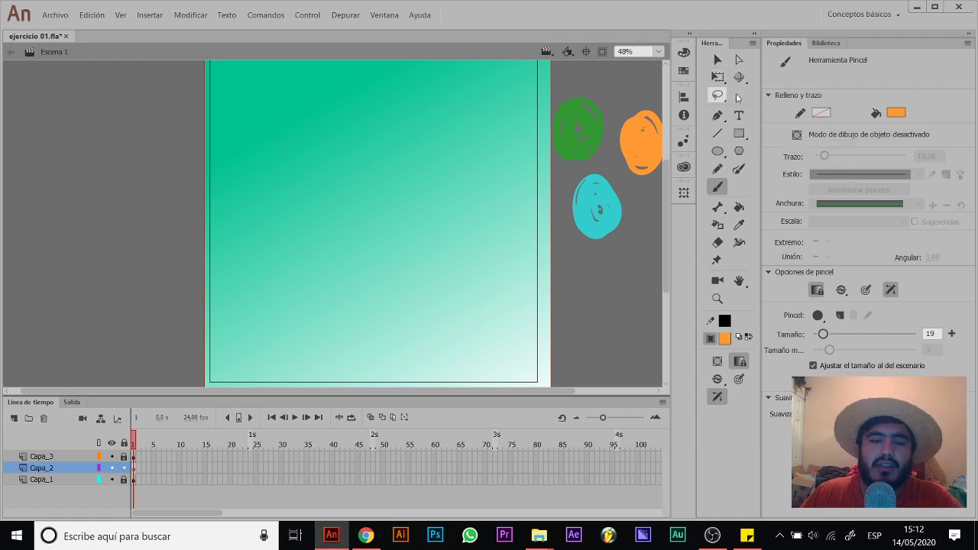
left_click(738, 60)
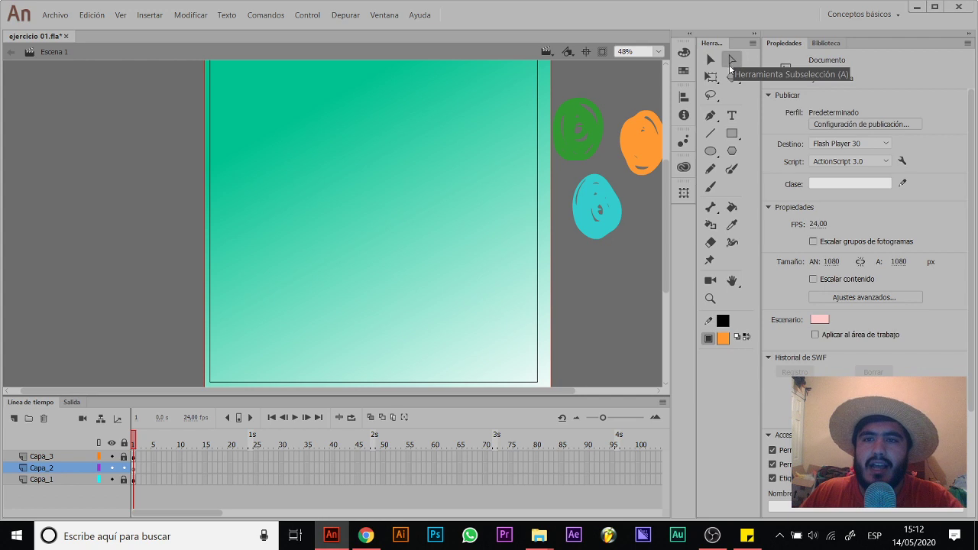
key("v")
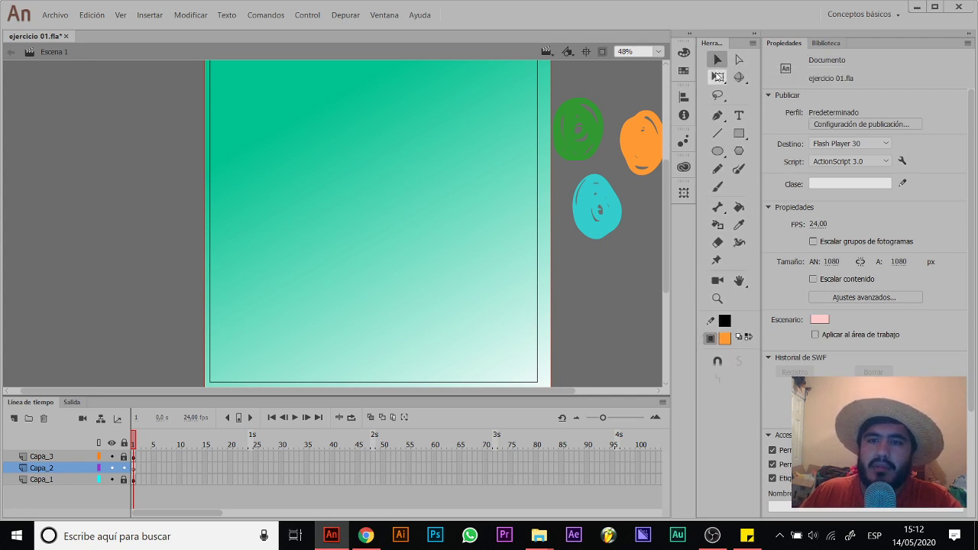
left_click(718, 78)
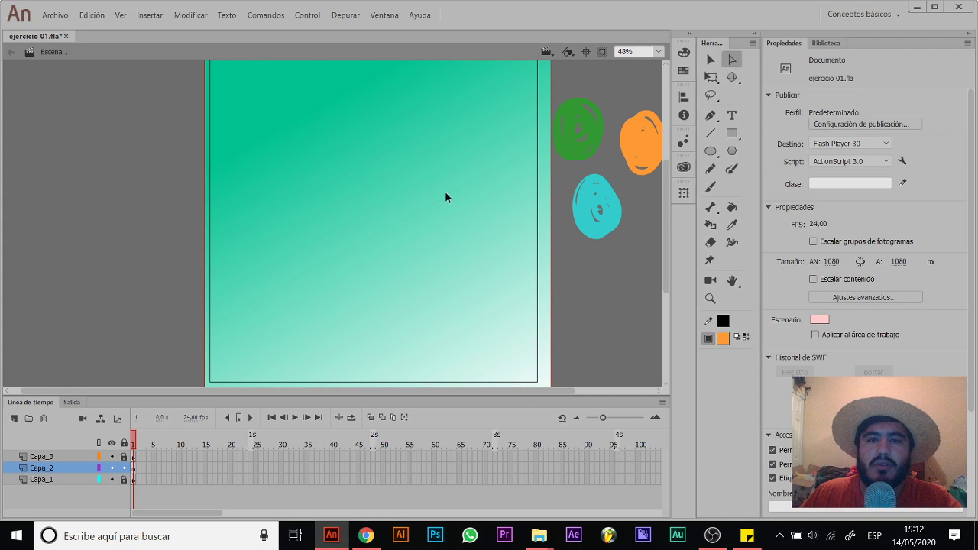
Step: Draw a large rectangle with an orange fill and a thick black outline on the left half of the stage
key("r")
left_click_drag(214, 123, 394, 278)
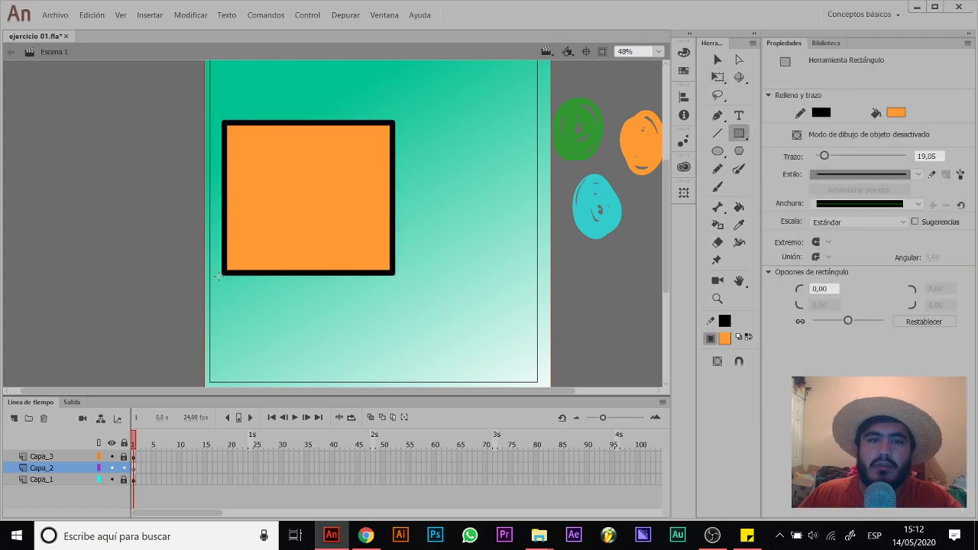
key("v")
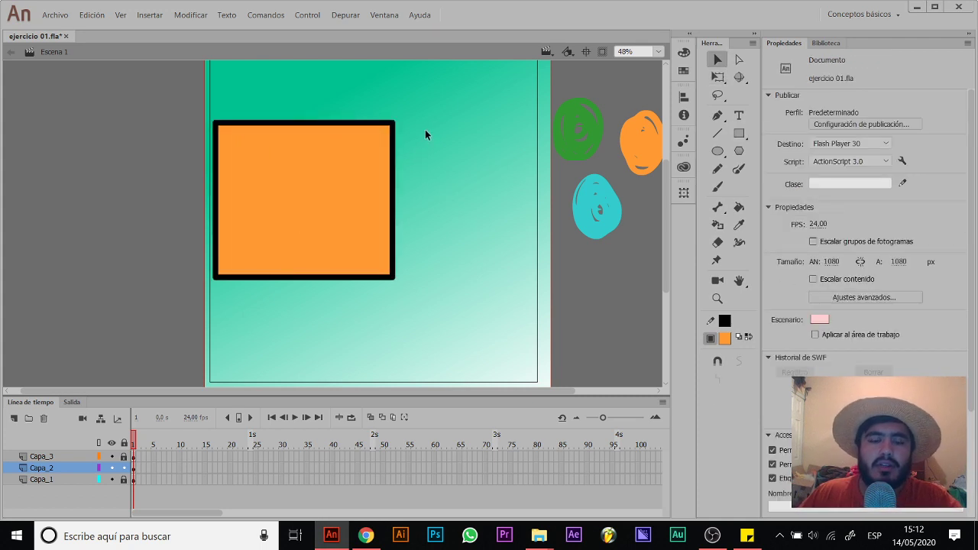
Step: Move the rectangle's upper-right corner point down and outward with the Subselection tool
key("a")
left_click(397, 127)
left_click_drag(398, 128, 421, 163)
Step: Select a rectangular area over the shape's upper-right corner and delete that part of its fill and outline
key("v")
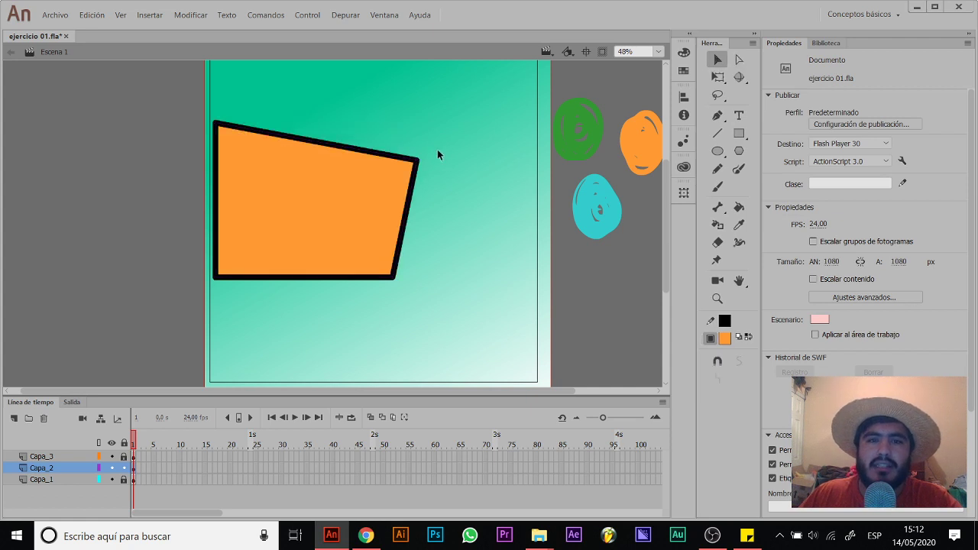
left_click_drag(437, 129, 346, 206)
key("Delete")
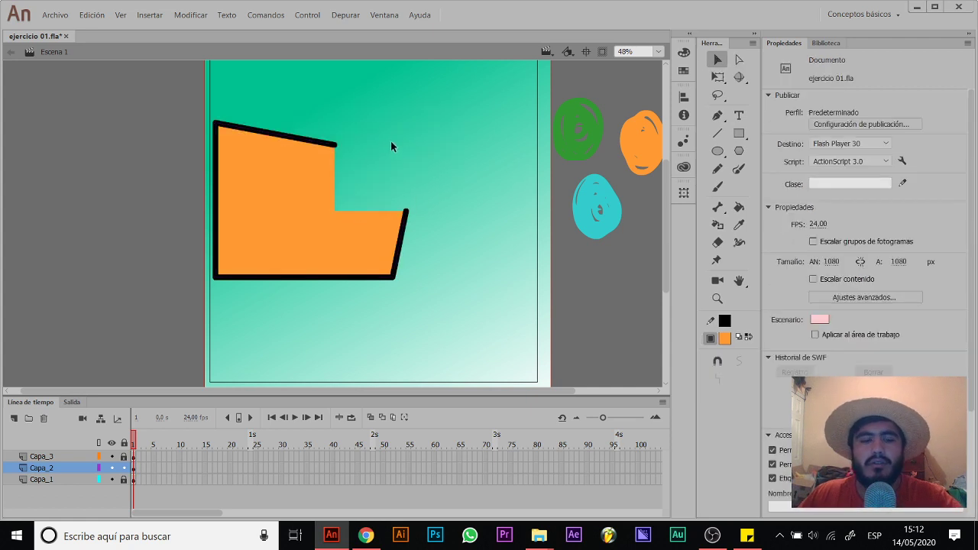
Step: Select the whole cut orange shape with Free Transform, adjust its lower-right handle, and delete the shape from the stage
key("q")
left_click_drag(455, 82, 155, 333)
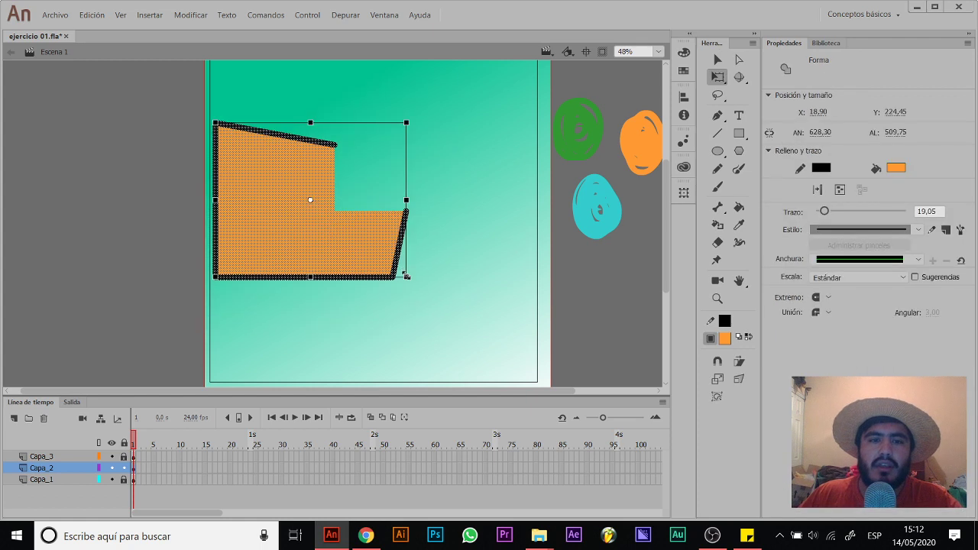
left_click_drag(408, 279, 411, 254)
key("Delete")
Step: Activate the Subselection, Free Transform, Selection, Lasso, Pen, Text and Rectangle tools in turn to review them
key("a")
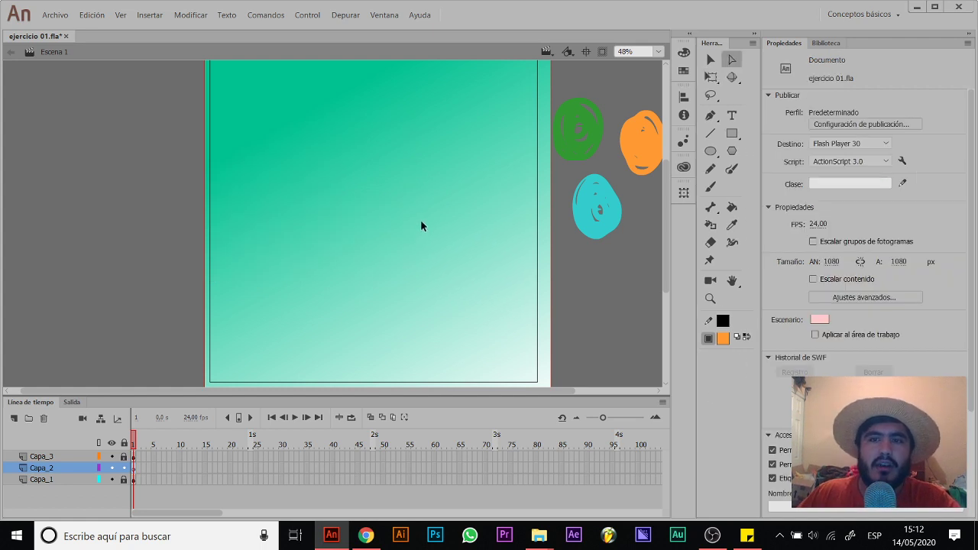
key("q")
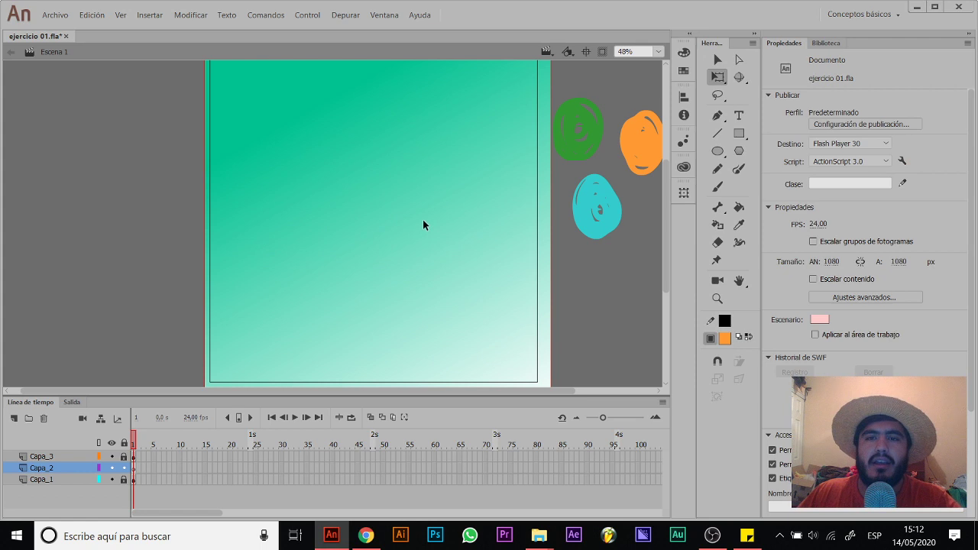
key("v")
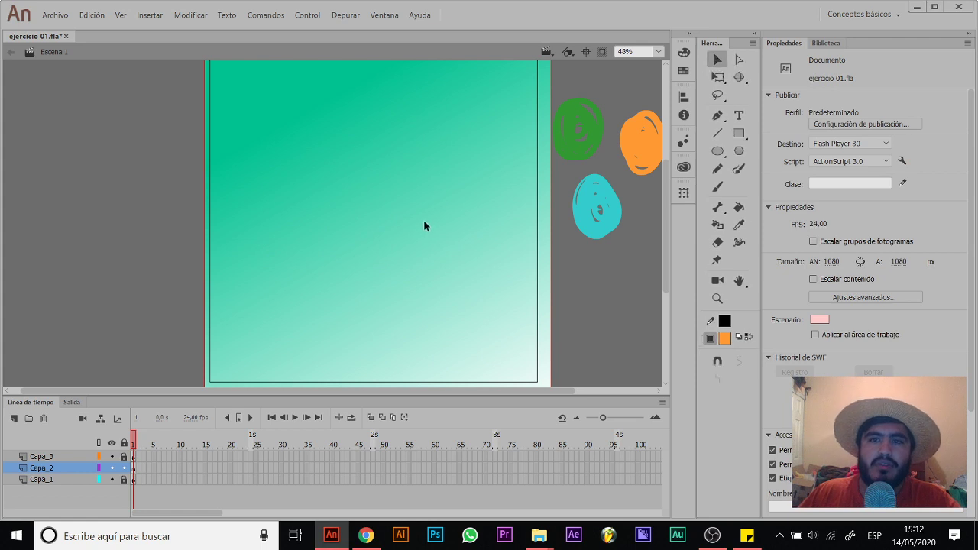
key("l")
mouse_move(411, 123)
left_mouse_down()
mouse_move(500, 219)
mouse_move(455, 158)
mouse_move(428, 146)
left_mouse_up()
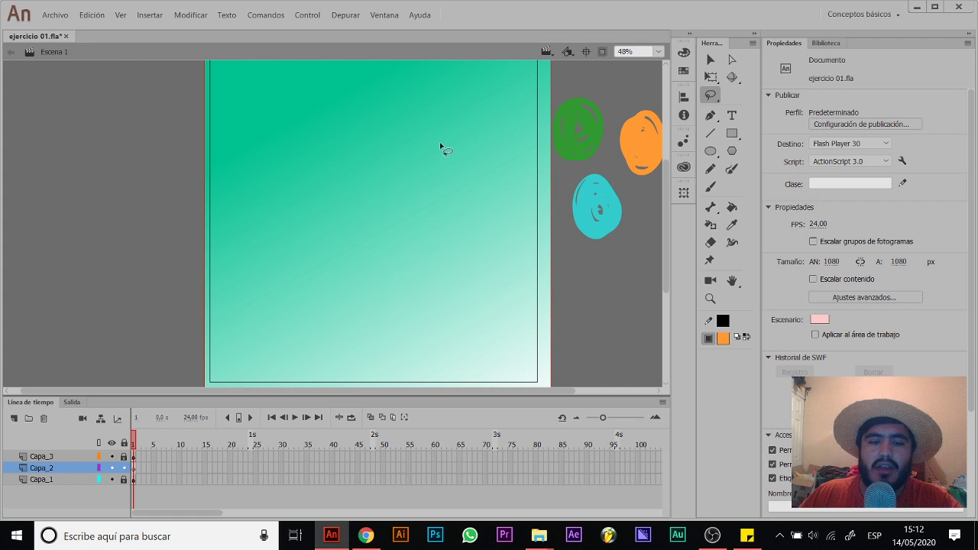
key("p")
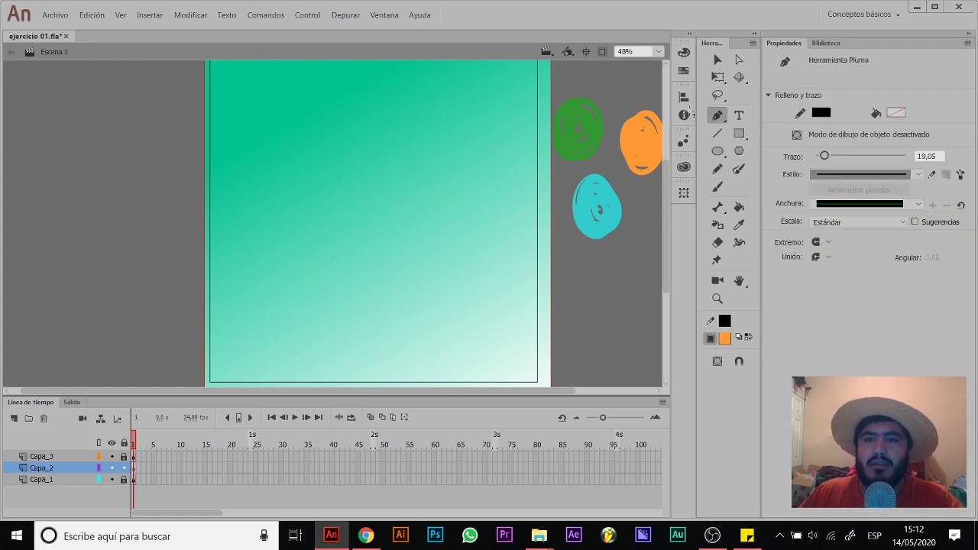
left_click(738, 116)
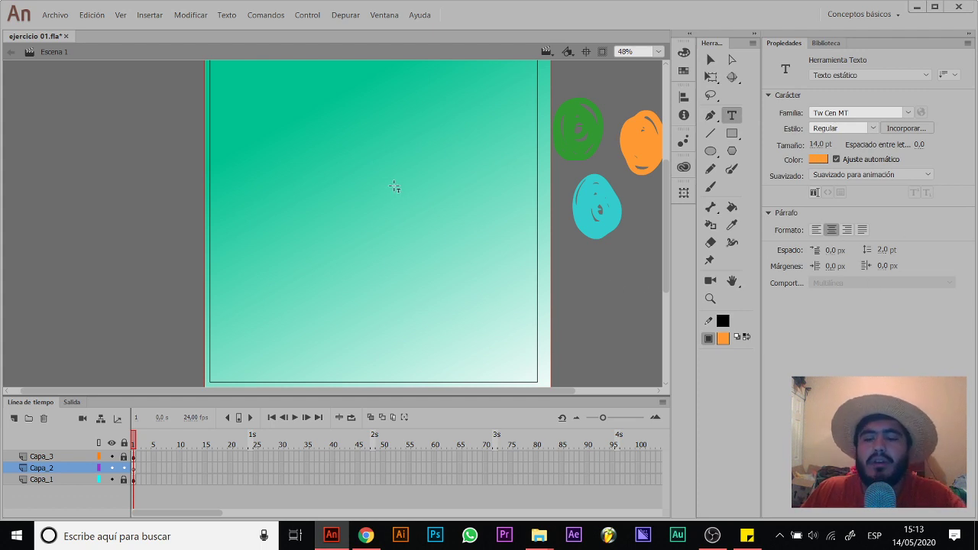
key("l")
left_click(739, 133)
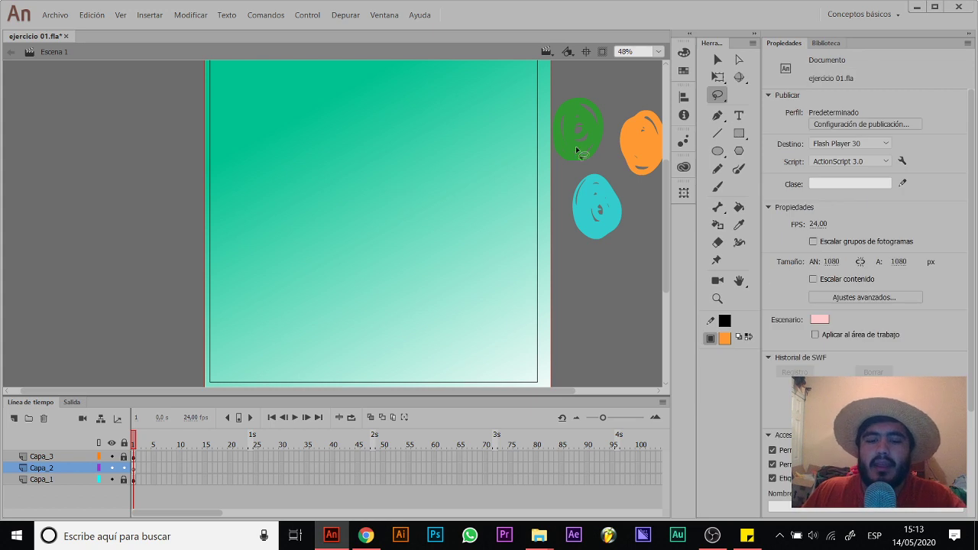
Step: Draw a test oval in the middle of the stage with the Oval tool and undo it
key("o")
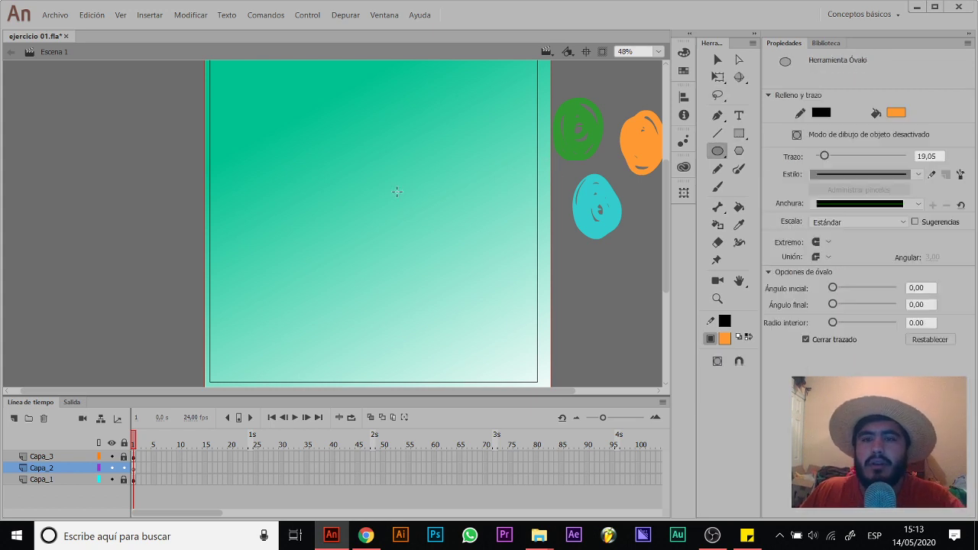
mouse_move(270, 136)
left_mouse_down()
mouse_move(366, 216)
mouse_move(420, 237)
left_mouse_up()
key("ctrl+z")
Step: Try a wavy black stroke with the Paint Brush and a wavy orange stroke with the Brush, undoing each one
key("p")
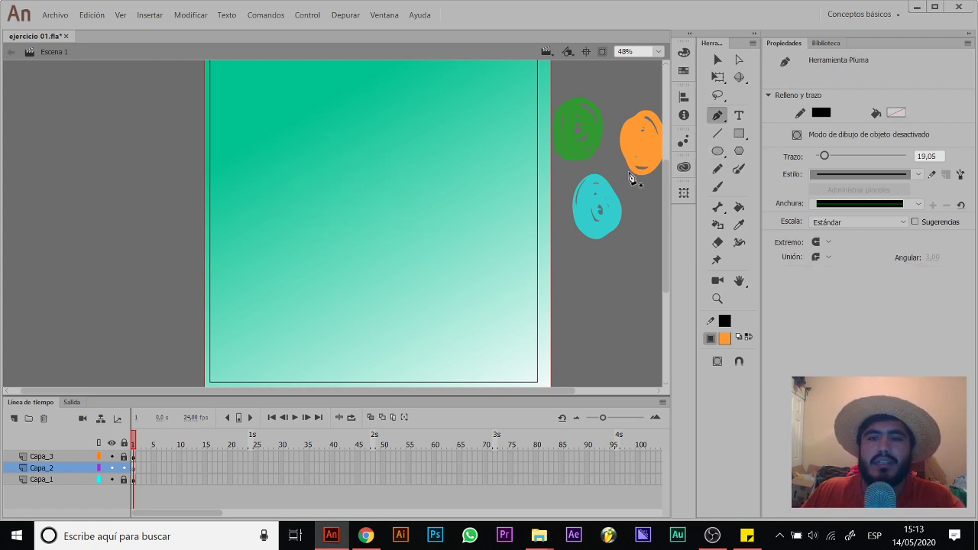
key("y")
left_click_drag(378, 143, 387, 263)
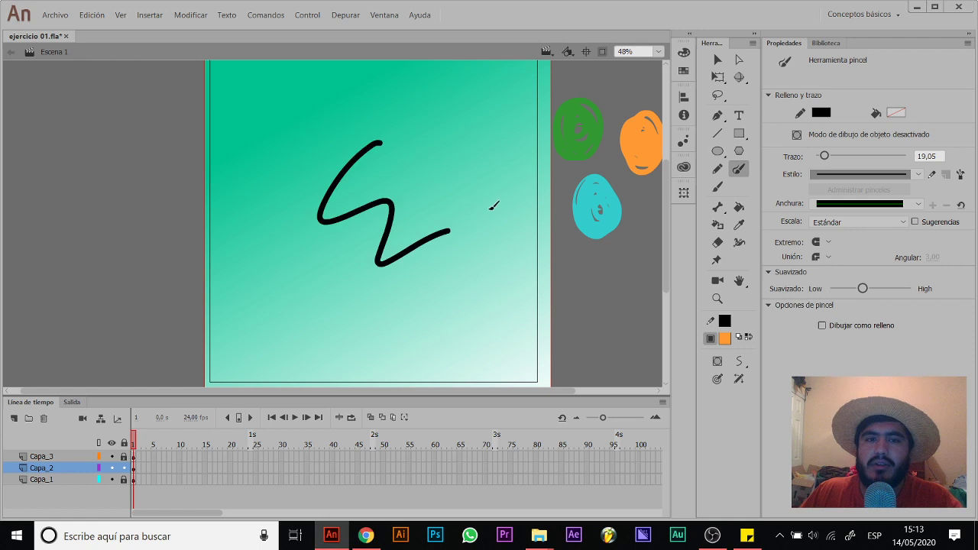
key("ctrl+z")
key("b")
mouse_move(365, 117)
left_mouse_down()
mouse_move(321, 211)
mouse_move(439, 263)
left_mouse_up()
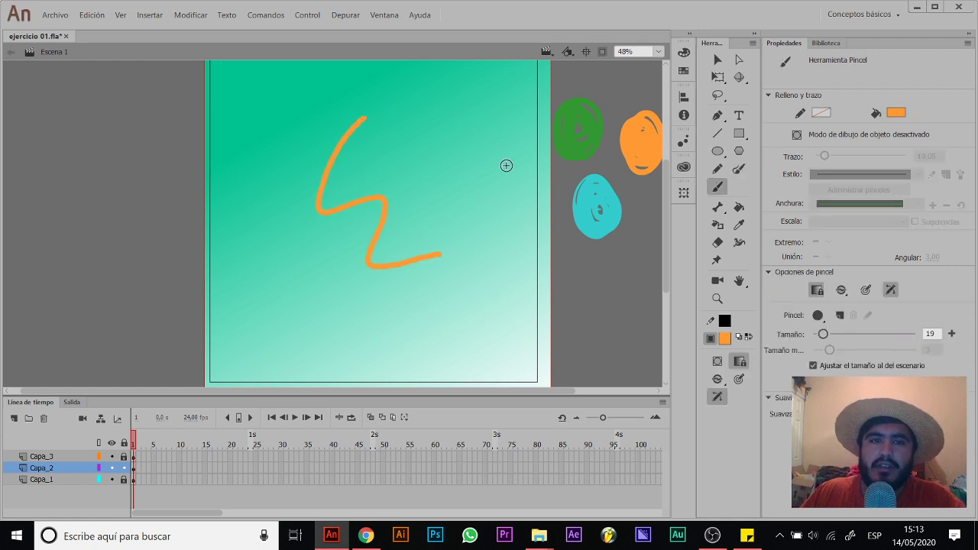
key("ctrl+z")
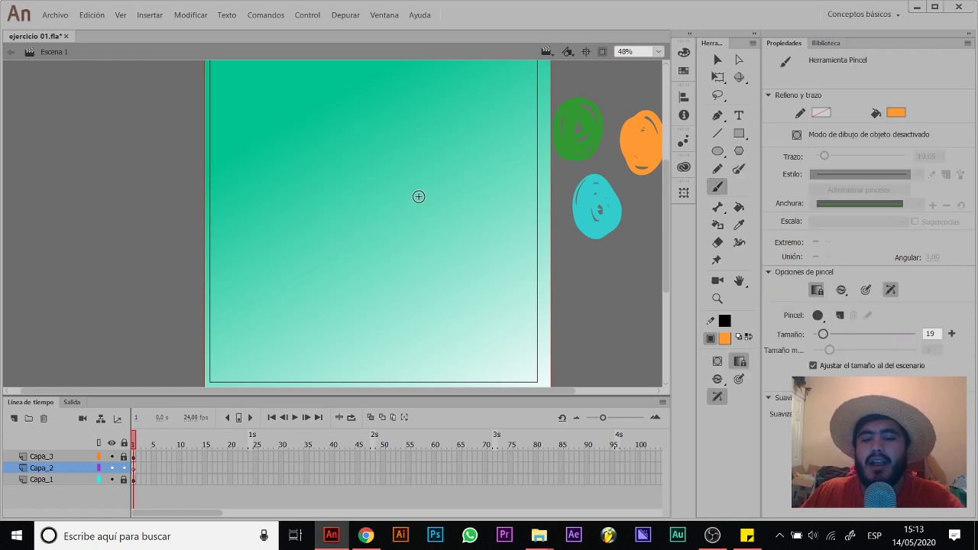
Step: Draw a large oval with an orange fill and a thick black outline in the middle of the stage
key("k")
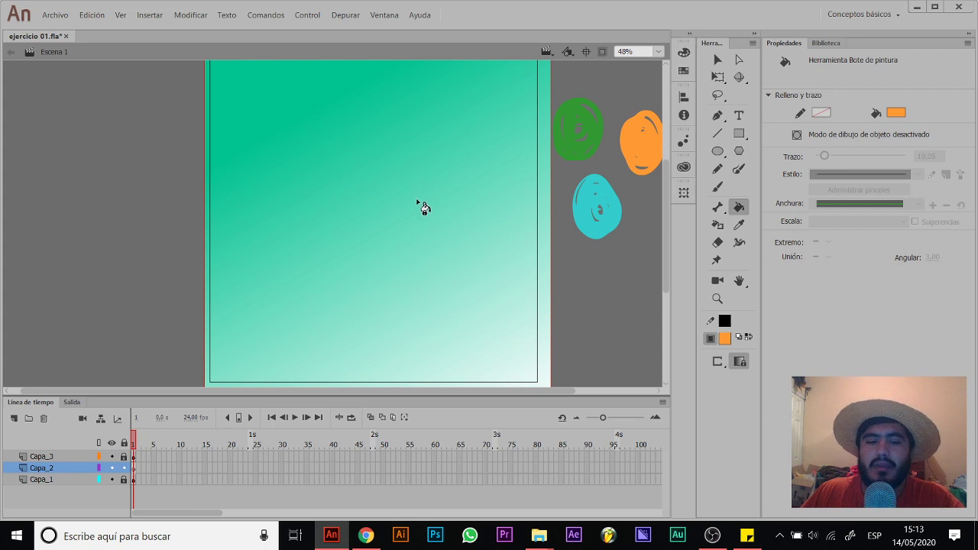
key("o")
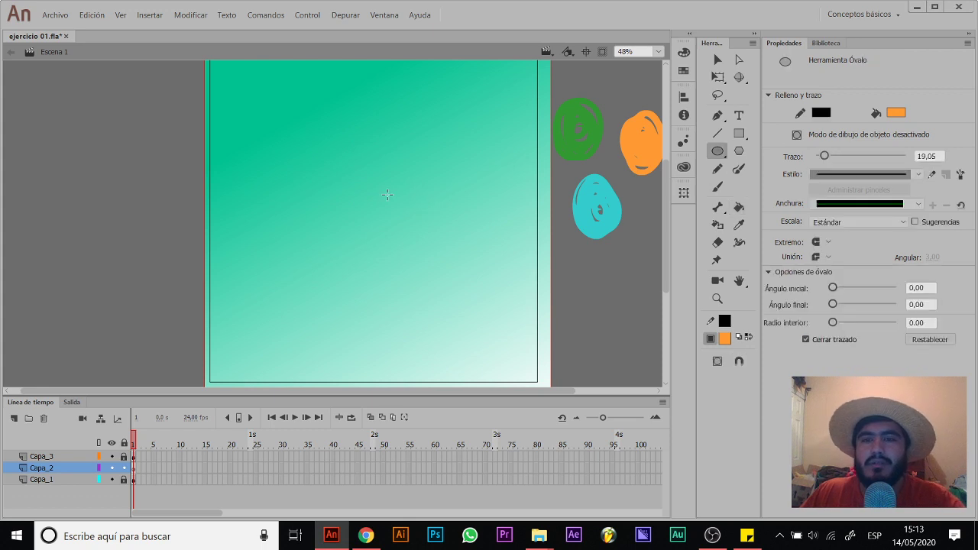
left_click_drag(278, 121, 463, 289)
Step: Change the oval's fill to bright green with the Paint Bucket
key("k")
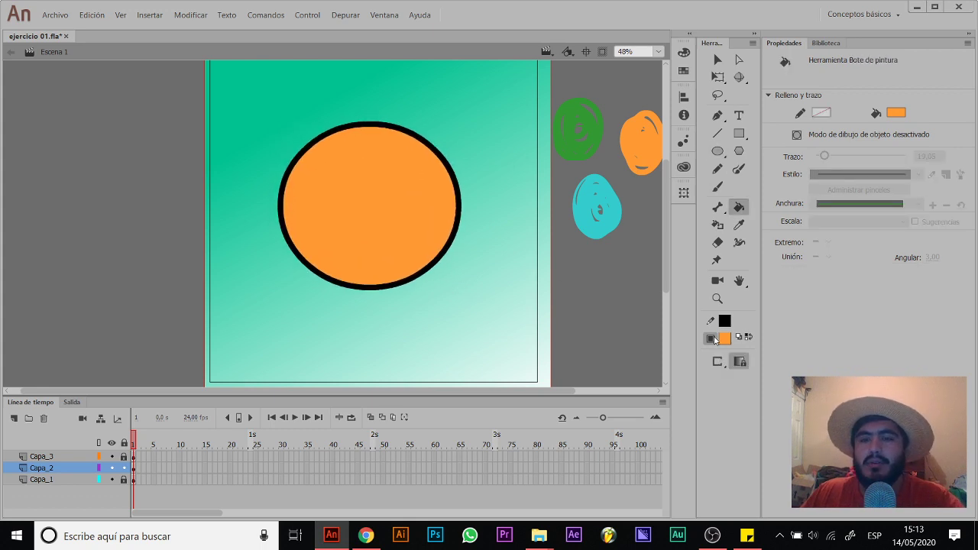
left_click(724, 338)
left_click(752, 382)
left_click(382, 236)
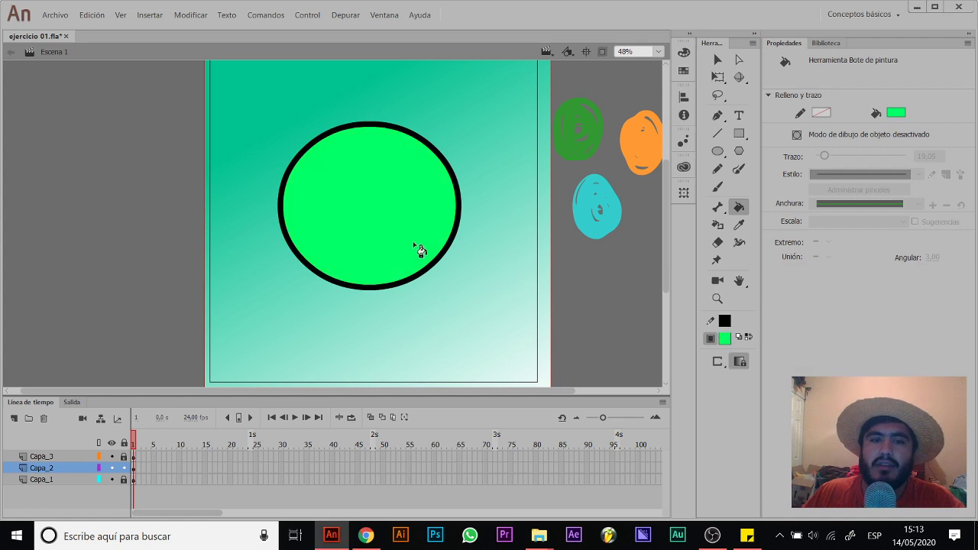
Step: Delete a rectangular selection over the oval's upper-right quarter, and select and delete the rest of the oval
key("v")
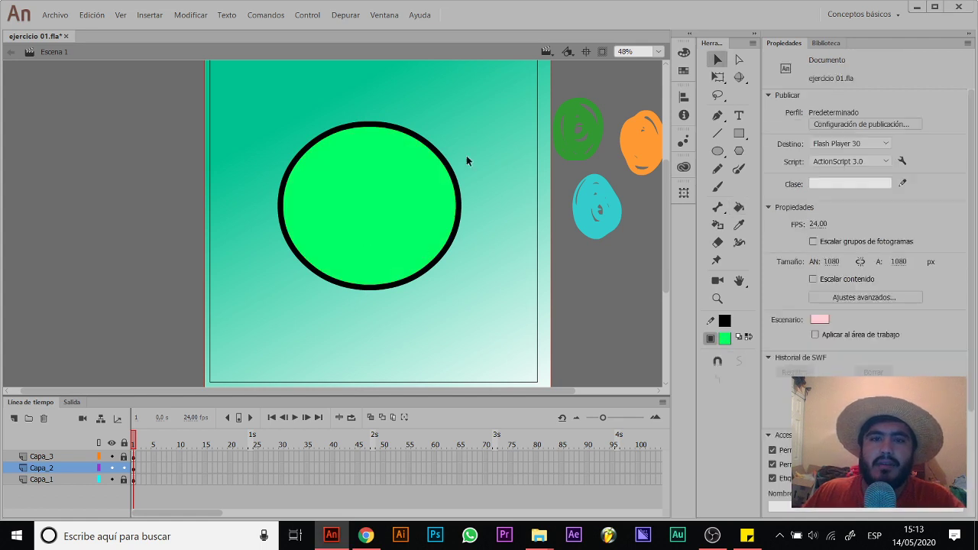
left_click_drag(491, 122, 373, 235)
key("Delete")
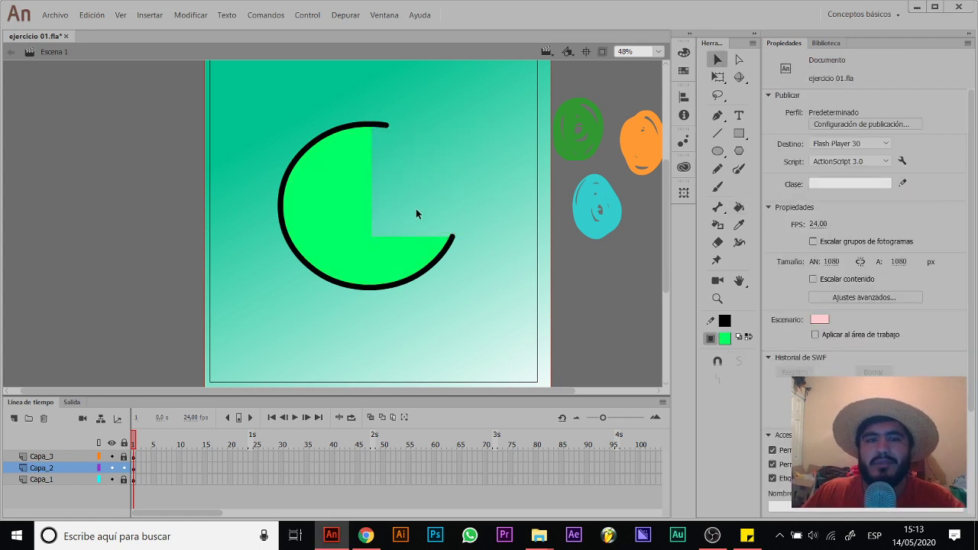
mouse_move(493, 82)
left_mouse_down()
mouse_move(376, 229)
mouse_move(261, 314)
left_mouse_up()
key("Delete")
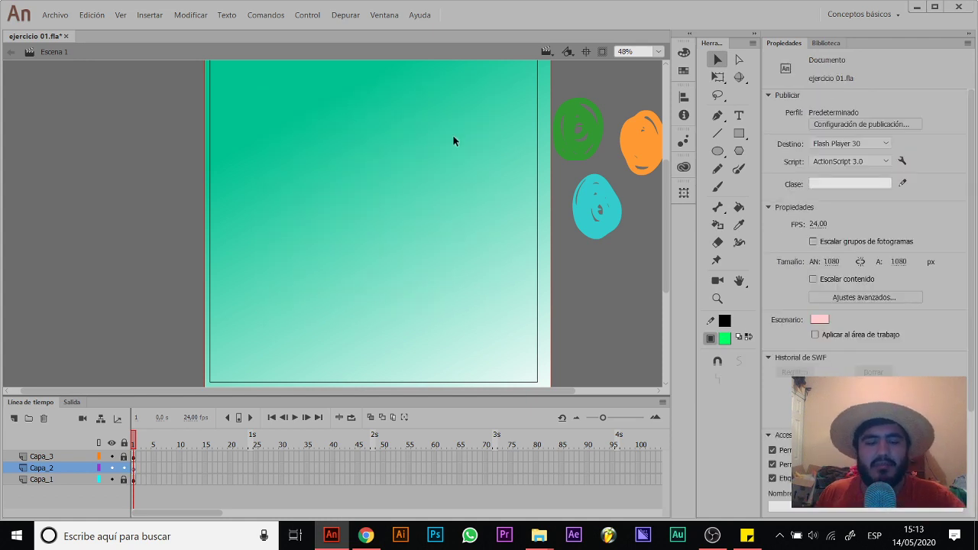
Step: Paint a closed freehand bright green outline with the Brush and fill its inside with dark teal #006666
key("b")
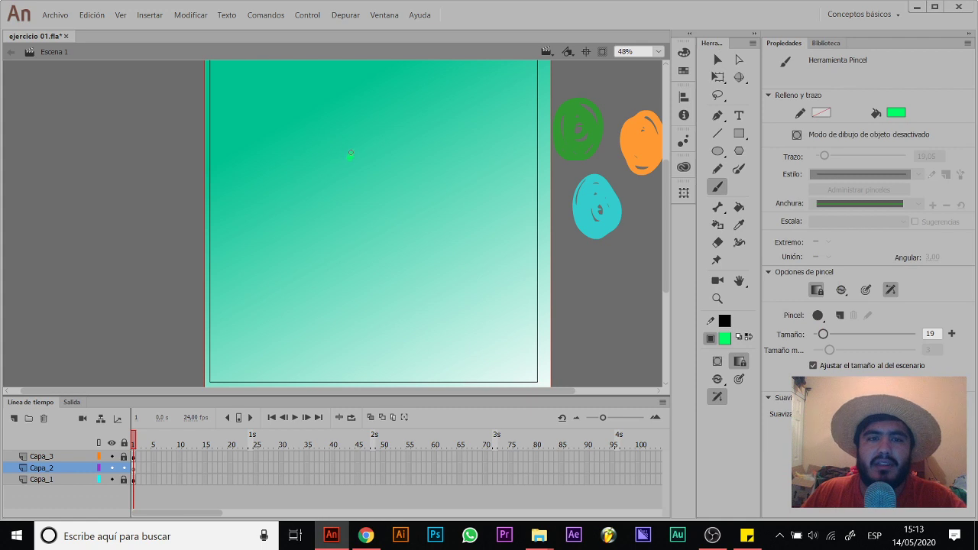
mouse_move(348, 153)
left_mouse_down()
mouse_move(403, 257)
mouse_move(340, 142)
mouse_move(345, 169)
left_mouse_up()
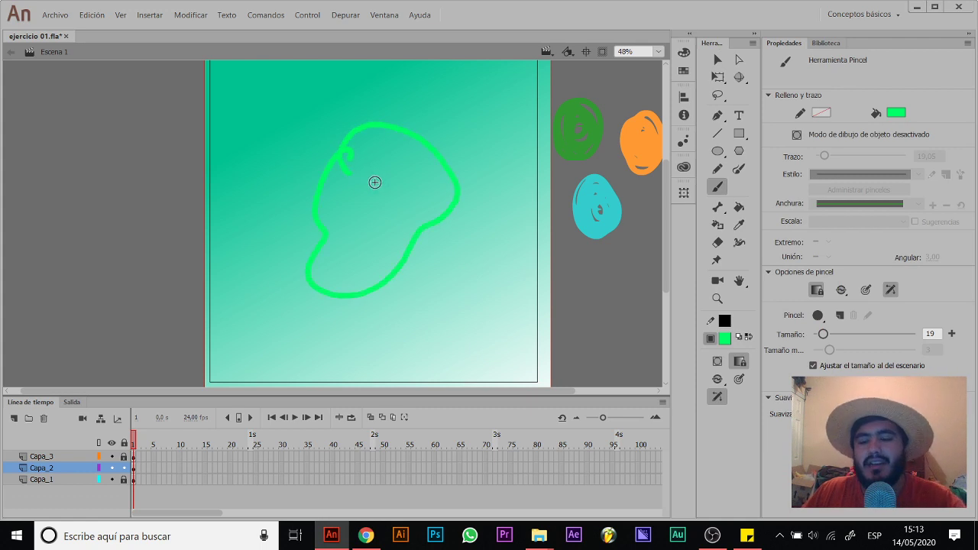
key("k")
left_click(726, 342)
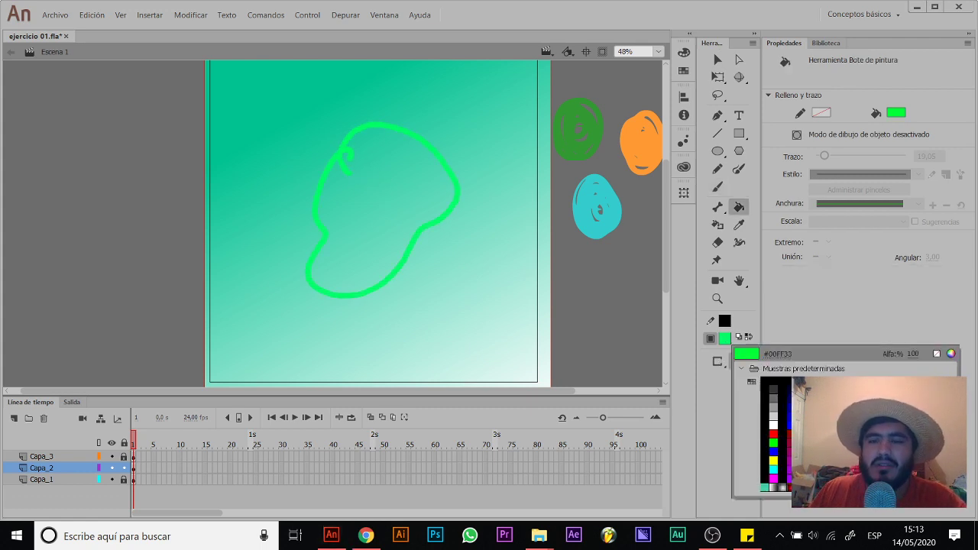
left_click(726, 342)
left_click(727, 341)
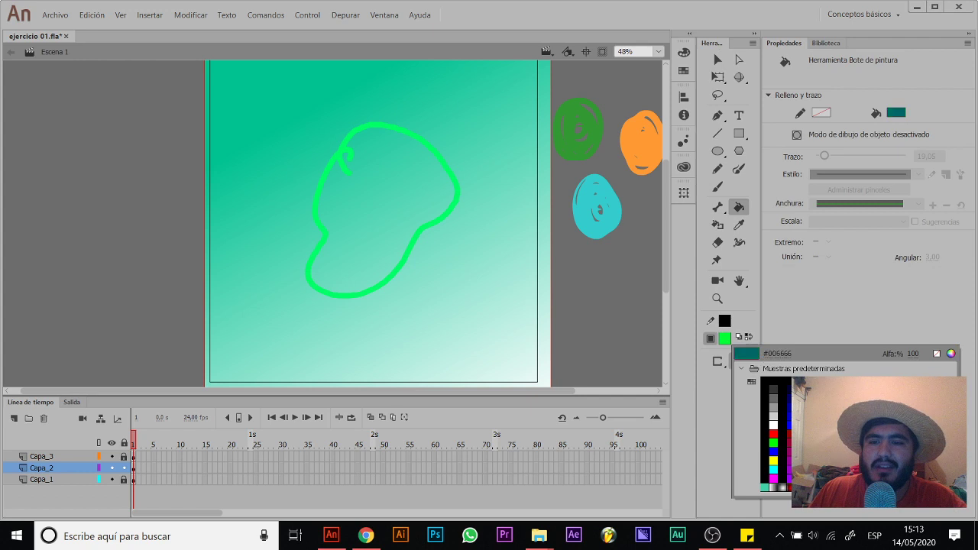
left_click(798, 428)
left_click(383, 210)
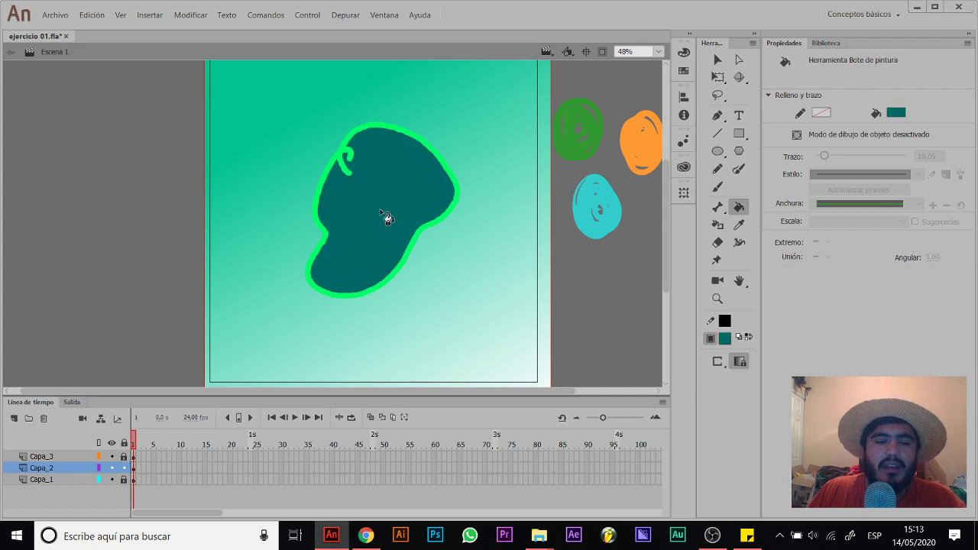
Step: Erase across the teal shape and its upper-right outline with the Eraser, and clear the drawing from the stage
key("e")
mouse_move(371, 192)
left_mouse_down()
mouse_move(415, 142)
mouse_move(440, 198)
mouse_move(437, 157)
left_mouse_up()
mouse_move(424, 115)
left_mouse_down()
mouse_move(409, 162)
mouse_move(463, 175)
left_mouse_up()
mouse_move(447, 187)
left_mouse_down()
mouse_move(409, 233)
mouse_move(308, 301)
mouse_move(391, 123)
mouse_move(336, 191)
left_mouse_up()
key("v")
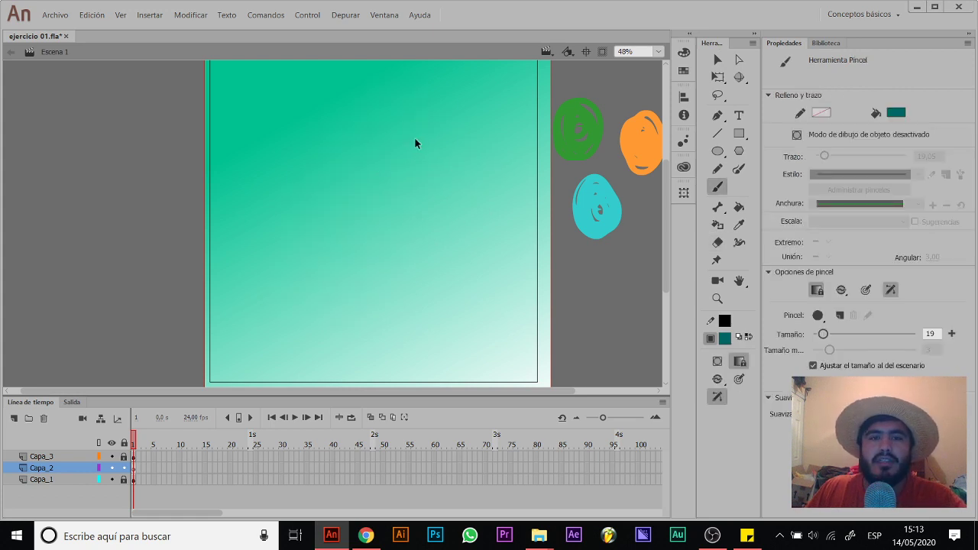